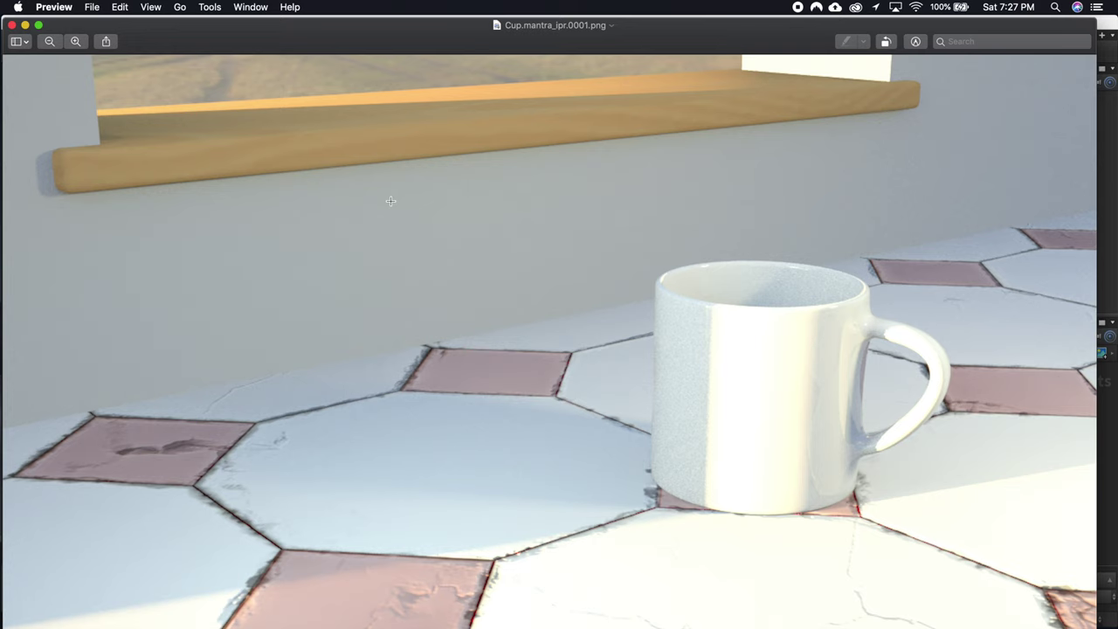
Step: Close the reference render and its folder window, and add a Geometry object to Houdini's obj network
left_click(12, 26)
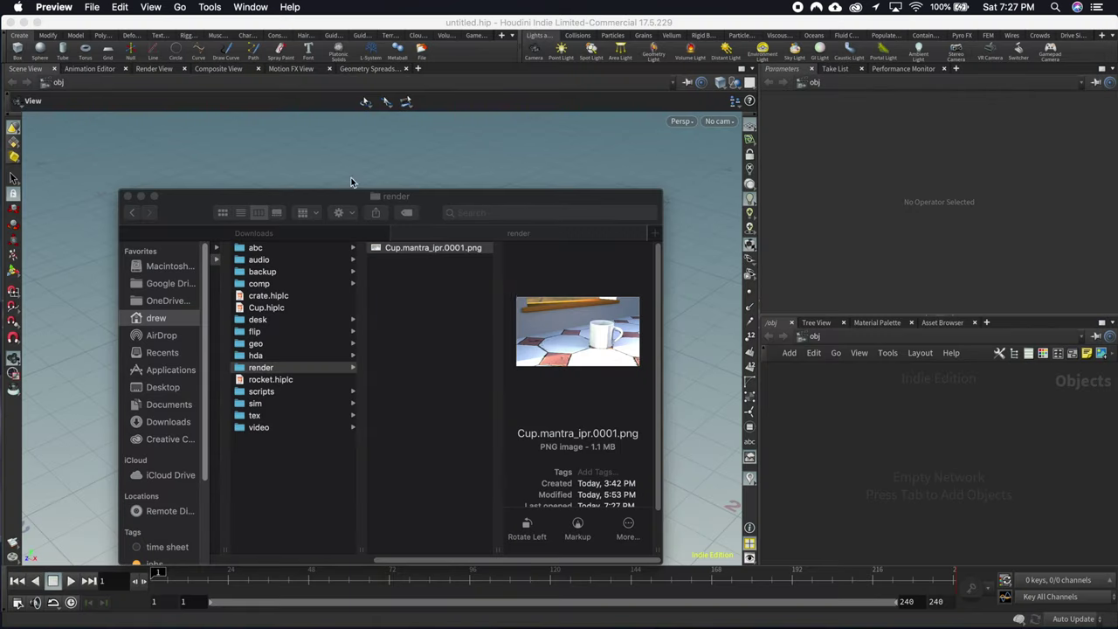
left_click(127, 196)
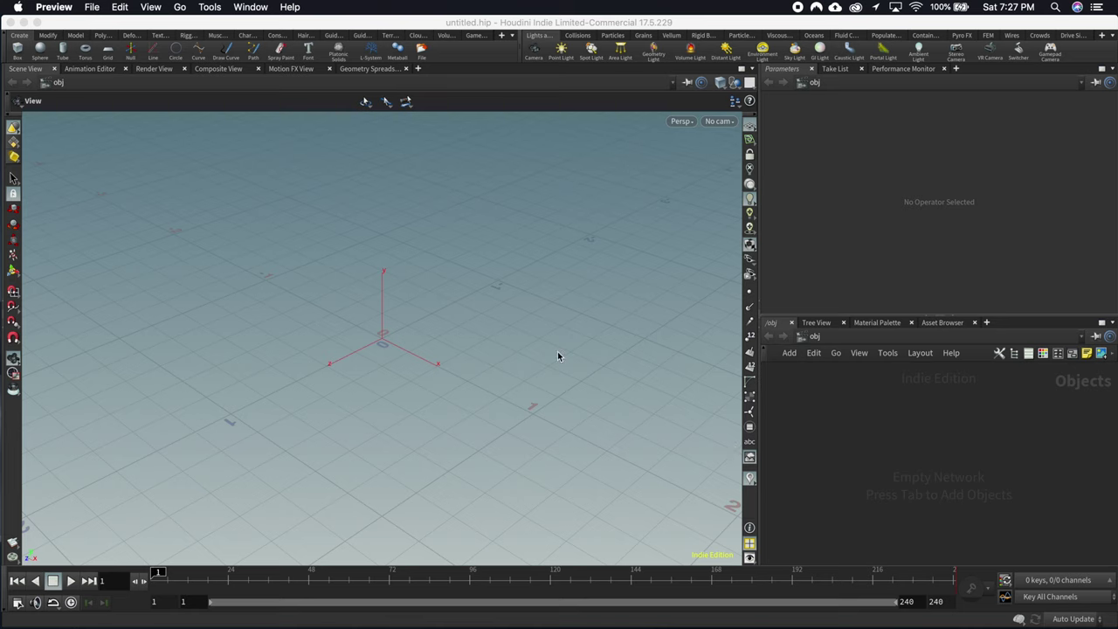
left_click(915, 445)
key("Tab")
type("ge")
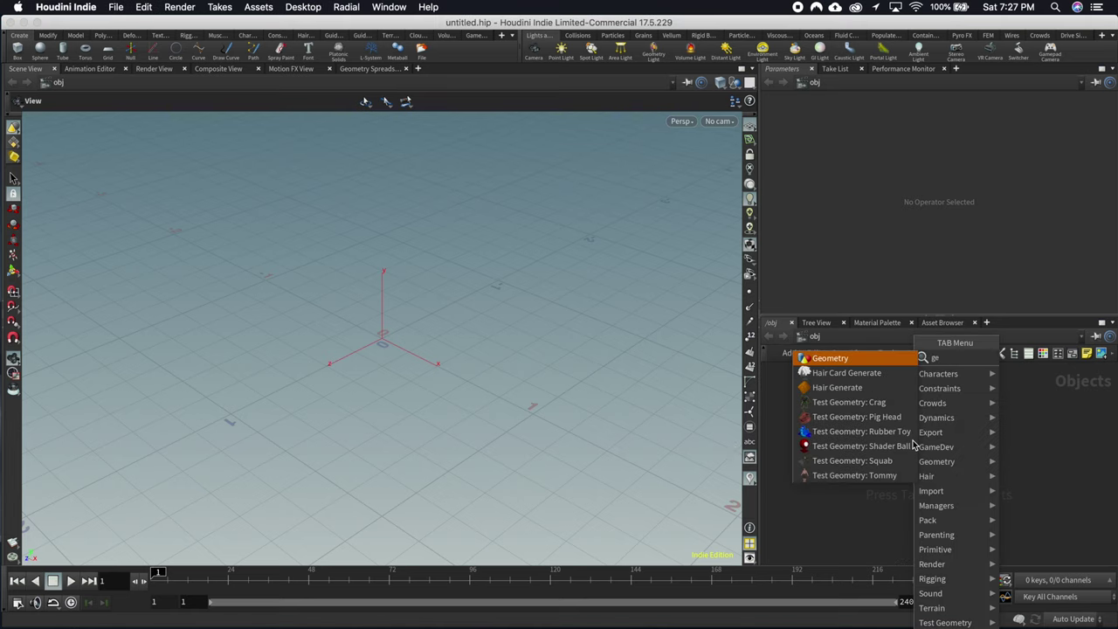
key("Return")
left_click(912, 443)
left_click_drag(913, 444, 866, 425)
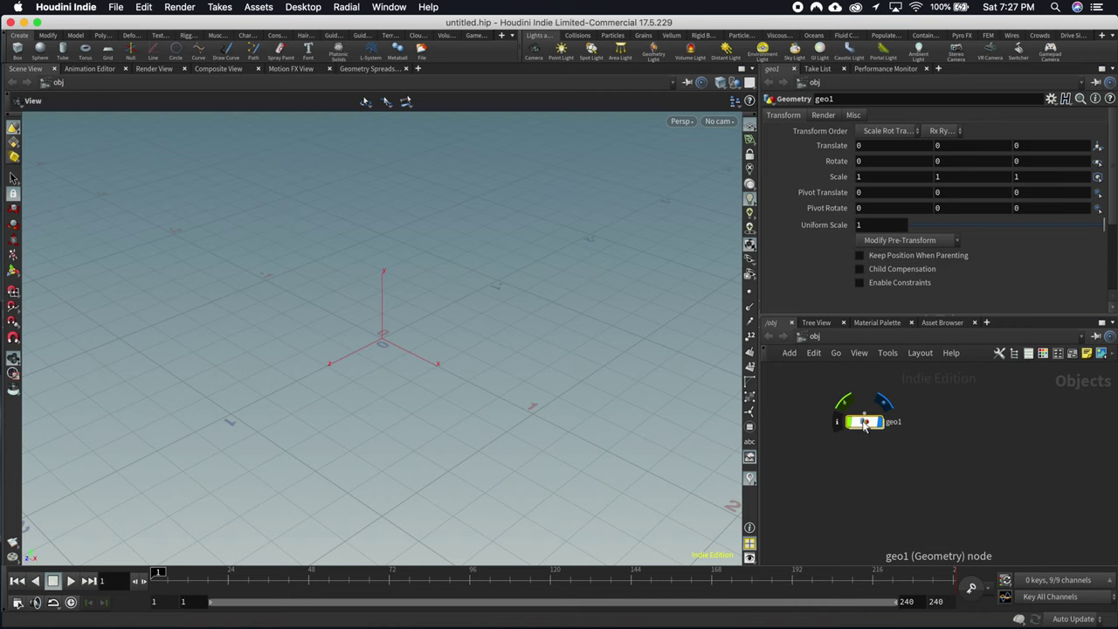
Step: Rename the Geometry object to cup and enter its network
double_click(893, 422)
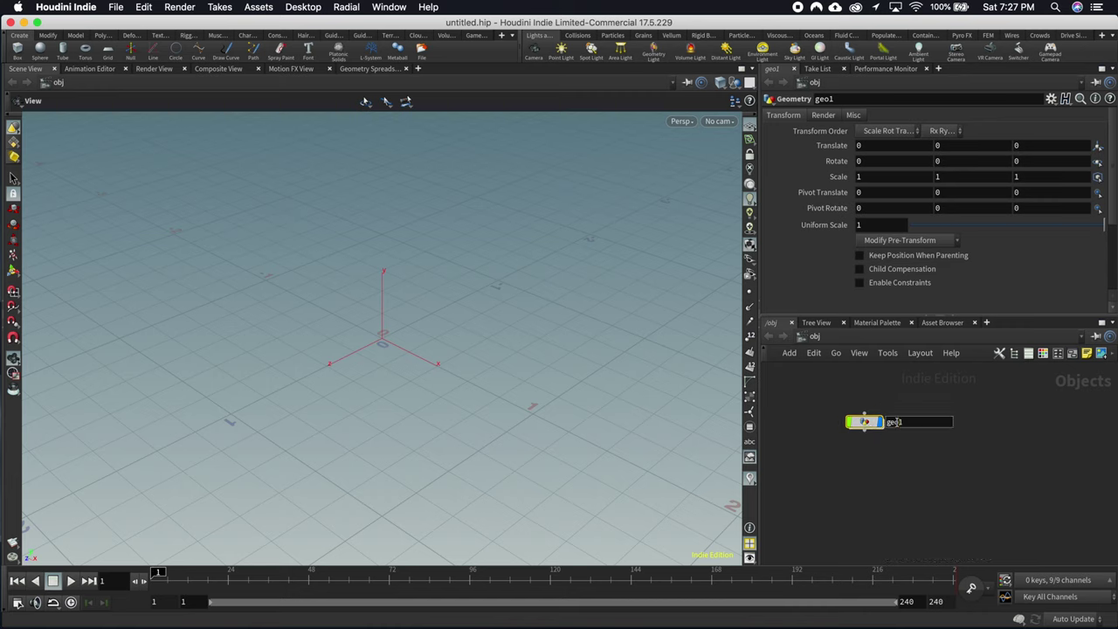
double_click(892, 422)
type("cup")
key("Return")
key("Return")
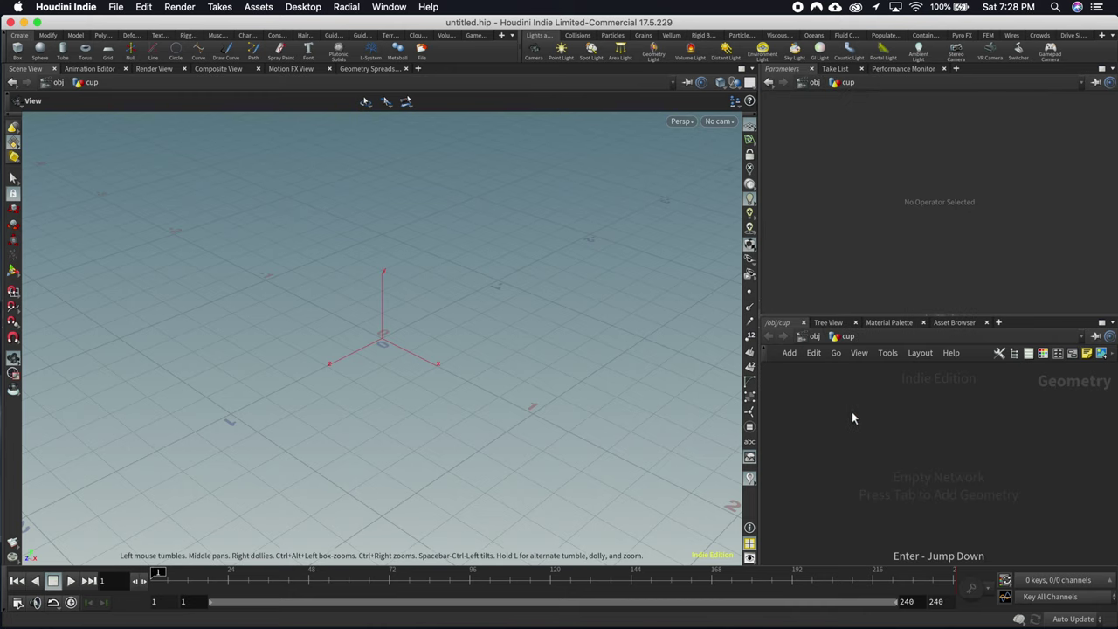
Step: Add a Circle node with ZX Plane orientation and the Polygon primitive type
key("Tab")
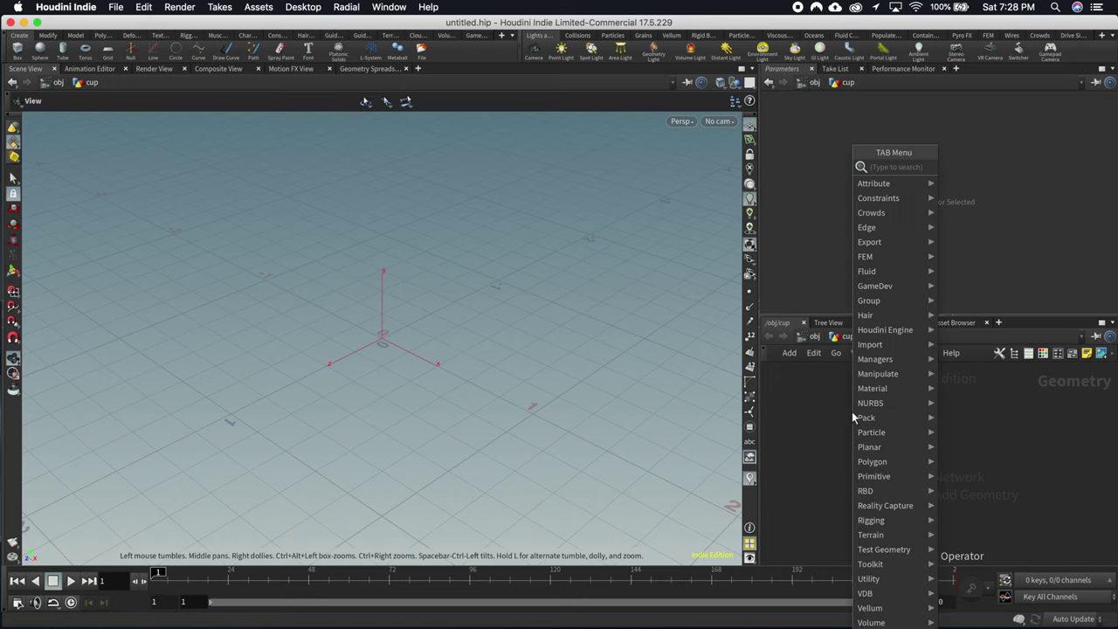
type("circle")
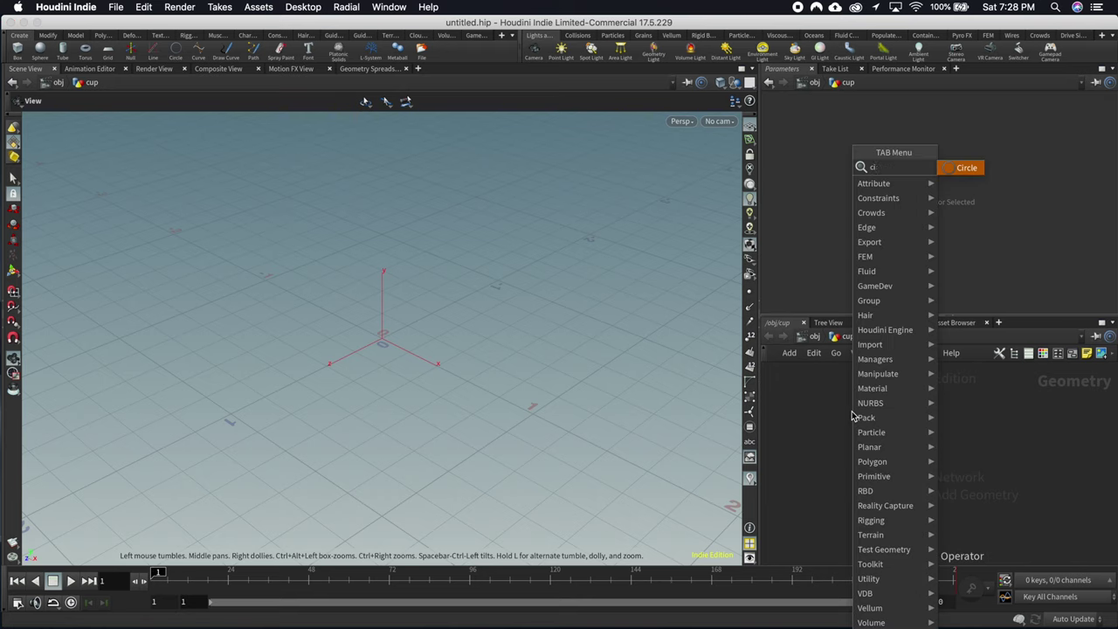
key("Return")
left_click(851, 412)
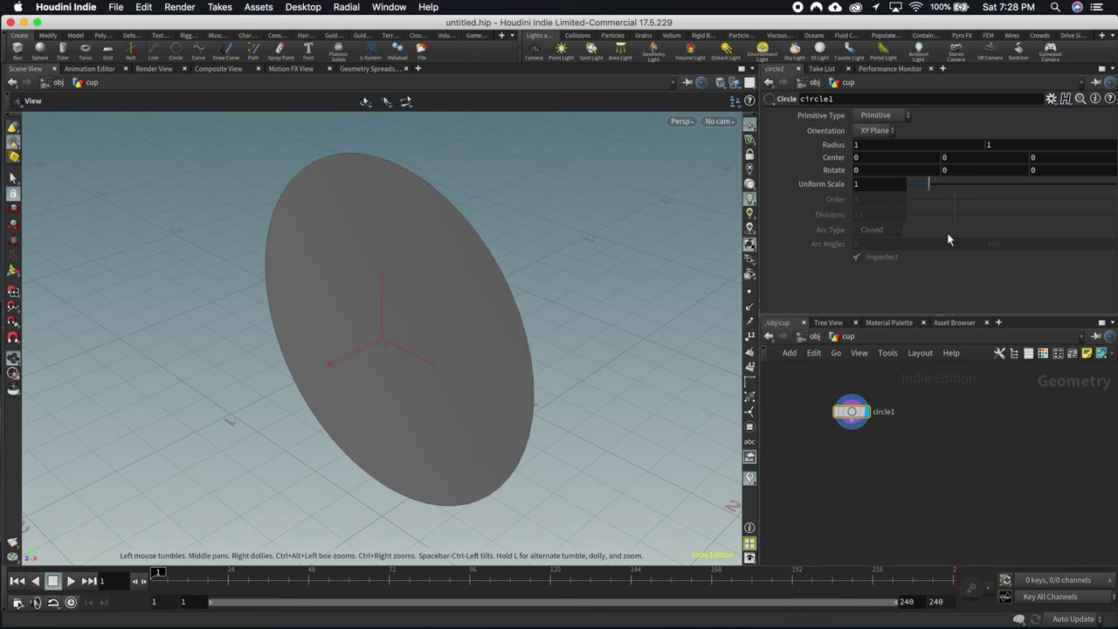
left_click(874, 131)
left_click(874, 175)
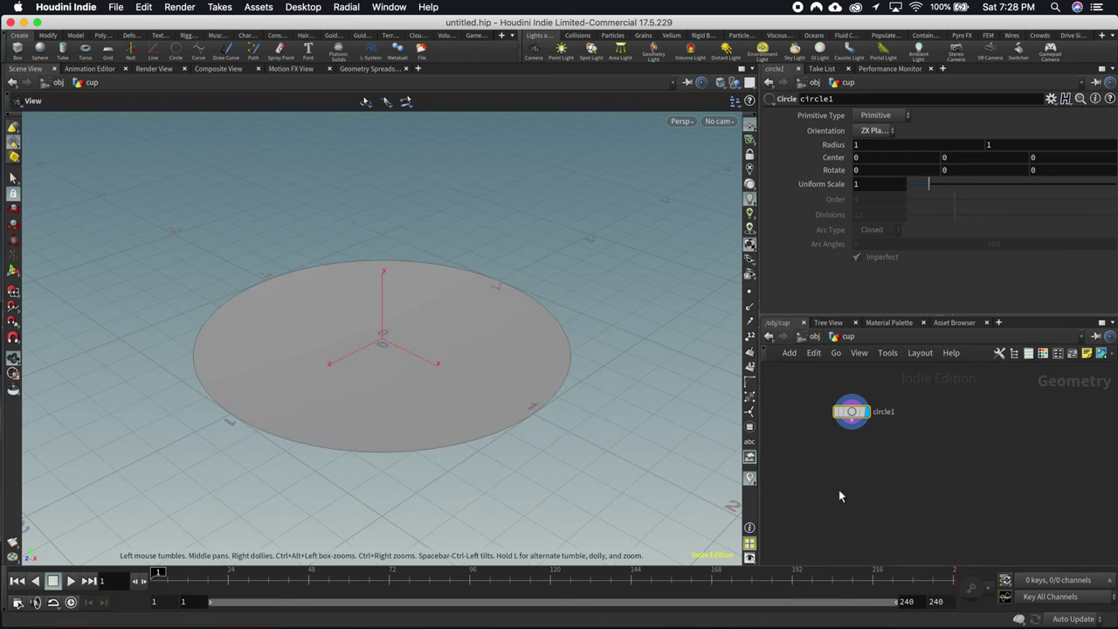
left_click(885, 118)
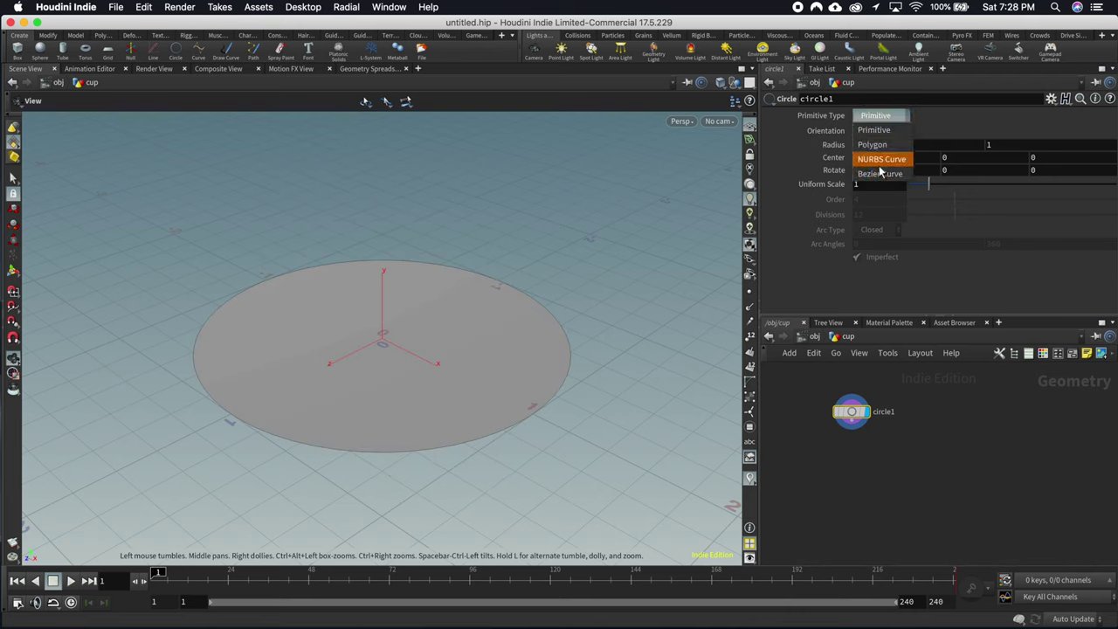
left_click(873, 145)
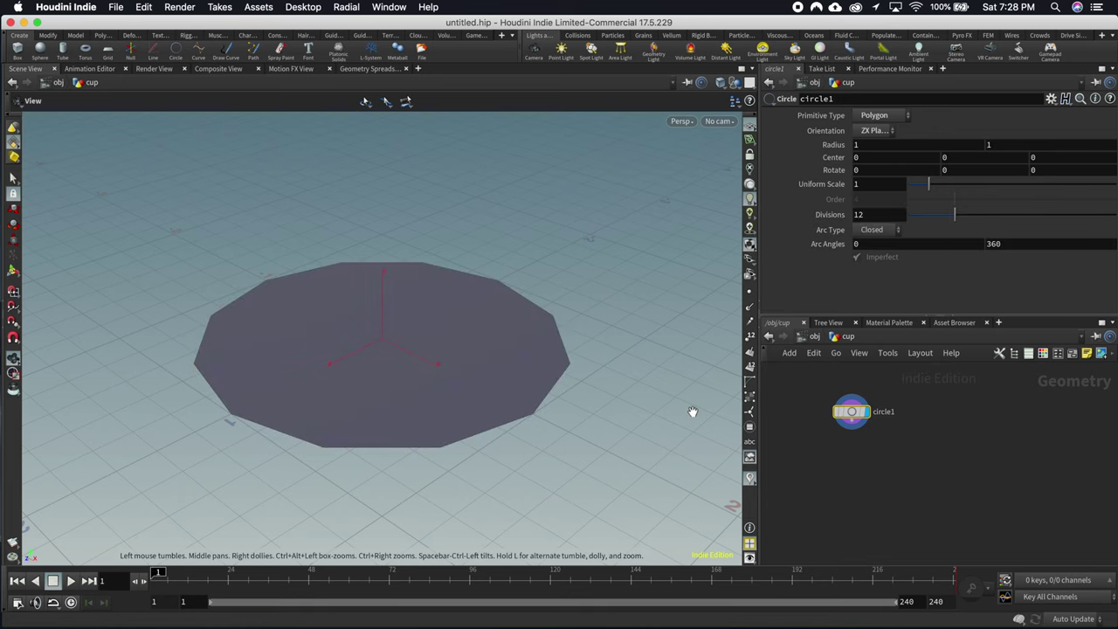
Step: Add a Reverse node after the circle to flip its normals, and display its result
key("Tab")
type("polyex")
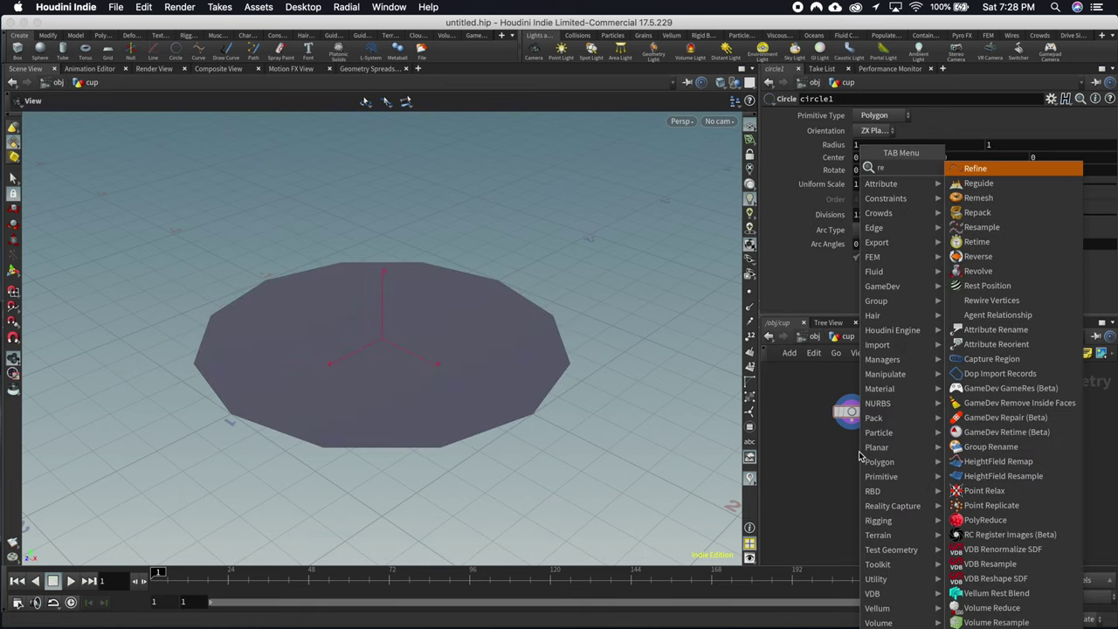
key("Return")
left_click(854, 437)
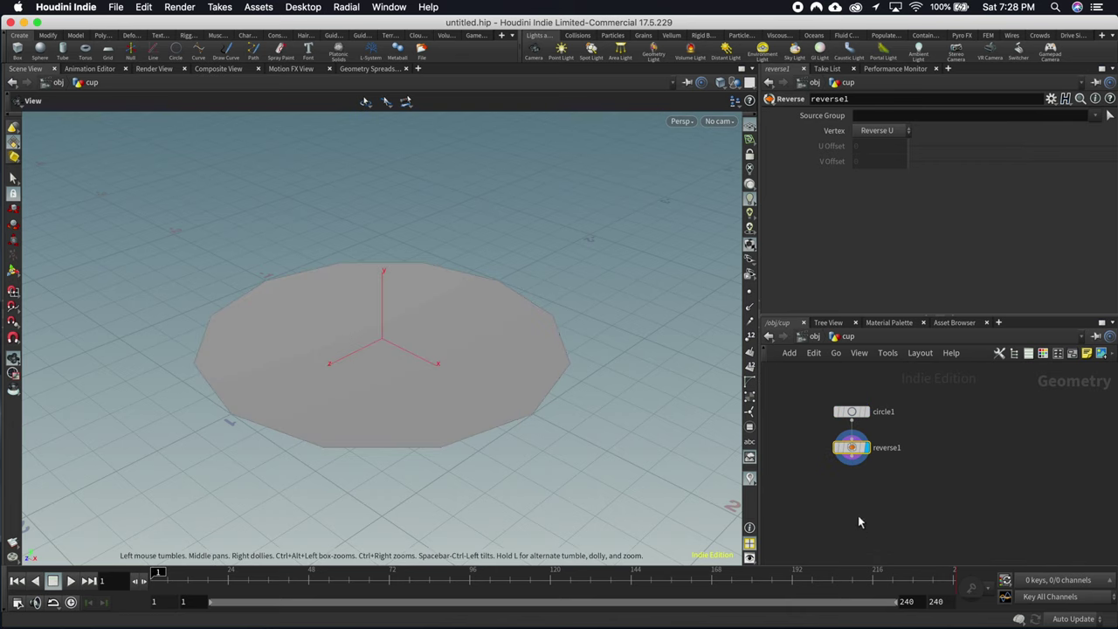
Step: Set the circle's divisions to 24
left_click(852, 412)
double_click(873, 213)
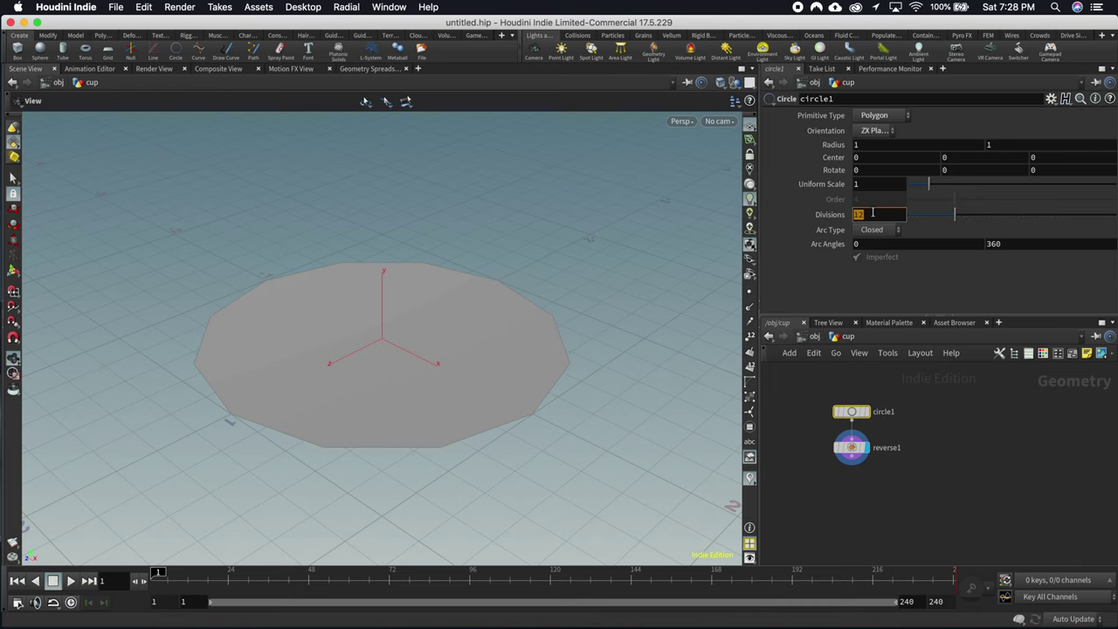
type("24")
key("Return")
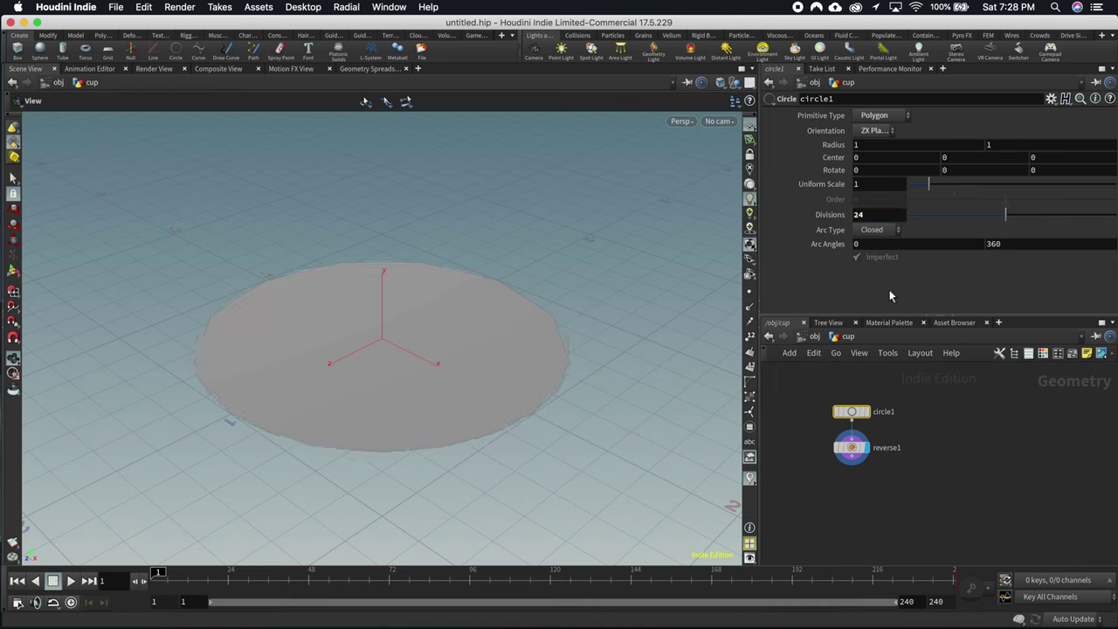
Step: Add a PolyExtrude node after the Reverse node, display it and set its distance to 1
left_click(856, 491)
key("Tab")
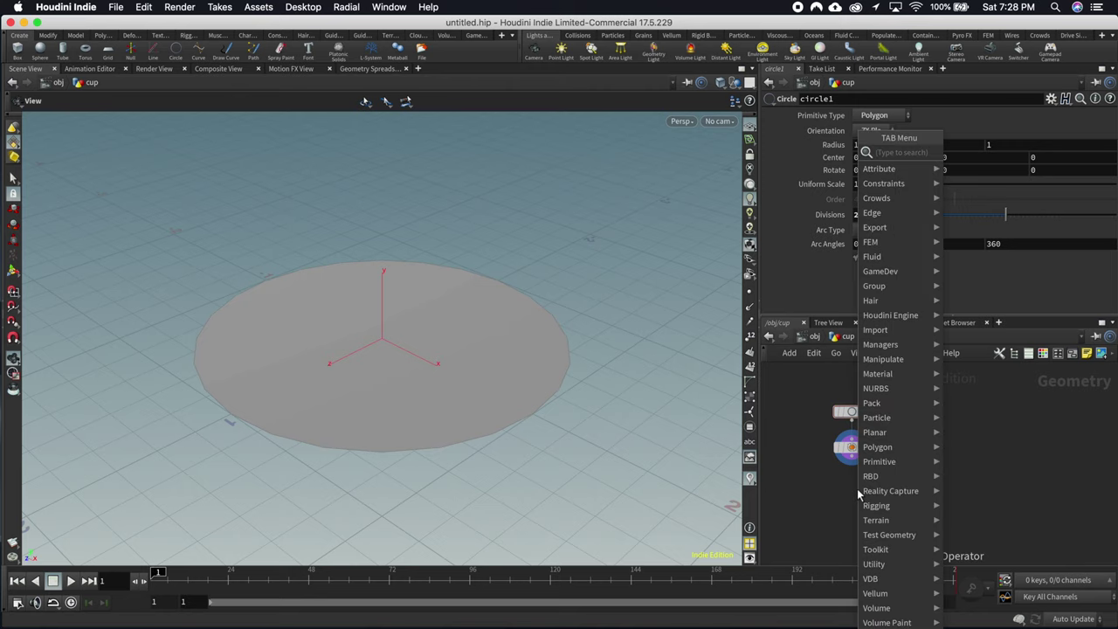
type("poly")
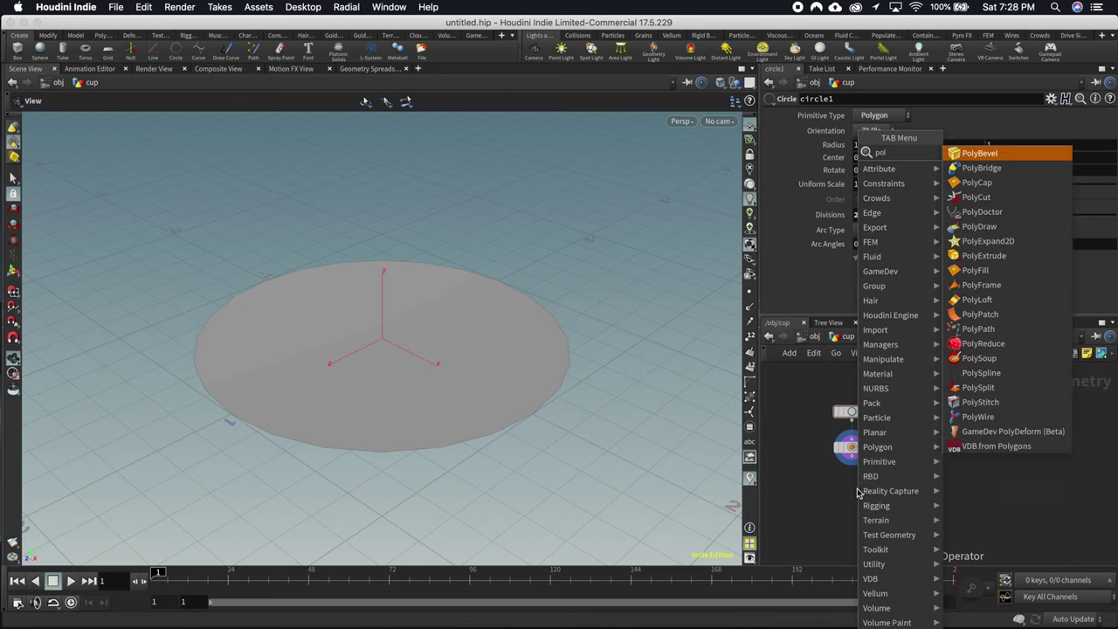
key("Return")
left_click(857, 487)
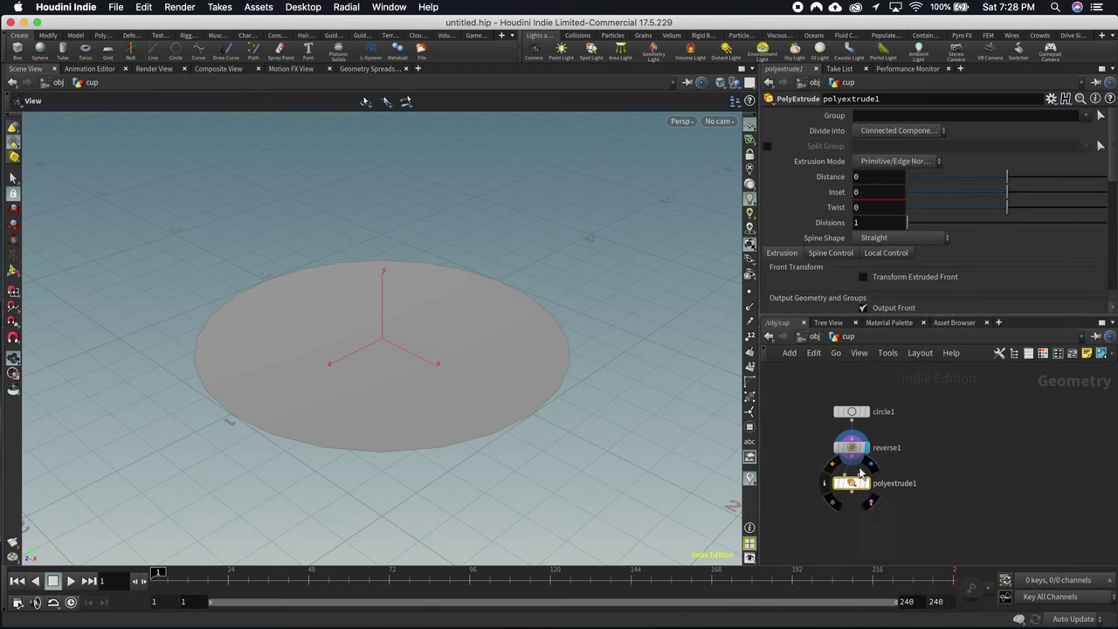
left_click_drag(978, 185, 1102, 176)
Step: Enable Output Back on the extrusion to close the underside of the cylinder
left_click_drag(431, 387, 673, 364)
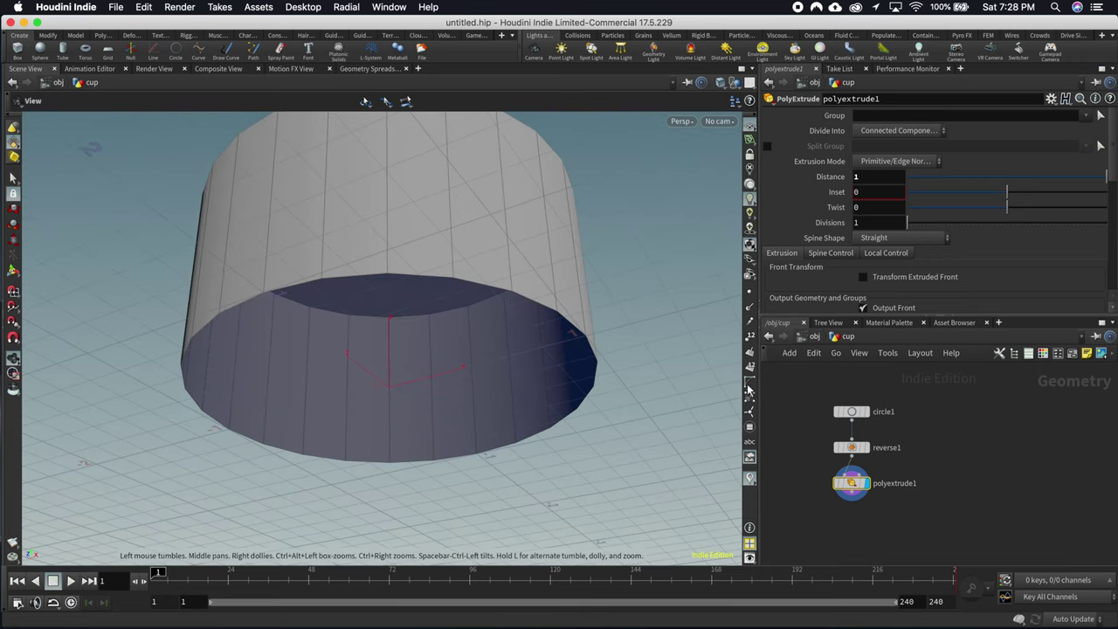
scroll(822, 288, "down", 2)
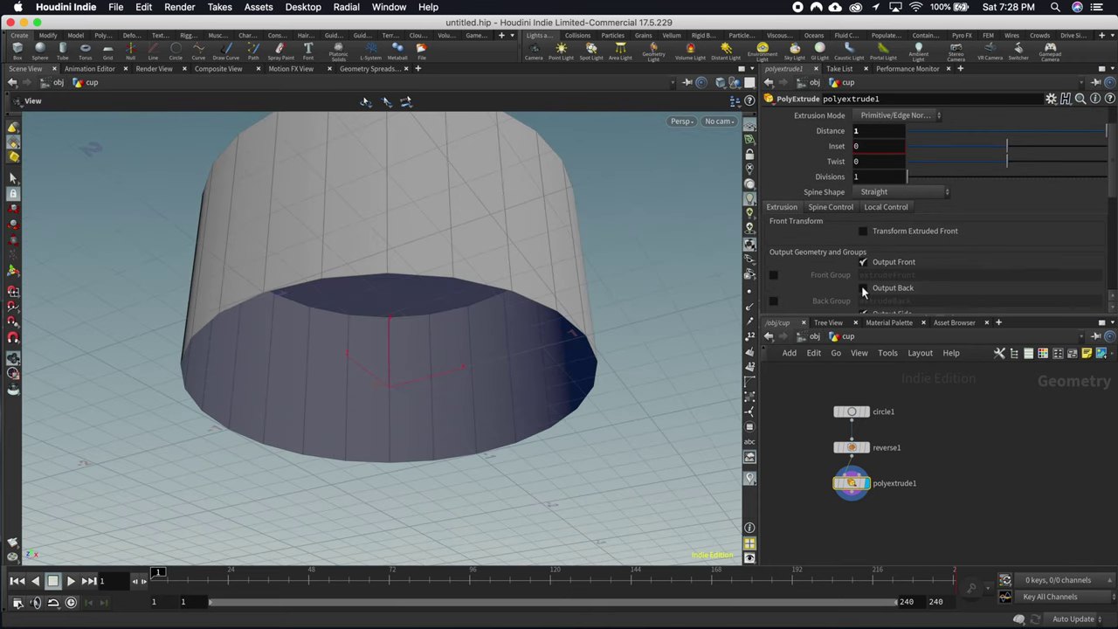
left_click(863, 289)
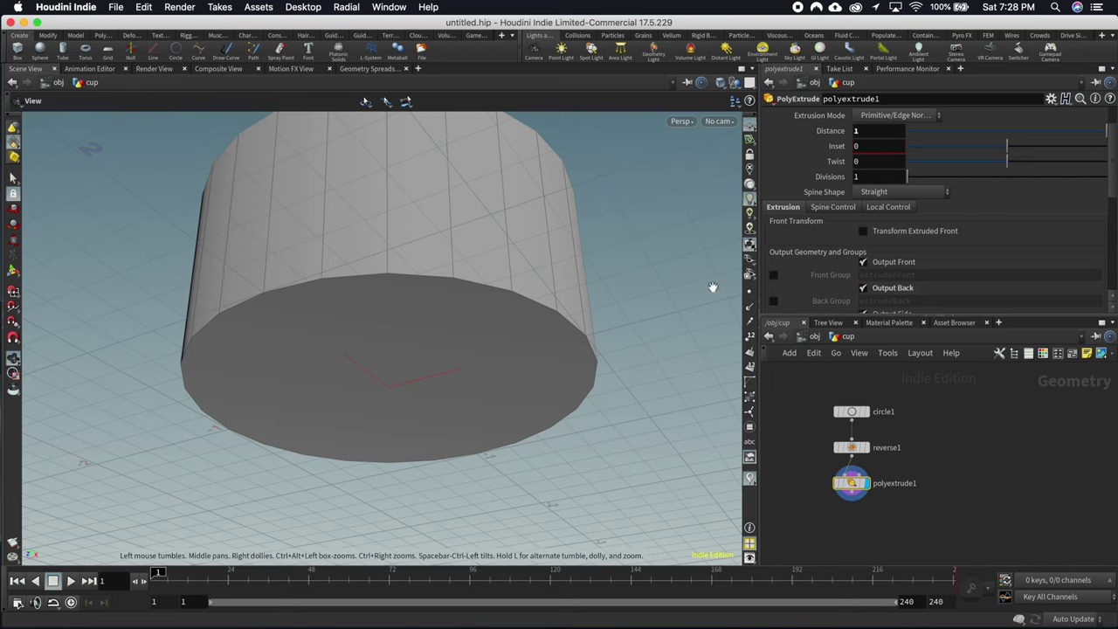
Step: Increase the extrusion distance of the cylinder to 1.7
left_click_drag(419, 237, 411, 316)
middle_click_drag(878, 133, 978, 140)
scroll(406, 181, "down", 3)
left_click_drag(406, 181, 407, 321)
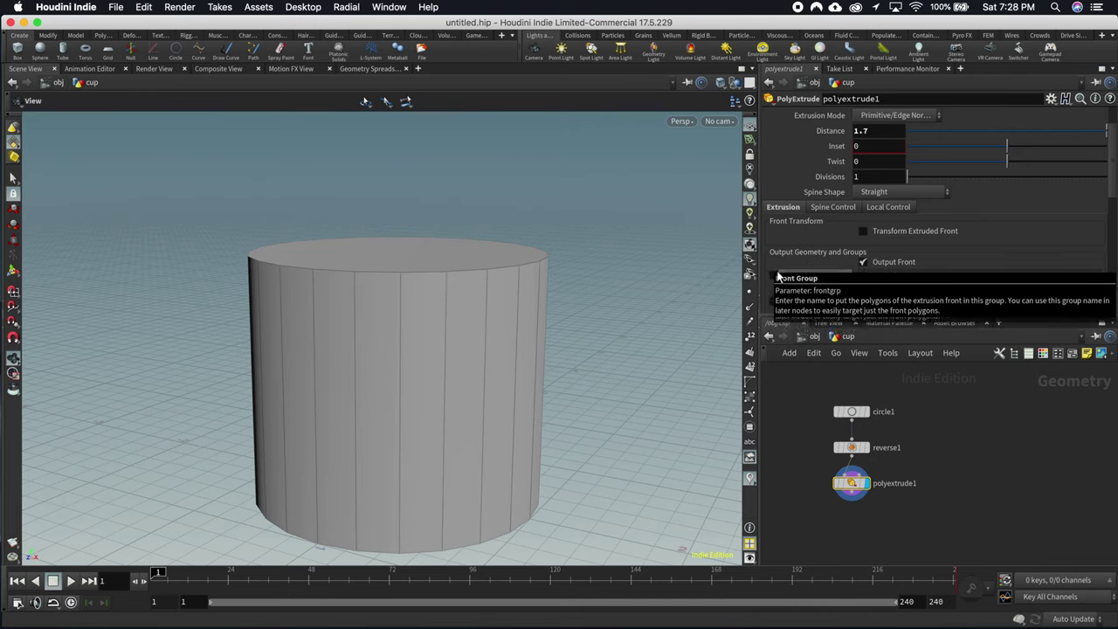
Step: Output the extrusion's end faces as the extrudeFront and extrudeBack groups, and turn on the viewport display of primitive groups
left_click(773, 276)
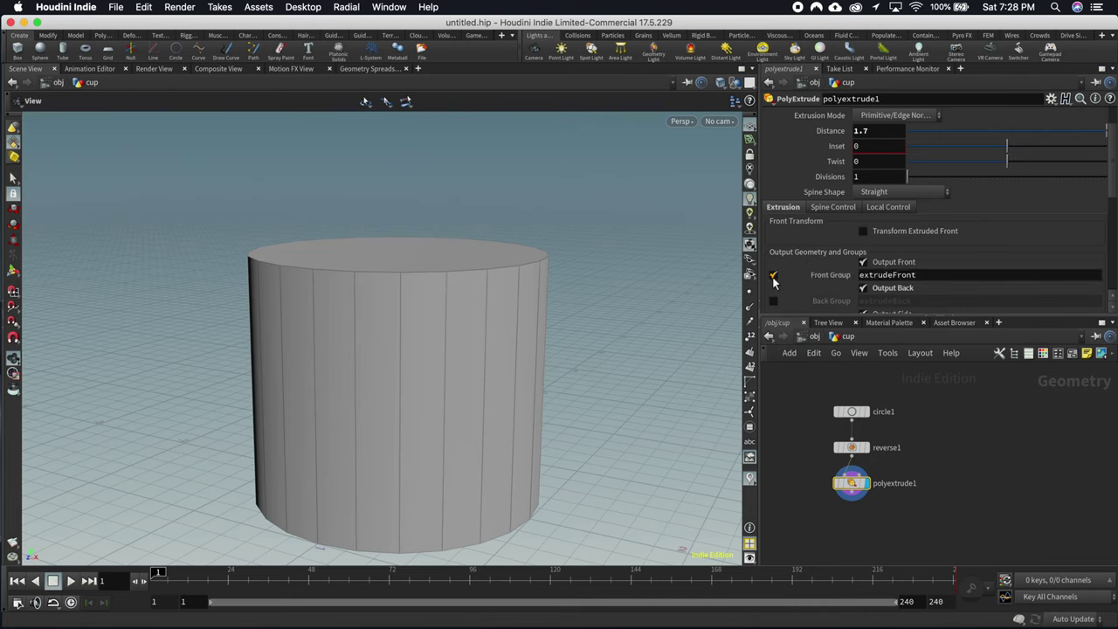
left_click(750, 428)
left_click_drag(404, 315, 429, 246)
scroll(833, 293, "down", 2)
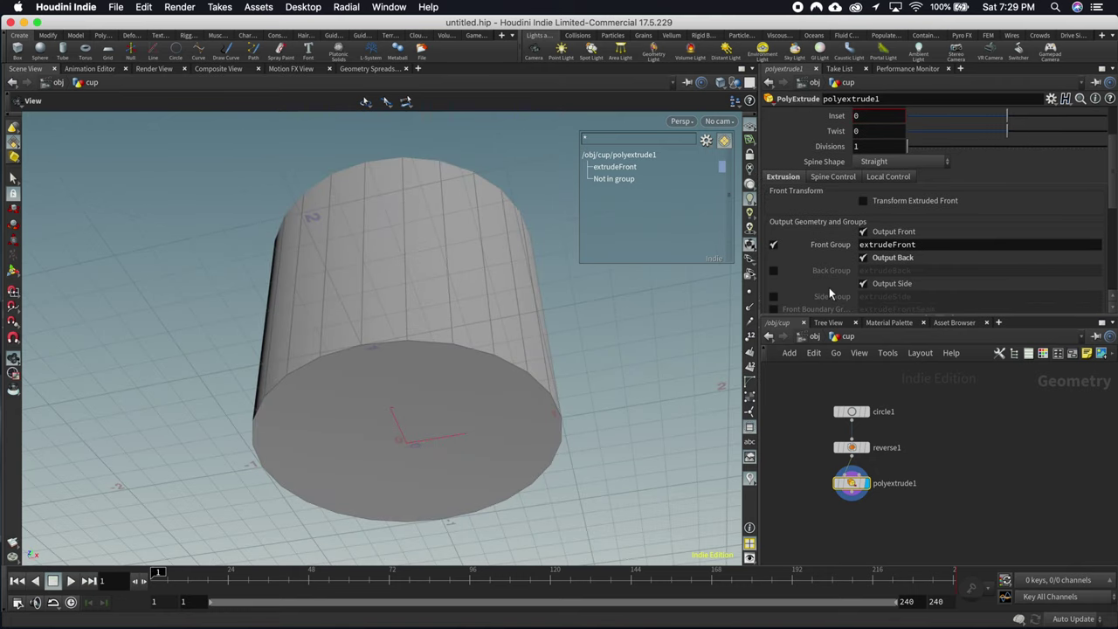
left_click(773, 271)
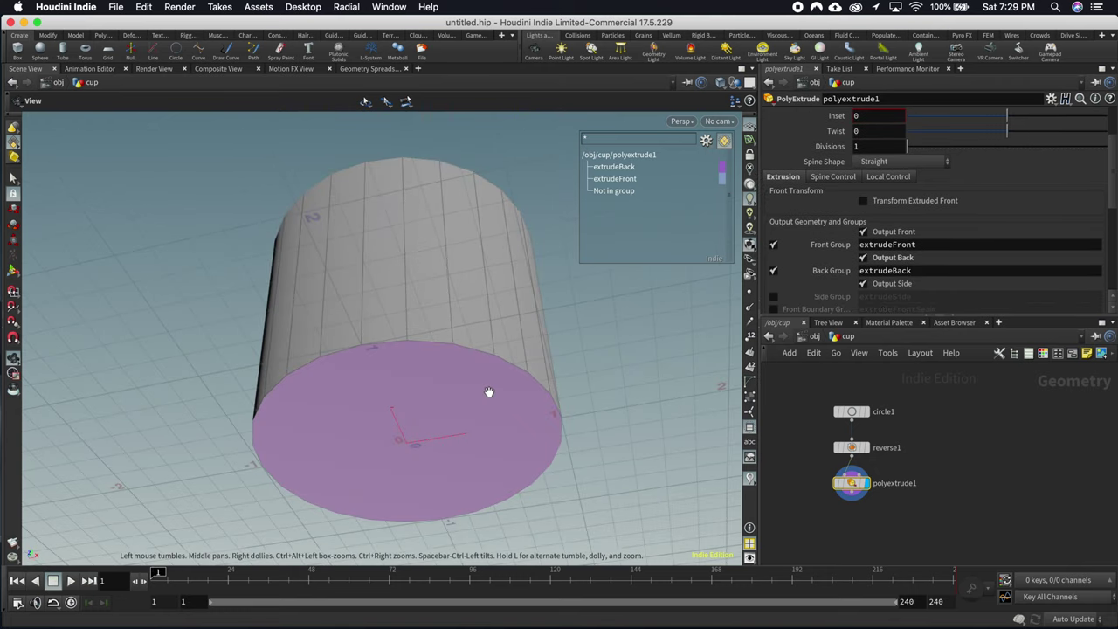
left_click_drag(465, 331, 439, 268)
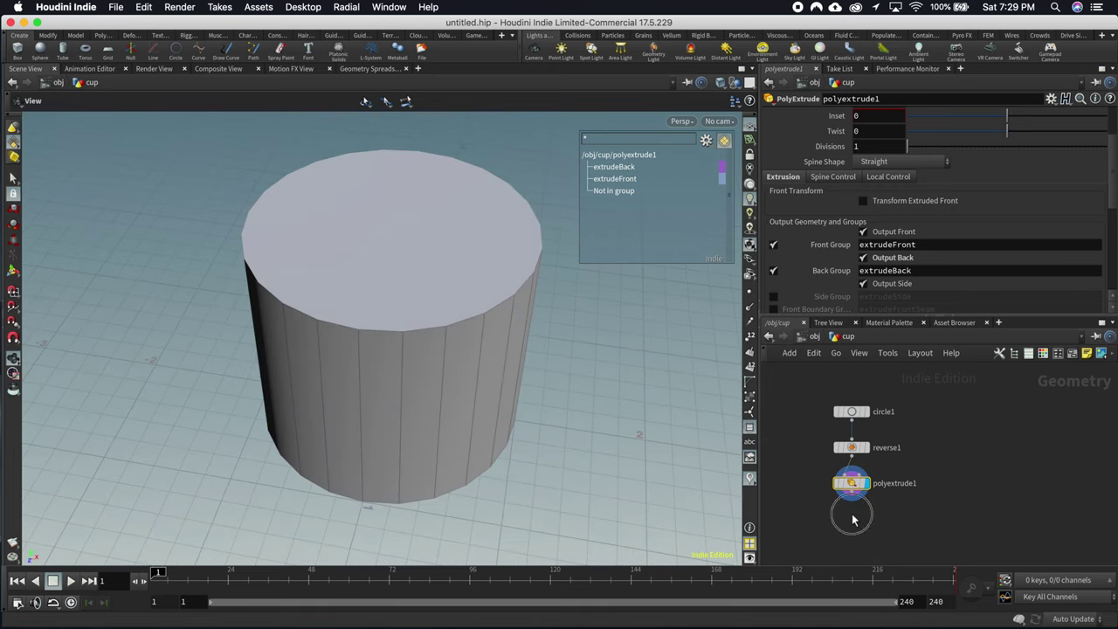
Step: Add a second PolyExtrude node after the first one and make it the displayed node
key("Tab")
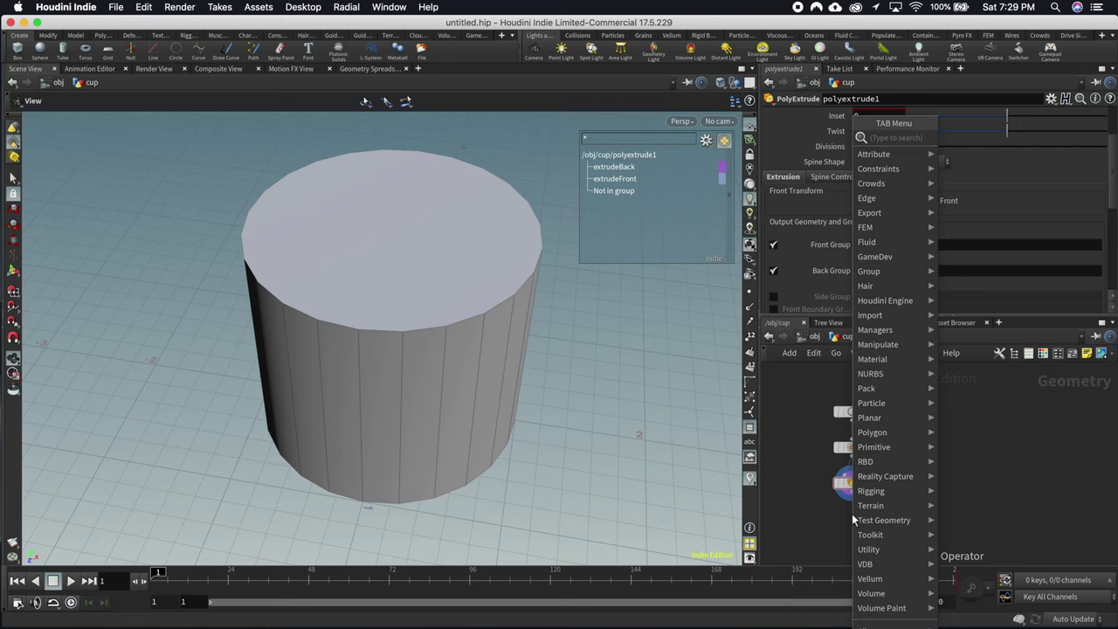
key("Escape")
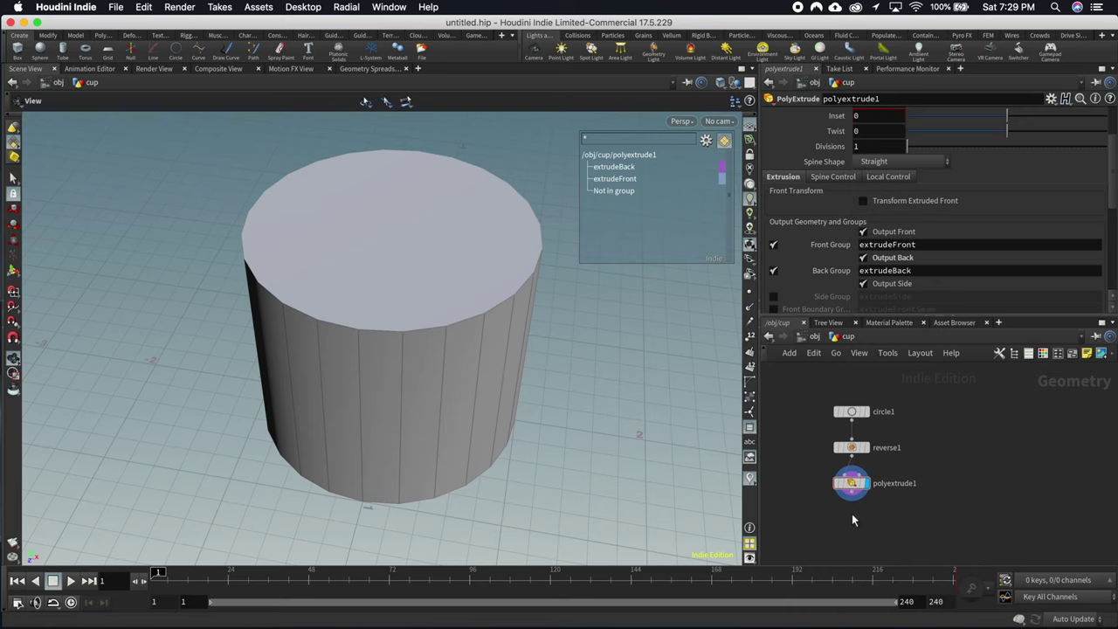
key("Tab")
type("extr")
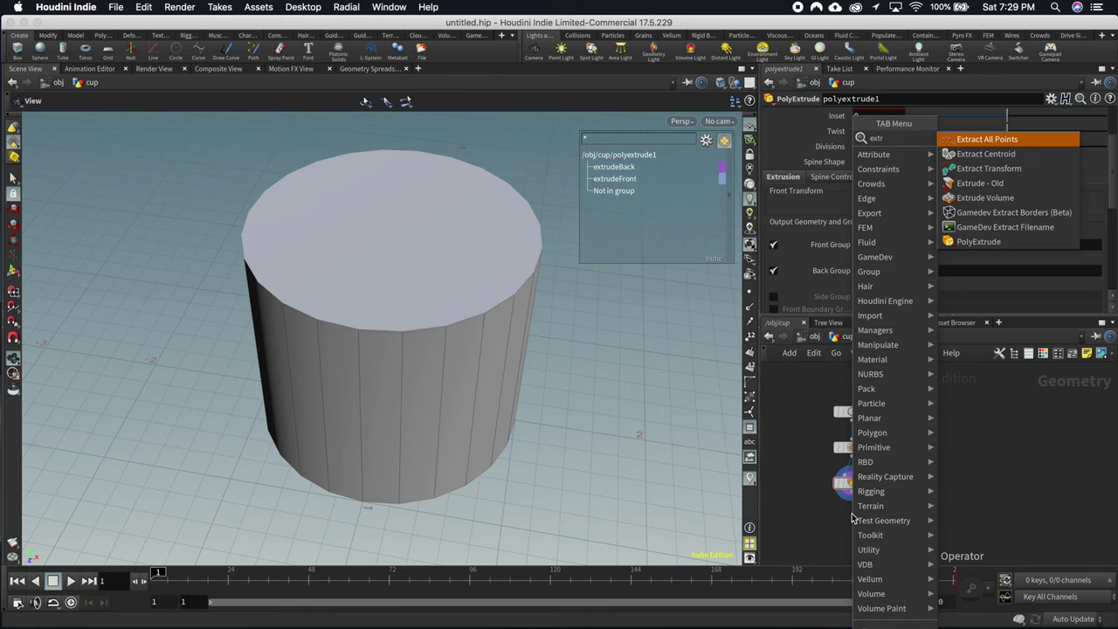
type("udeBa")
key("Return")
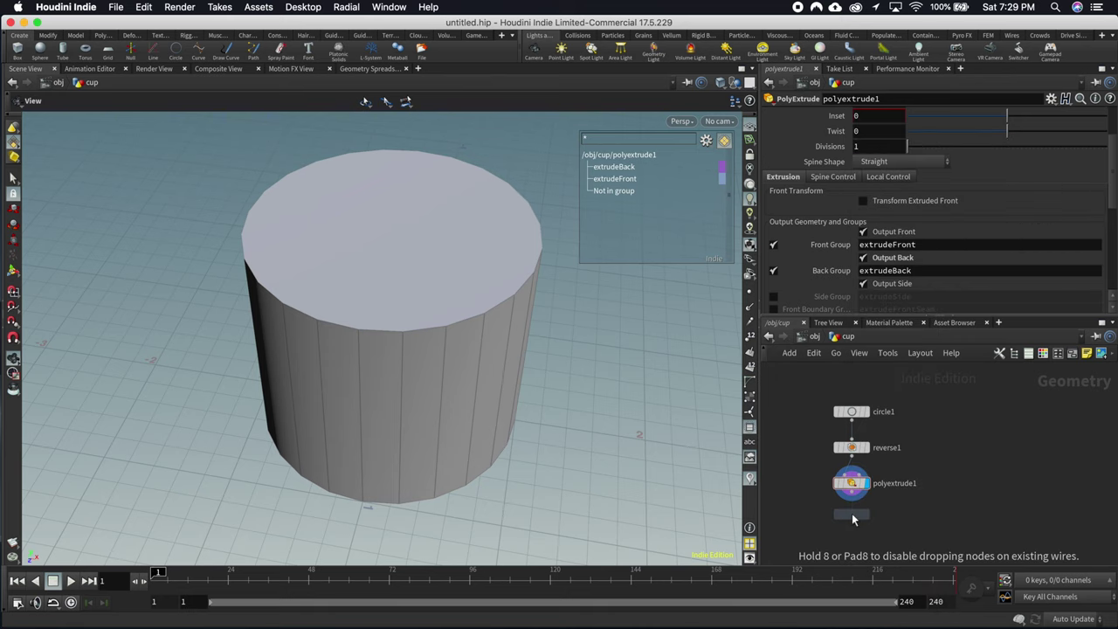
left_click(854, 499)
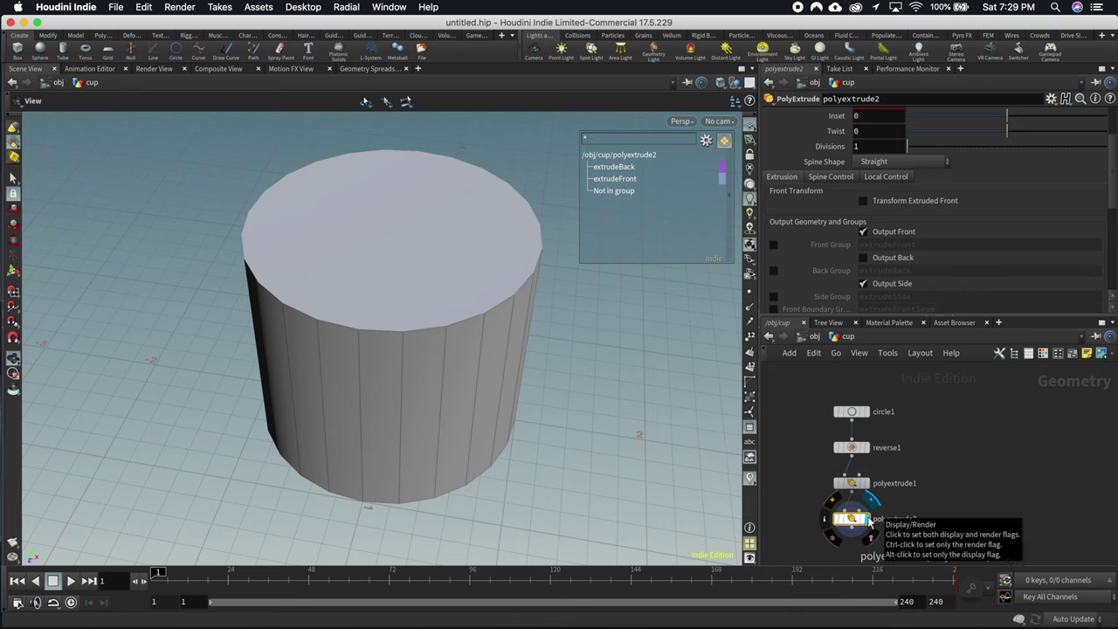
left_click(870, 519)
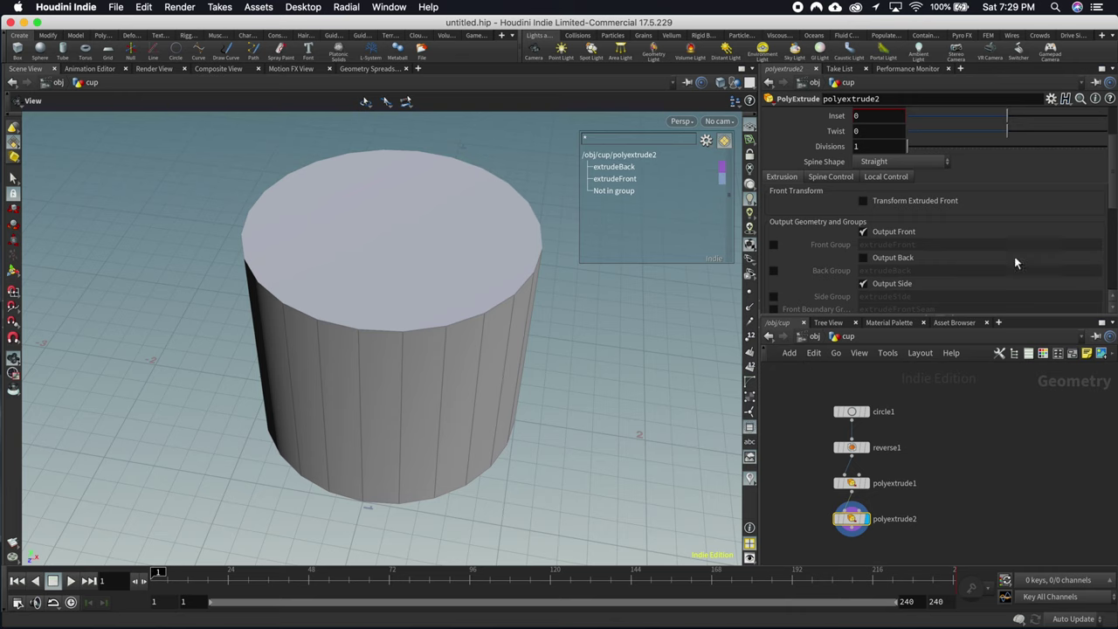
Step: Apply the second PolyExtrude to the extrudeFront group and inset the cylinder's top face to leave a thin rim
scroll(1041, 200, "up", 3)
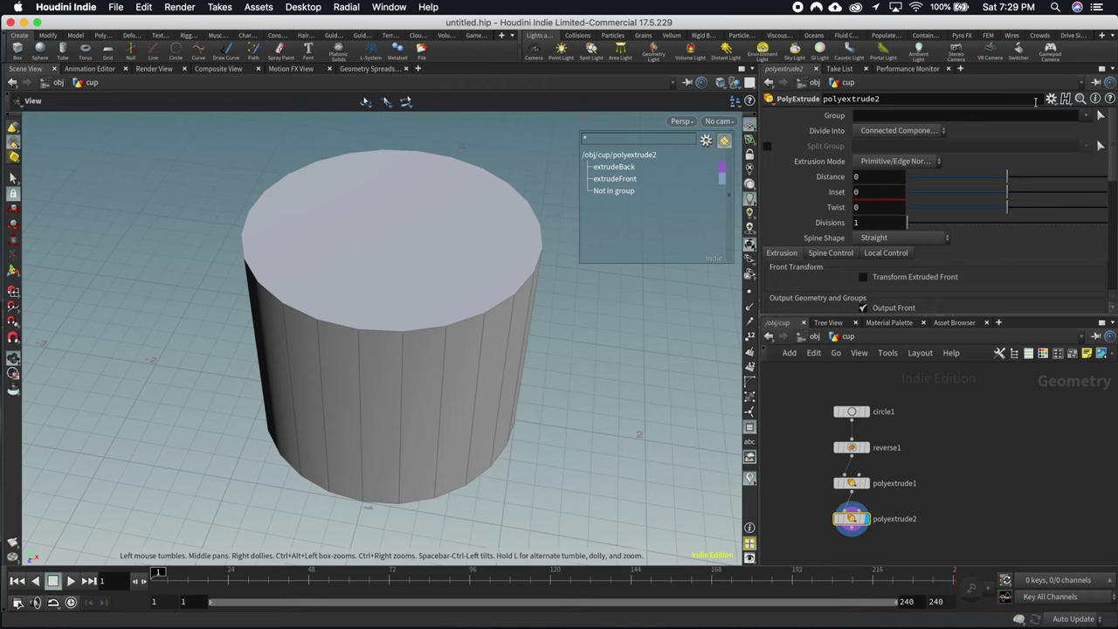
left_click(1087, 117)
left_click(1061, 131)
left_click(1088, 117)
left_click(1061, 145)
middle_click_drag(877, 191, 1019, 214)
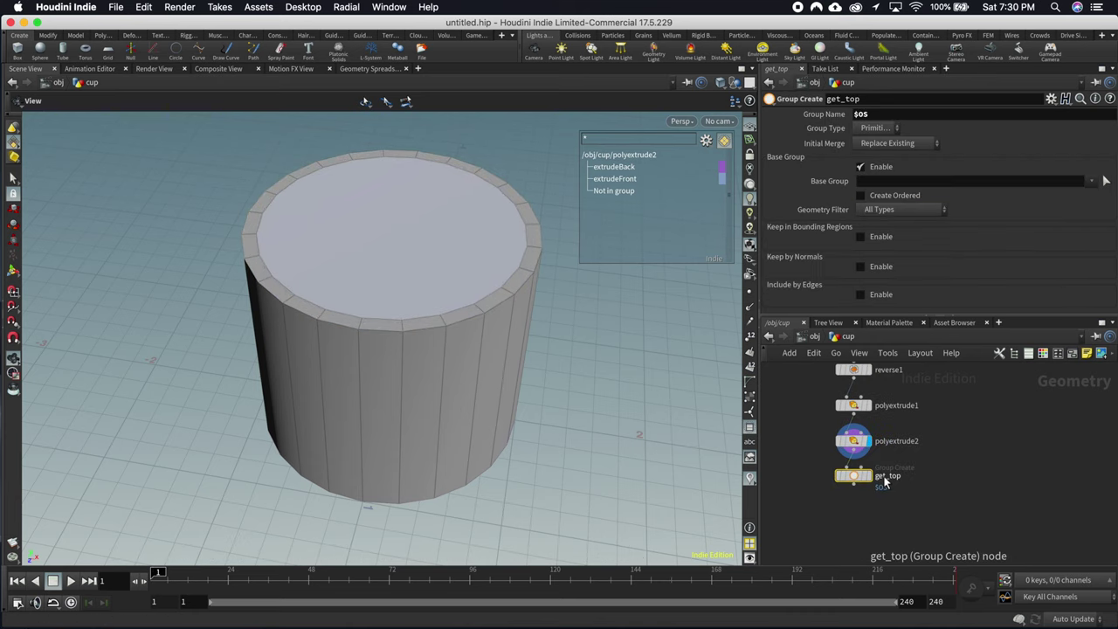
Step: Delete the get_top Group Create node below the second PolyExtrude
double_click(863, 114)
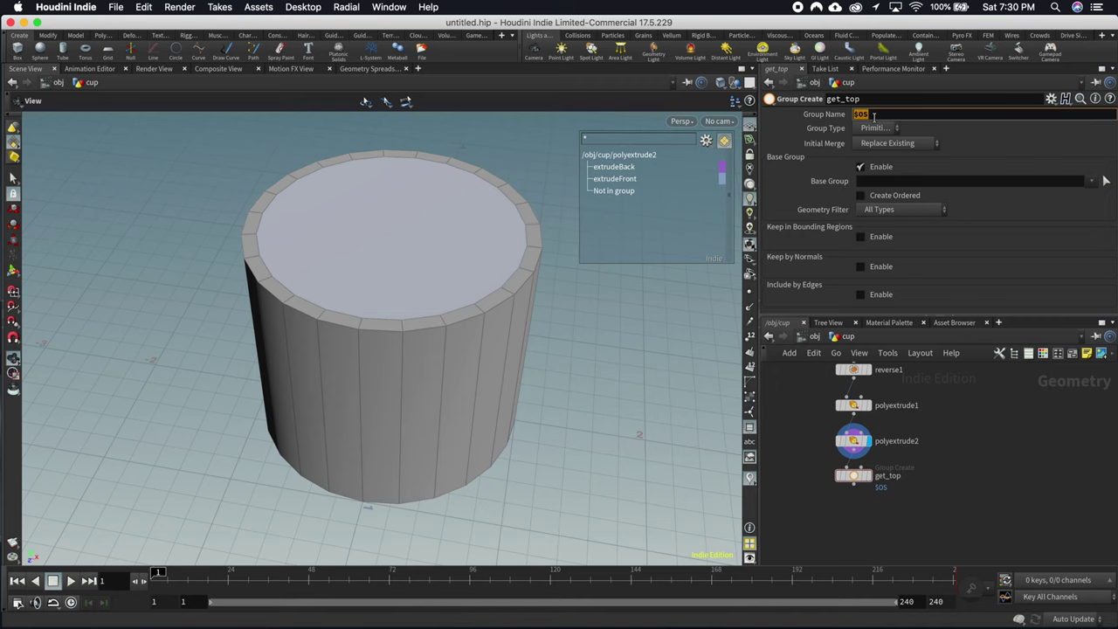
double_click(835, 98)
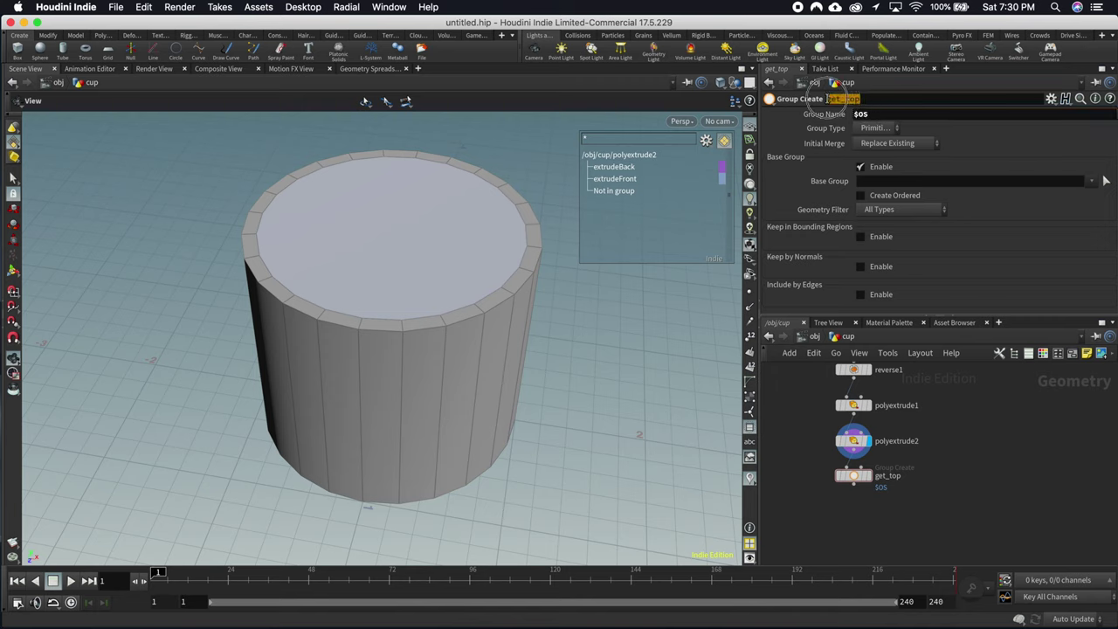
left_click(875, 114)
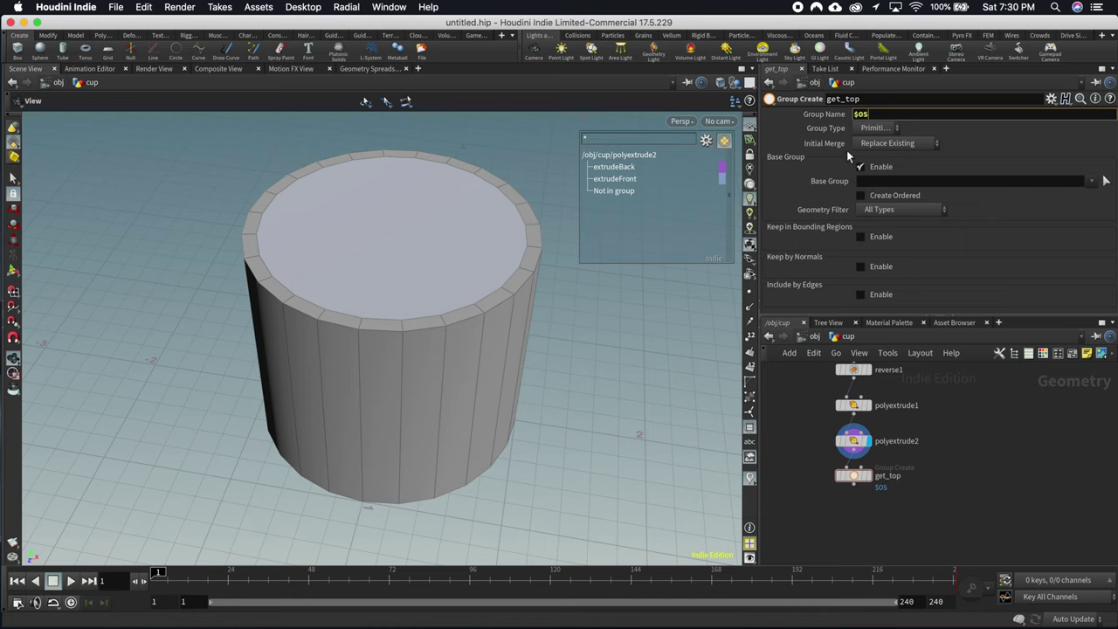
mouse_move(856, 480)
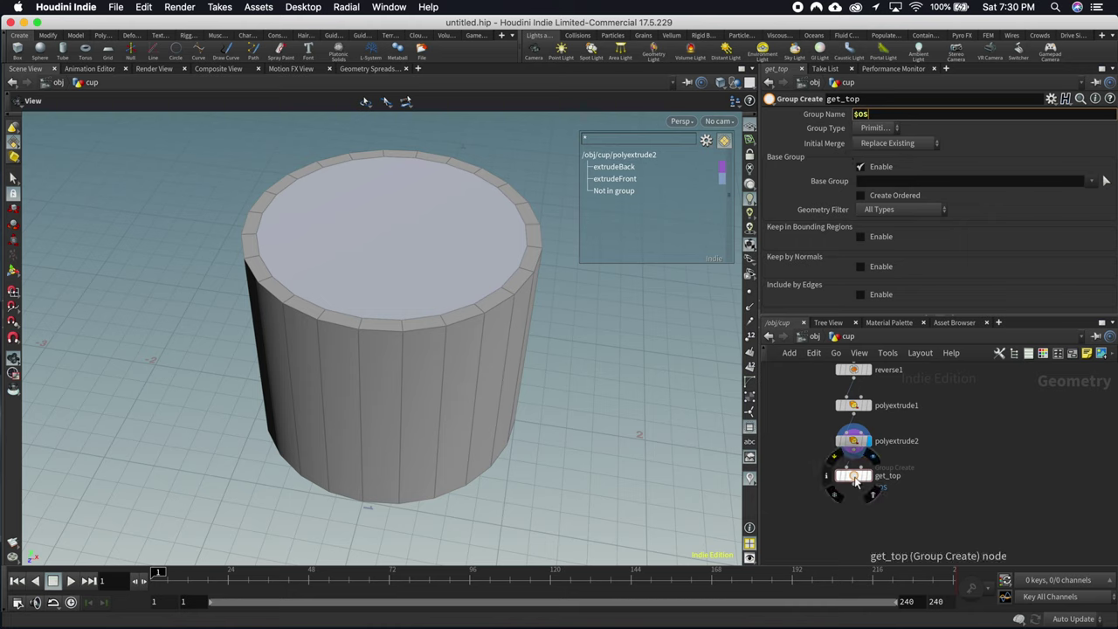
key("Delete")
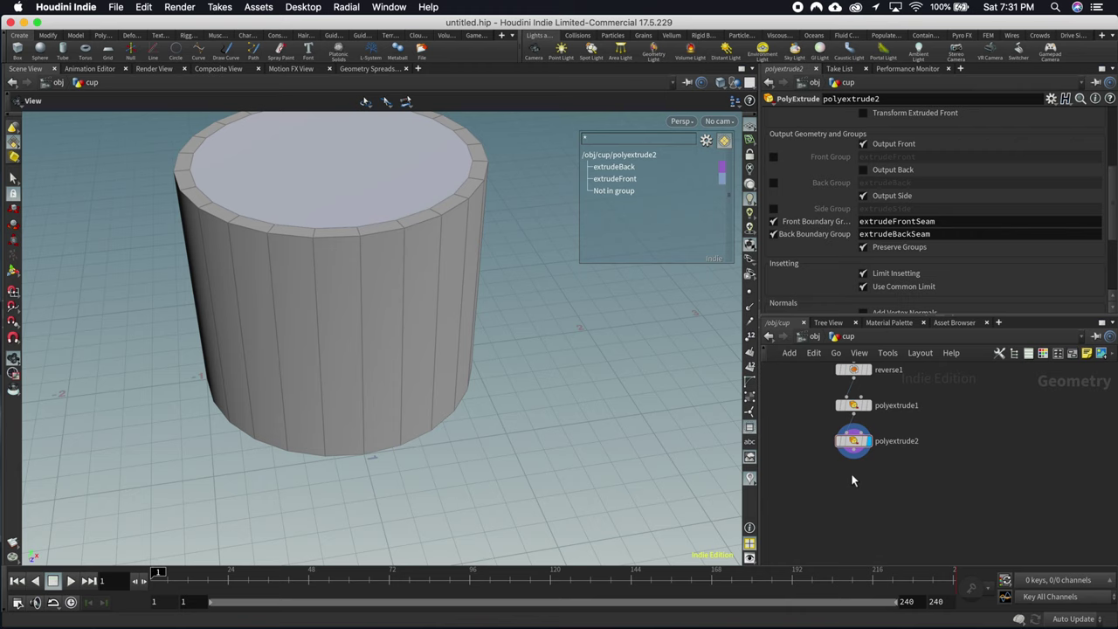
Step: Add a third PolyExtrude node after the second one and make it the displayed node
key("Tab")
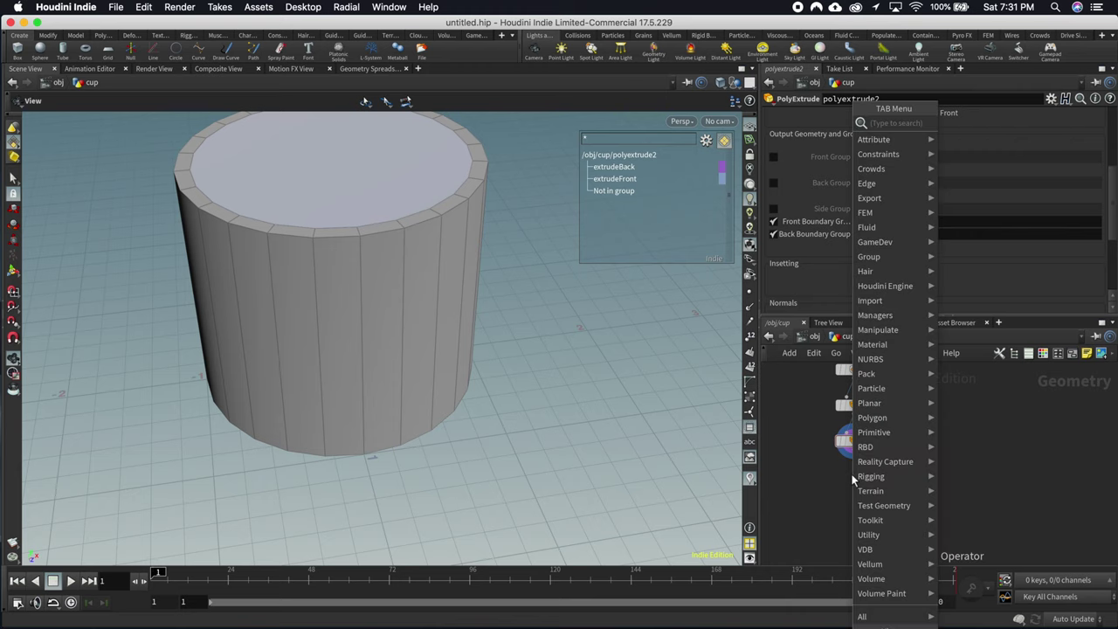
type("poly")
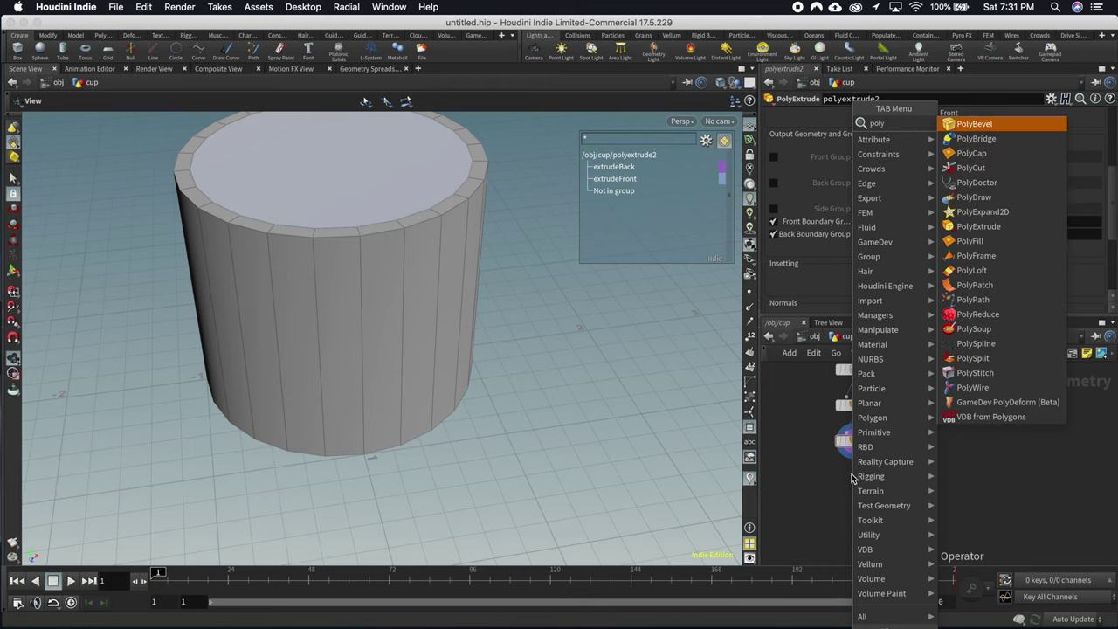
key("Return")
key("Tab")
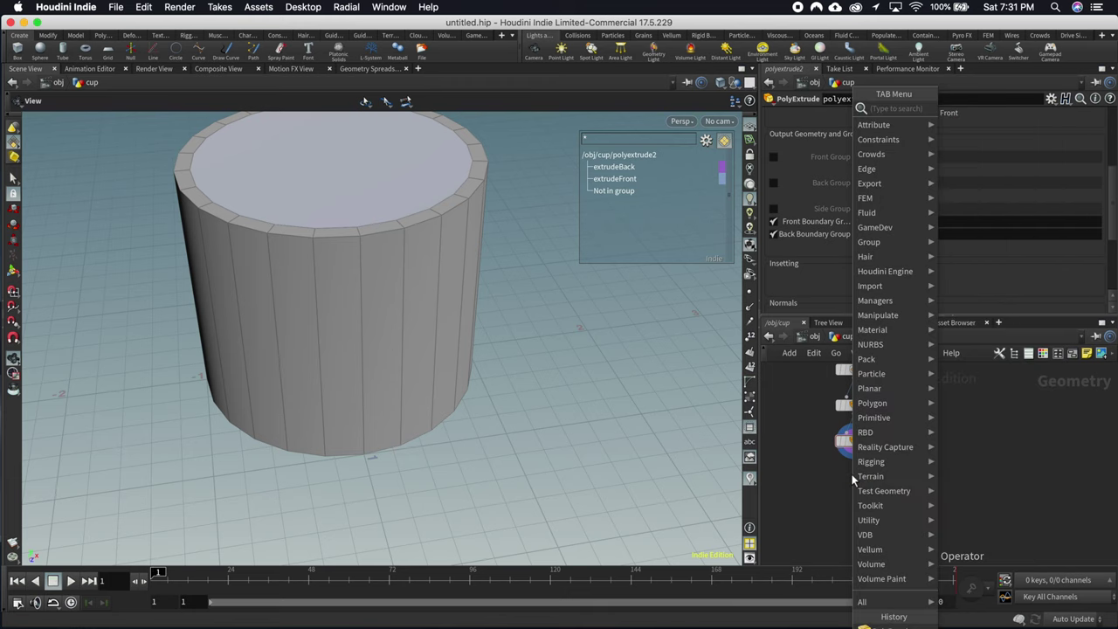
type("polye")
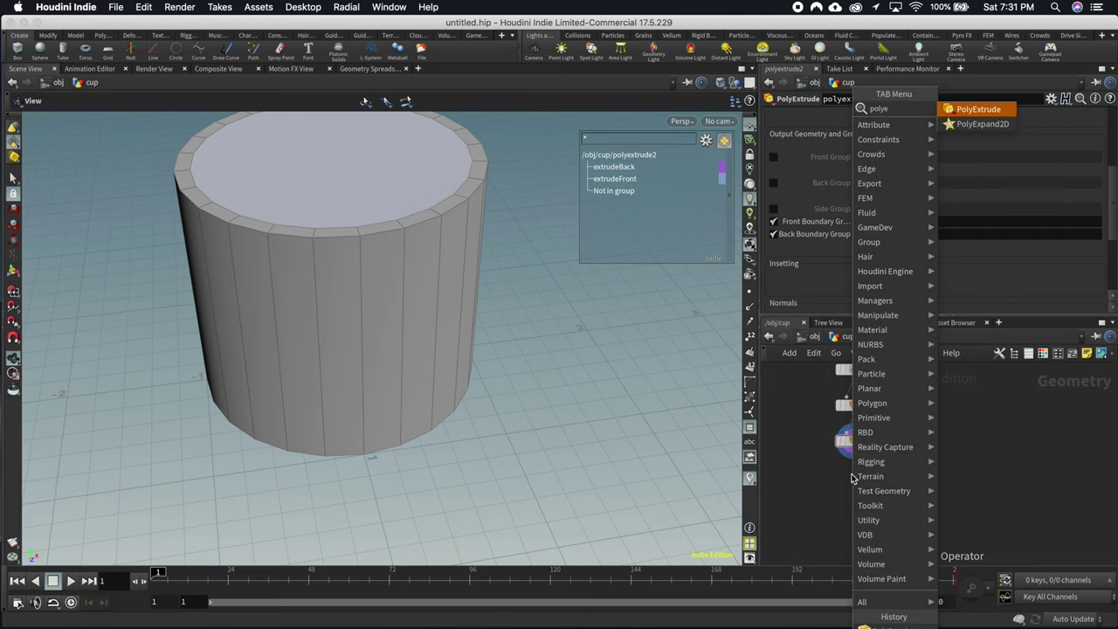
key("Return")
left_click(851, 473)
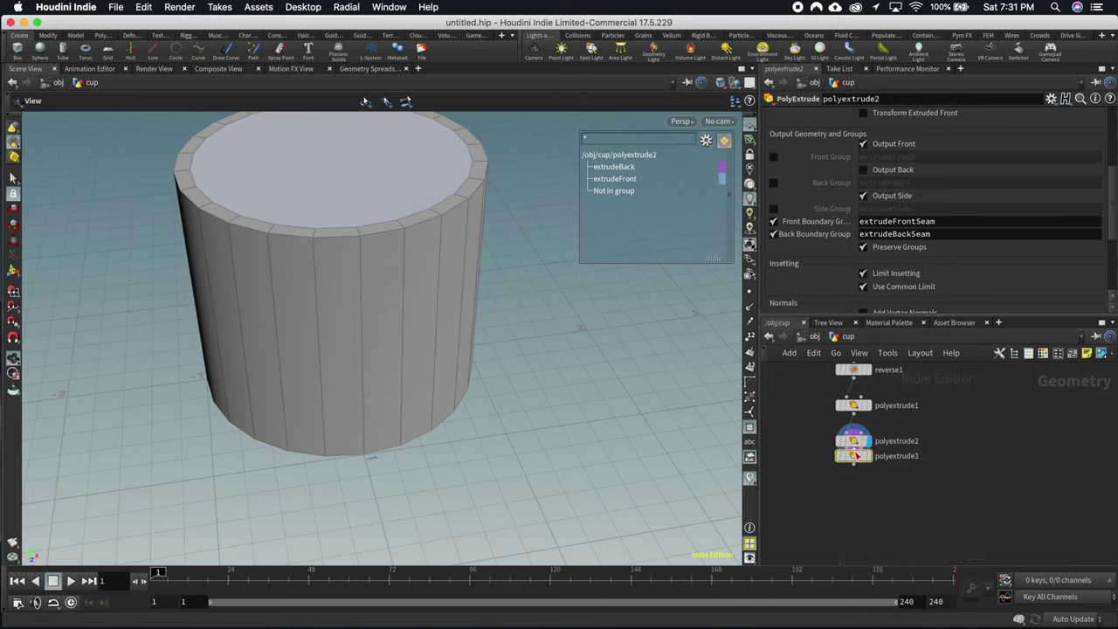
left_click(867, 477)
Step: Apply the third PolyExtrude to the extrudeFront group with a distance of -1.6 to hollow out the cup
scroll(1070, 166, "up", 3)
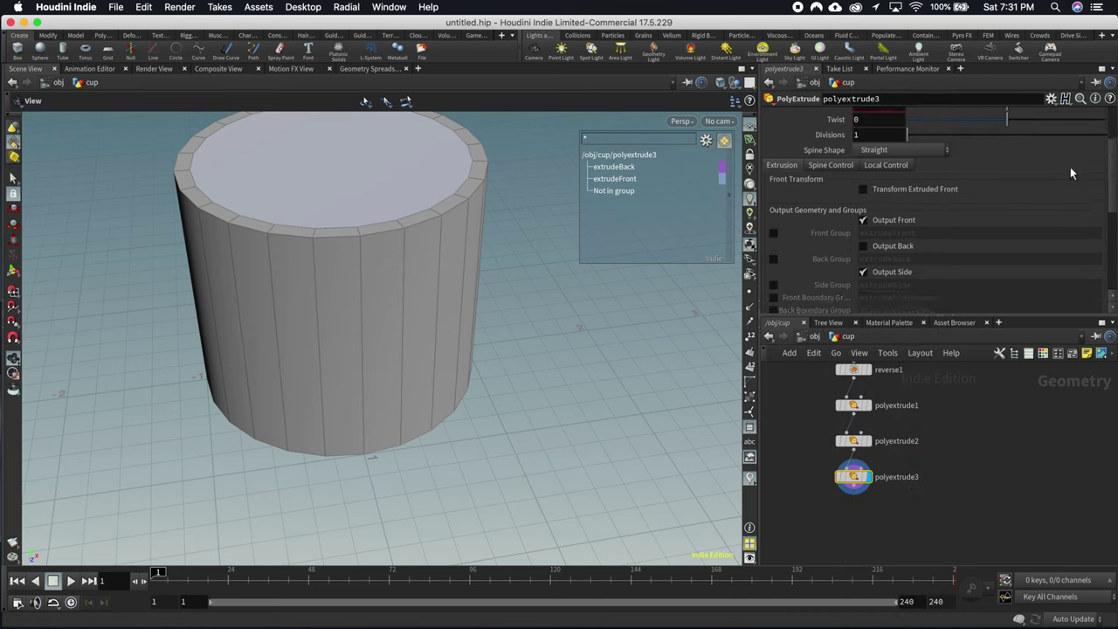
scroll(1044, 147, "up", 3)
left_click(1099, 116)
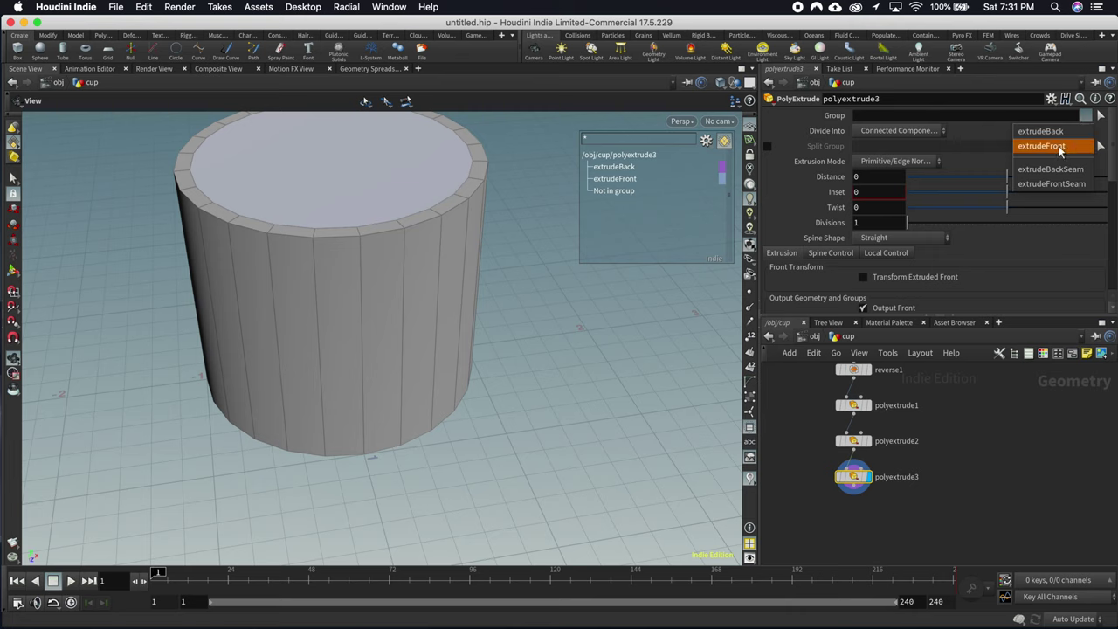
left_click(1052, 146)
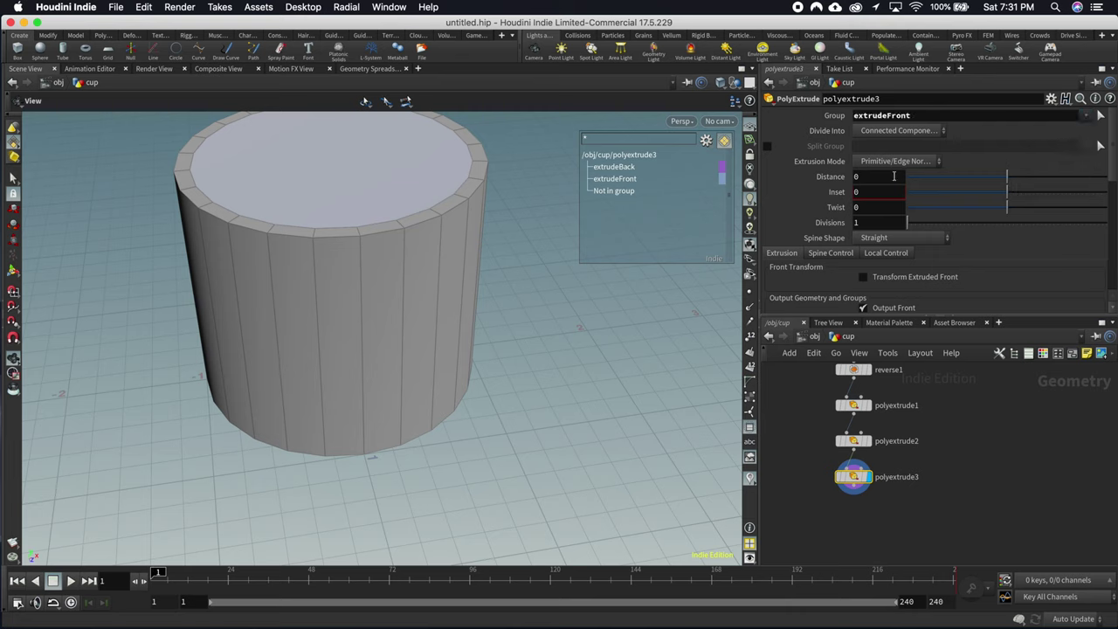
left_click_drag(993, 180, 895, 184)
left_click_drag(443, 338, 407, 469)
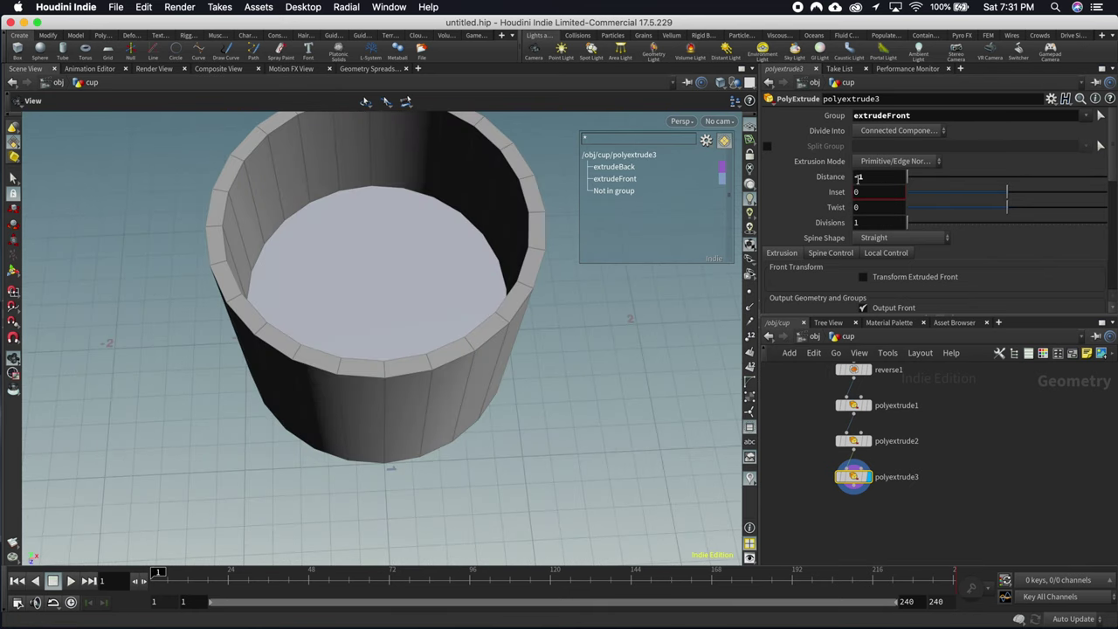
middle_click_drag(891, 178, 803, 185)
Step: Examine the hollowed cup's floor thickness in wireframe from the side and from above
left_click_drag(380, 441, 472, 270)
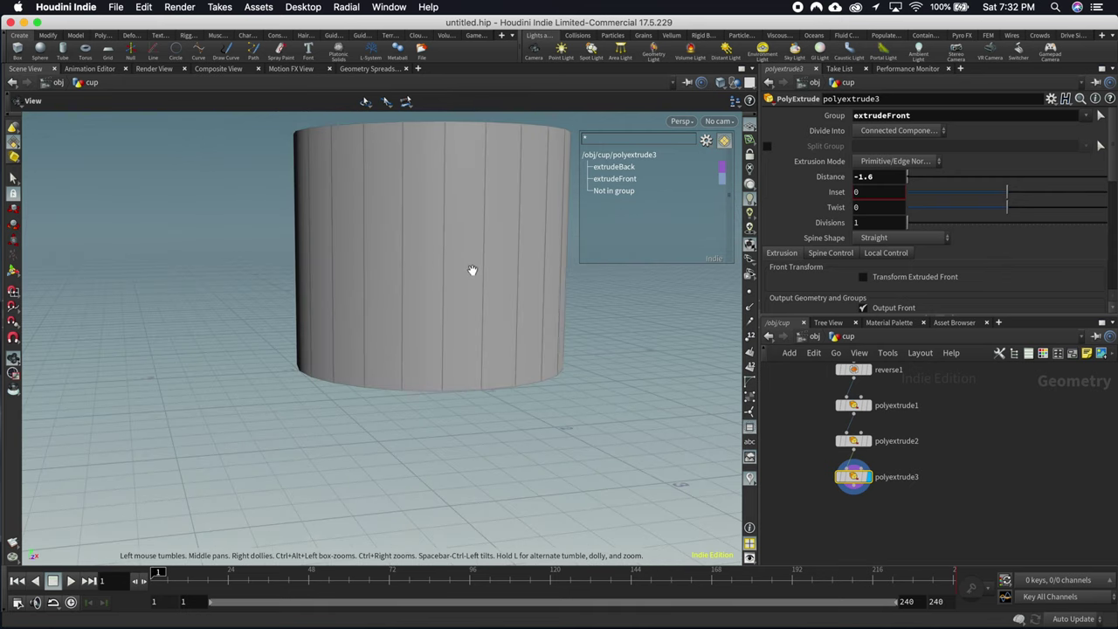
key("w")
scroll(436, 364, "up", 6)
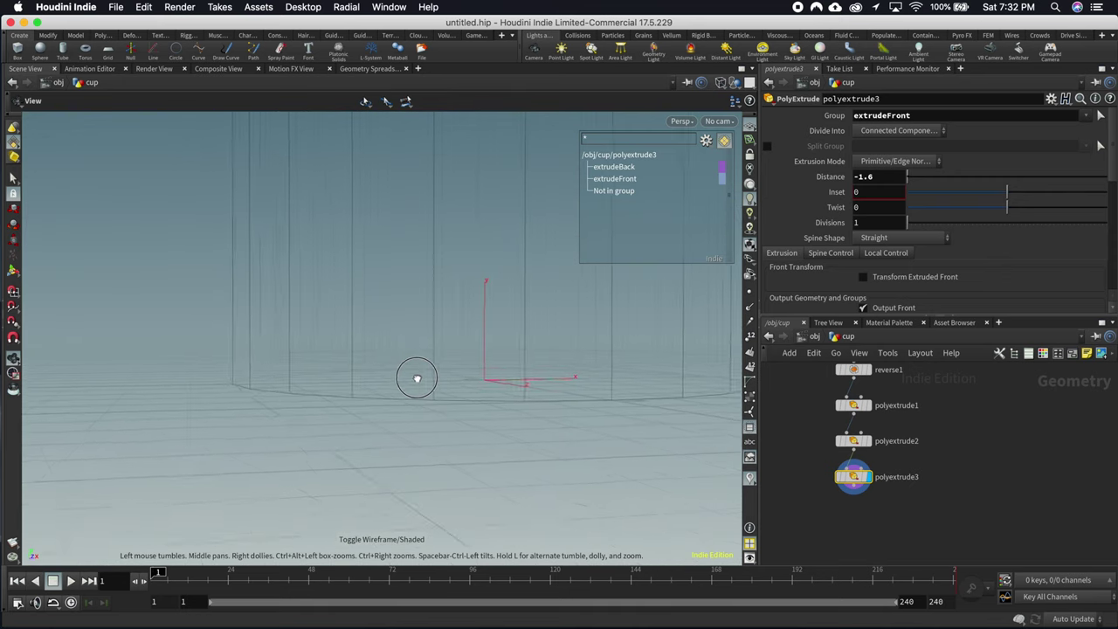
left_click_drag(417, 379, 463, 325)
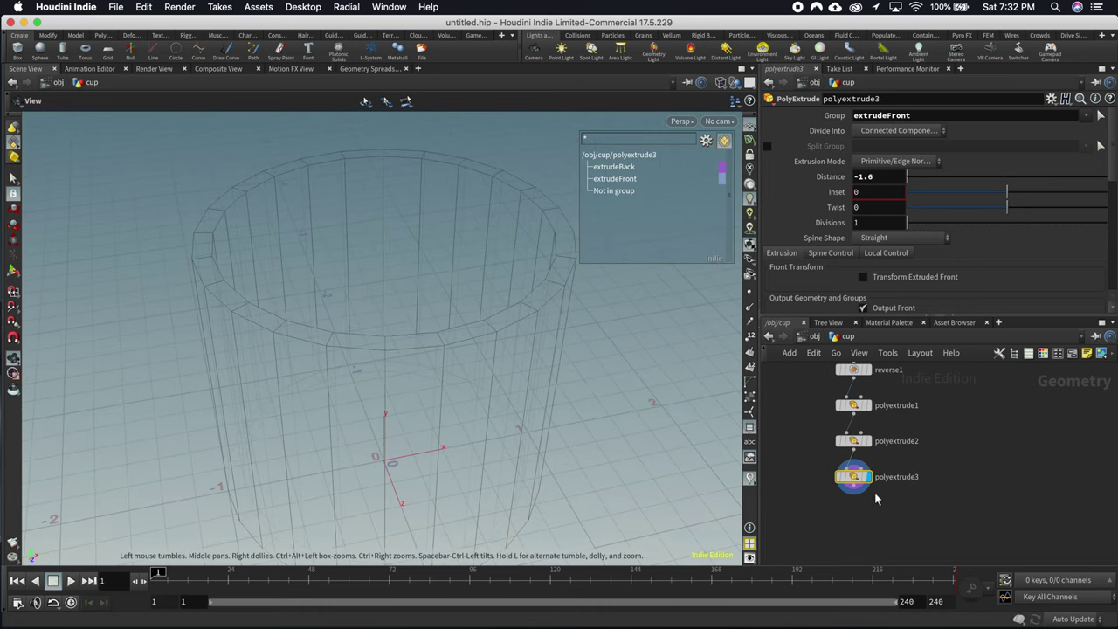
left_click_drag(408, 440, 435, 294)
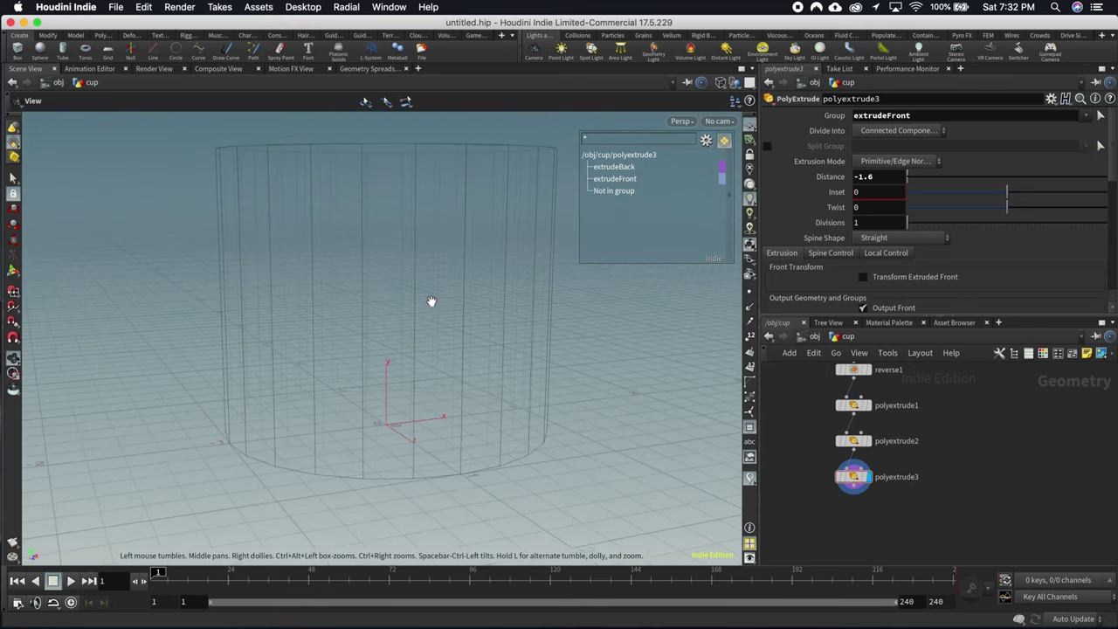
key("w")
Step: Add a fourth PolyExtrude node connected after the third one
mouse_move(431, 344)
left_mouse_down()
mouse_move(402, 366)
mouse_move(440, 320)
mouse_move(551, 288)
left_mouse_up()
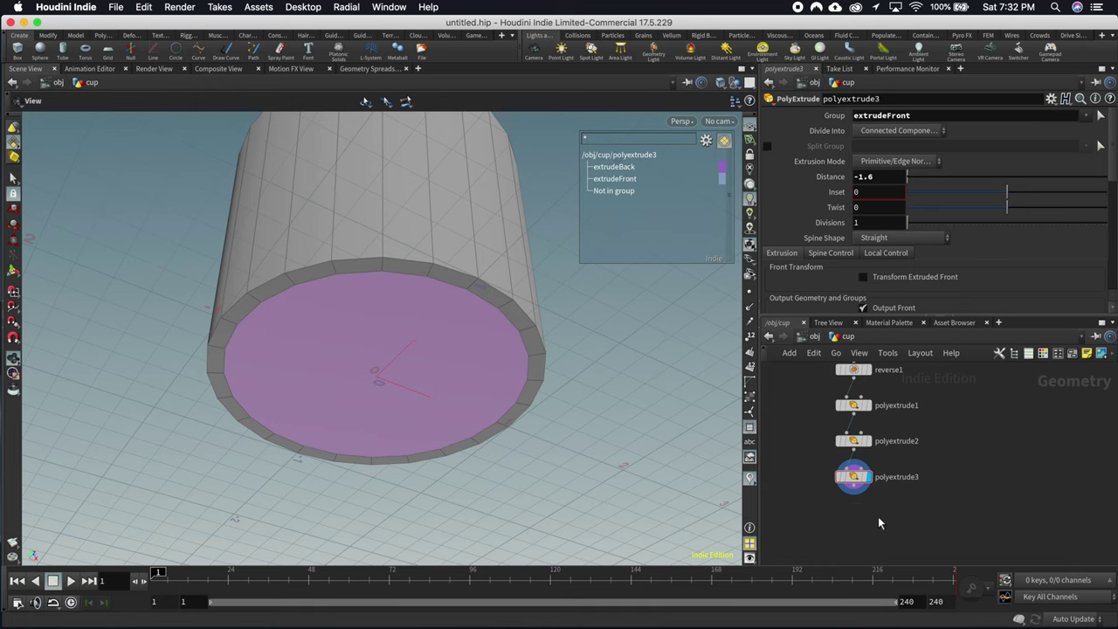
key("Tab")
type("poly")
key("Return")
left_click(852, 497)
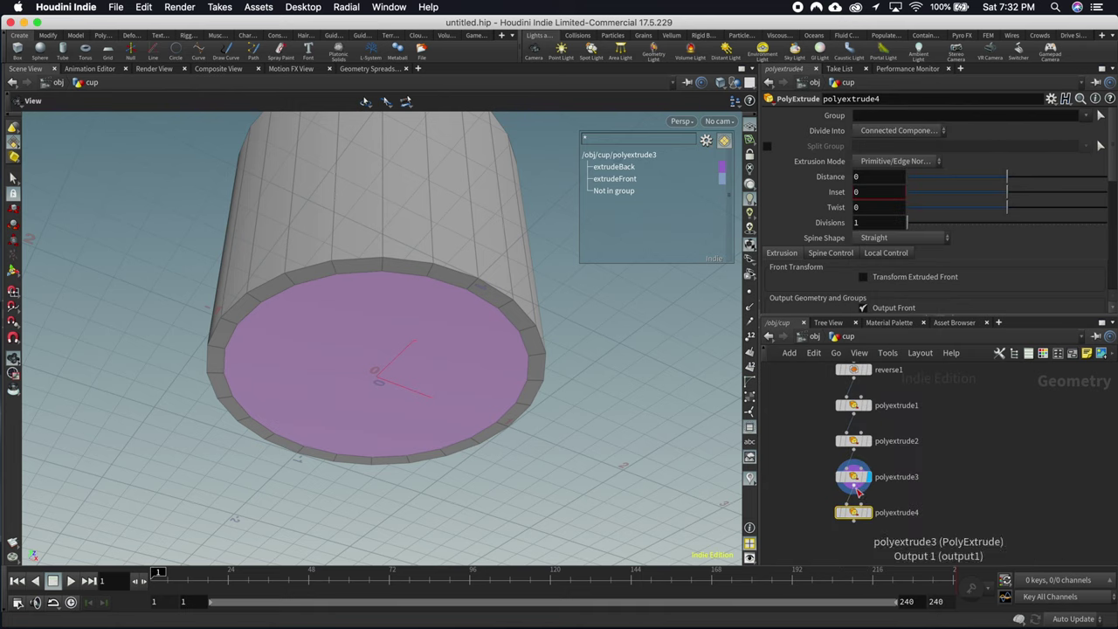
Step: Apply the fourth PolyExtrude to the extrudeBack group on the cup's underside and make it the displayed node
left_click(1099, 114)
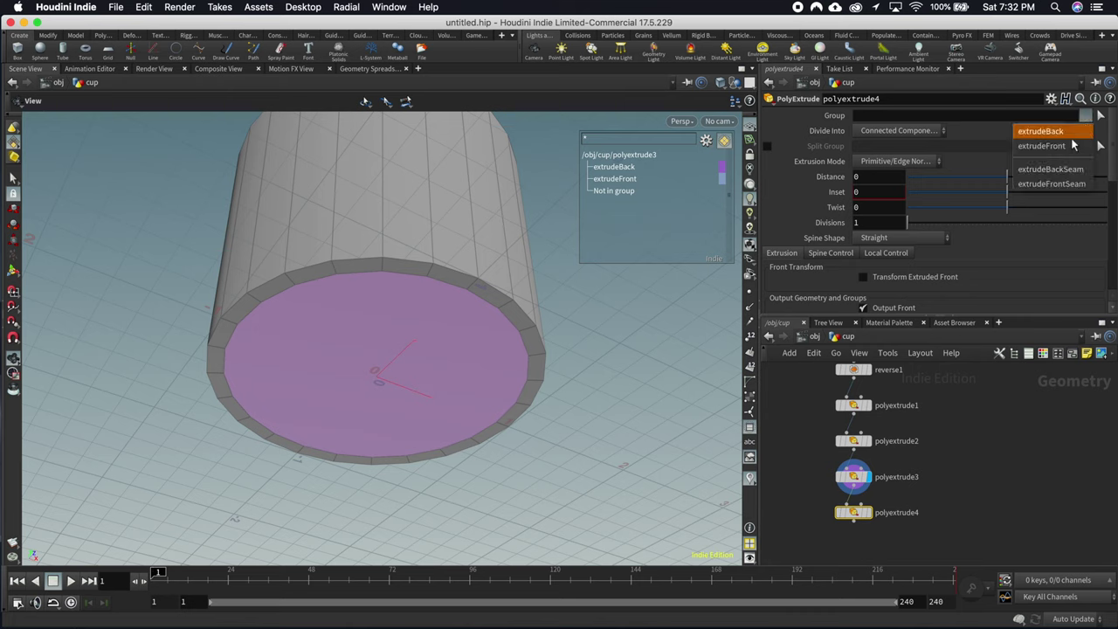
left_click(1057, 132)
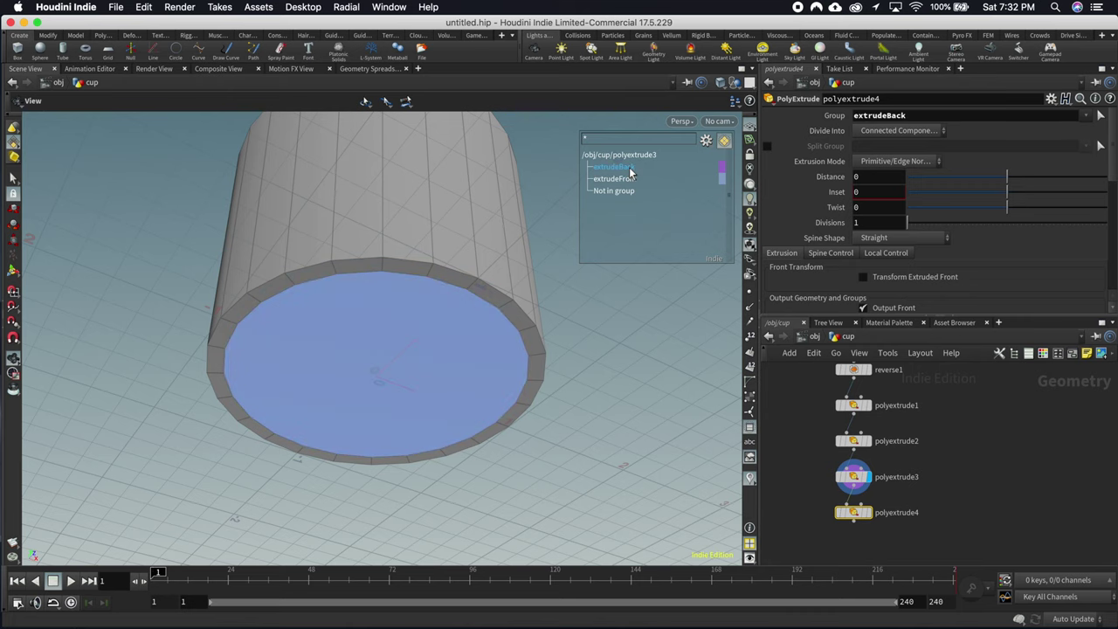
left_click_drag(429, 218, 407, 374)
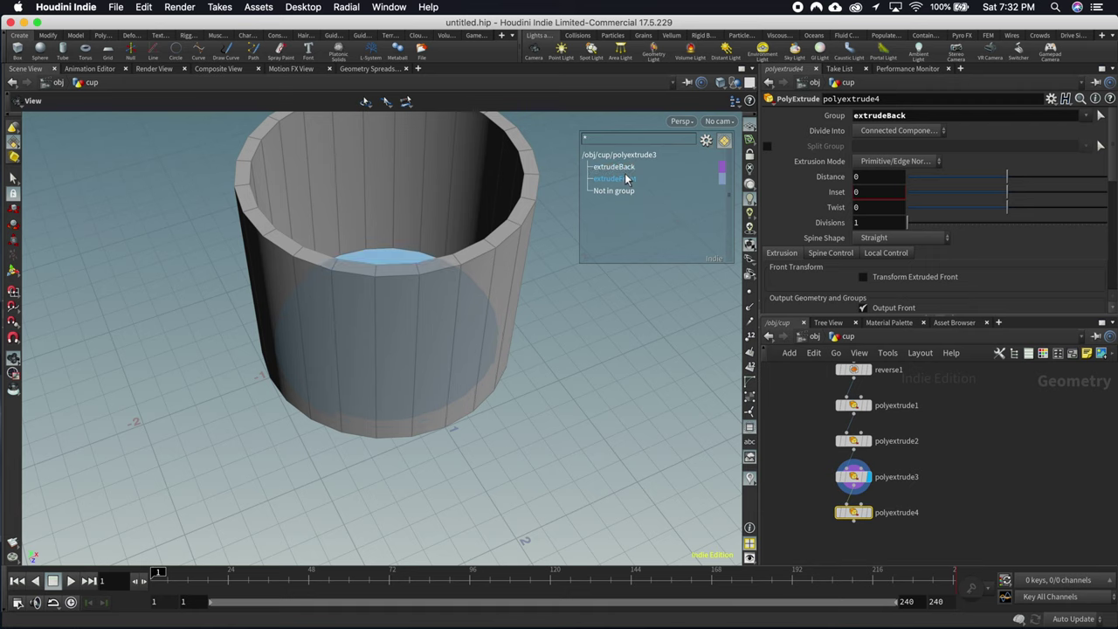
left_click_drag(534, 227, 411, 350)
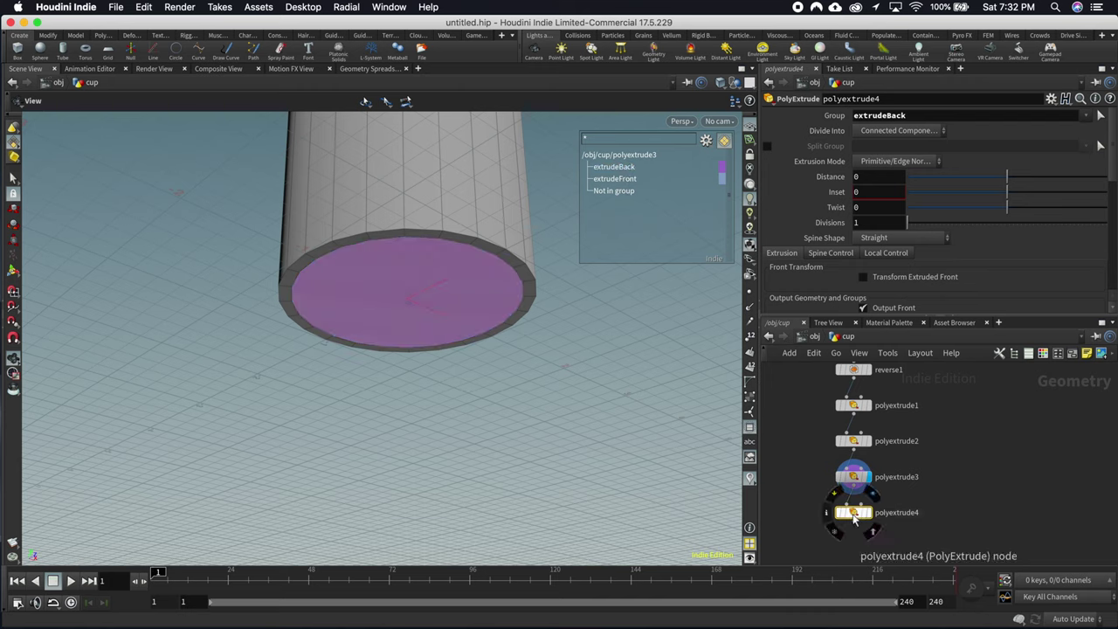
left_click(873, 529)
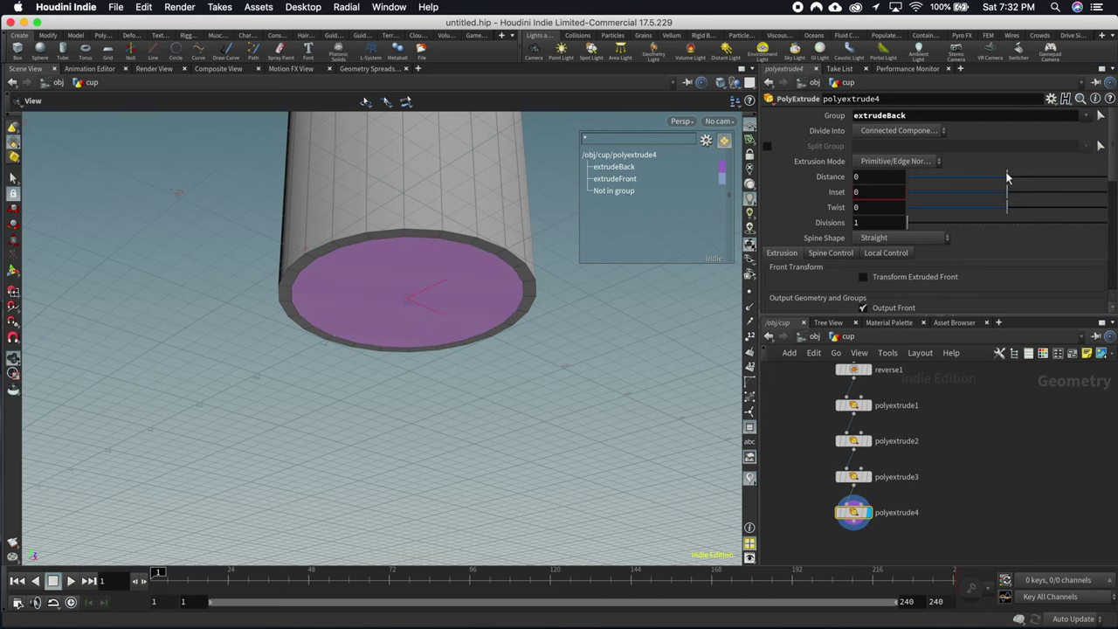
Step: Recess the cup's bottom face with a distance of -0.062 and an inset of 0.145, and check the cup from all sides
mouse_move(1005, 179)
left_mouse_down()
mouse_move(1021, 192)
mouse_move(998, 175)
mouse_move(972, 180)
mouse_move(1001, 175)
left_mouse_up()
left_click_drag(404, 280, 399, 350)
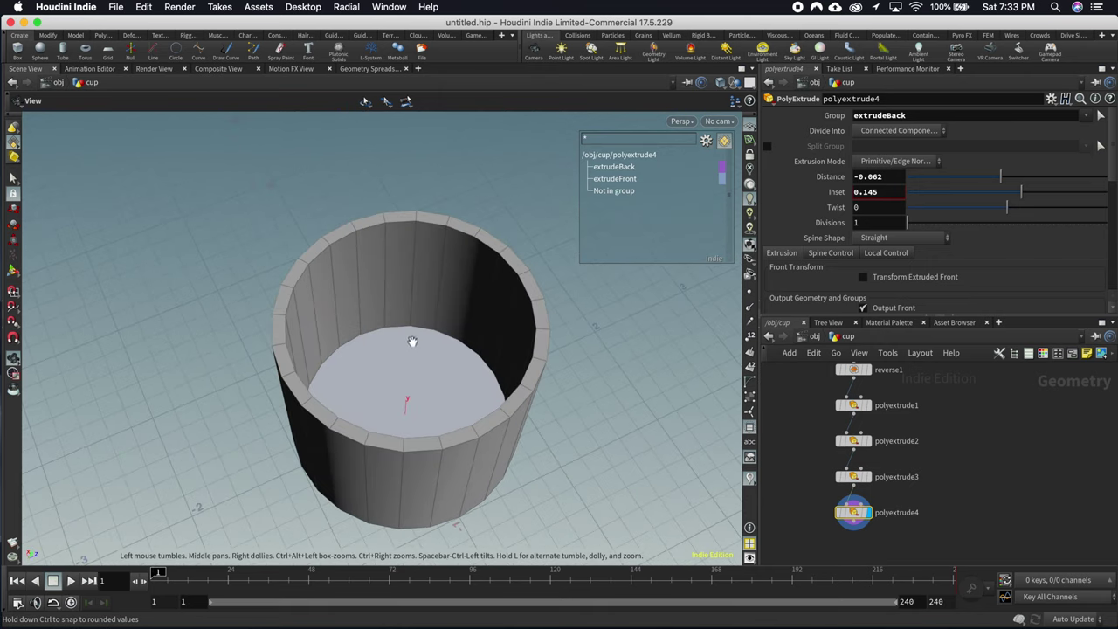
left_click_drag(377, 403, 322, 349)
left_click_drag(361, 435, 488, 273)
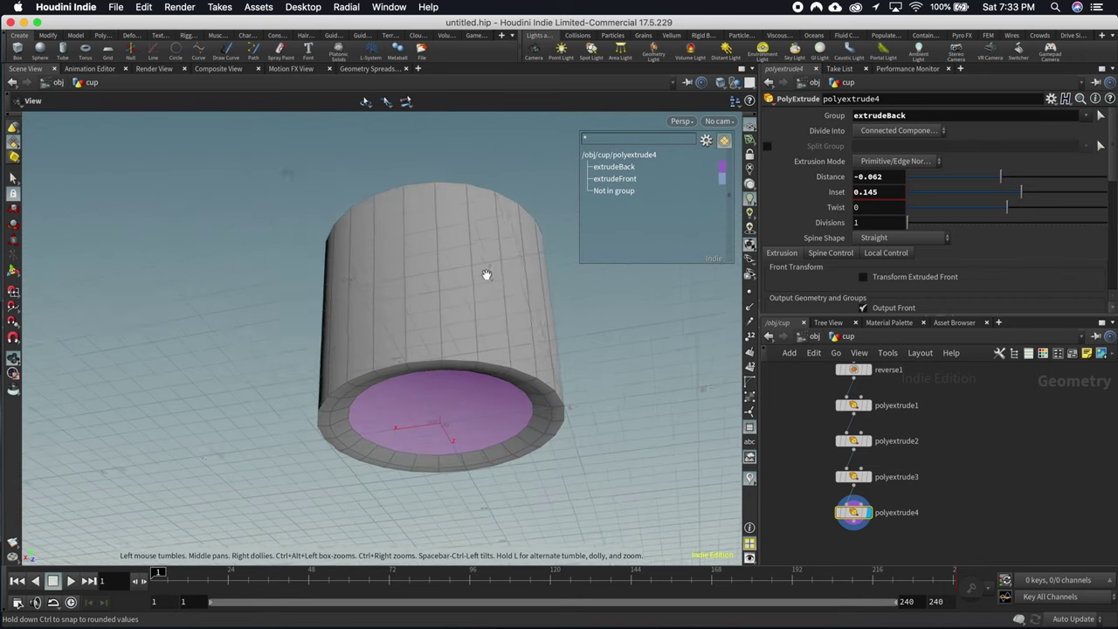
scroll(619, 349, "up", 3)
left_click_drag(454, 361, 461, 387)
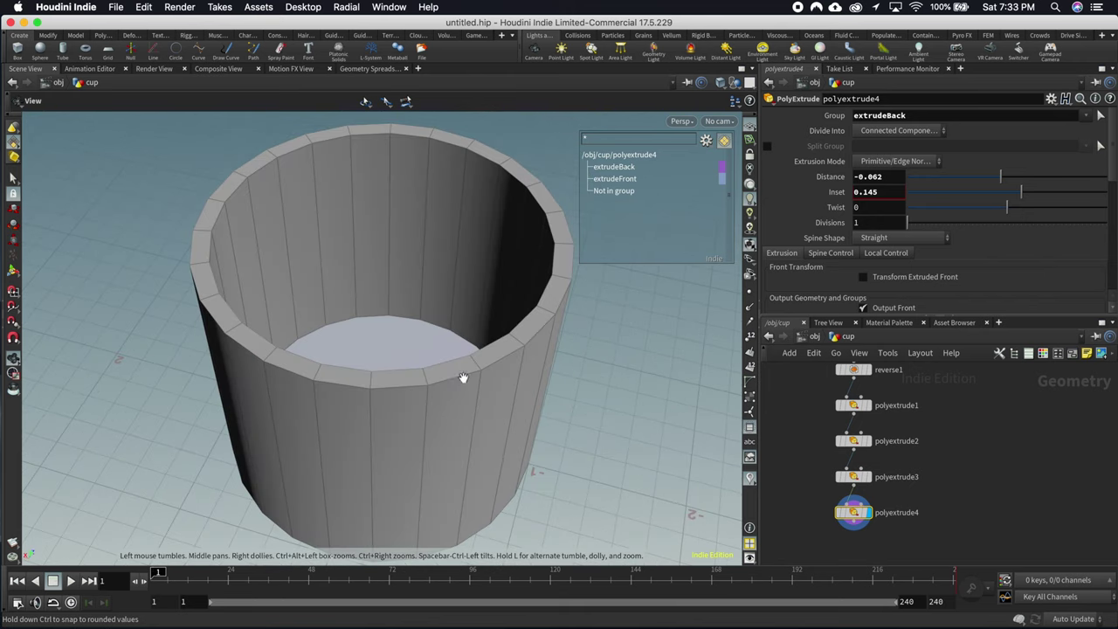
left_click_drag(493, 345, 455, 291)
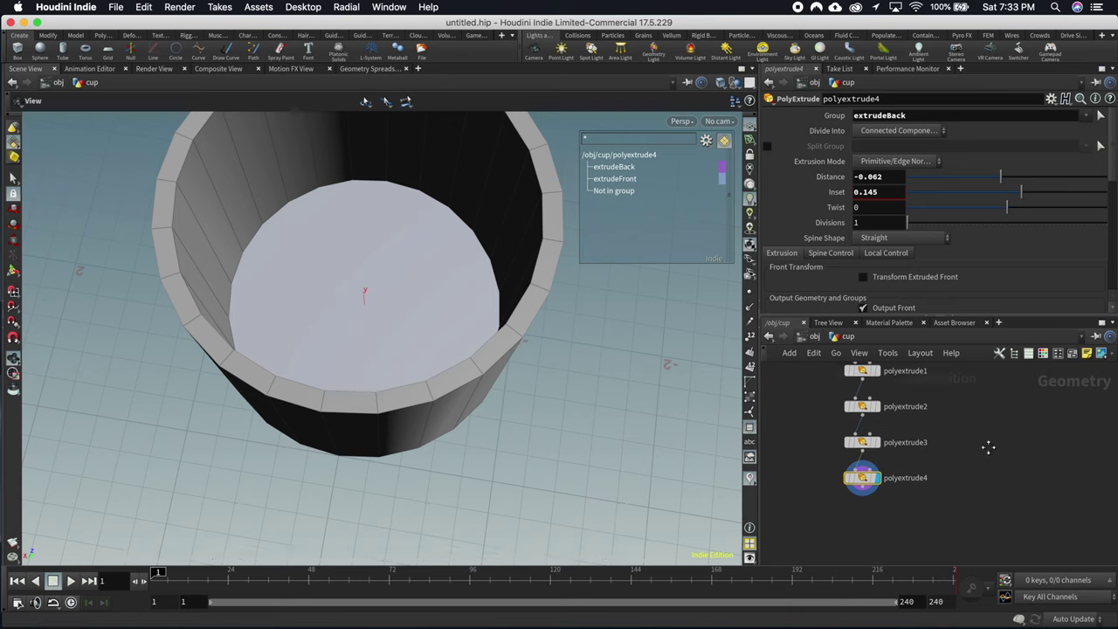
Step: Add a Subdivide node after the fourth PolyExtrude, display it and examine the smoothed cup
key("Tab")
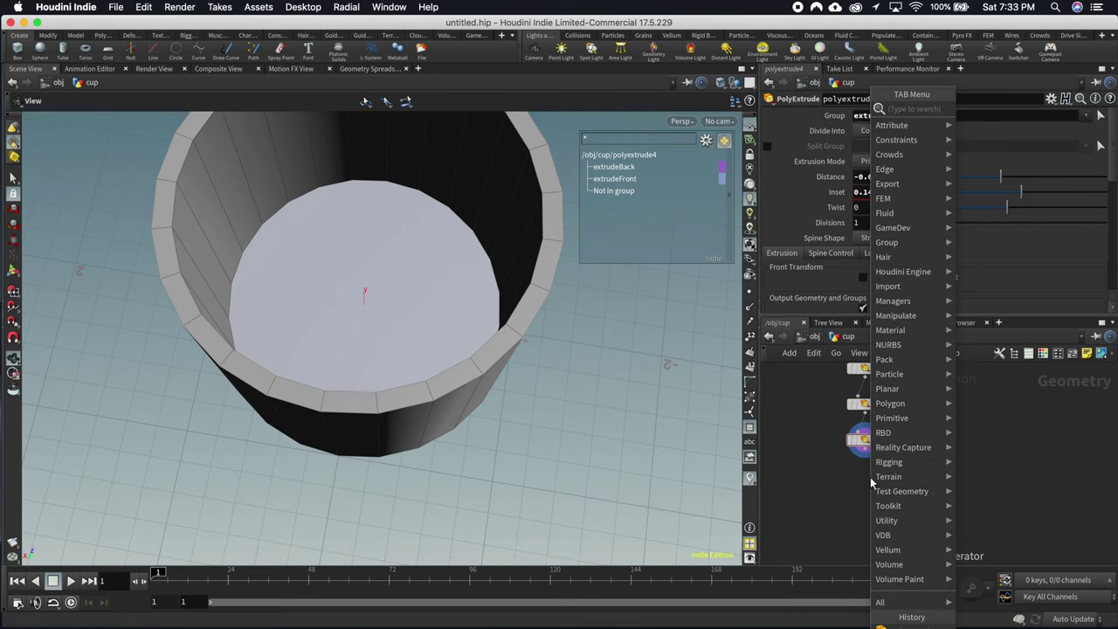
key("Escape")
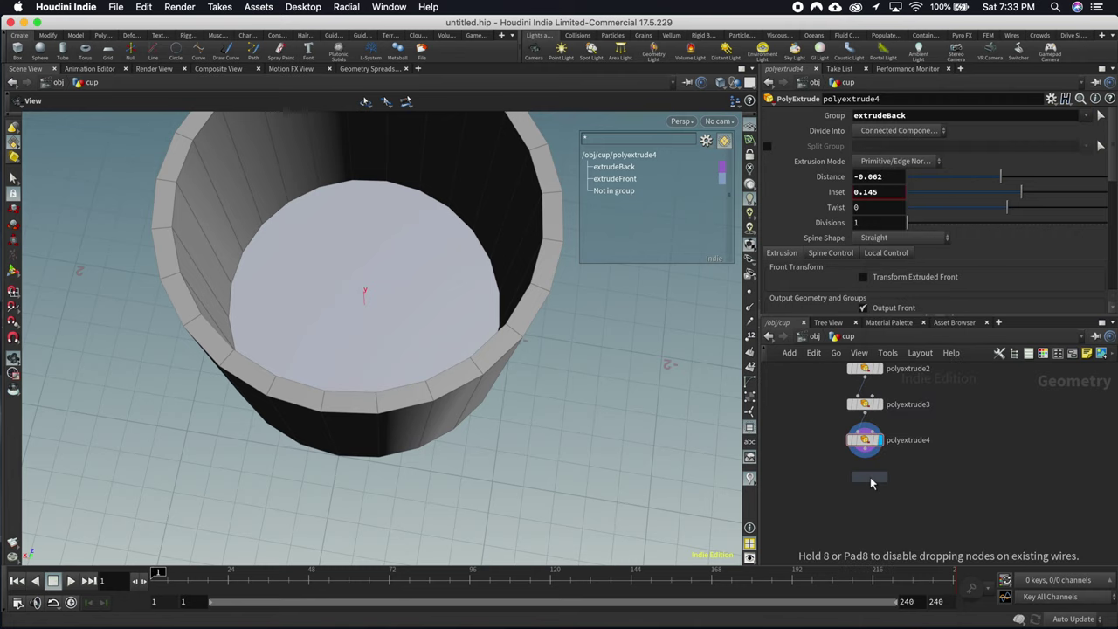
left_click(865, 476)
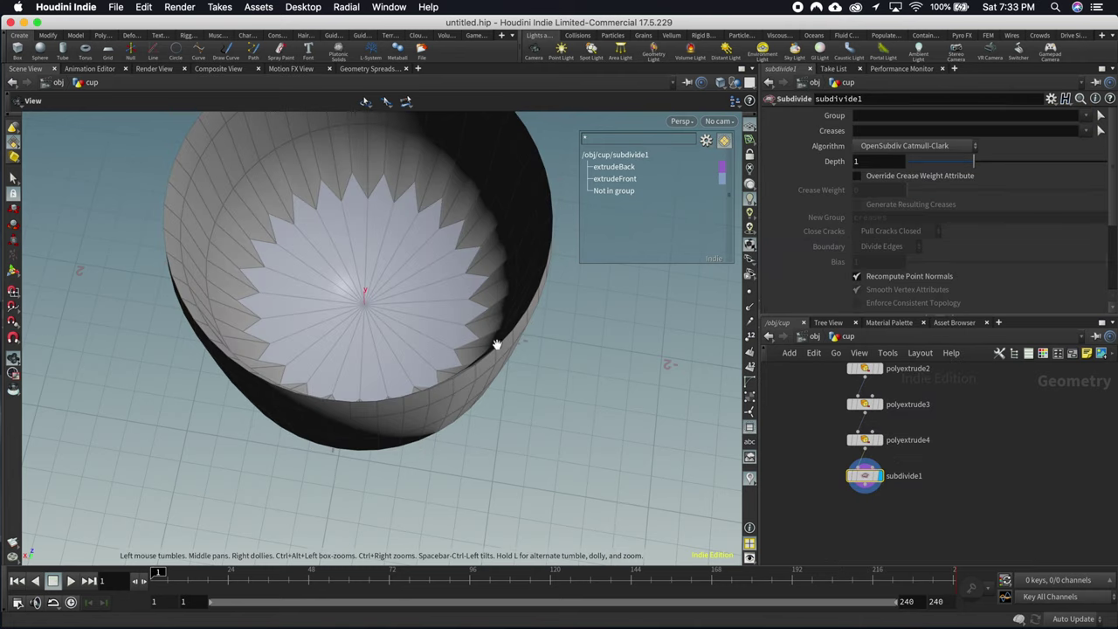
left_click_drag(464, 366, 466, 249)
Step: Display the fourth PolyExtrude and insert a PolyBevel node between it and the Subdivide node
left_click(868, 441)
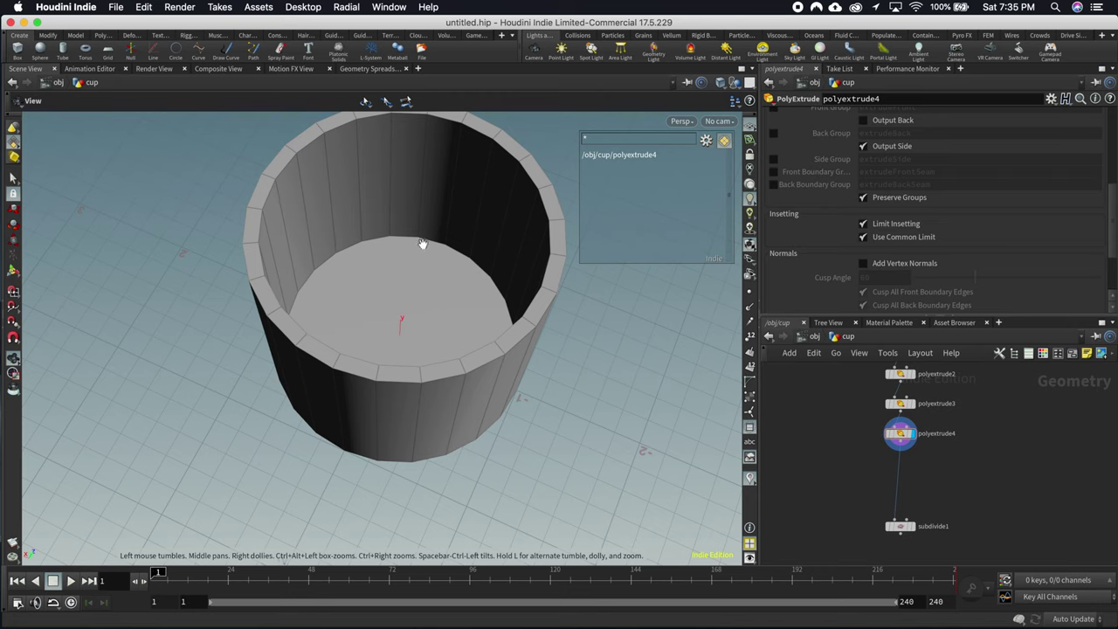
key("Tab")
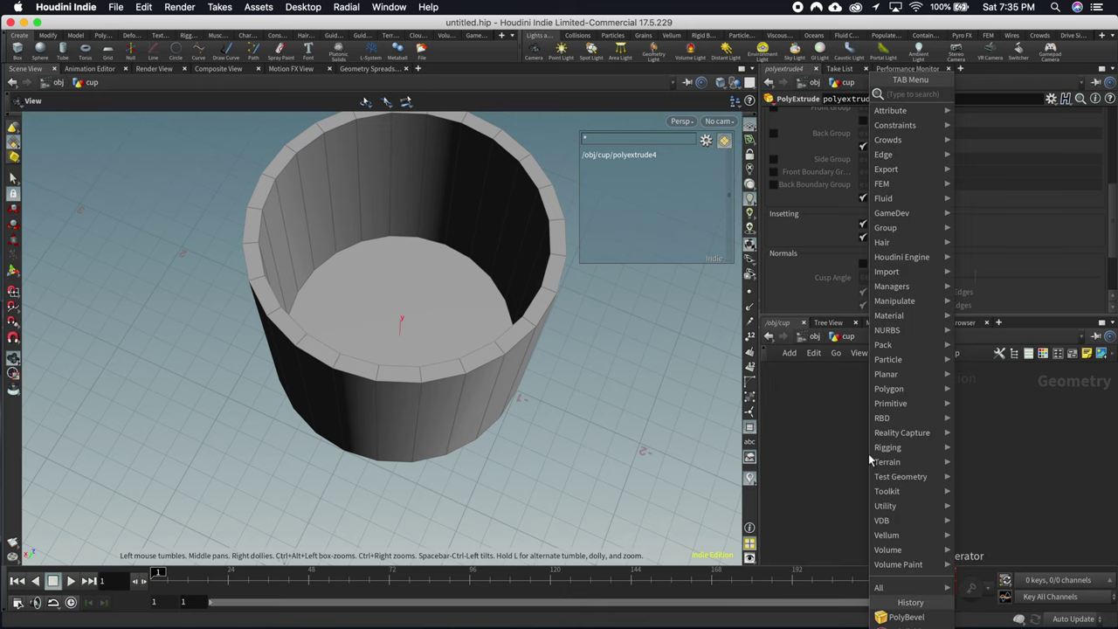
type("beve")
key("Return")
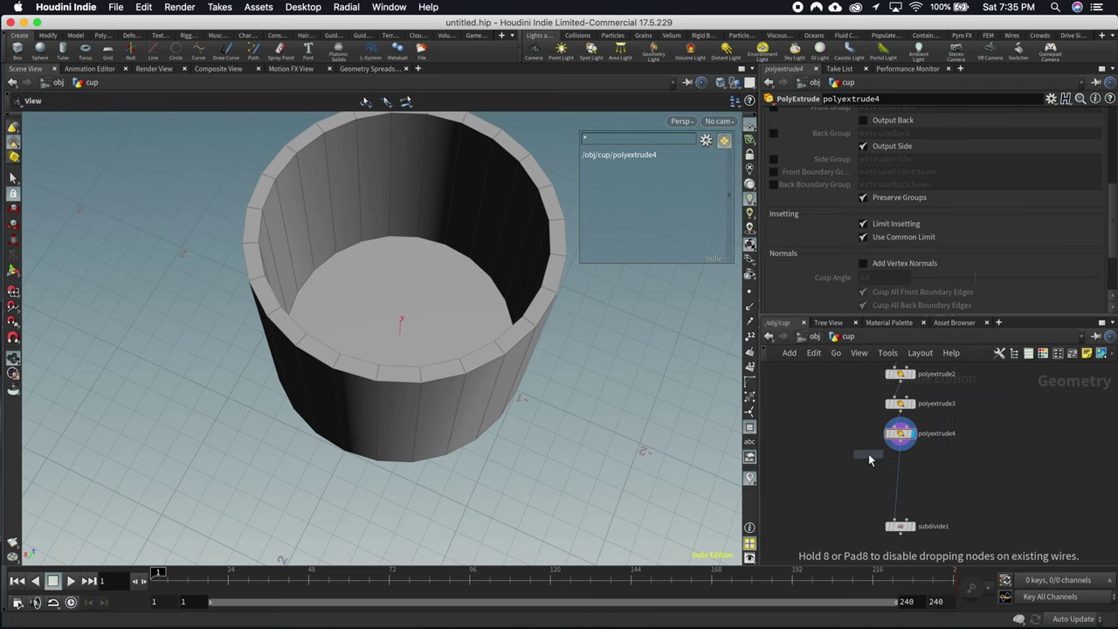
left_click(910, 469)
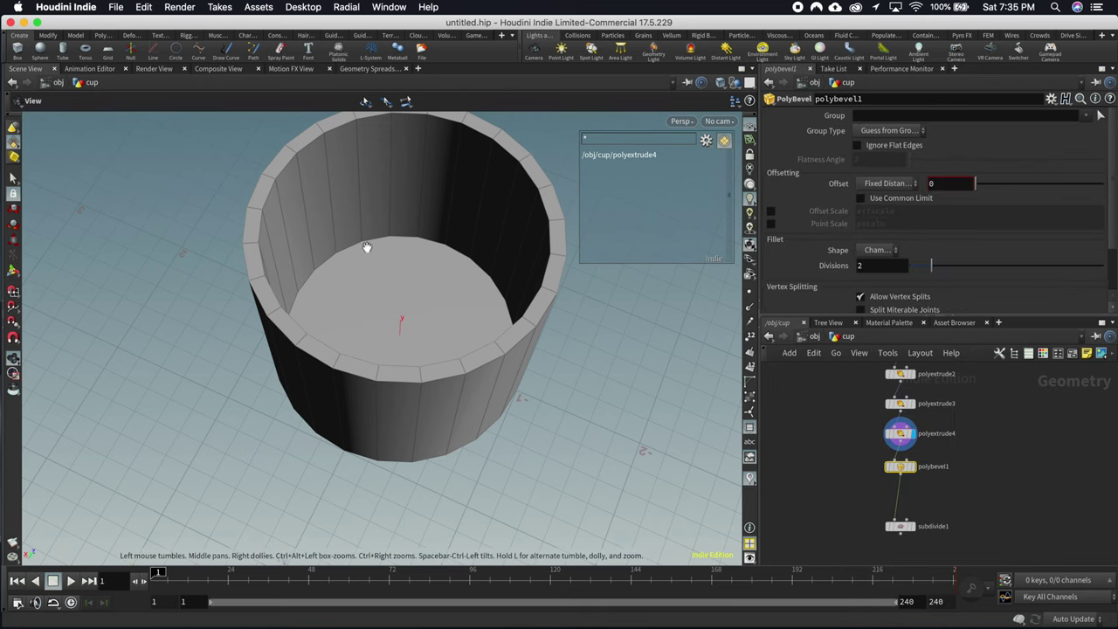
Step: Display the first PolyExtrude's cylinder and compare it with the flat disc from the Reverse node
scroll(867, 427, "up", 4)
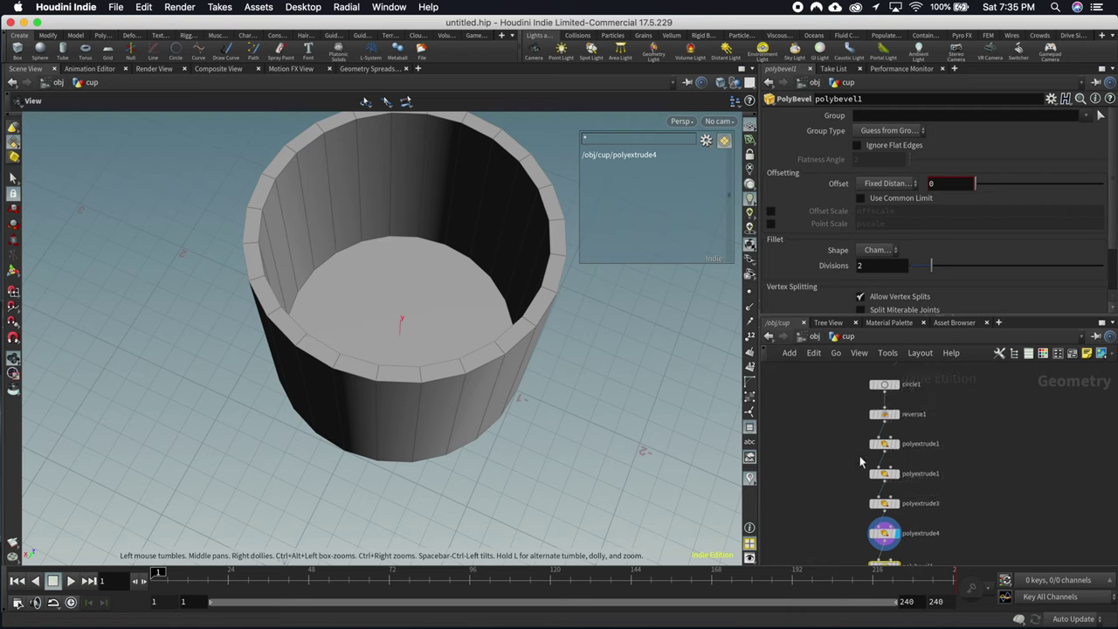
left_click(892, 481)
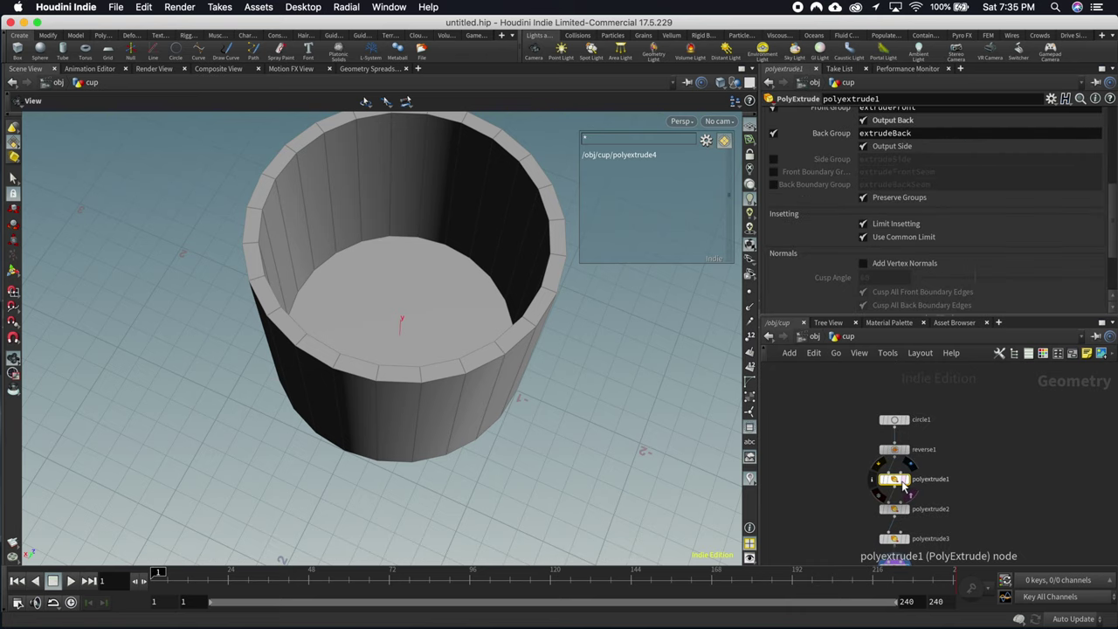
left_click(907, 478)
left_click_drag(451, 403, 494, 305)
scroll(821, 230, "up", 3)
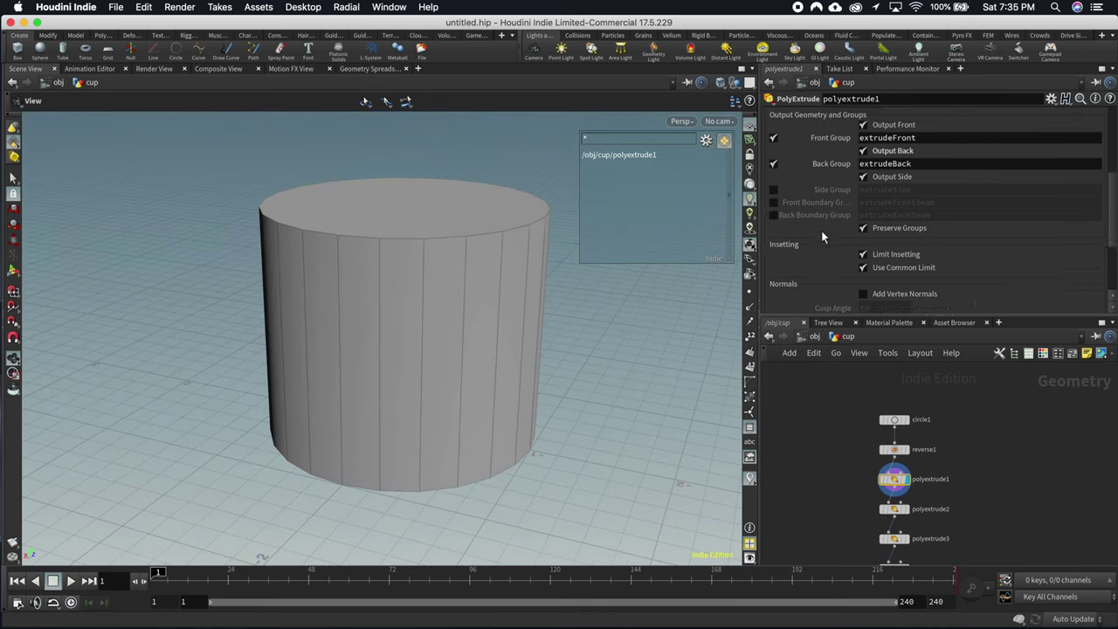
left_click(905, 448)
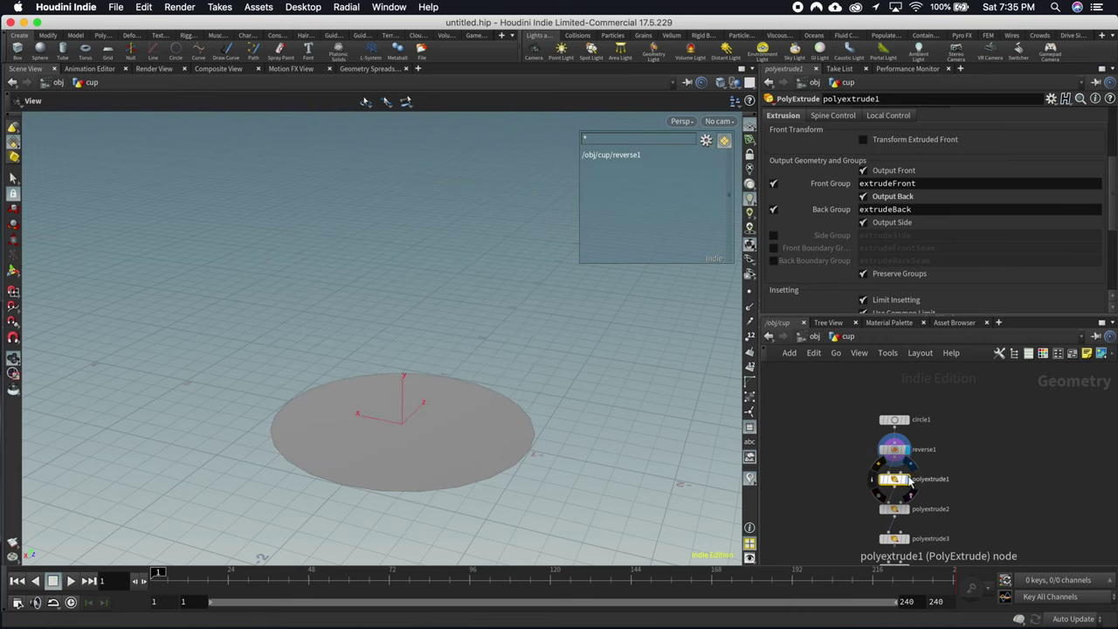
left_click(905, 479)
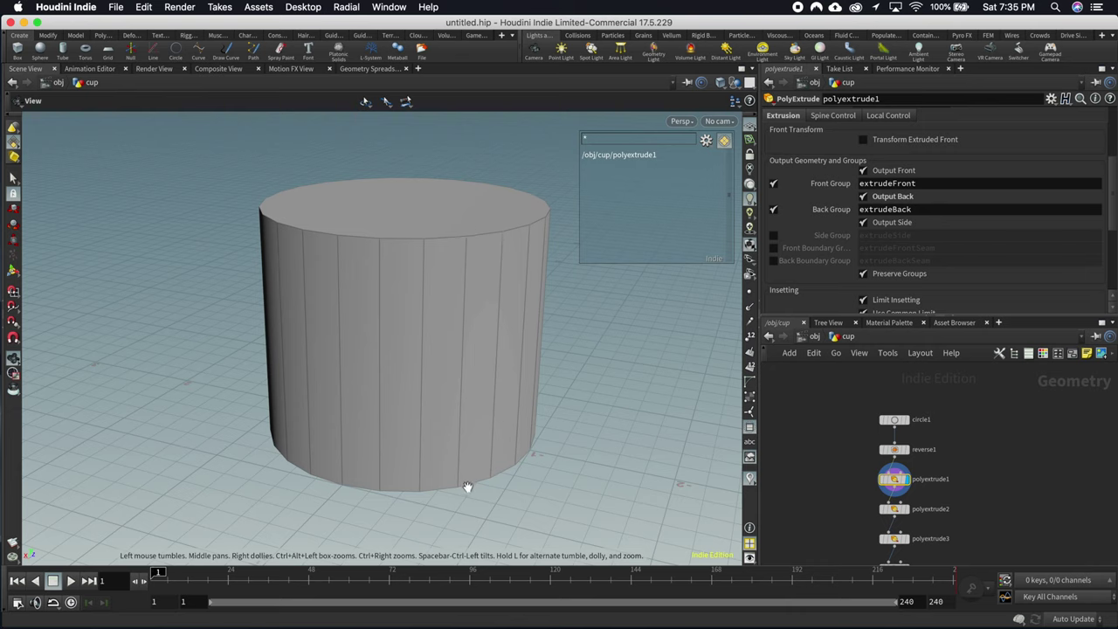
Step: Output front and back boundary groups from the first PolyExtrude, named extrudeFrontSeam1 and extrudeBackSeam1
left_click(773, 248)
left_click(772, 260)
left_click(943, 248)
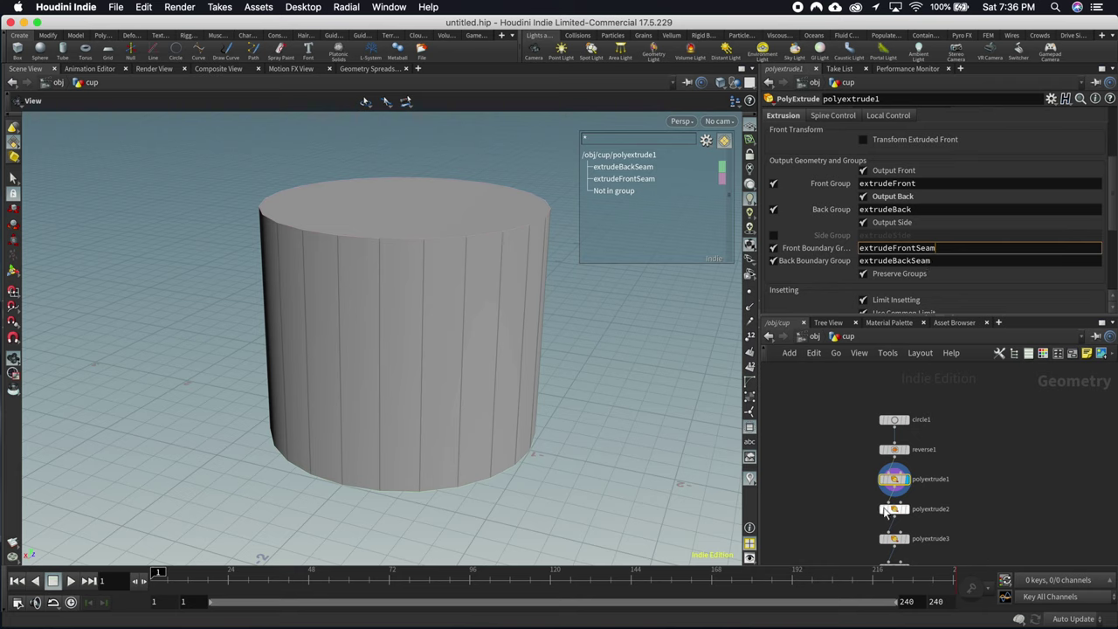
left_click(946, 262)
type("1")
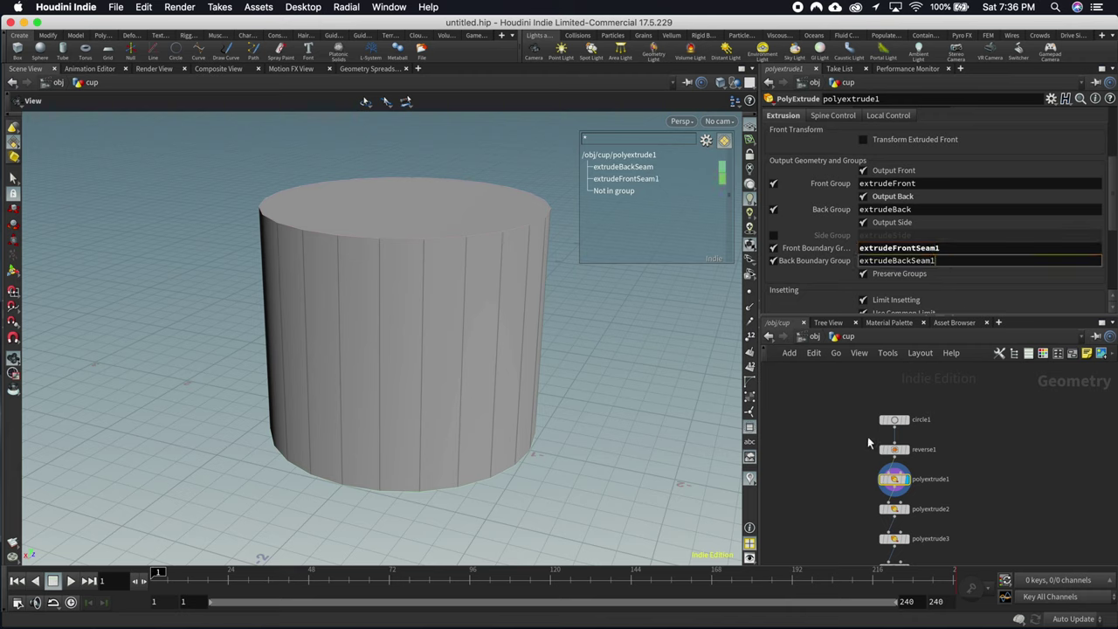
Step: Display the second PolyExtrude and output its front boundary group as extrudeFrontSeam2, checking the seams from above and below
left_click(893, 510)
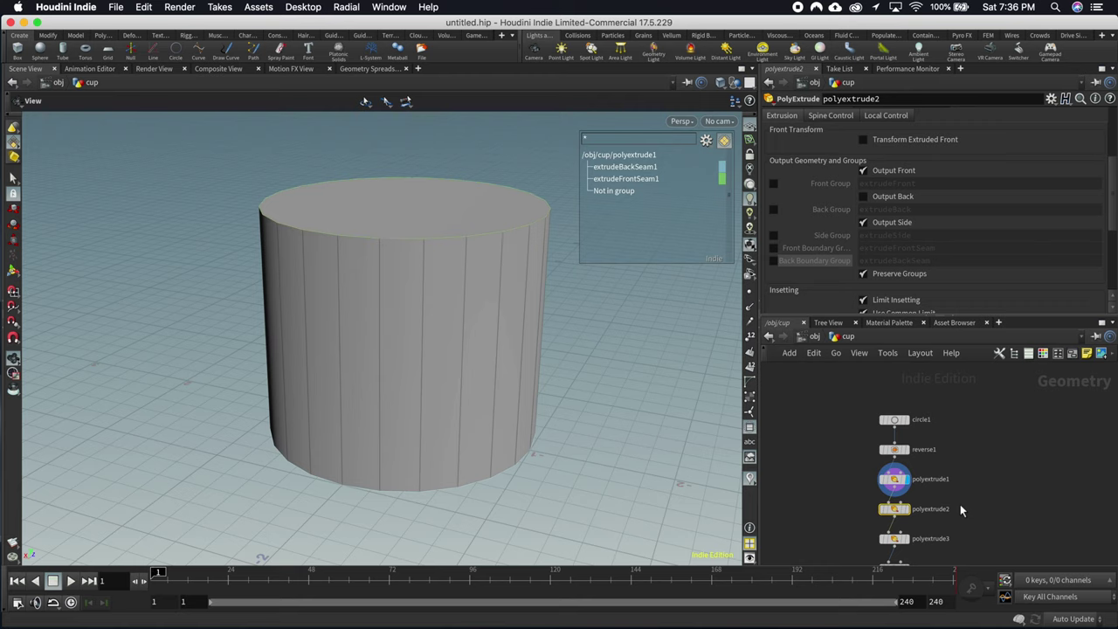
left_click(882, 509)
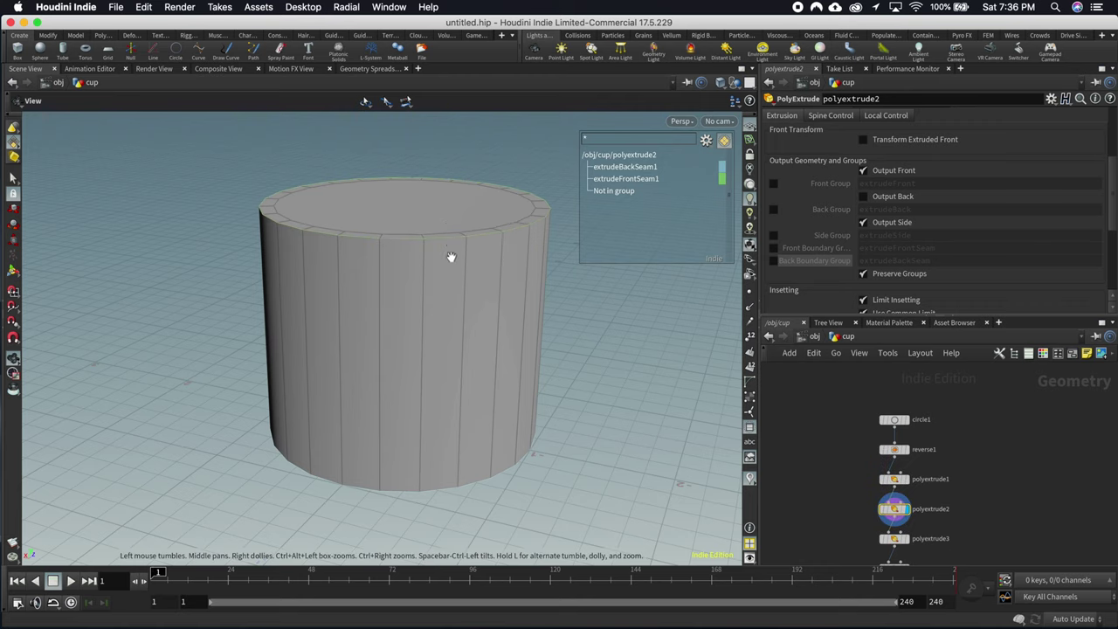
left_click_drag(449, 236, 462, 282)
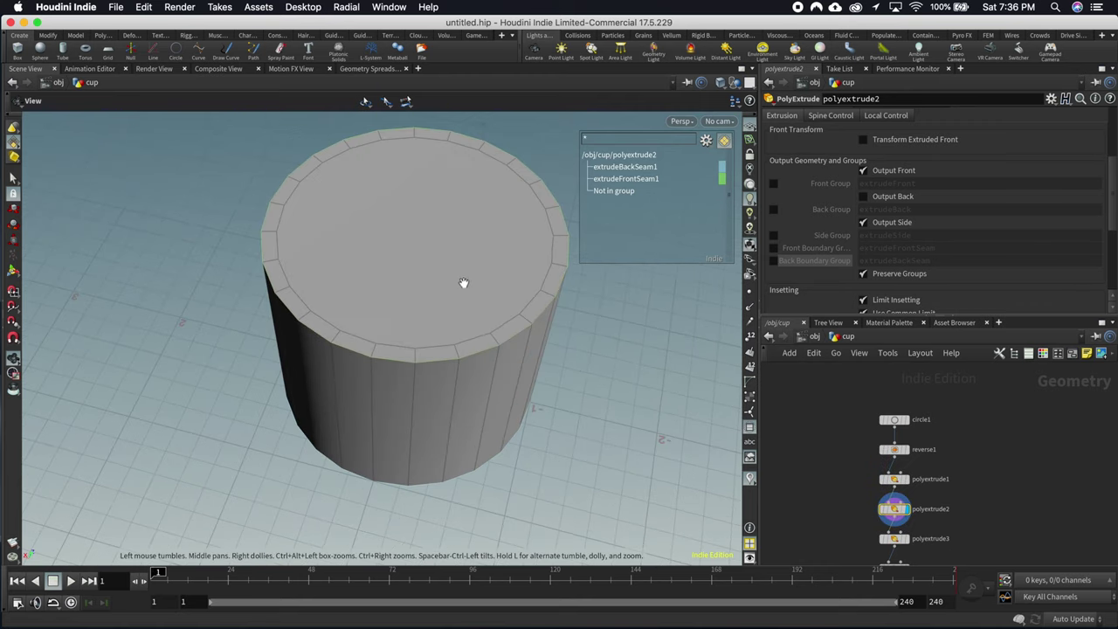
middle_click_drag(462, 282, 473, 118)
left_click_drag(473, 118, 449, 232)
middle_click_drag(449, 232, 442, 289)
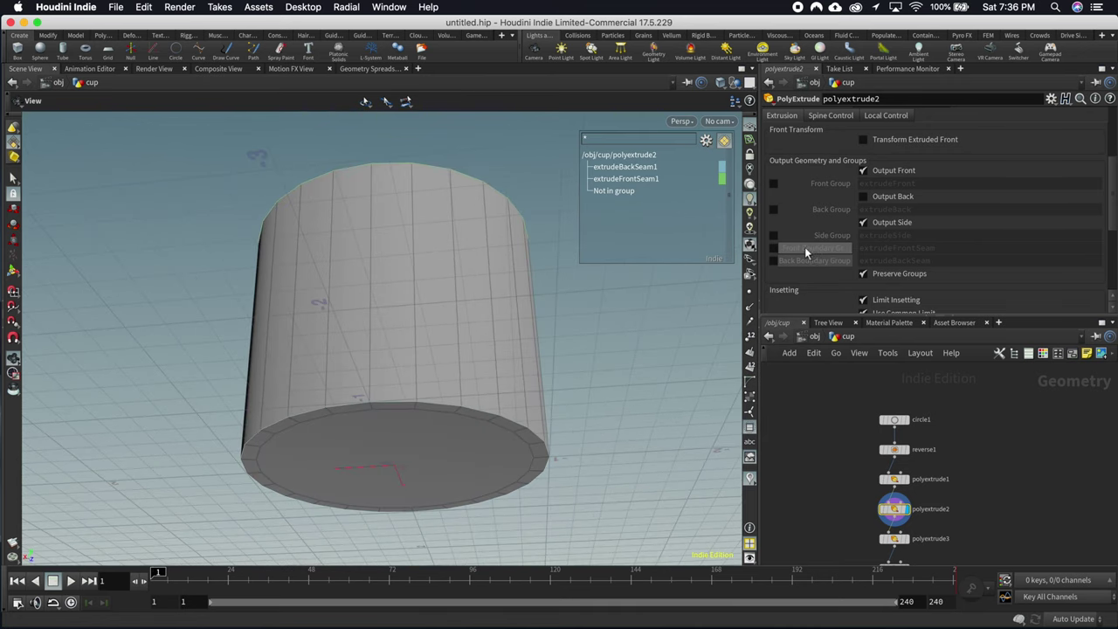
left_click(774, 247)
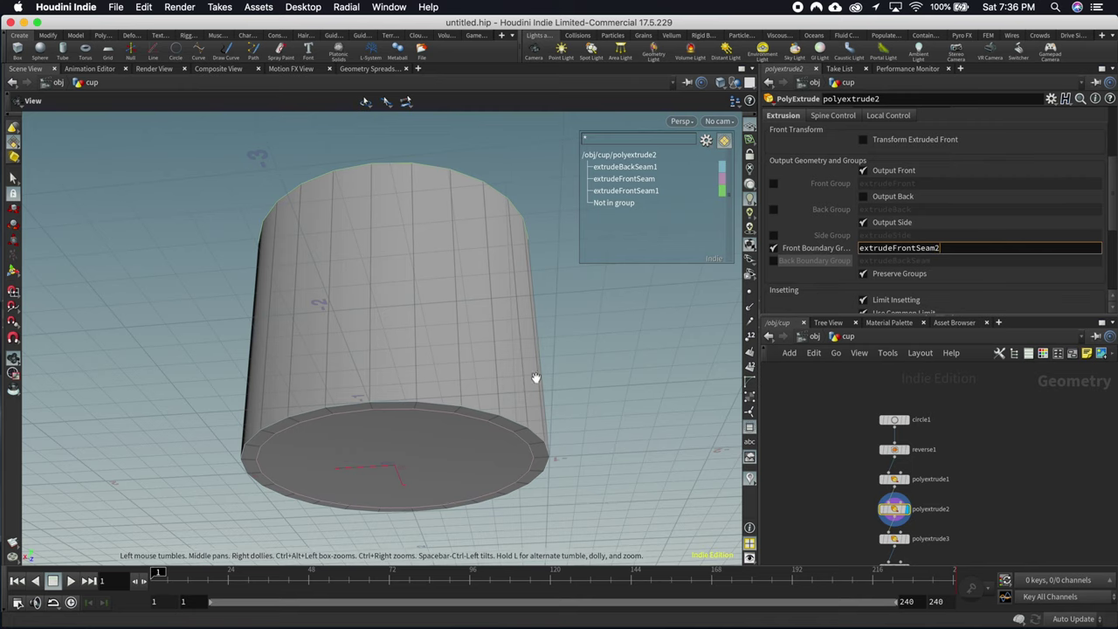
left_click_drag(475, 308, 479, 360)
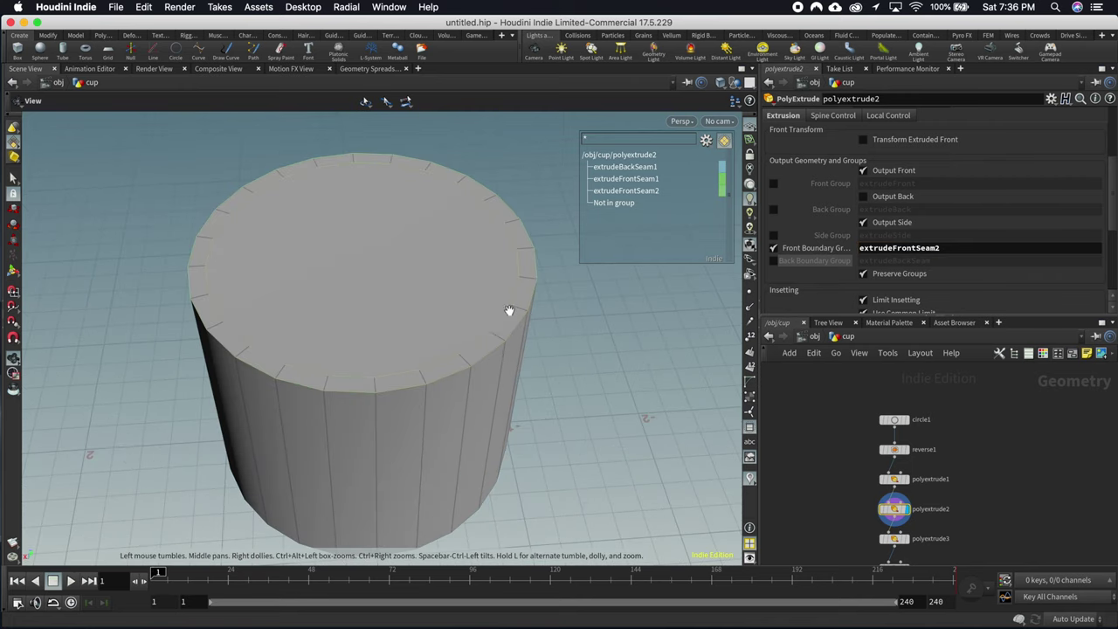
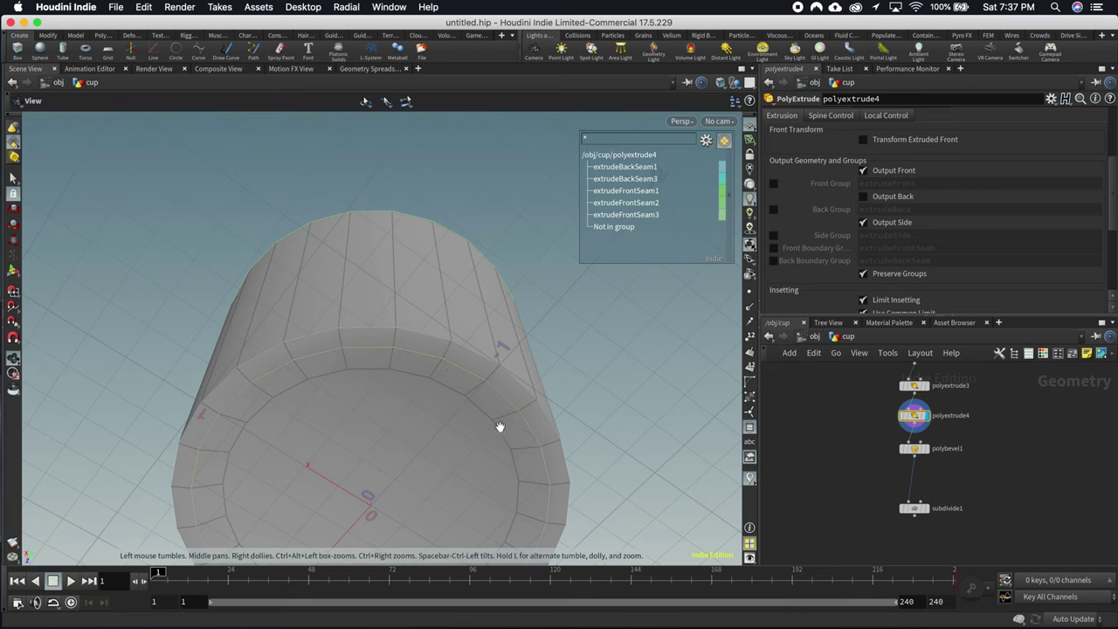
Step: Display the PolyBevel node and set its offset to 0.047
left_click_drag(458, 383, 404, 391)
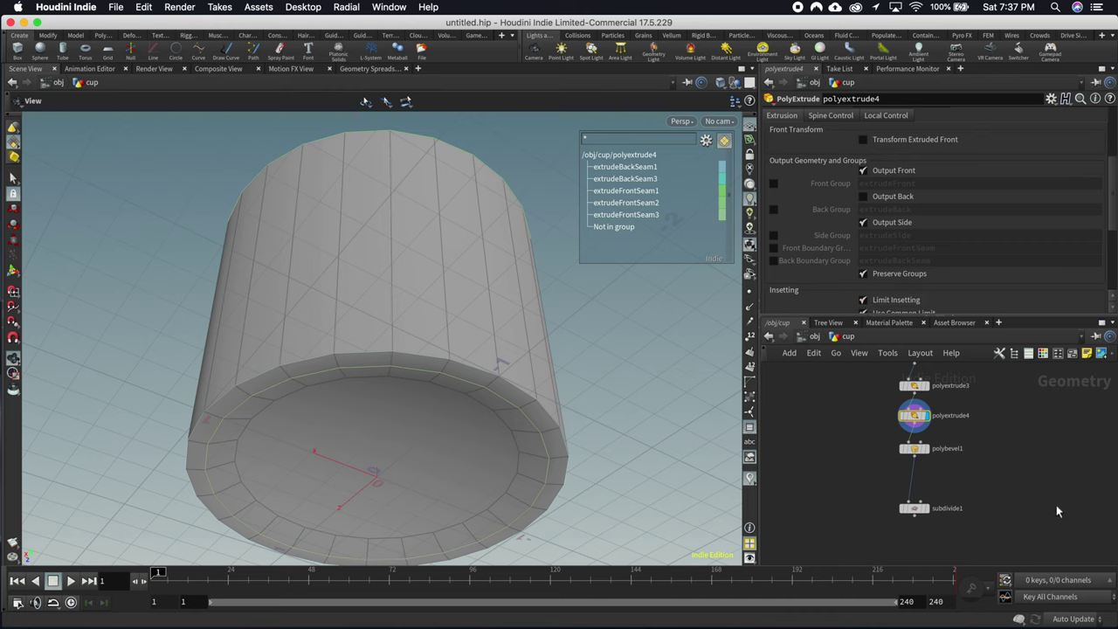
left_click(914, 449)
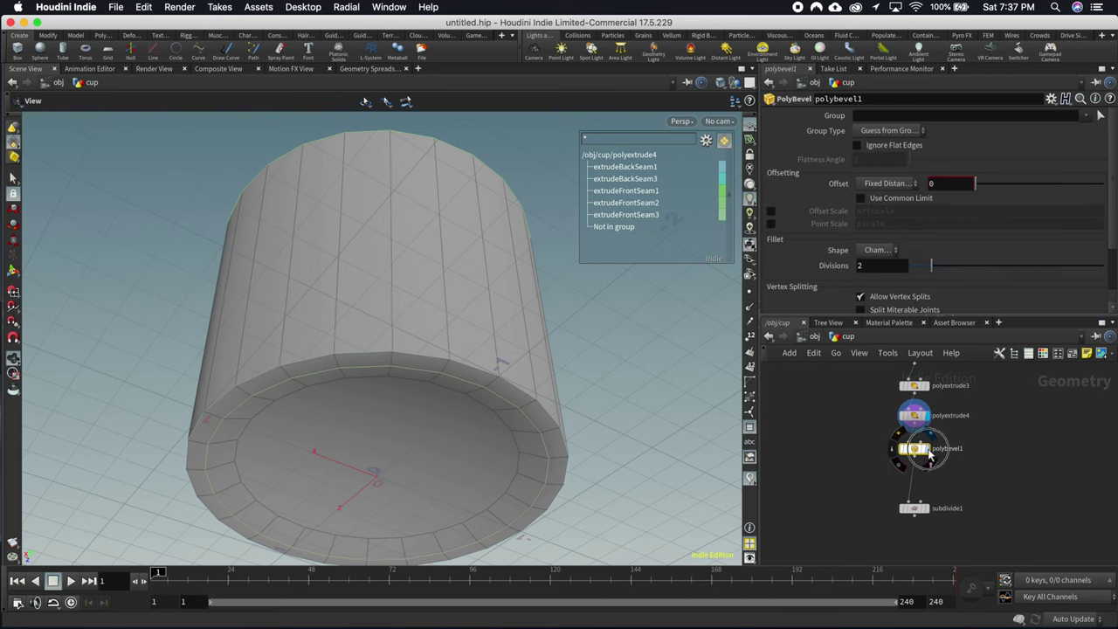
left_click_drag(975, 183, 983, 183)
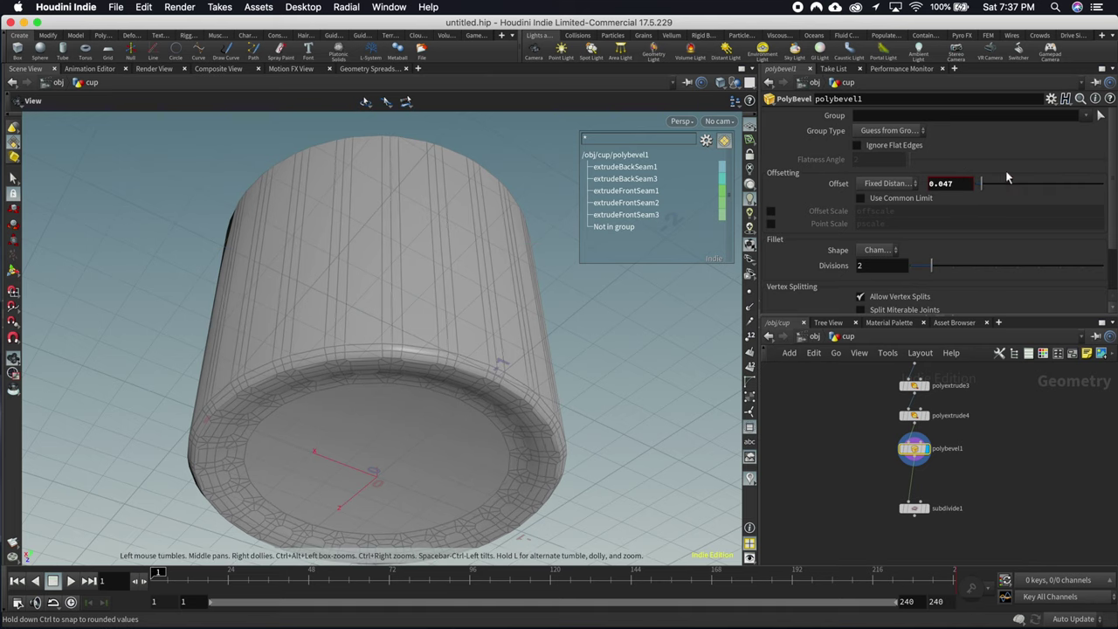
Step: Limit the PolyBevel to the extrudeBackSeam1 and extrudeBackSeam3 edge groups
left_click(1086, 116)
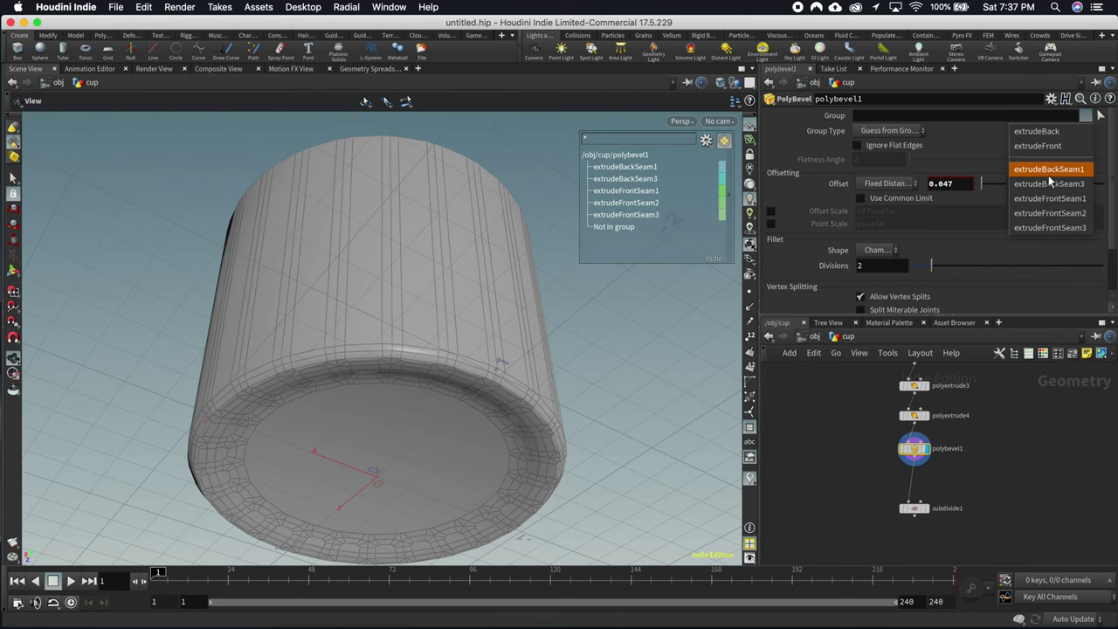
left_click(1049, 170)
left_click(1086, 116)
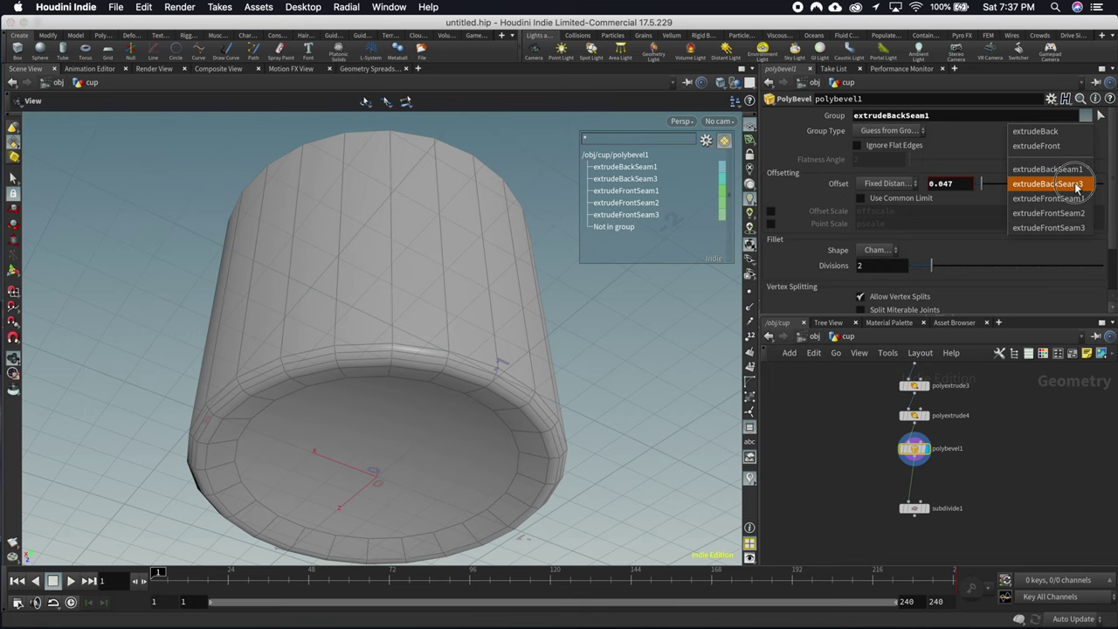
left_click(1076, 184)
Step: Extend the bevel to the front seam groups, including extrudeFrontSeam1 and extrudeFrontSeam2, and inspect the cup's rim and underside
left_click_drag(387, 245, 444, 332)
left_click(1086, 119)
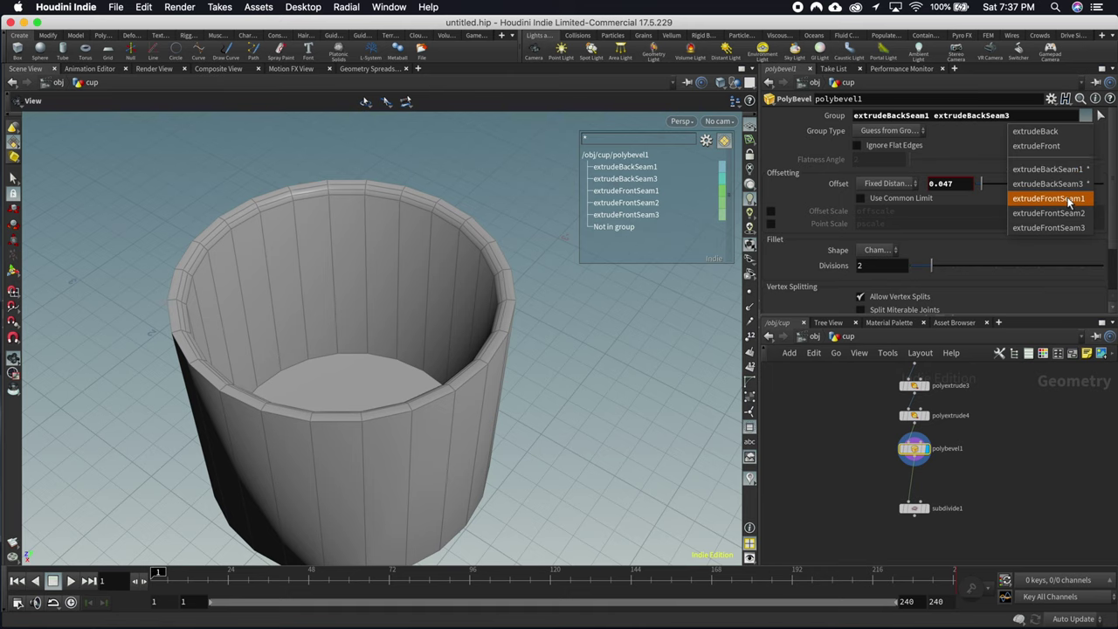
left_click(1071, 200)
left_click_drag(387, 393, 441, 393)
left_click(1098, 117)
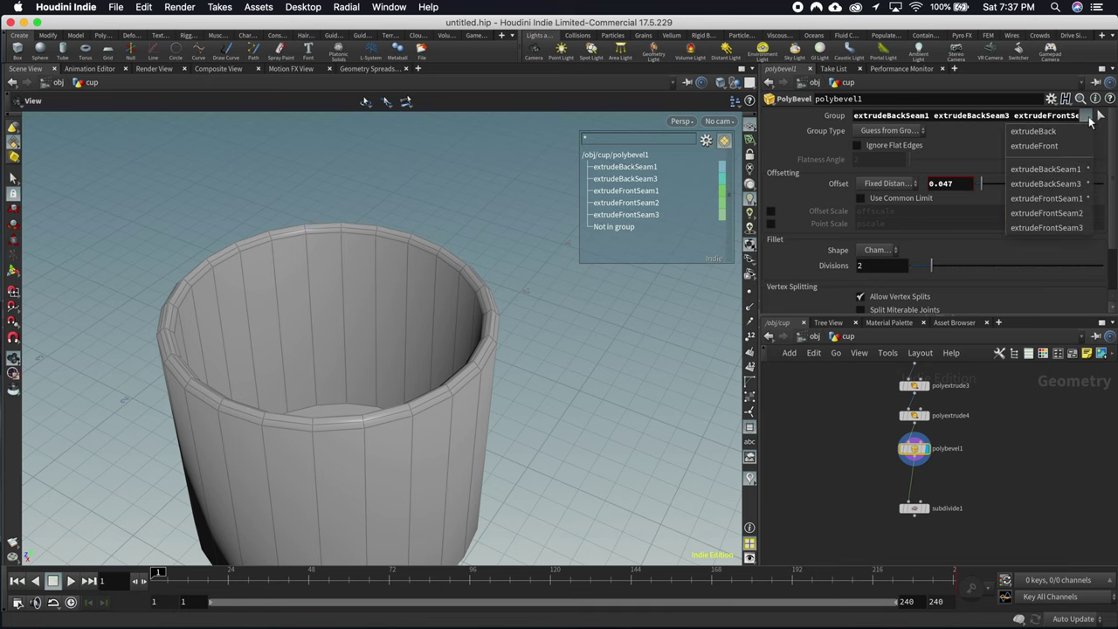
left_click(1046, 213)
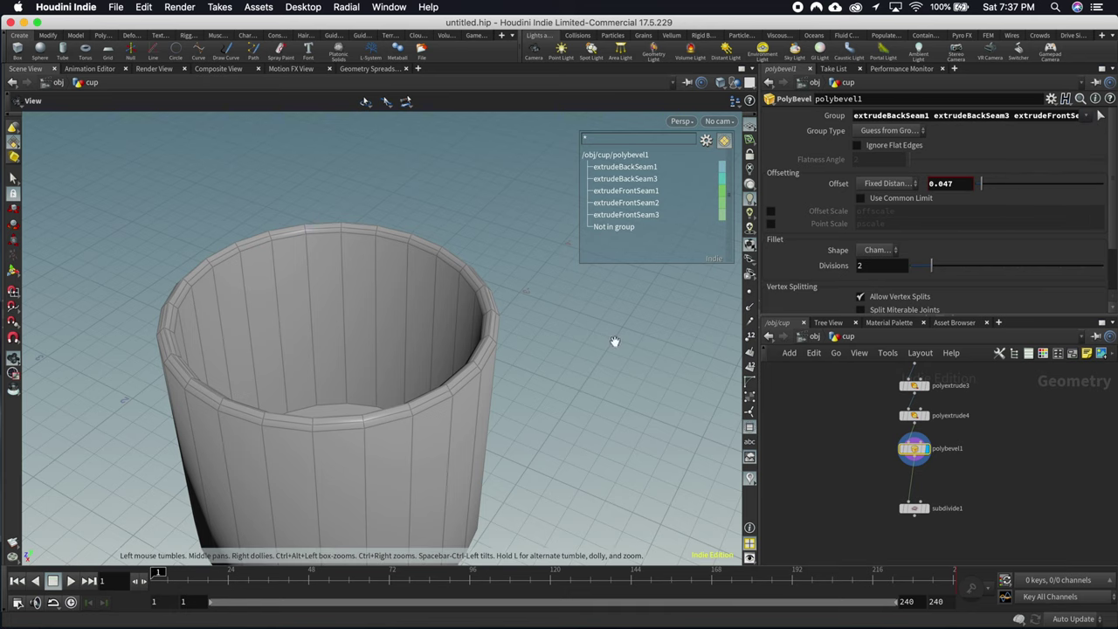
left_click_drag(461, 340, 466, 250)
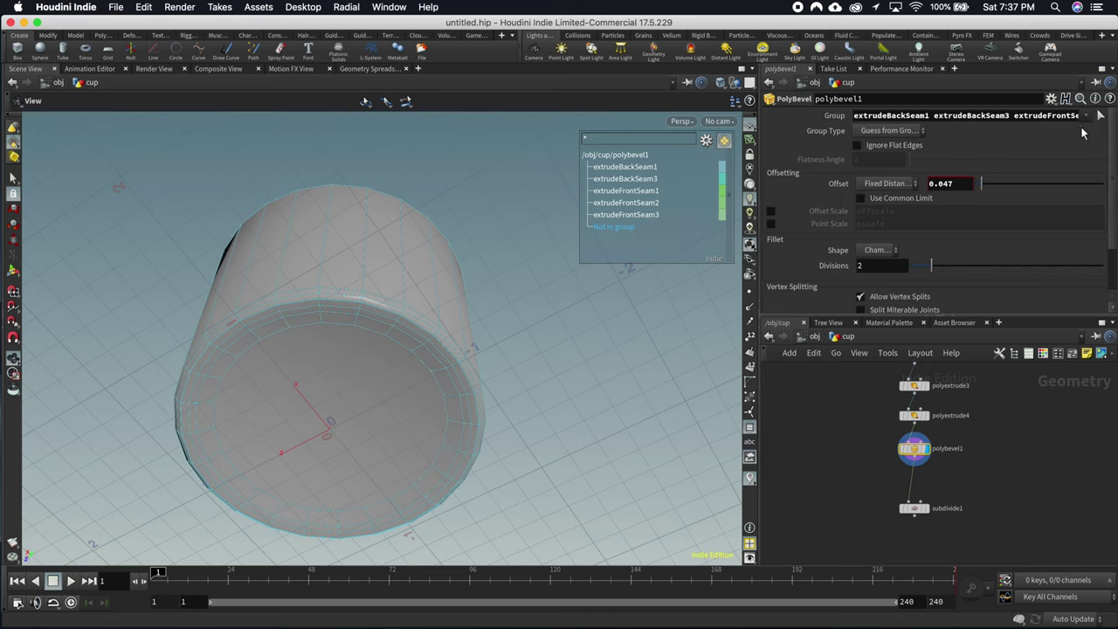
left_click(1099, 116)
left_click(1046, 214)
left_click_drag(425, 315, 475, 304)
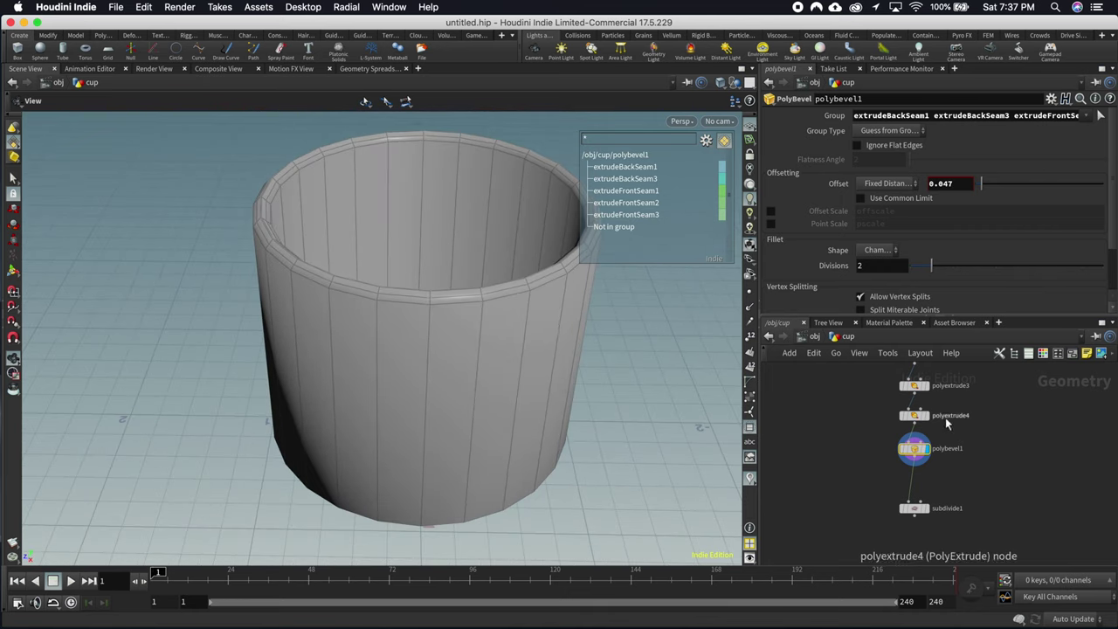
Step: Reduce the PolyBevel offset to 0.024 while checking the cup's rim and inner floor
mouse_move(964, 183)
middle_mouse_down()
mouse_move(967, 239)
mouse_move(1037, 232)
mouse_move(1018, 232)
mouse_move(1027, 196)
mouse_move(949, 200)
mouse_move(969, 228)
mouse_move(507, 282)
mouse_move(959, 184)
middle_mouse_up()
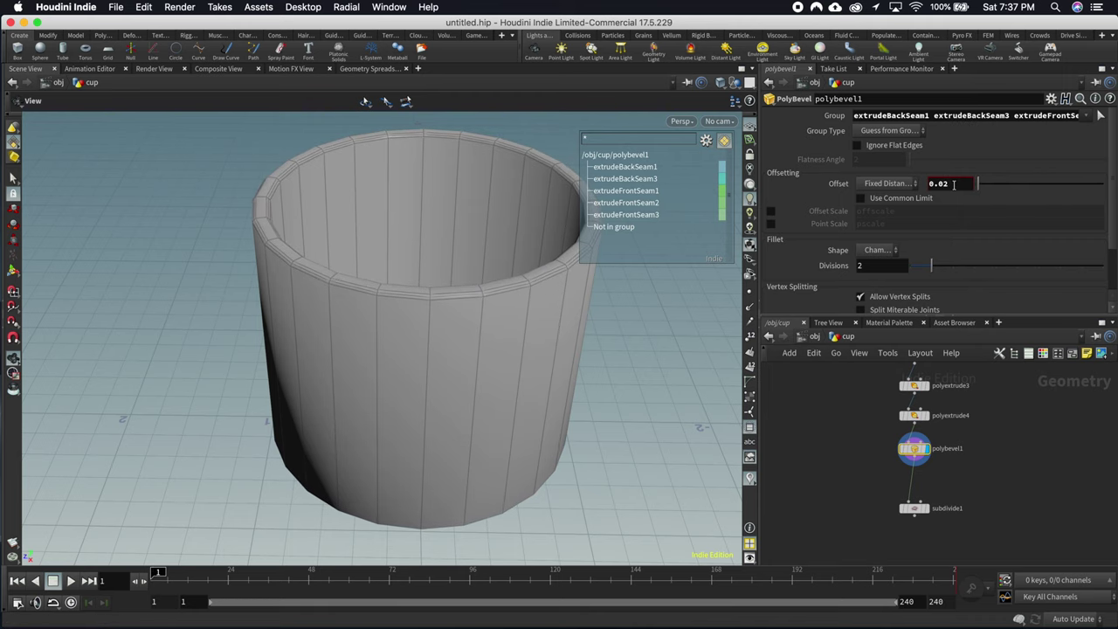
left_click_drag(611, 279, 506, 311, "alt")
middle_click_drag(956, 182, 1020, 226)
middle_click_drag(964, 184, 987, 210)
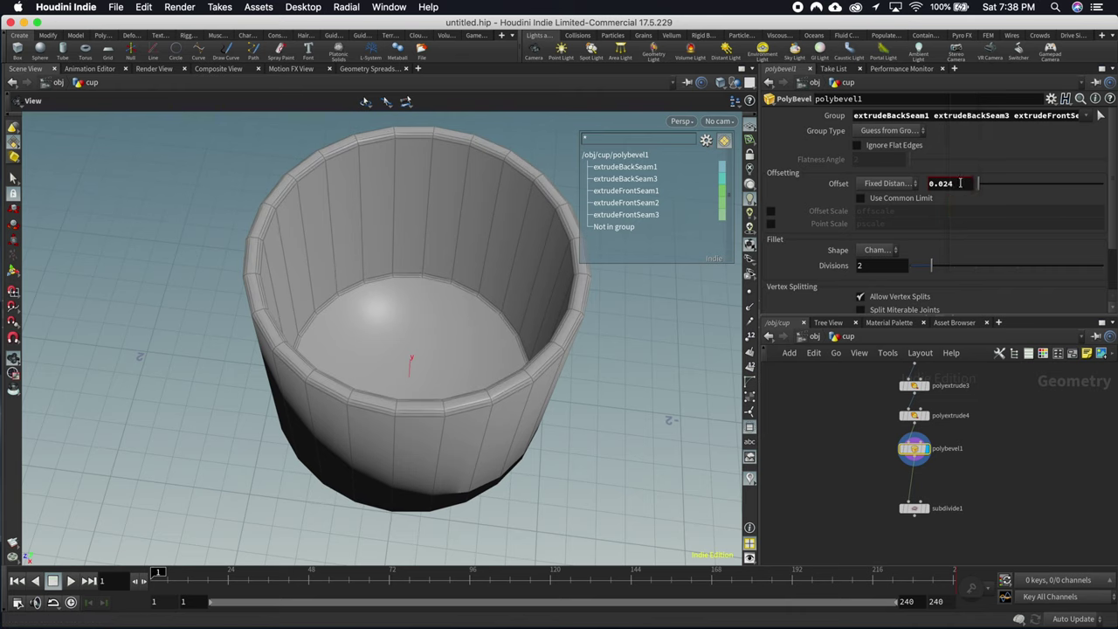
Step: Display the Subdivide node and examine the smoothed cup from above, the side and below
left_click(925, 507)
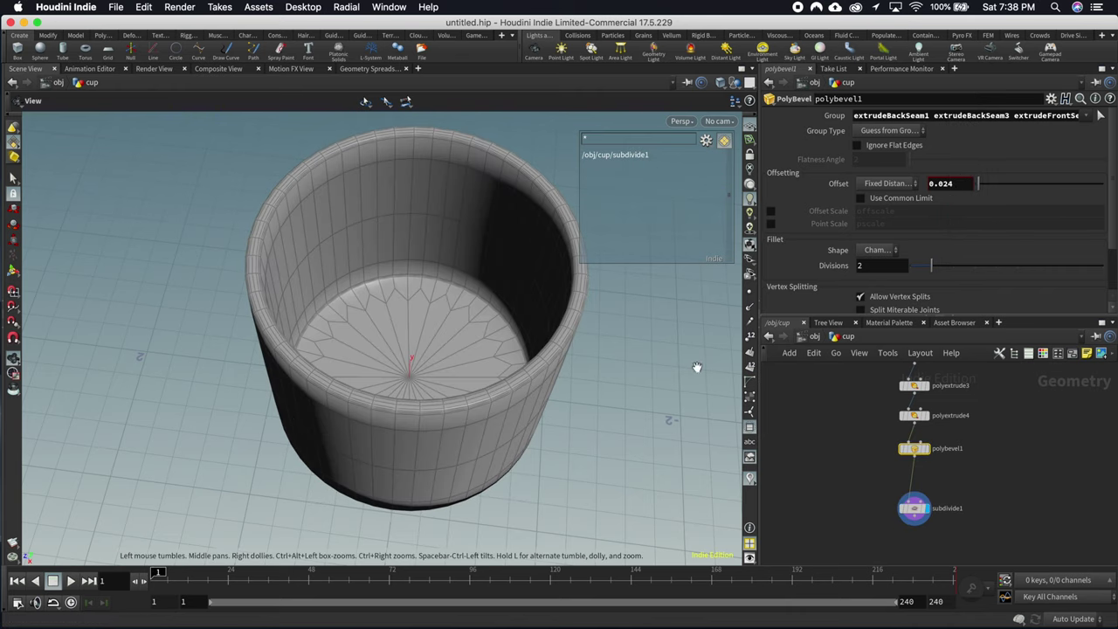
mouse_move(452, 417)
left_mouse_down()
mouse_move(479, 367)
mouse_move(461, 354)
mouse_move(512, 205)
mouse_move(534, 194)
mouse_move(507, 117)
mouse_move(460, 210)
mouse_move(457, 309)
mouse_move(519, 245)
mouse_move(464, 379)
mouse_move(431, 327)
mouse_move(516, 299)
mouse_move(437, 320)
mouse_move(432, 300)
mouse_move(453, 409)
mouse_move(471, 408)
mouse_move(469, 509)
mouse_move(501, 387)
mouse_move(419, 384)
left_mouse_up()
middle_click_drag(419, 384, 341, 234)
left_click_drag(340, 234, 387, 213)
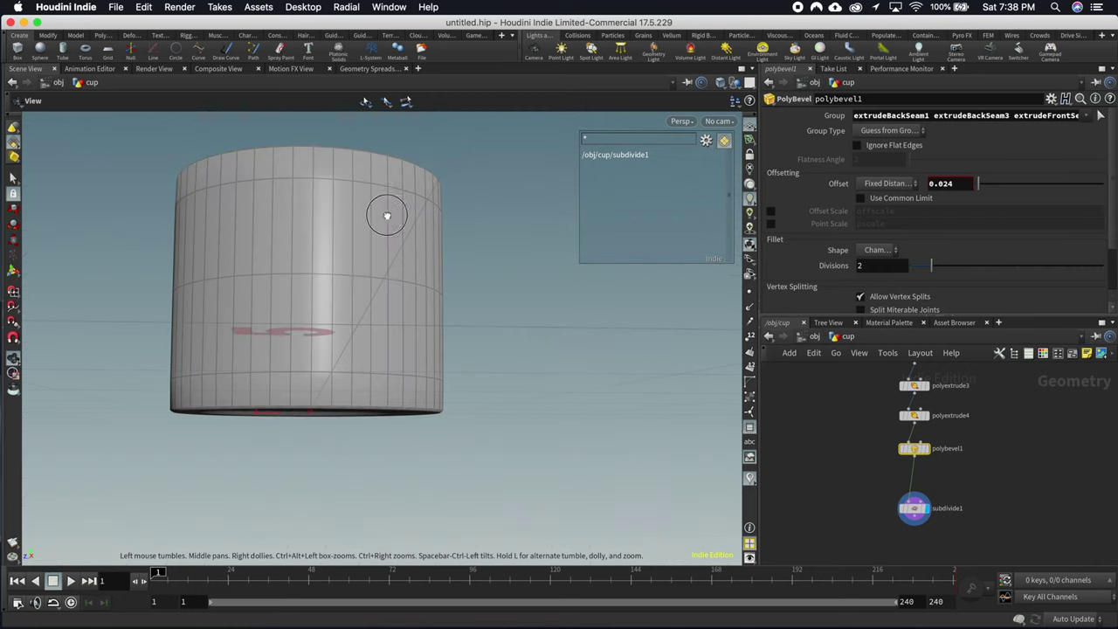
left_click_drag(315, 257, 765, 475)
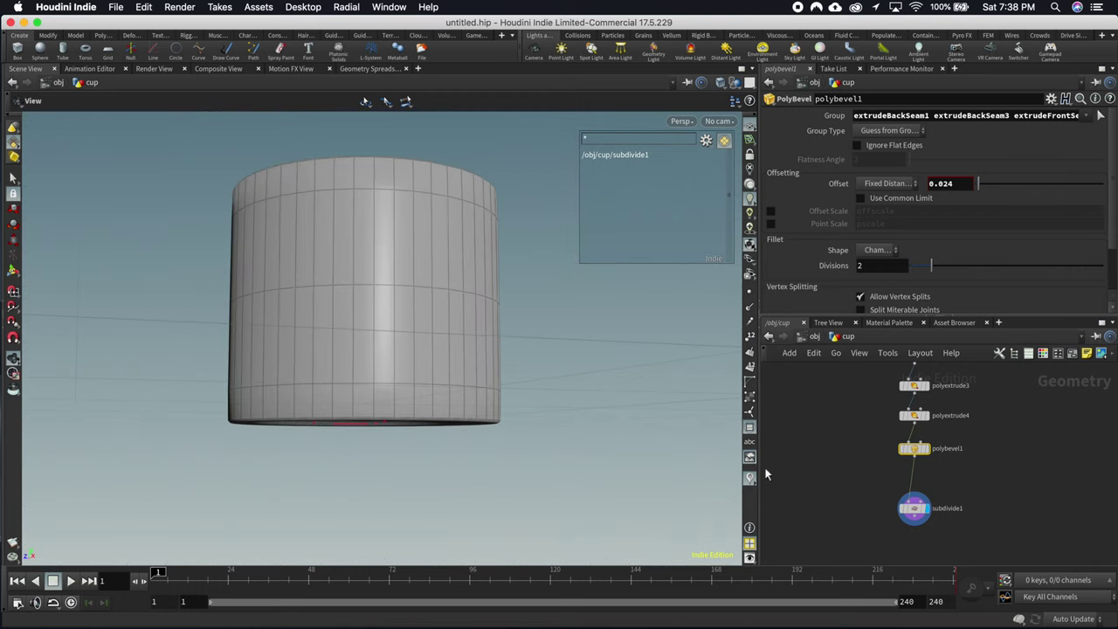
Step: Display the PolyBevel node again and review the bevelled cup and the start of the node chain
left_click(926, 449)
left_click_drag(393, 265, 442, 332)
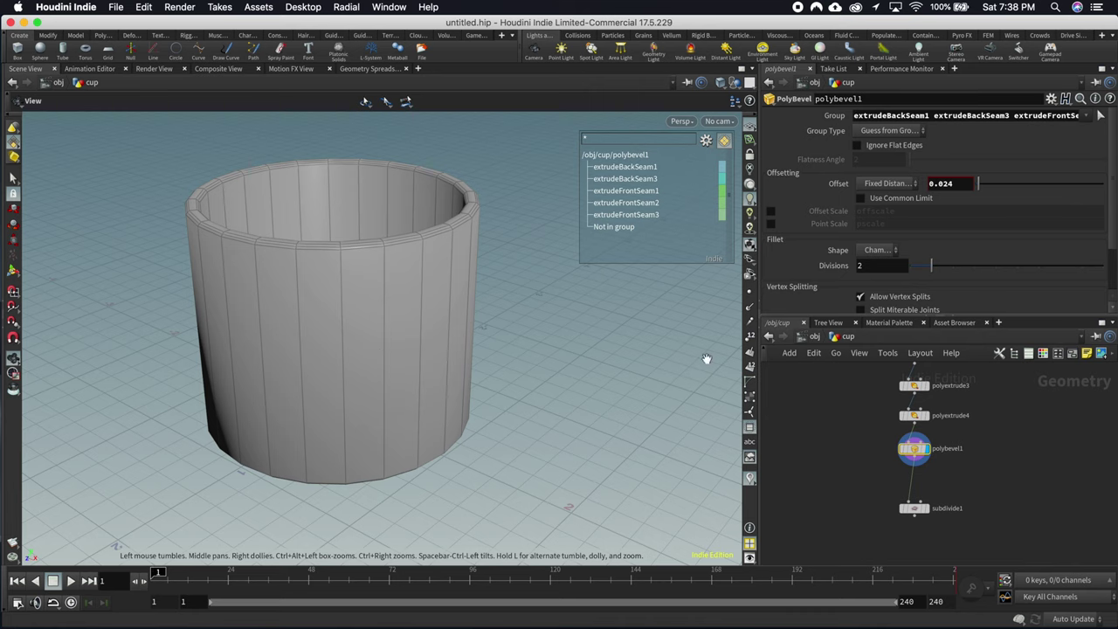
scroll(879, 403, "up", 5)
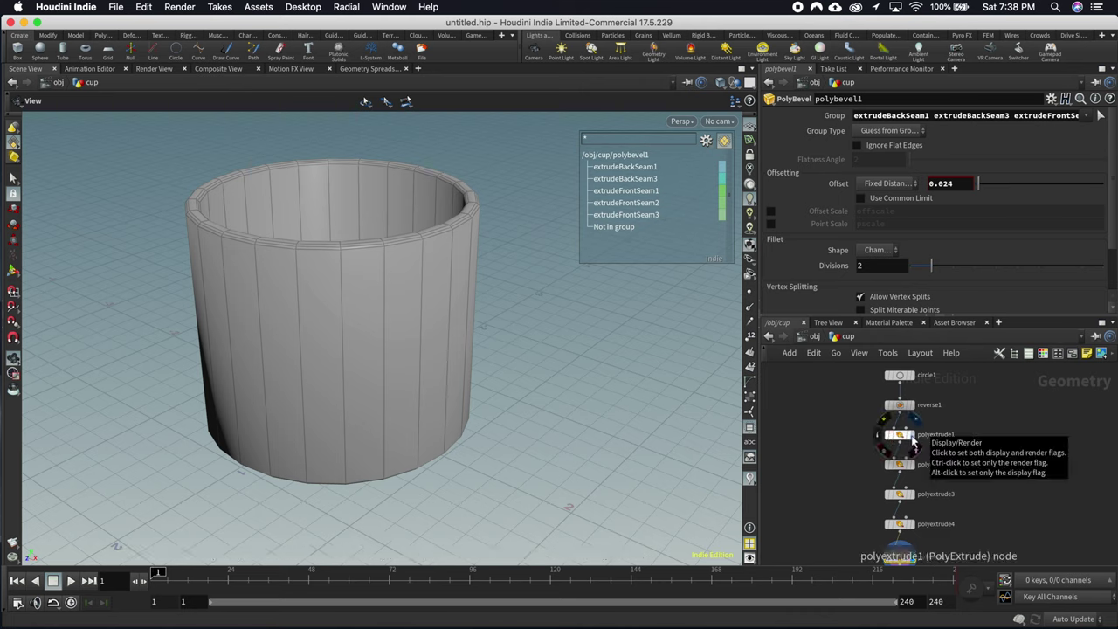
Step: Display the first PolyExtrude node, enable its extrudeSide side group output, and list primitive groups in the viewport
left_click(916, 442)
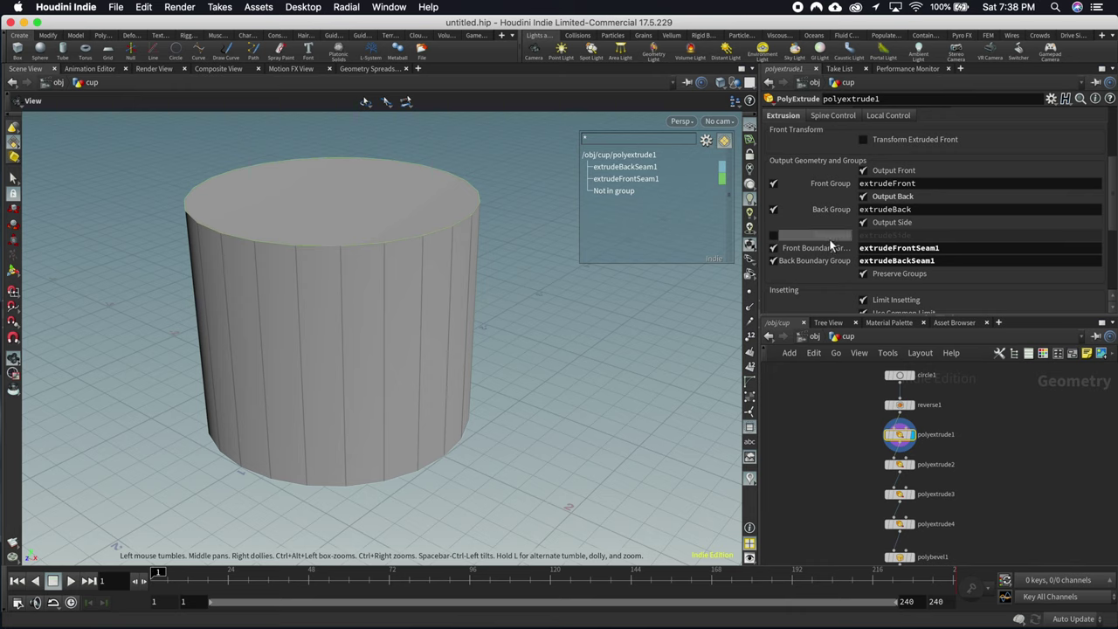
left_click(773, 238)
left_click(705, 141)
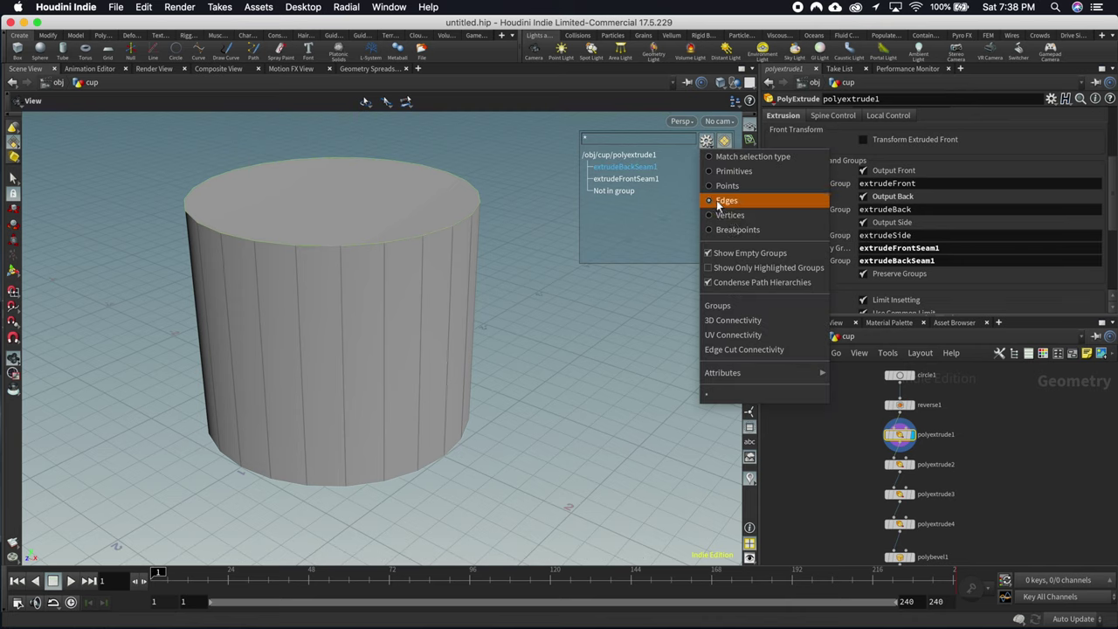
left_click(734, 171)
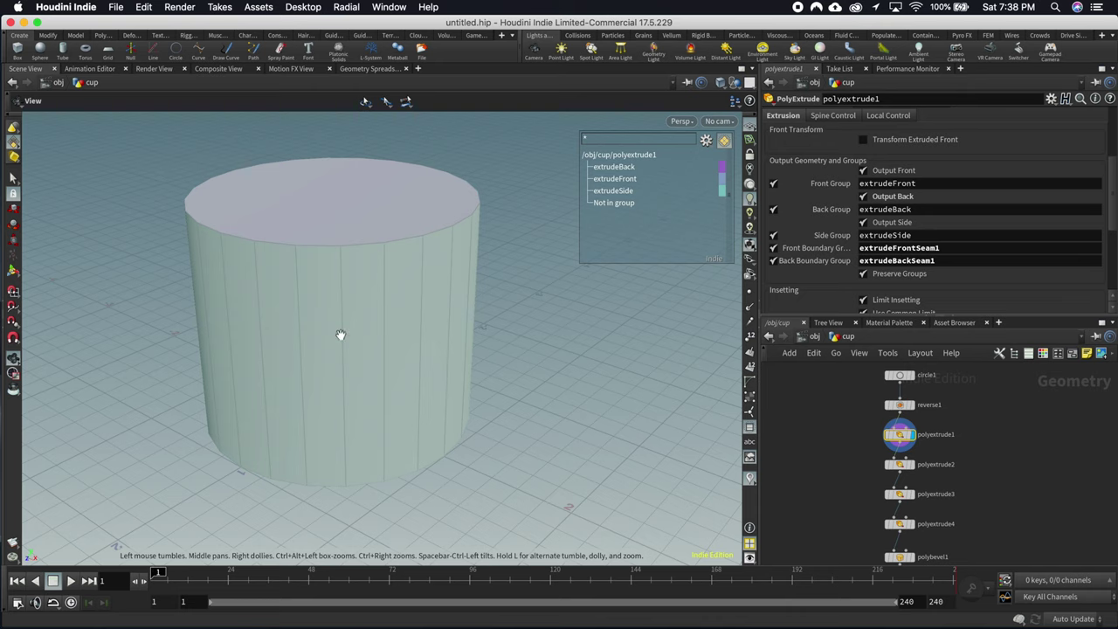
Step: Display the PolyBevel node again and inspect the coloured primitive groups on the cup's outer wall and inner floor
scroll(908, 559, "down", 3)
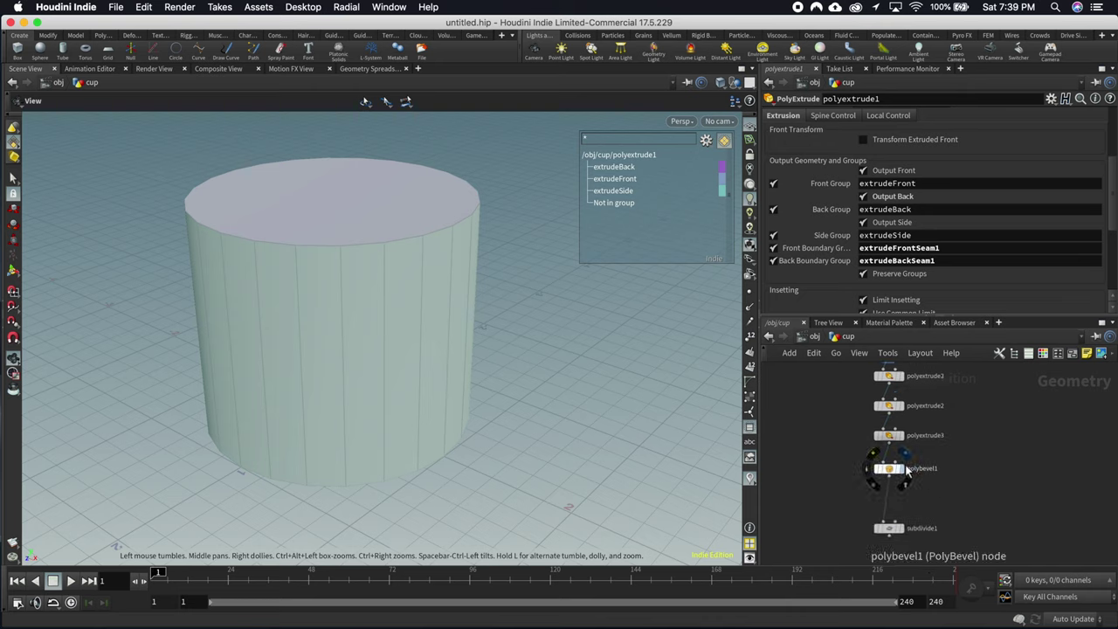
left_click(901, 469)
left_click(897, 471)
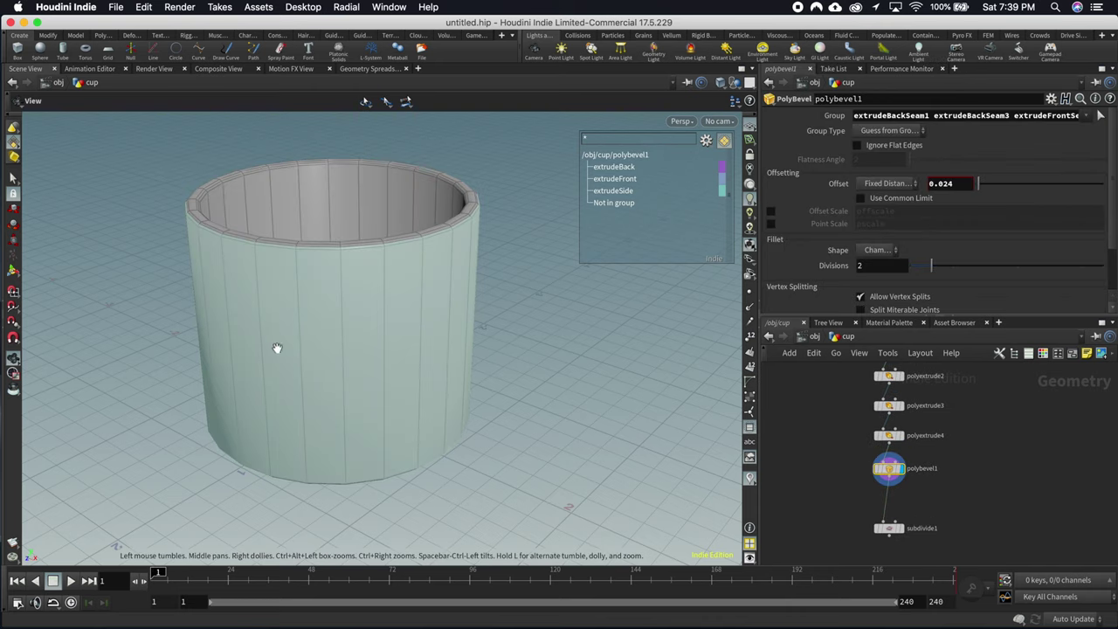
left_click_drag(419, 315, 319, 289)
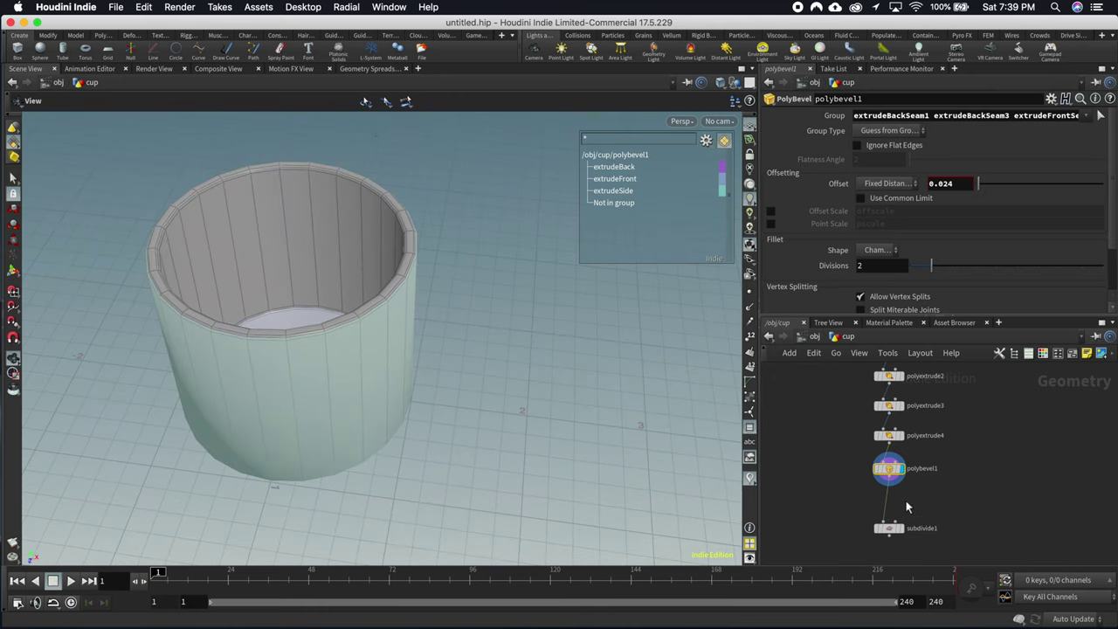
Step: Make room below the PolyBevel node and insert a Knife node between it and the Subdivide node
left_click_drag(900, 521, 896, 555)
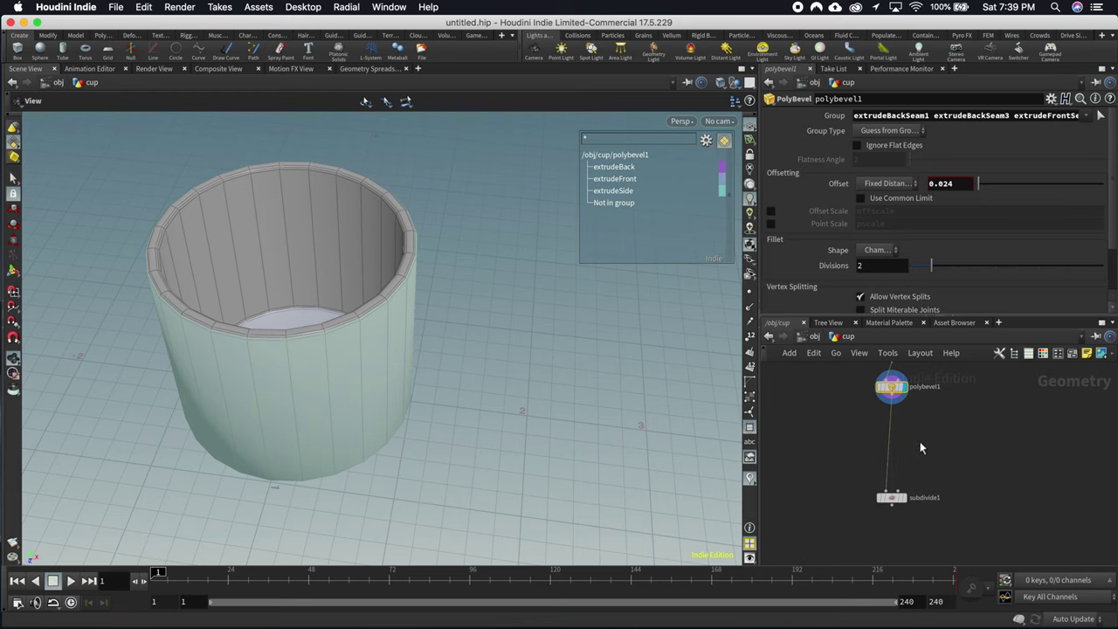
left_click_drag(882, 426, 883, 400)
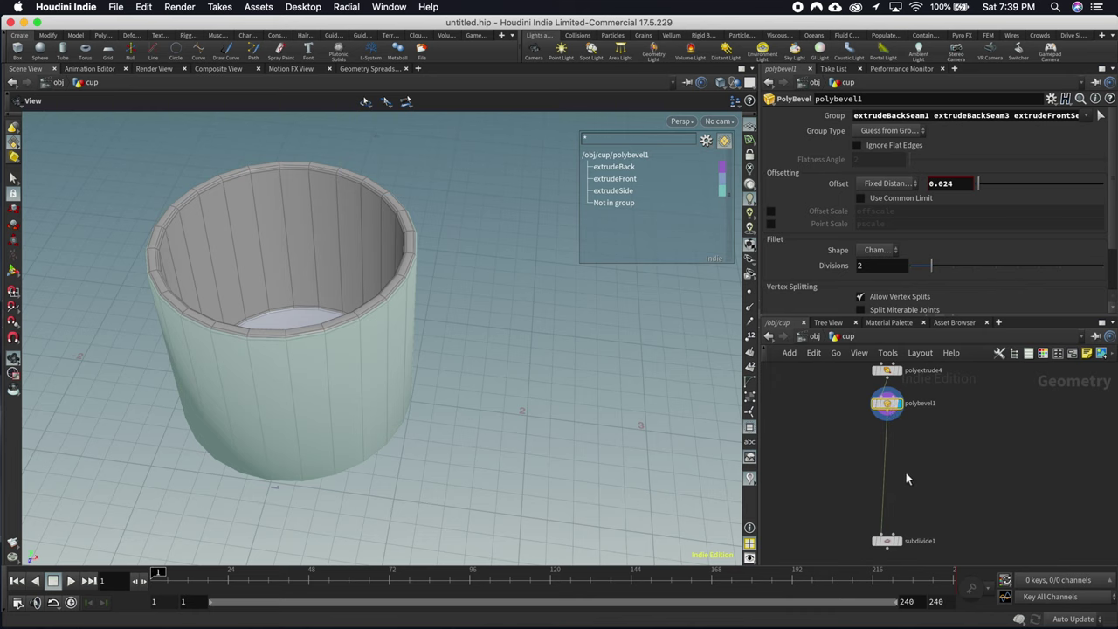
key("Tab")
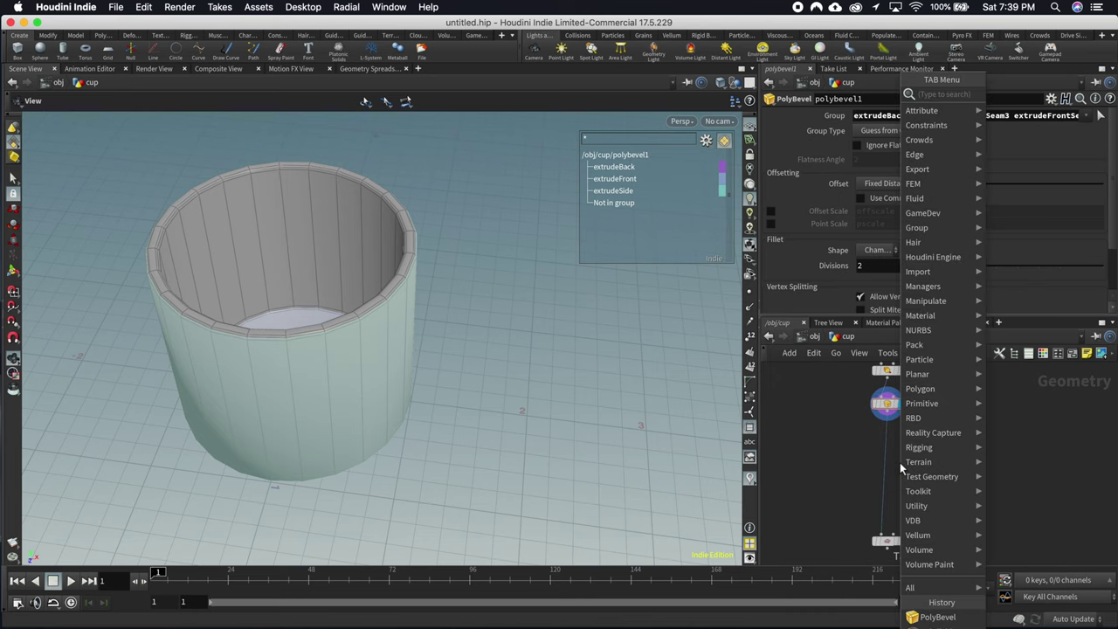
type("knife")
key("Return")
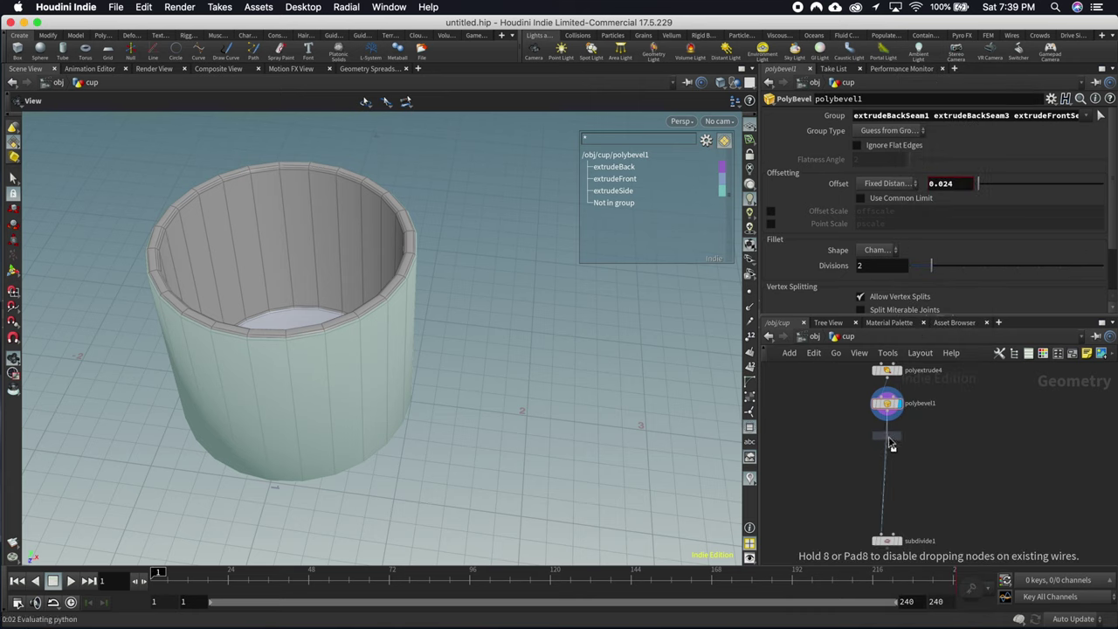
left_click(887, 435)
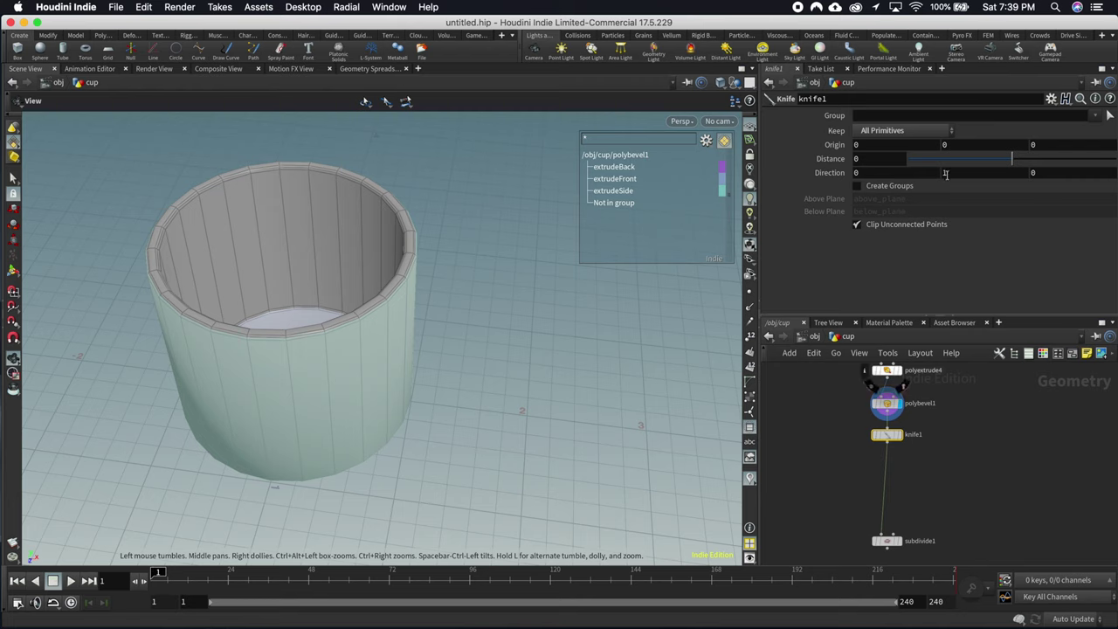
Step: Limit the Knife node to the extrudeSide group and display its result
left_click(1094, 117)
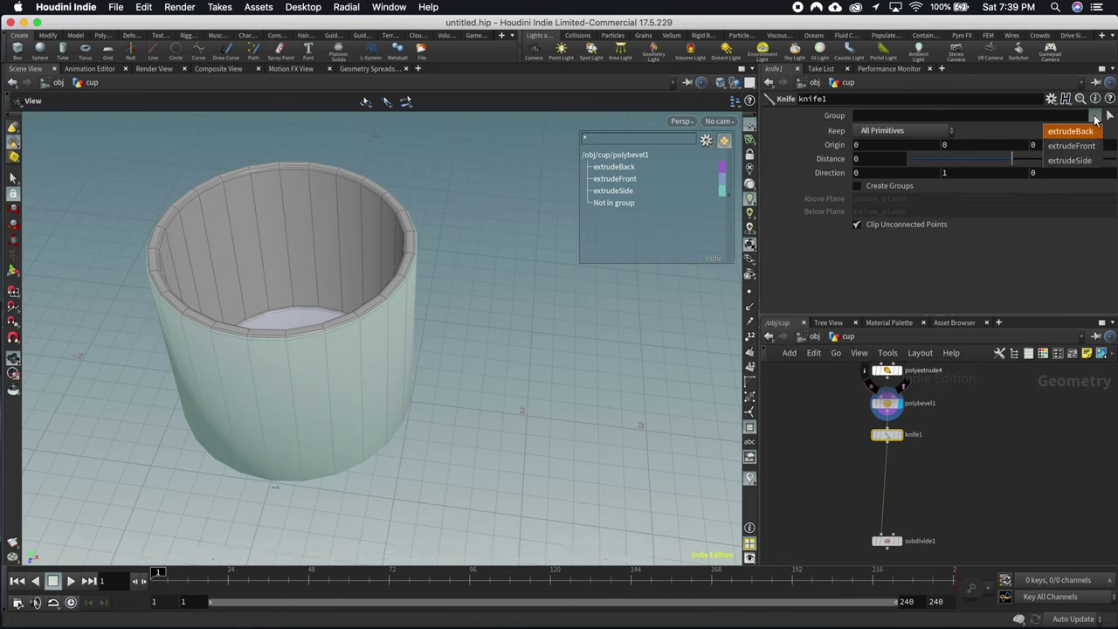
left_click(1065, 157)
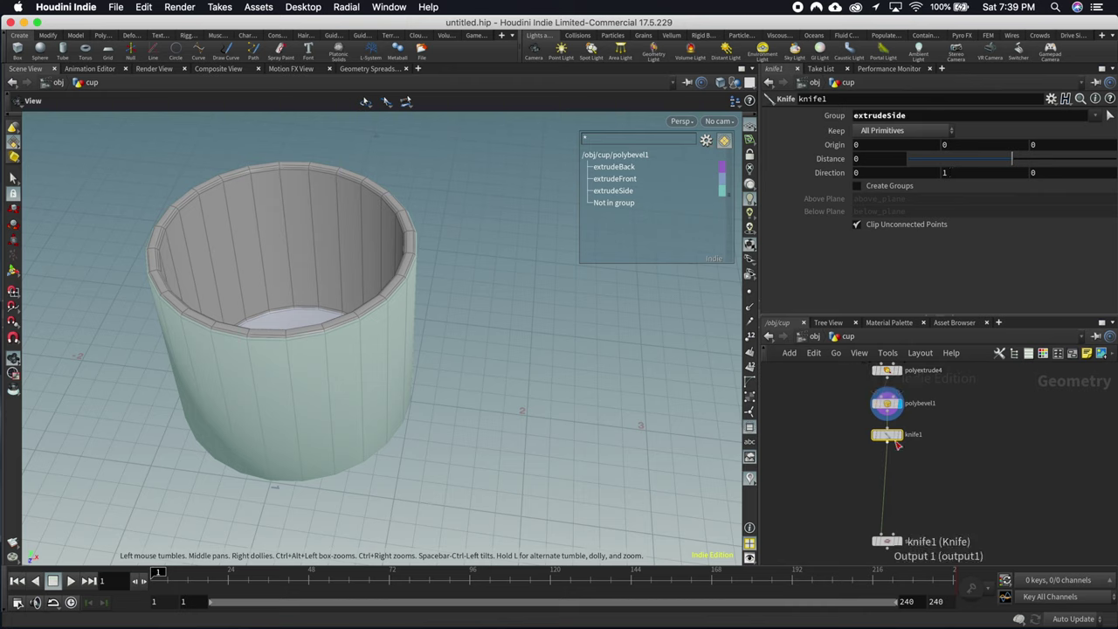
left_click(900, 434)
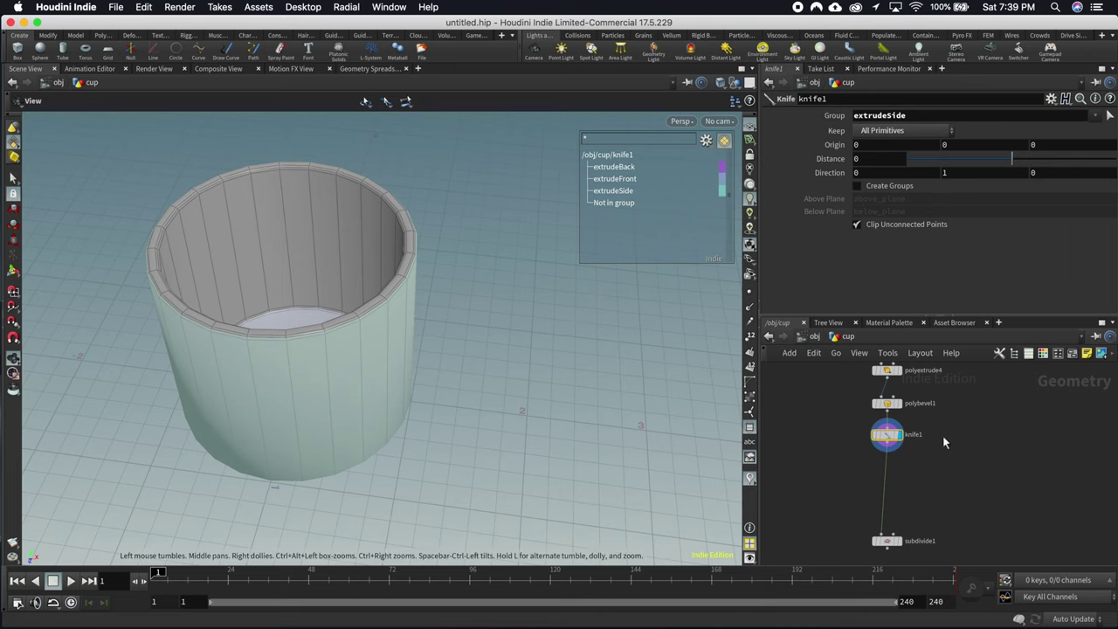
Step: Raise the knife plane to the upper part of the cup wall, at an origin Y of about 1.297
left_click_drag(371, 371, 352, 342)
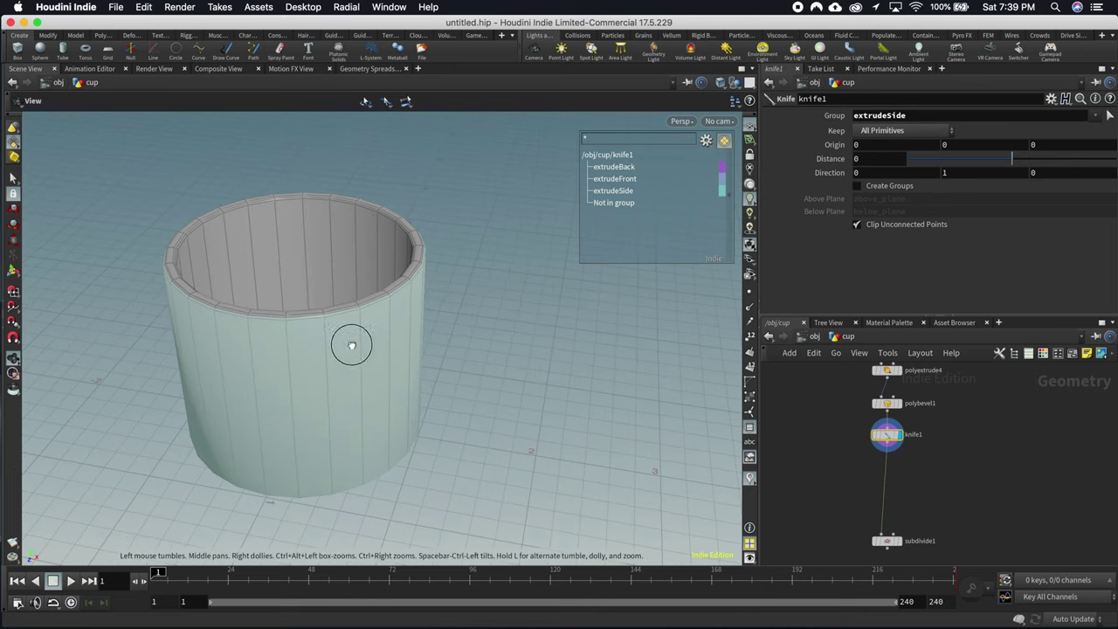
key("Return")
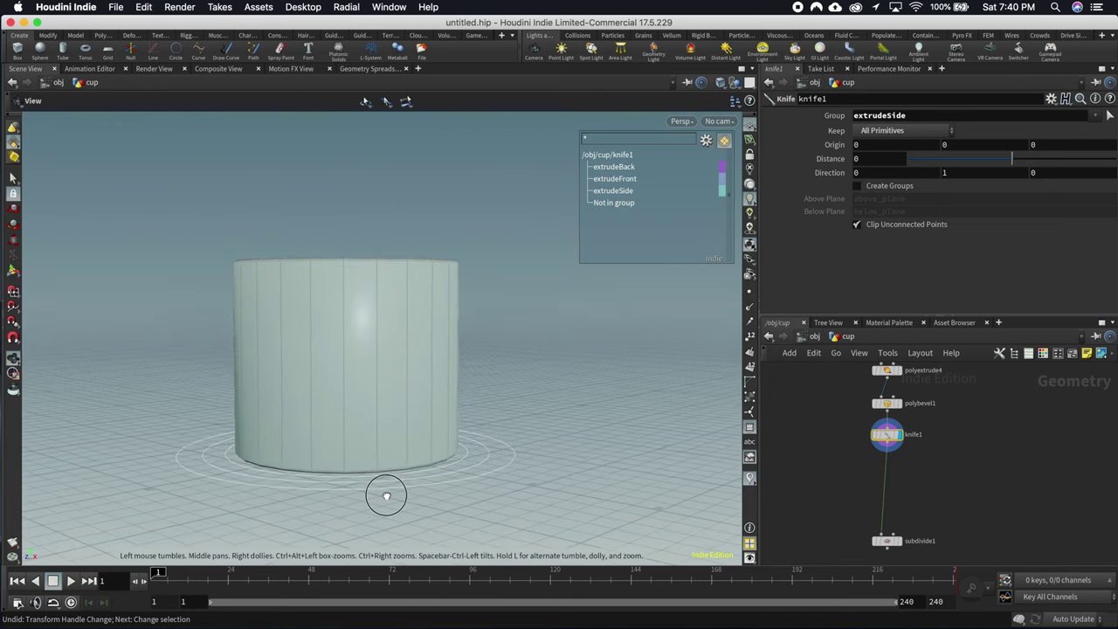
left_click_drag(350, 462, 337, 311)
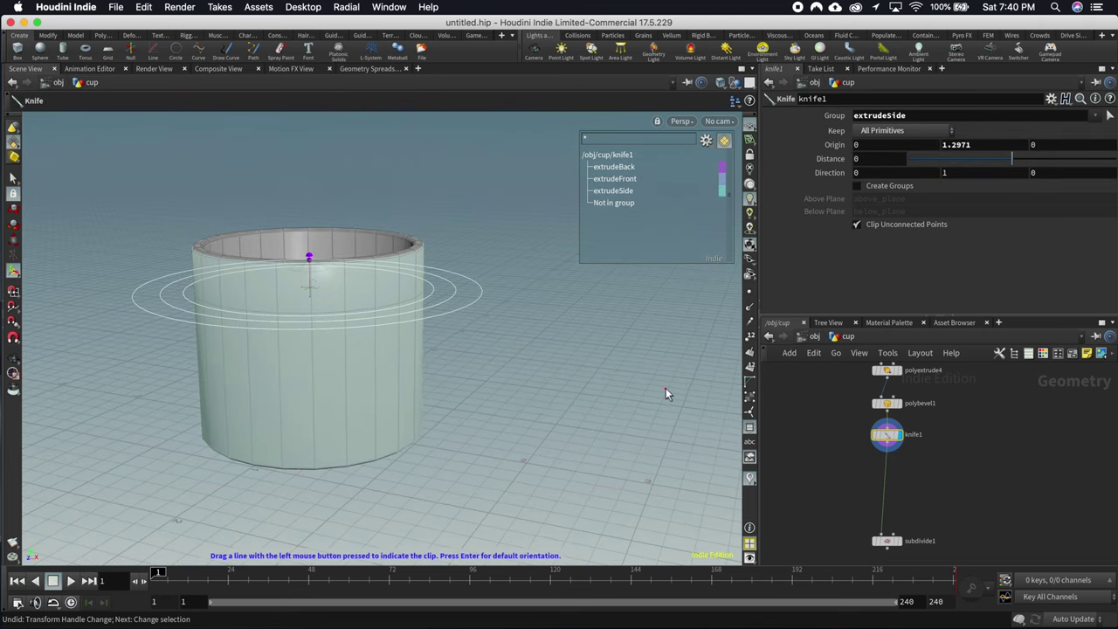
Step: Add a copy of the Knife node below the first and lower its cut to an origin Y of about 0.468
left_click(887, 471)
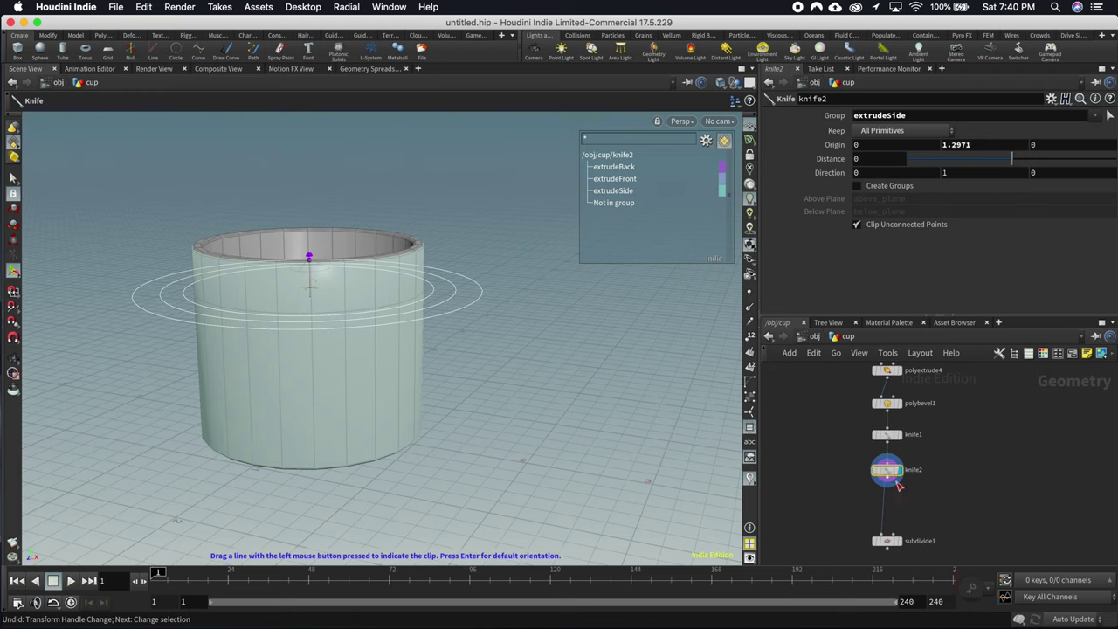
left_click_drag(887, 476, 888, 474)
left_click_drag(311, 302, 319, 387)
left_click_drag(495, 424, 367, 335, "alt")
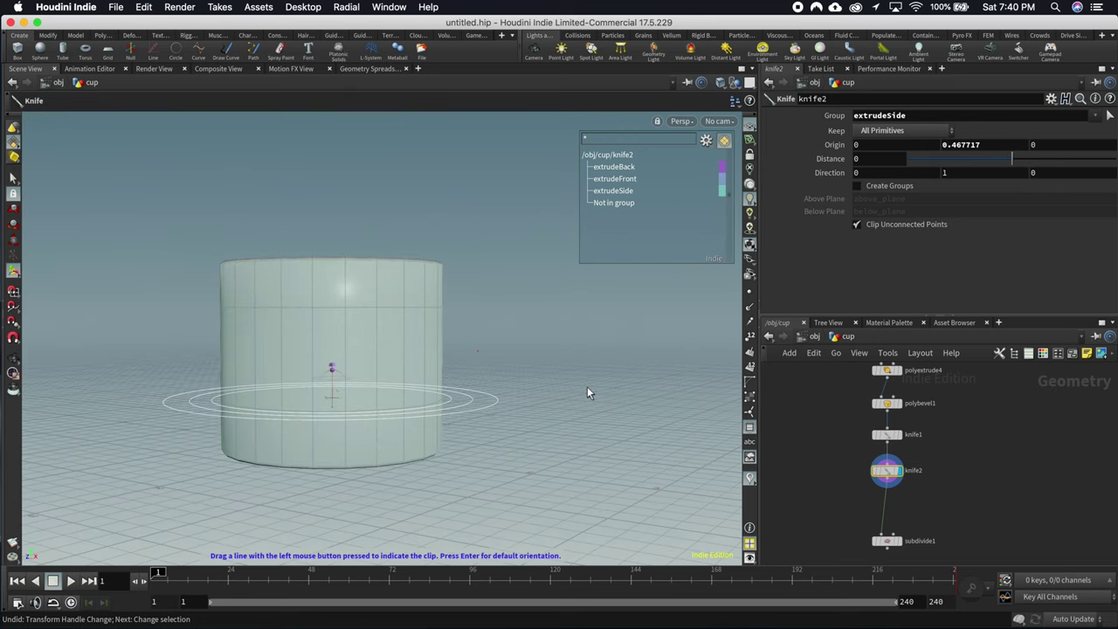
Step: Display the first Knife node and examine its cut around the upper cup wall from several angles
left_click(884, 435)
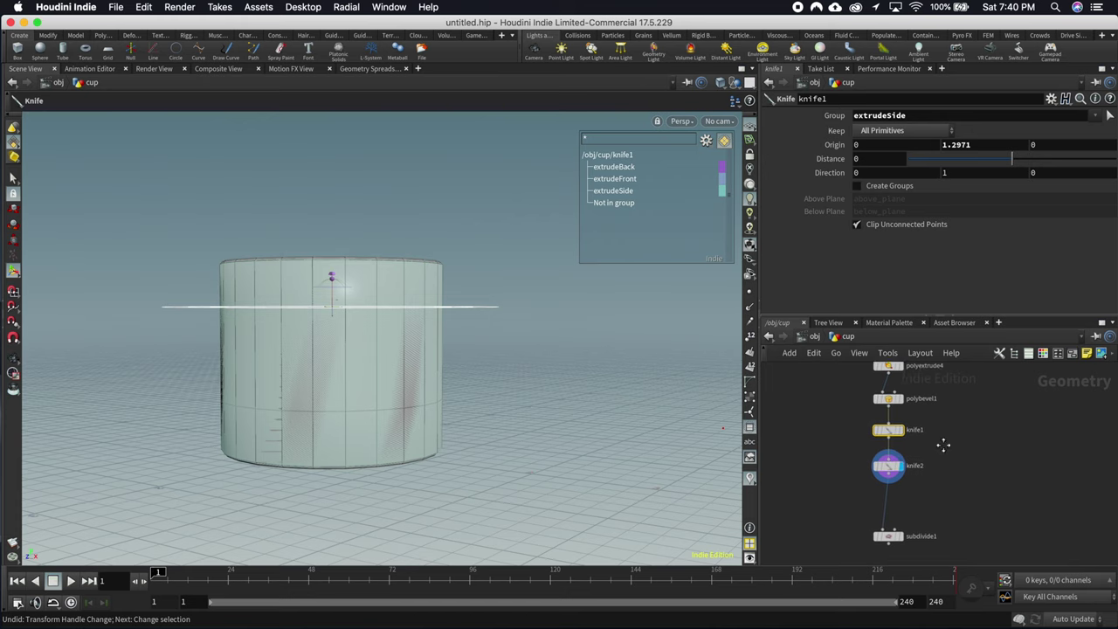
scroll(926, 450, "up", 2)
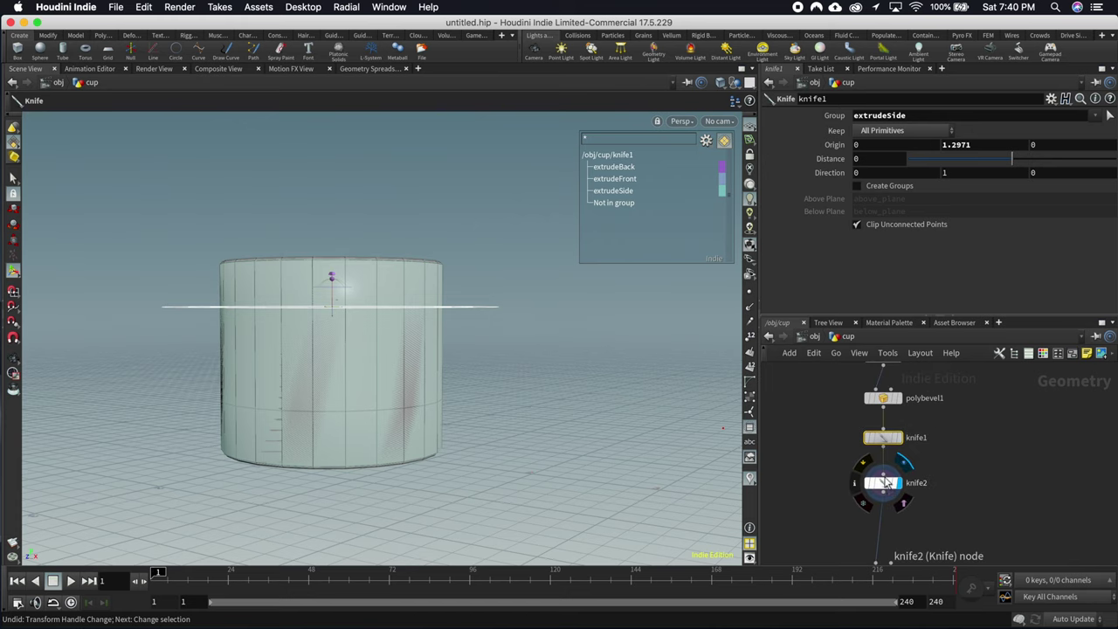
key("Escape")
left_click_drag(452, 357, 437, 411)
key("Return")
left_click(896, 438)
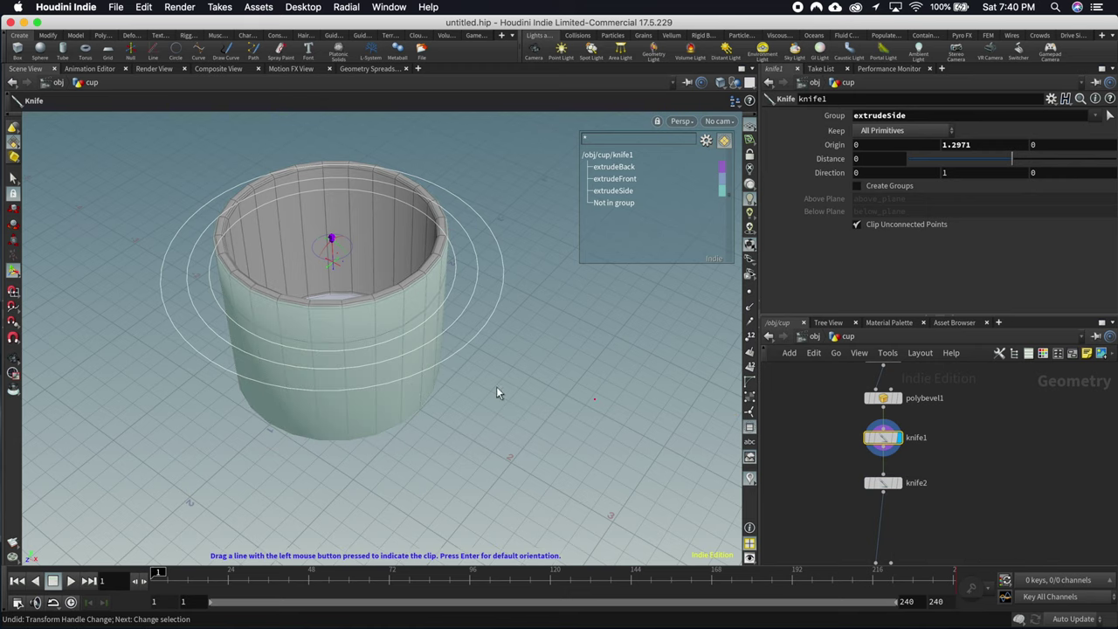
left_click_drag(358, 220, 351, 381)
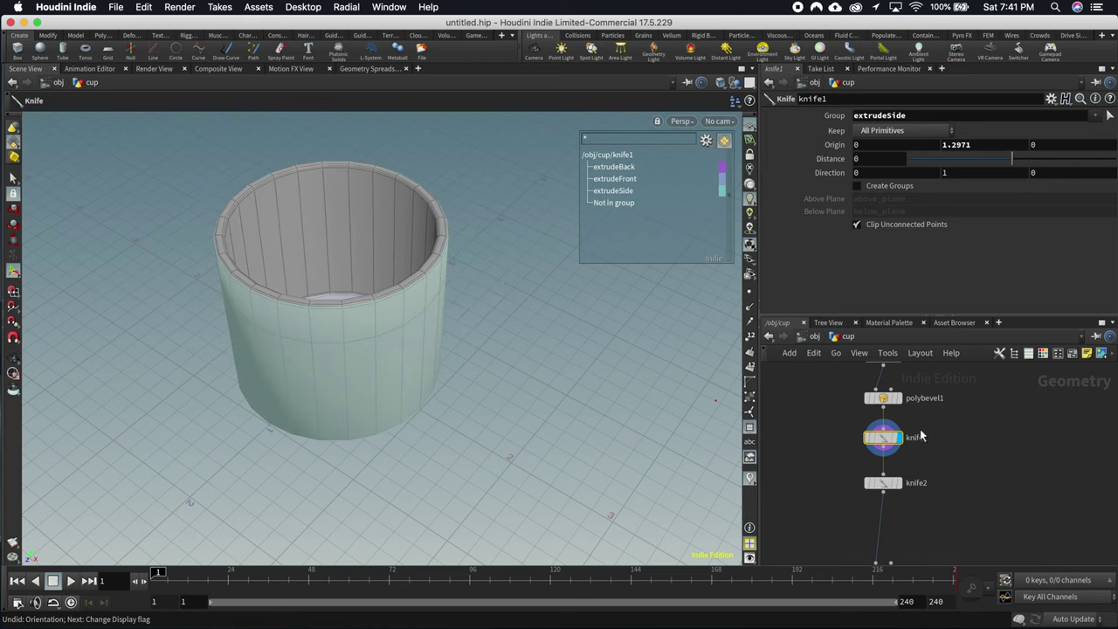
left_click_drag(347, 374, 363, 302)
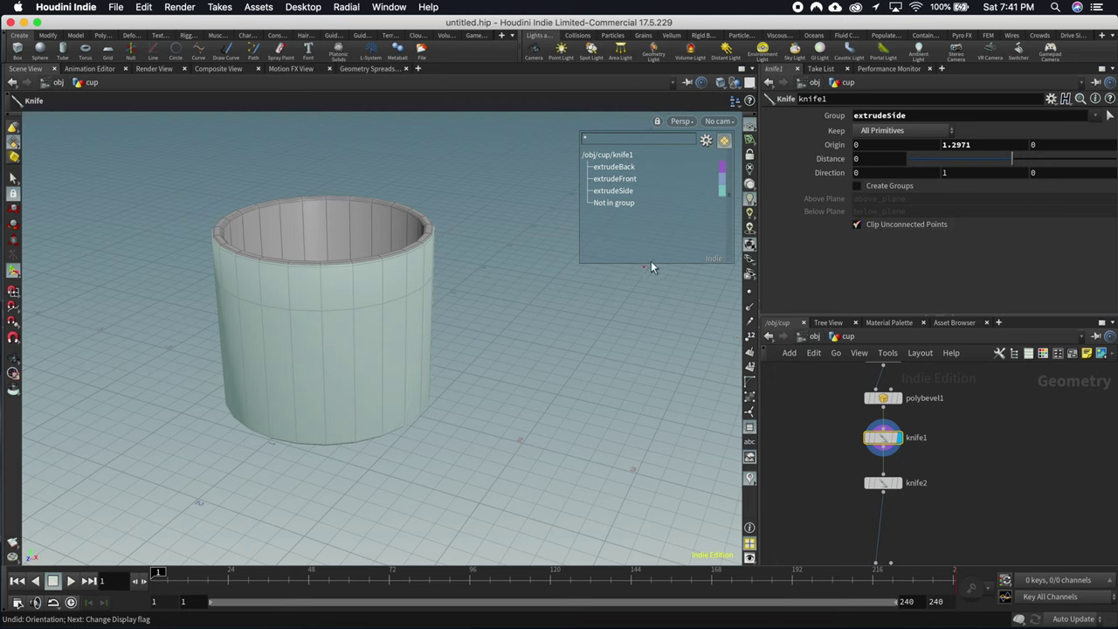
Step: Try the Create Groups option on the first Knife node for the faces above and below the plane
left_click(858, 187)
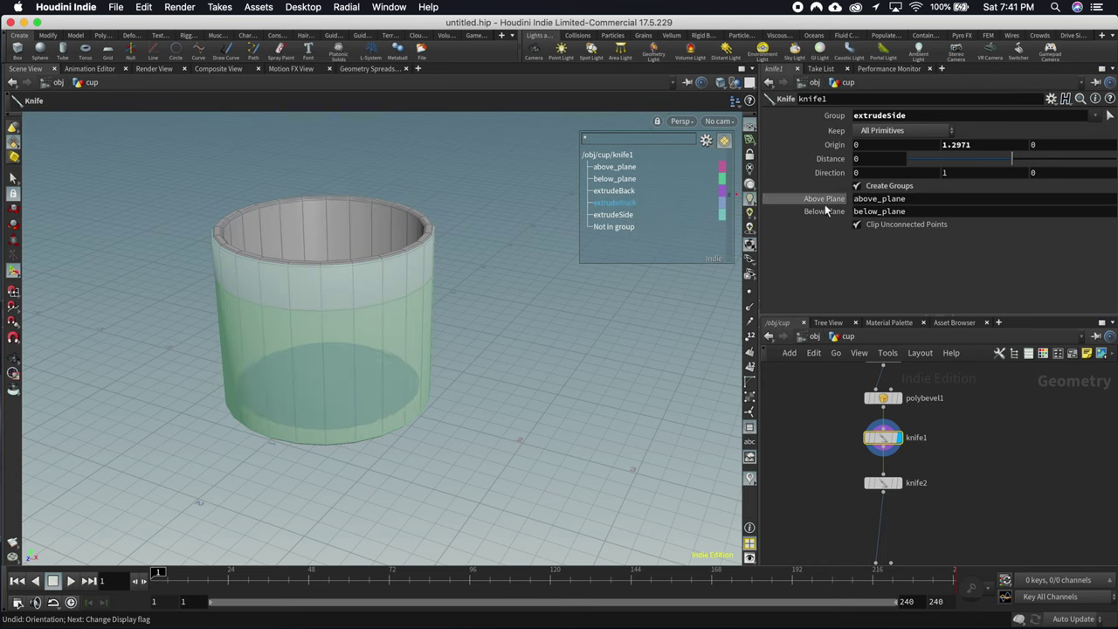
left_click(858, 187)
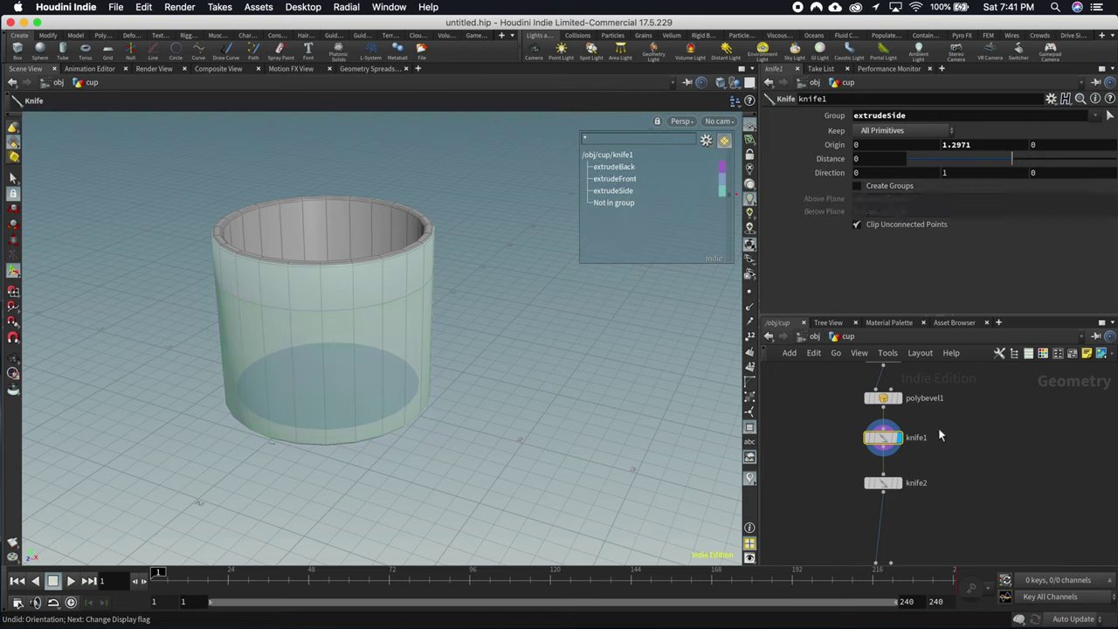
Step: Move the second Knife node down and insert a Group Create node between the two Knife nodes
left_click_drag(884, 482, 884, 517)
left_click(910, 481)
key("Tab")
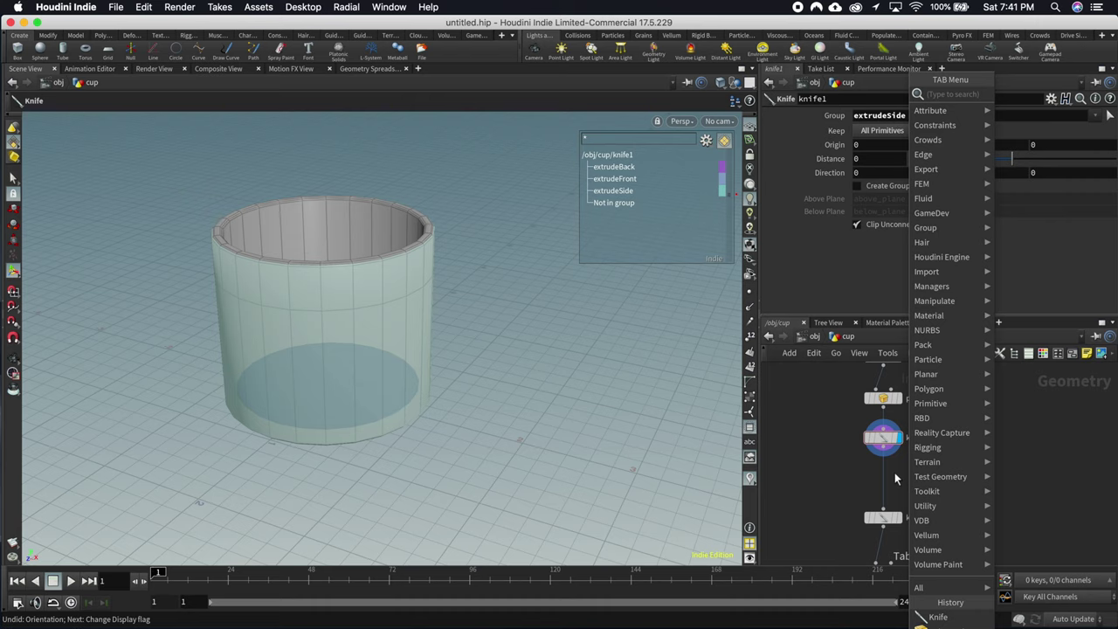
type("group")
key("Return")
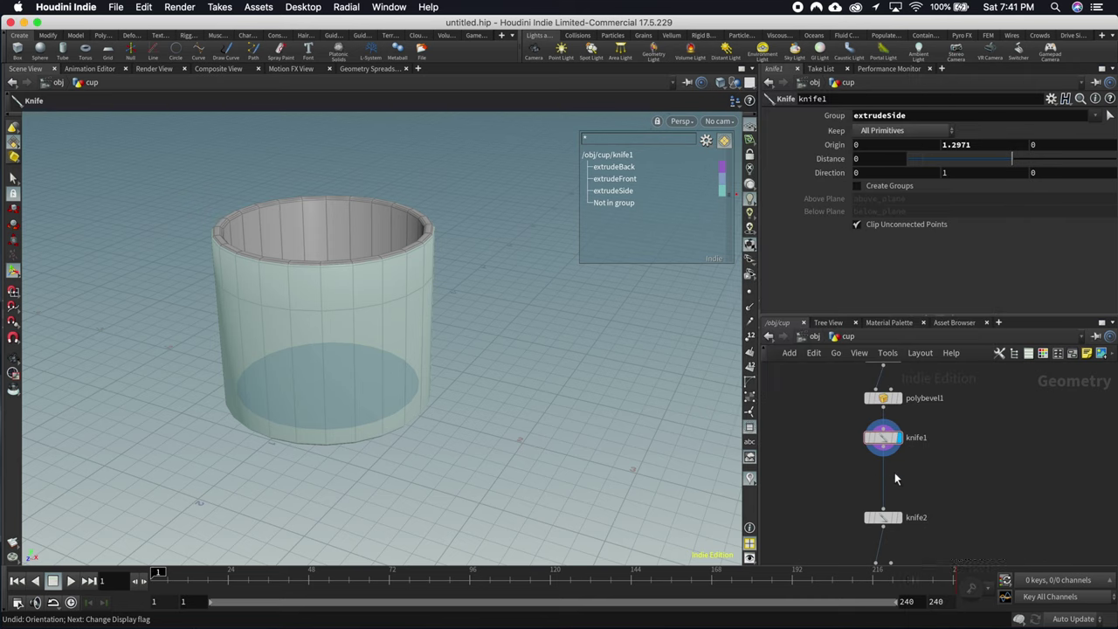
left_click(894, 477)
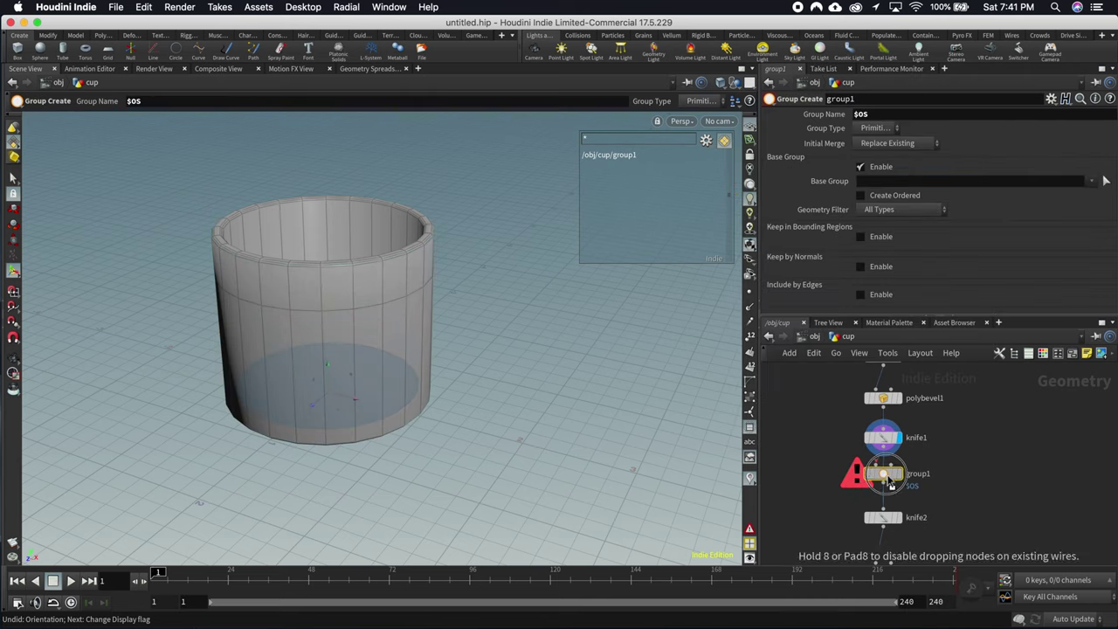
Step: Rename the Group Create node as top_handle_line
left_click(875, 98)
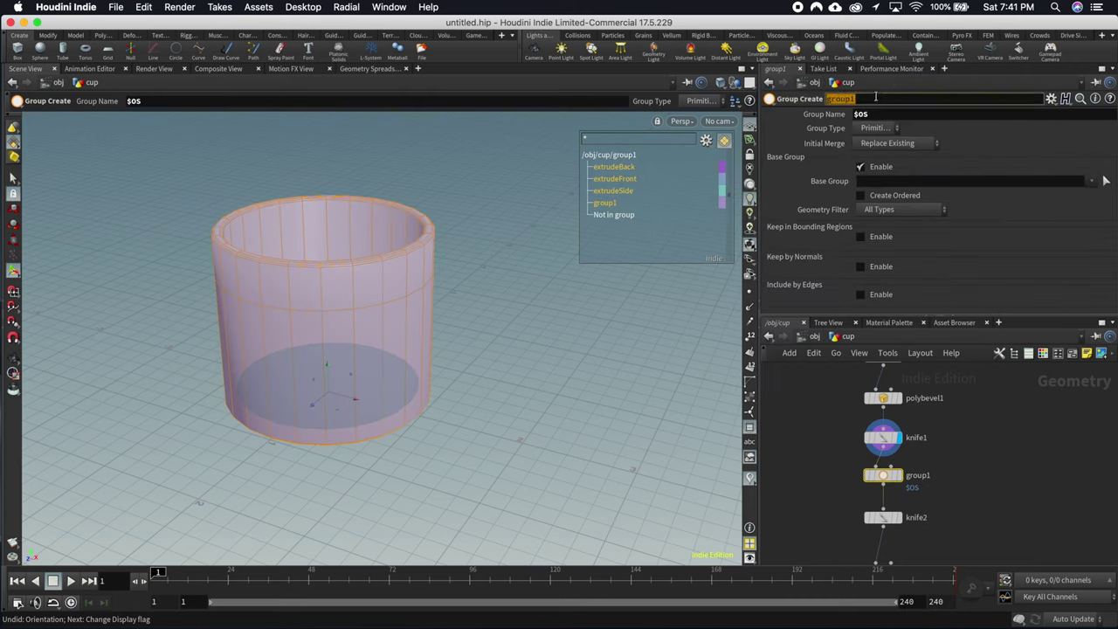
type("top_handle_line")
key("Return")
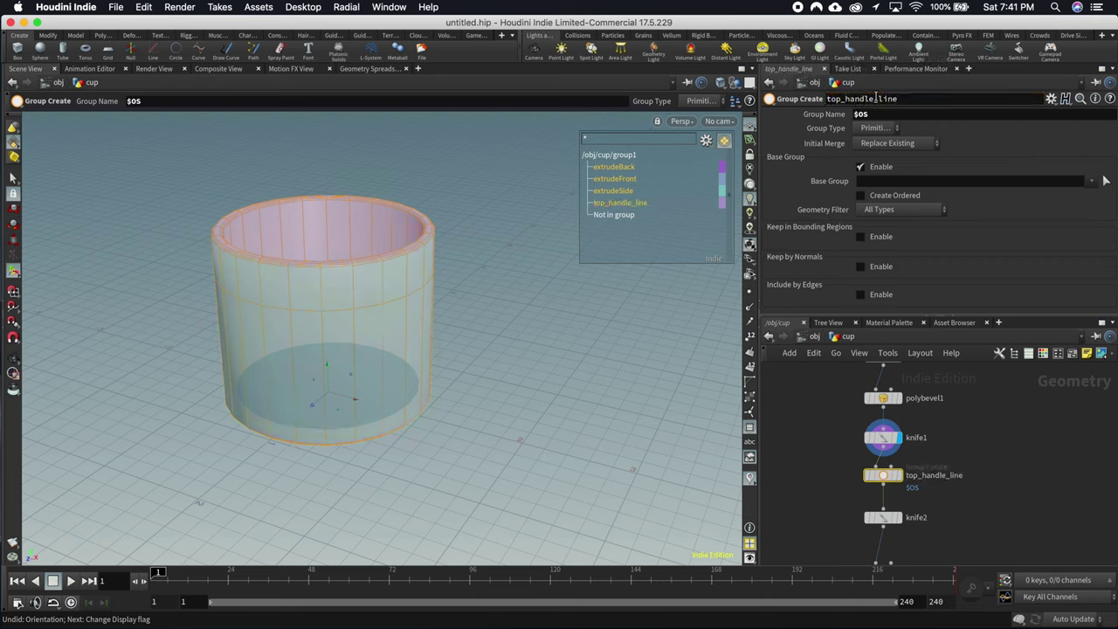
Step: Disable the base group on top_handle_line and keep elements in a bounding region of type Bounding Sphere
left_click(861, 167)
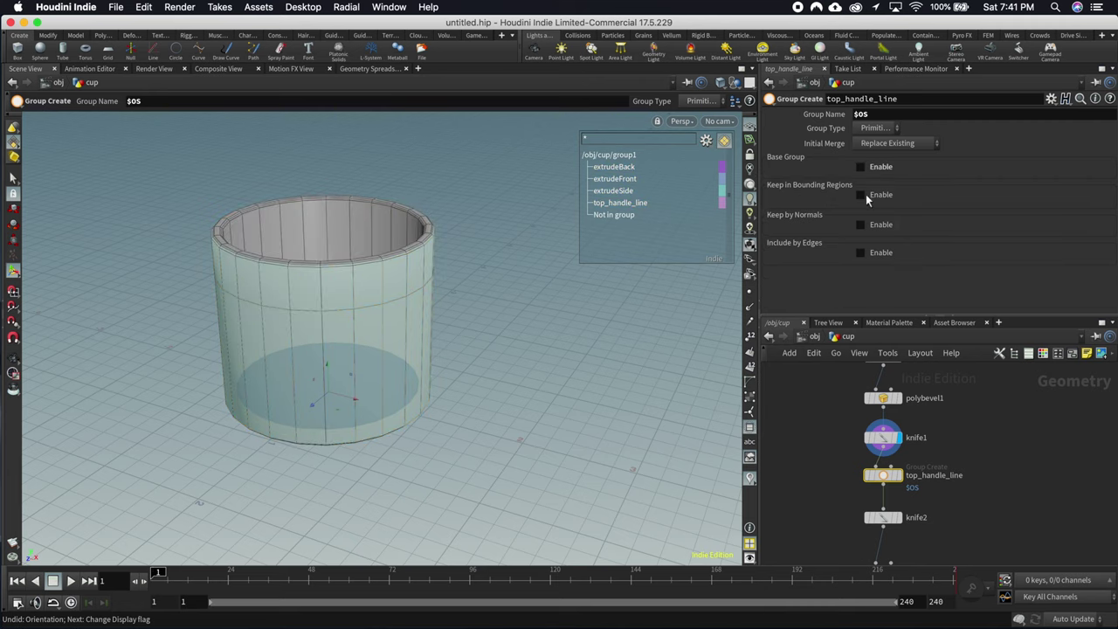
left_click(861, 195)
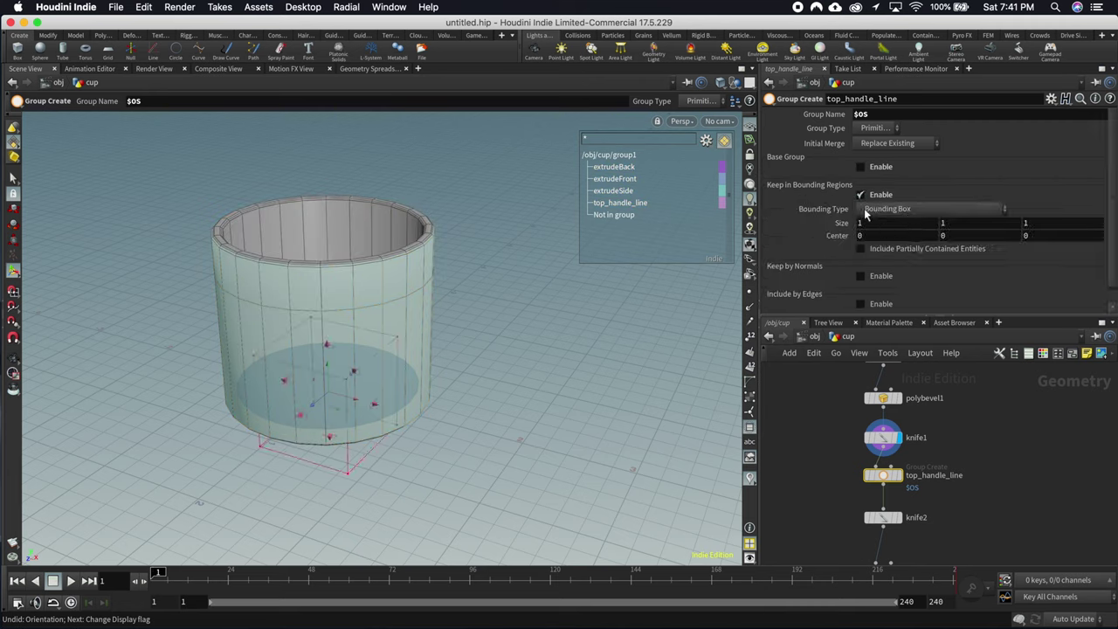
left_click(899, 209)
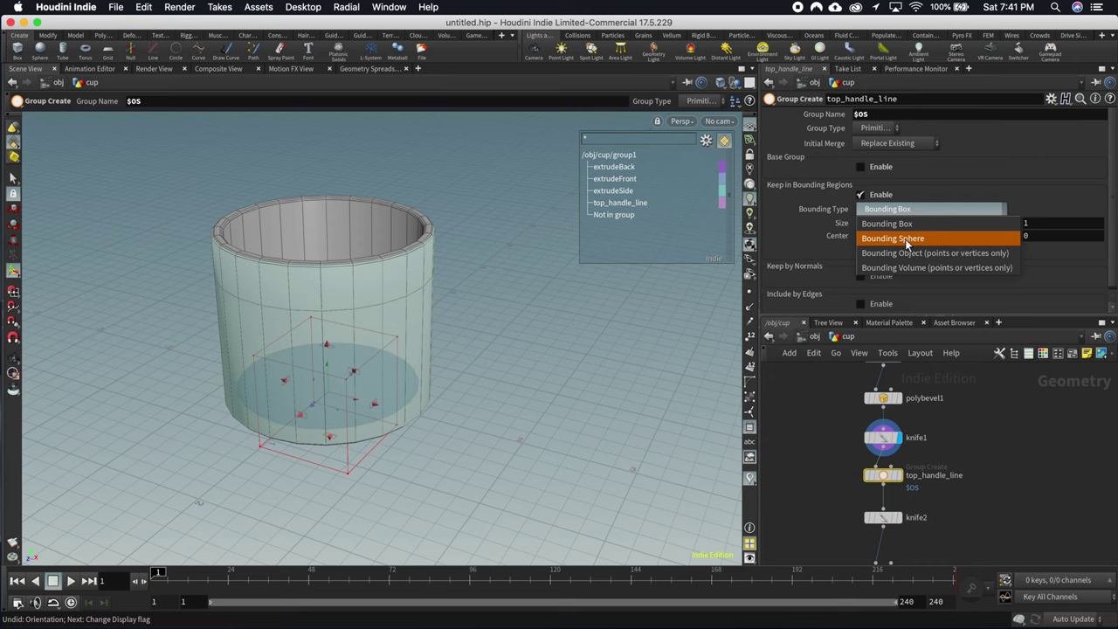
left_click(905, 238)
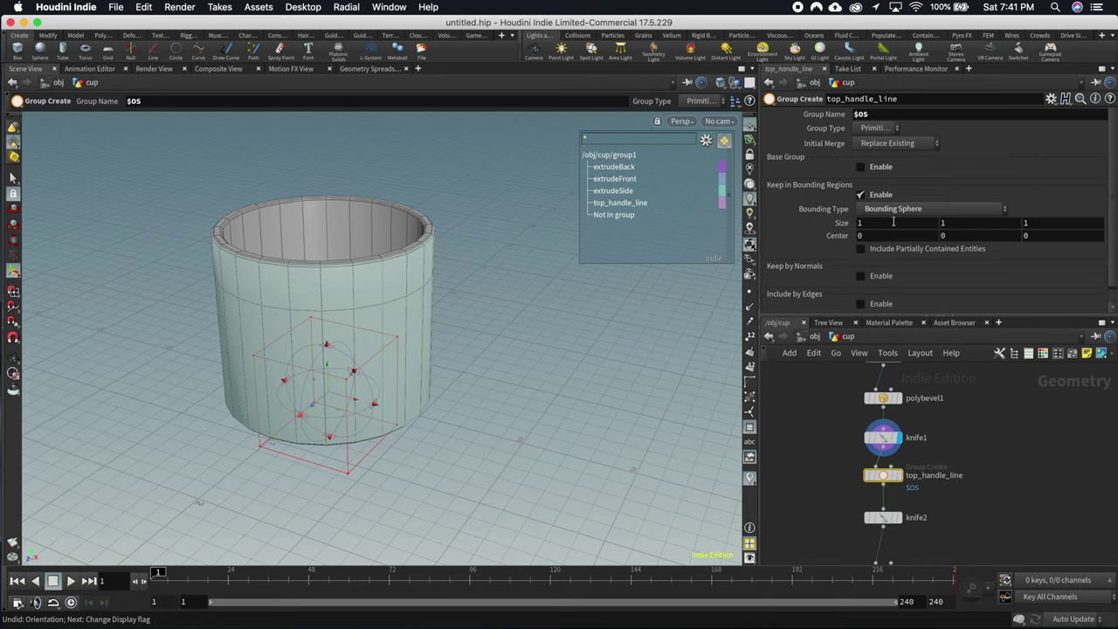
Step: Set the bounding sphere's Y size to 0.1 on top_handle_line
left_click(954, 222)
type(".1")
key("Return")
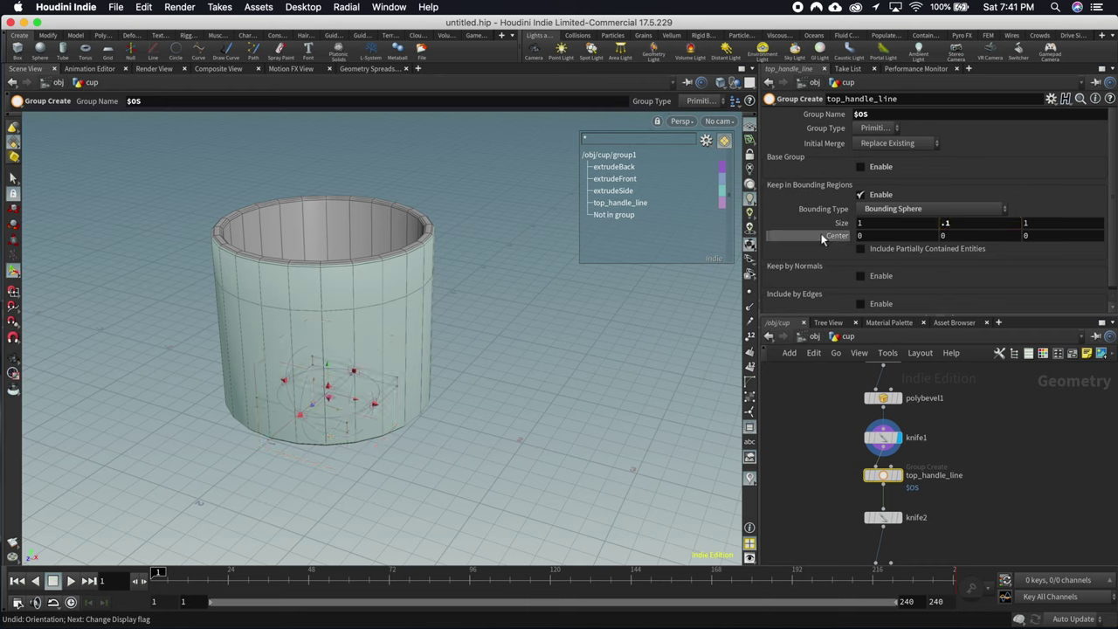
Step: Drive the bounding sphere's X size with the expression bbox("../polybevel1/",D_XSIZE)
left_click(874, 225)
key("Escape")
left_click_drag(362, 333, 331, 282)
key("Return")
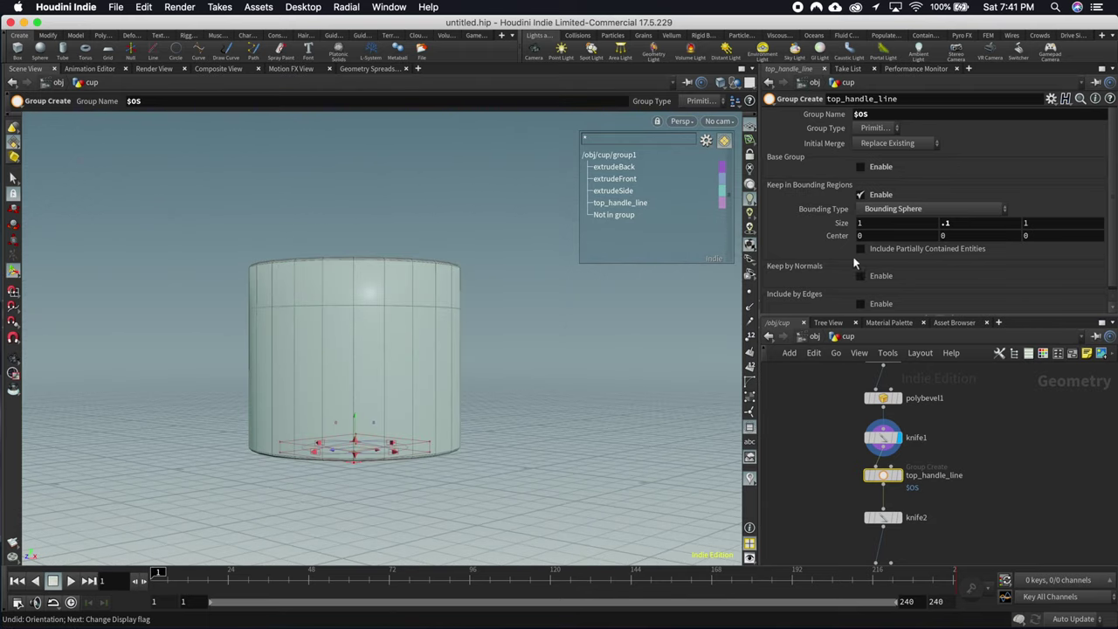
left_click(873, 225)
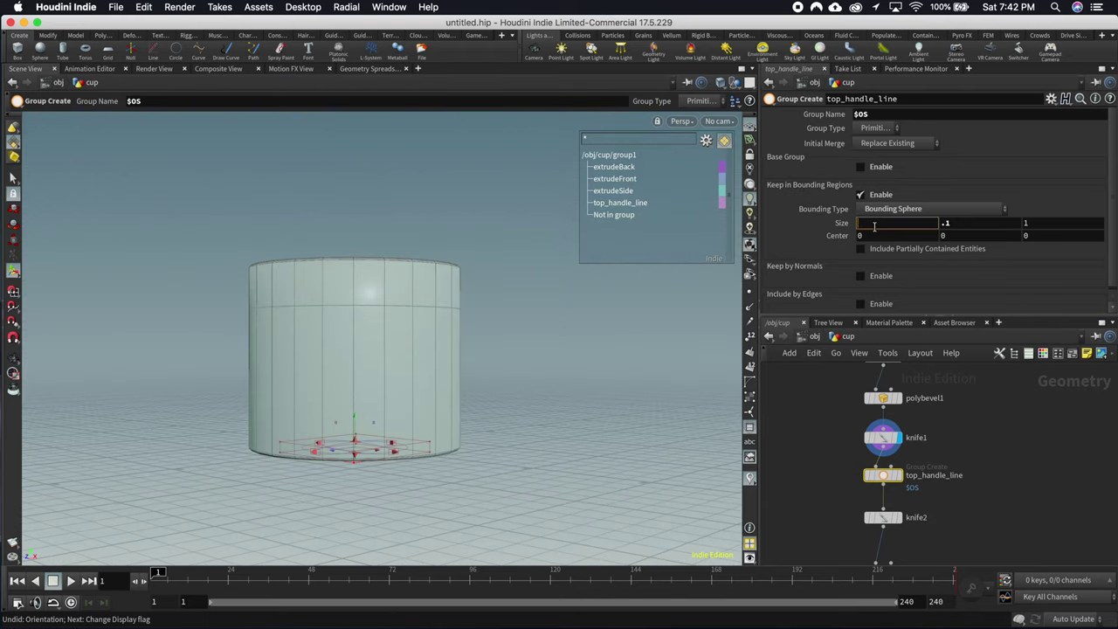
type("bbox\\")
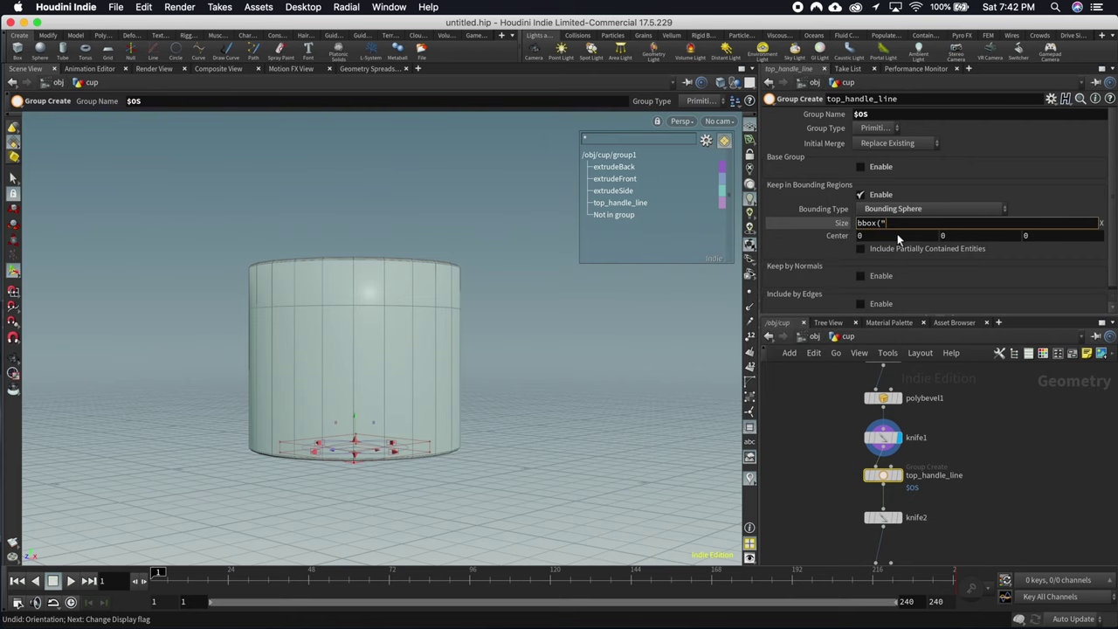
type("/")
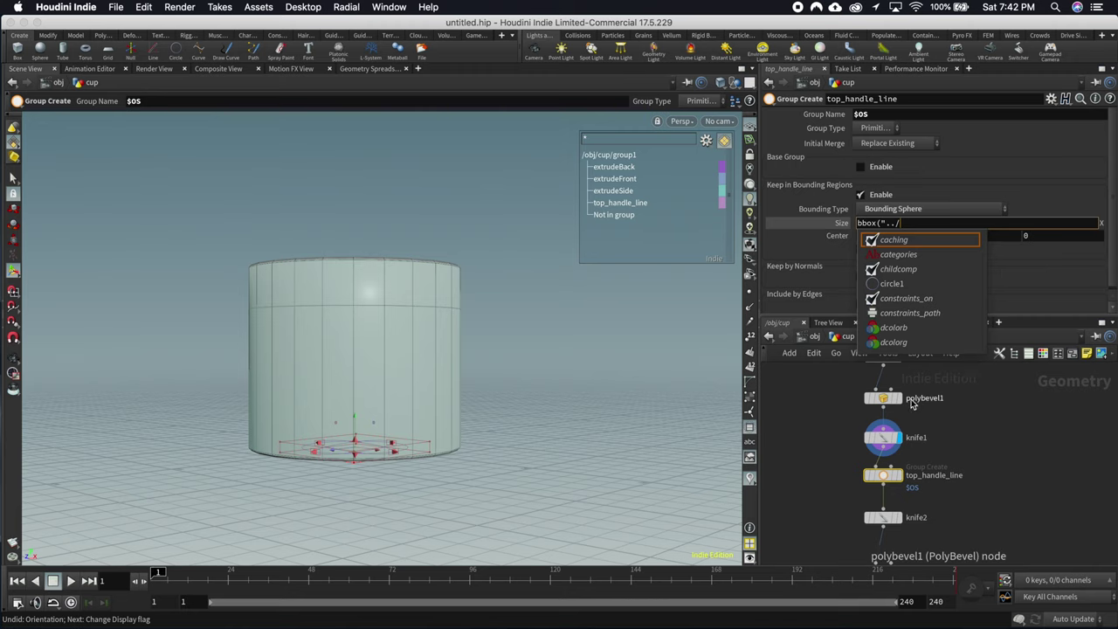
type("polybe")
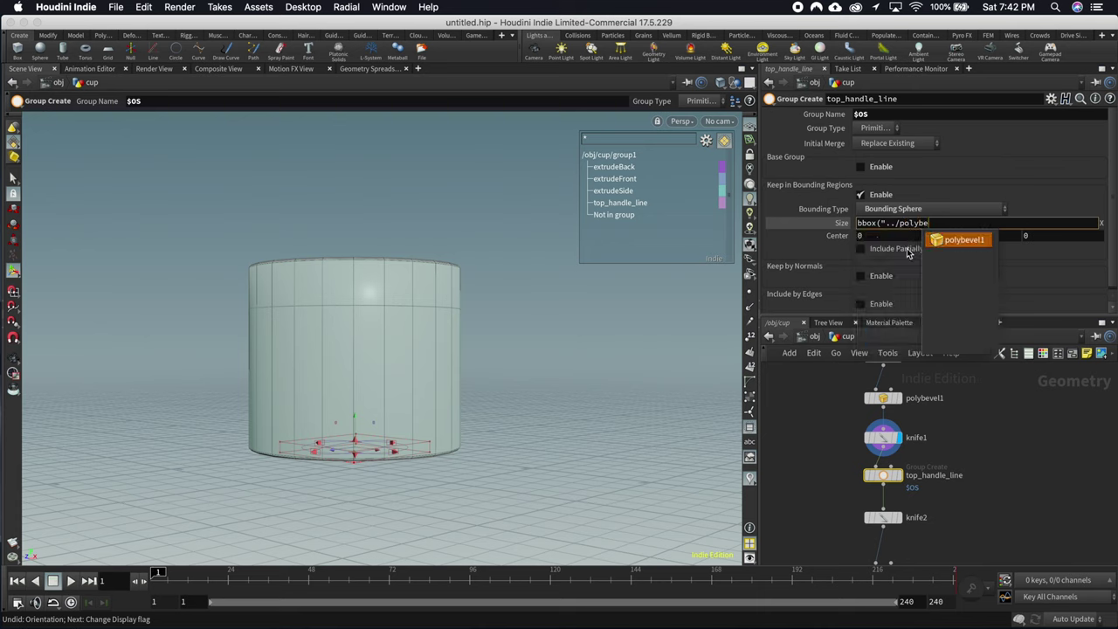
key("Tab")
type("/")
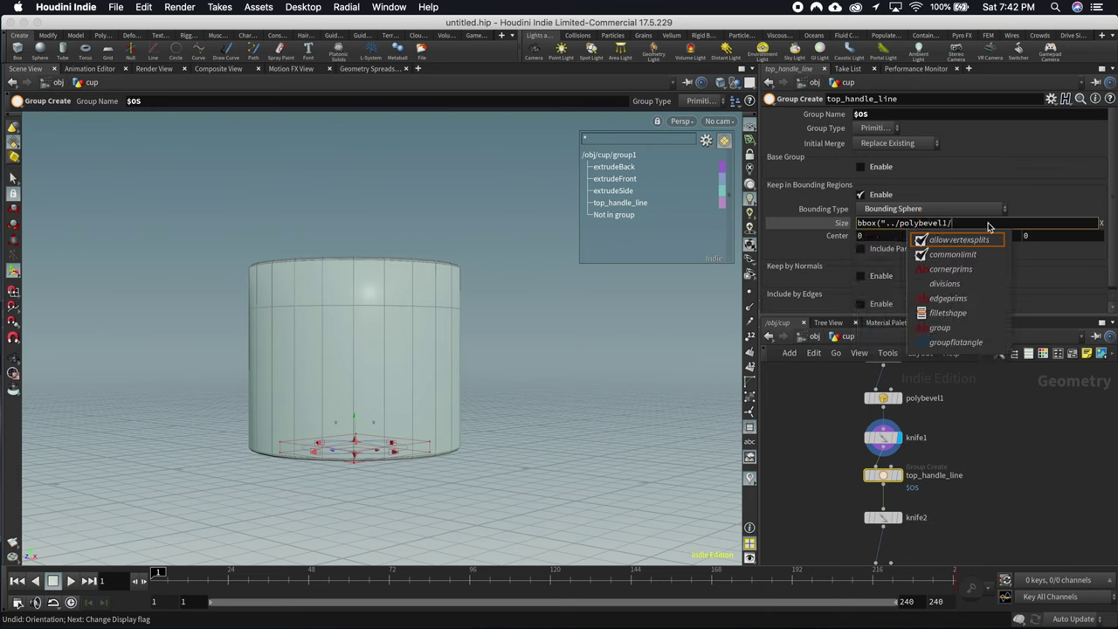
key("Escape")
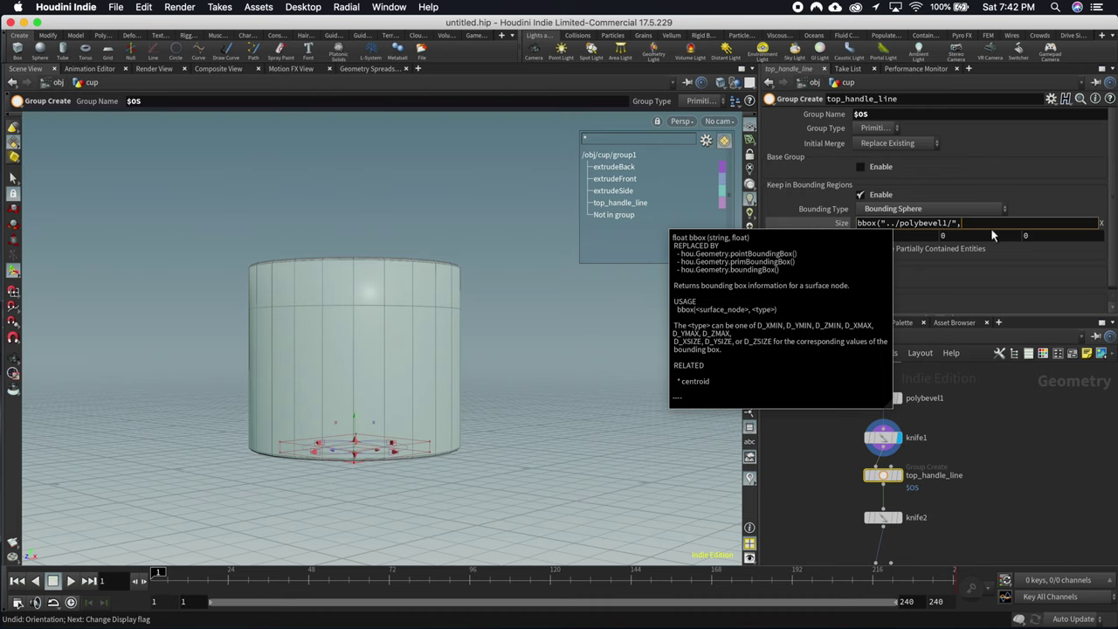
type("D")
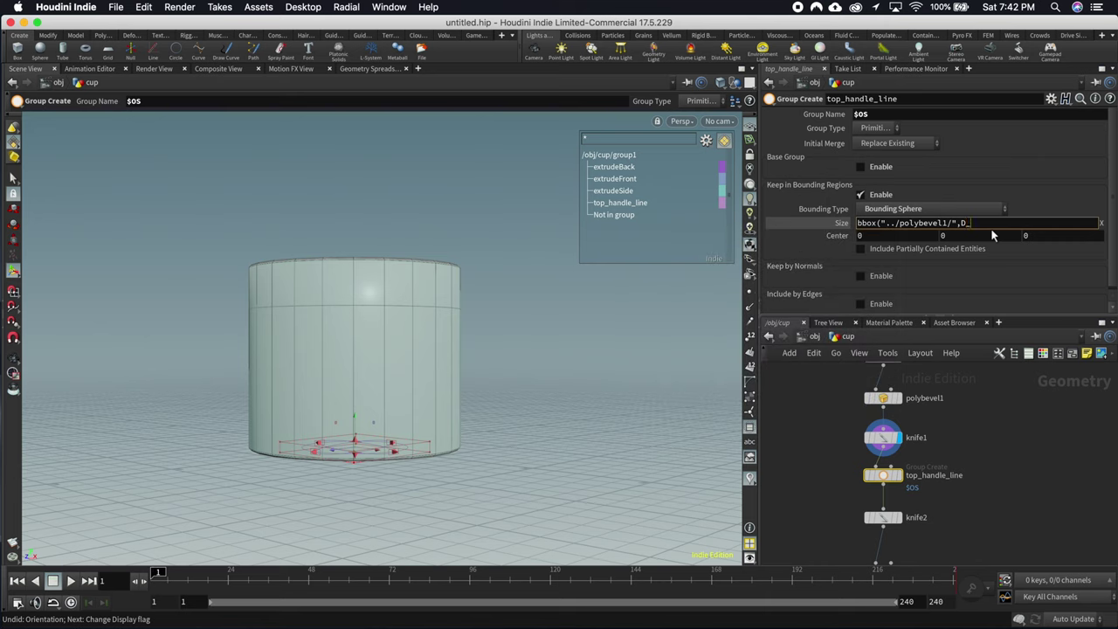
type("_XSIZE)")
key("Return")
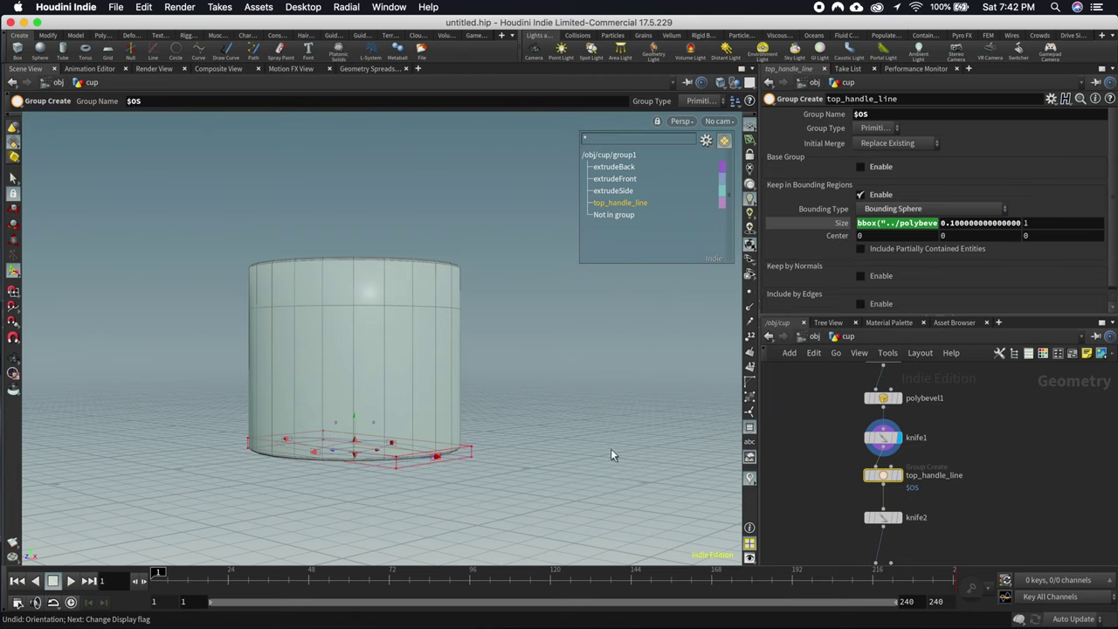
Step: Add +.1 to the bounding sphere's X size expression so the region extends slightly past the cup wall
key("Escape")
left_click_drag(324, 425, 371, 494)
key("Return")
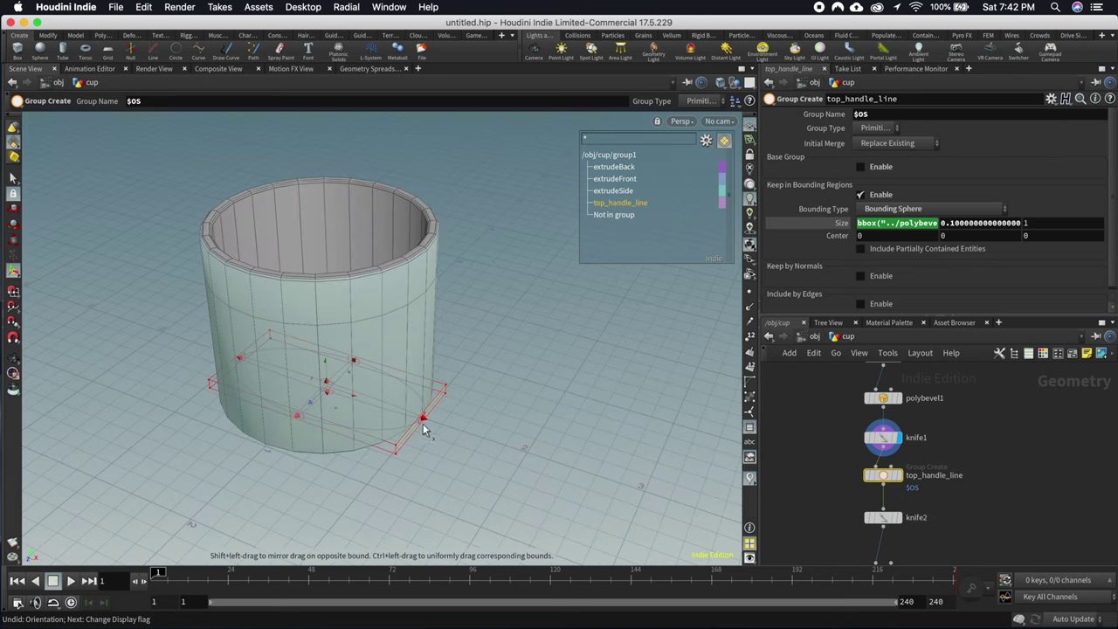
scroll(392, 399, "up", 5)
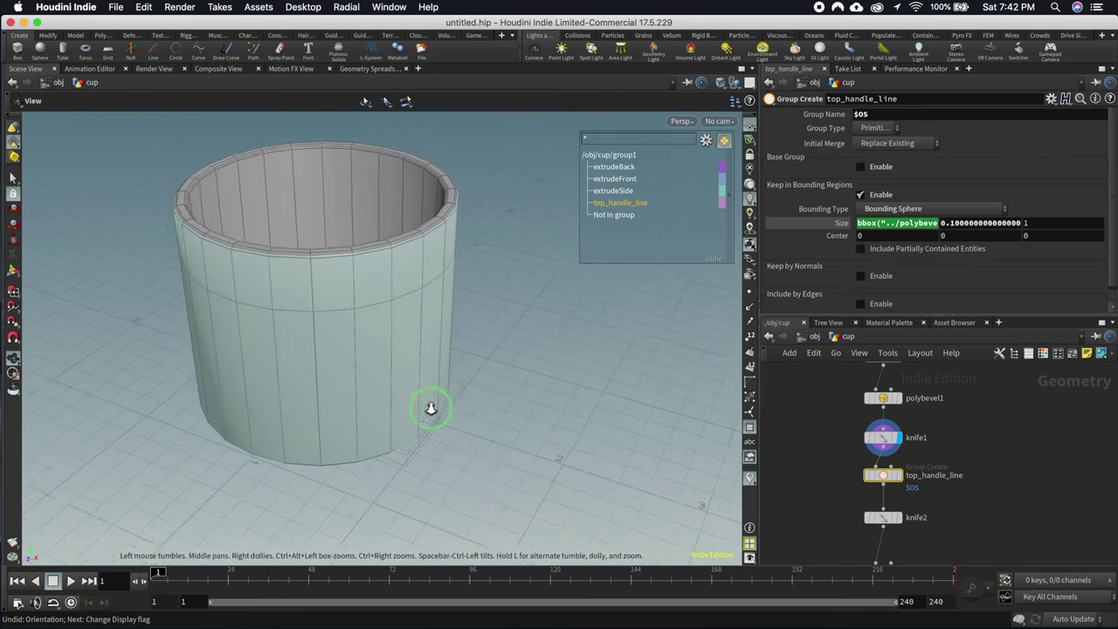
left_click(914, 222)
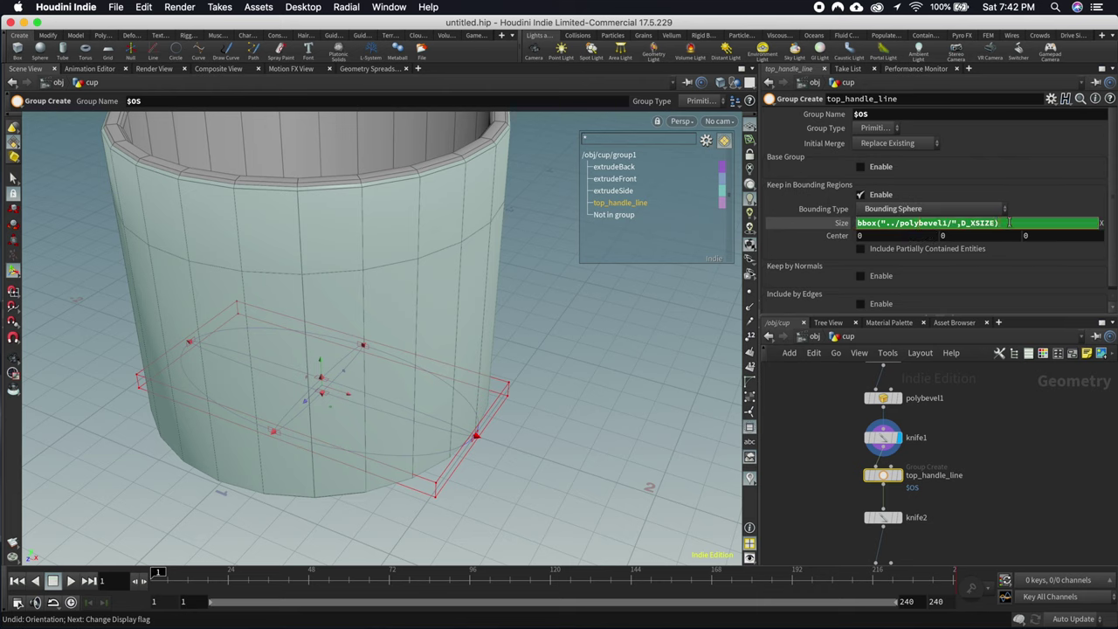
type("+.1")
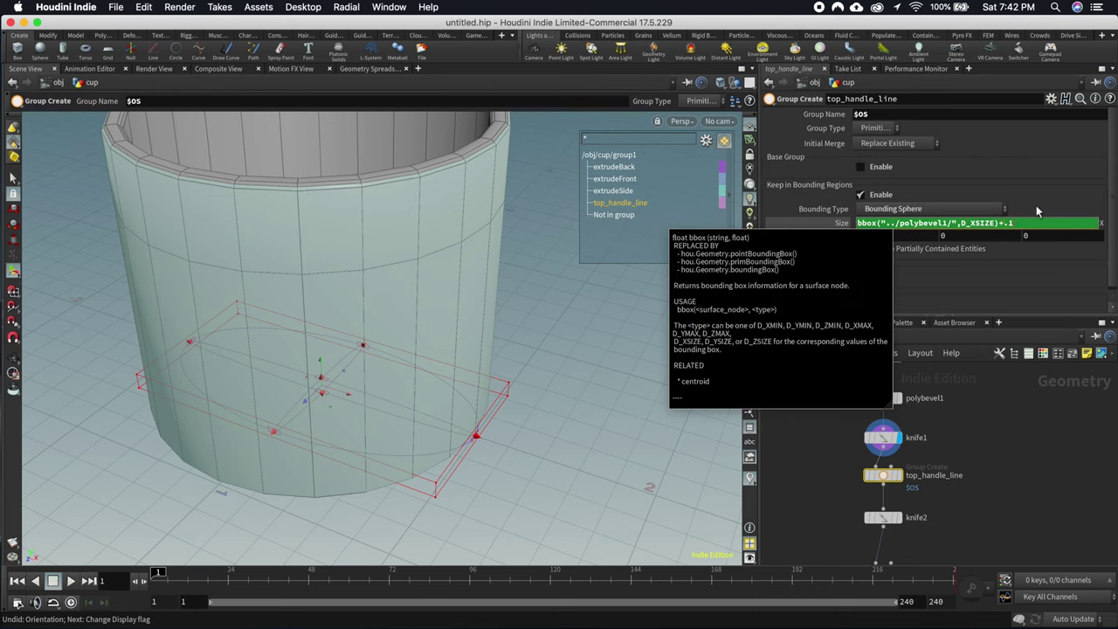
key("Return")
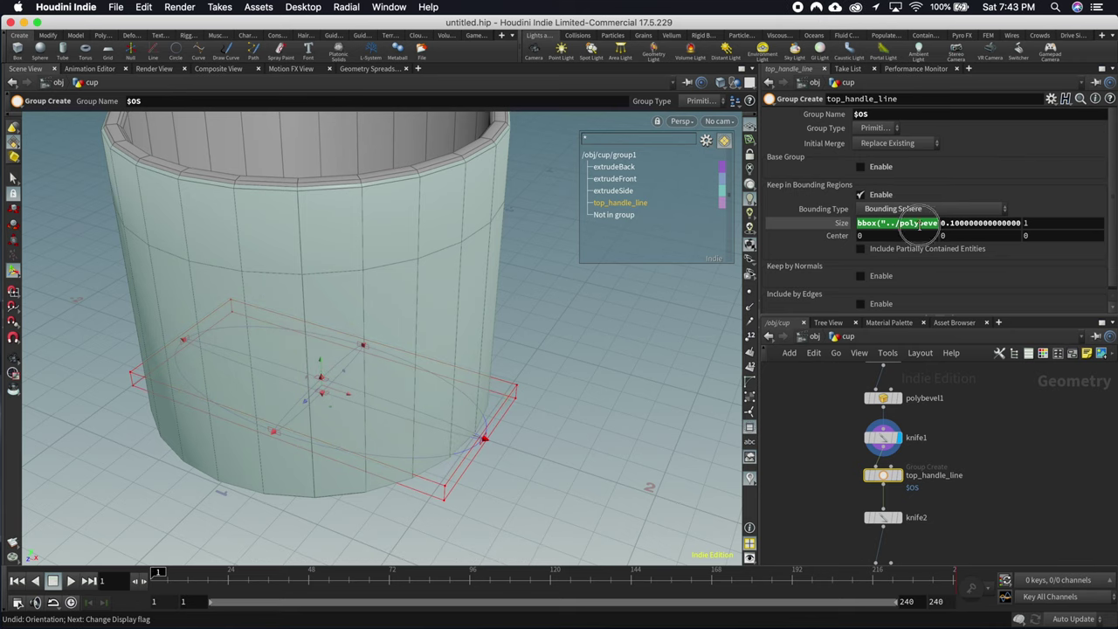
Step: Copy the X size expression to the bounding sphere's Z size and change it to use D_ZSIZE
left_click(909, 224)
key("super+c")
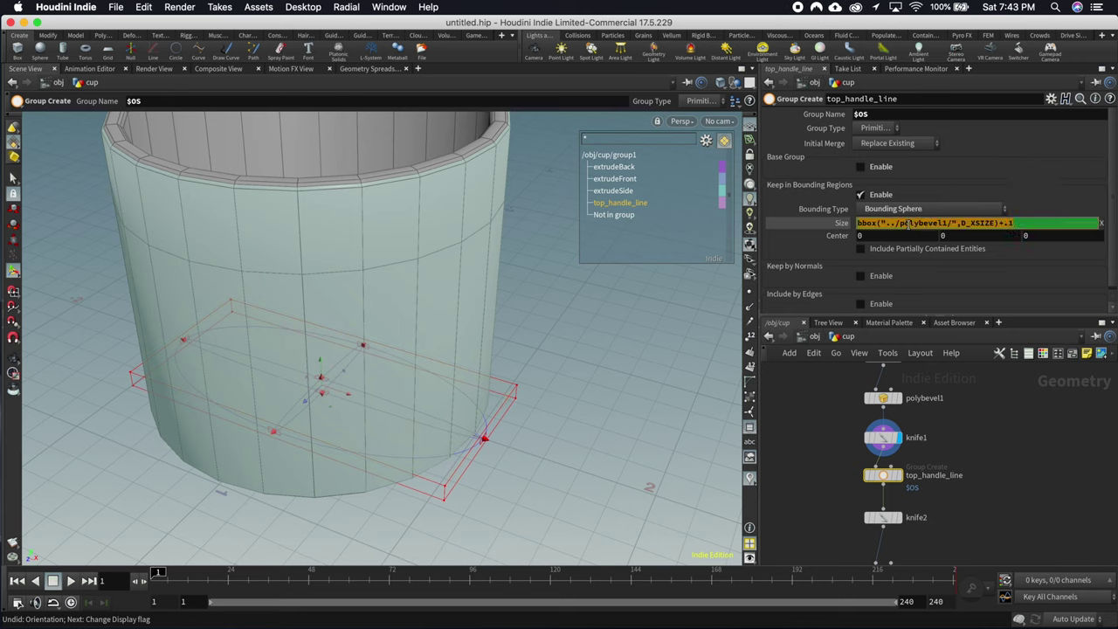
key("Return")
left_click(1051, 223)
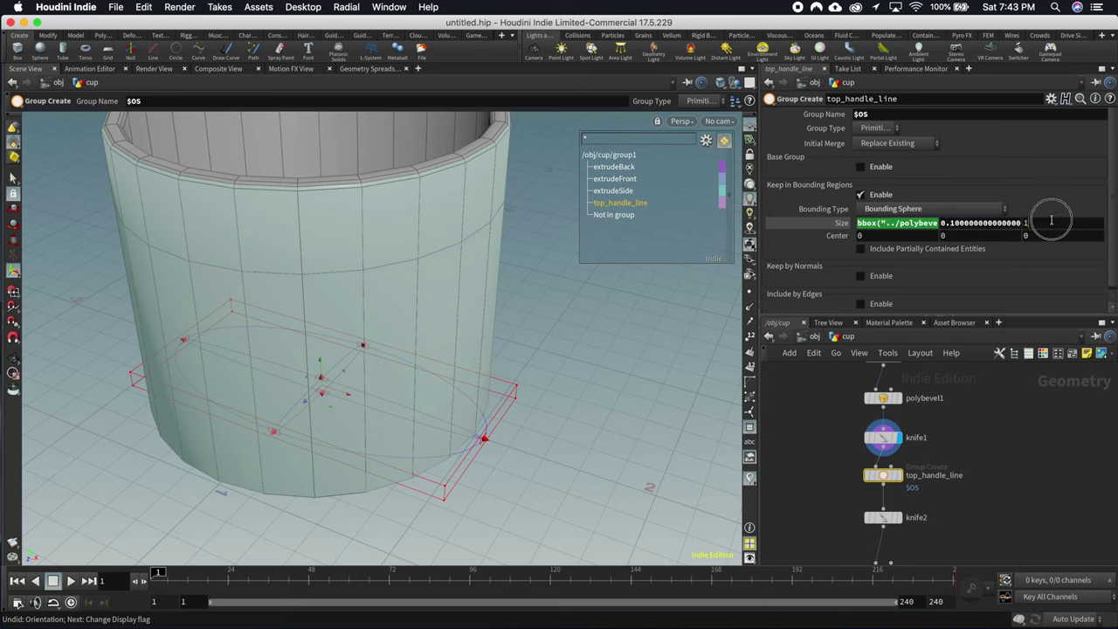
key("super+v")
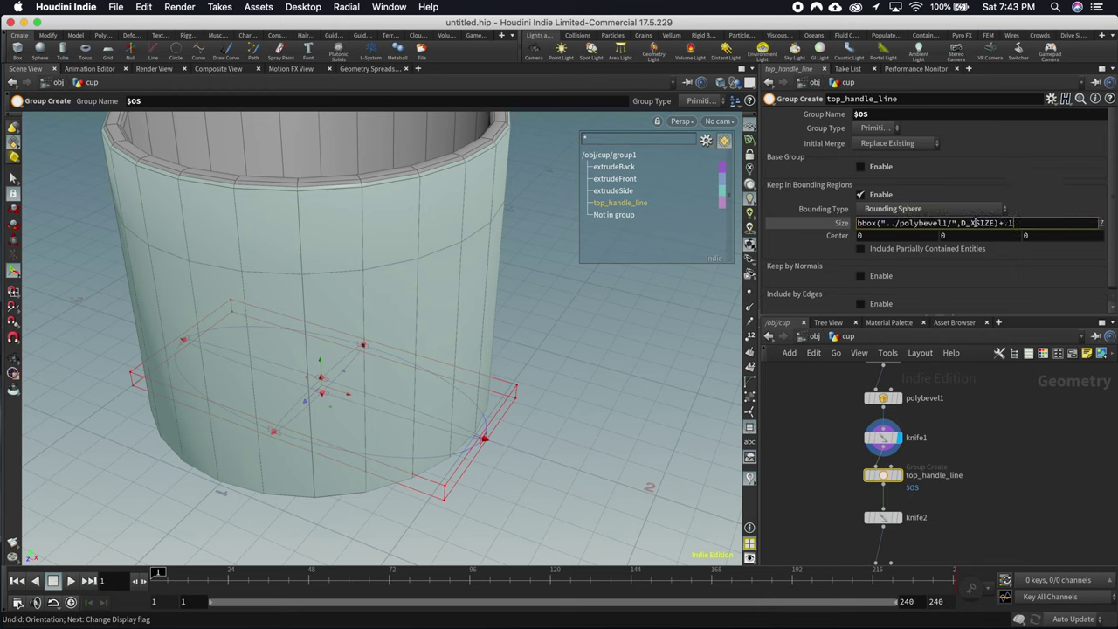
key("Left")
key("Left")
key("Left")
key("Left")
key("Left")
key("Left")
key("Left")
key("Left")
key("BackSpace")
type("Z")
key("Return")
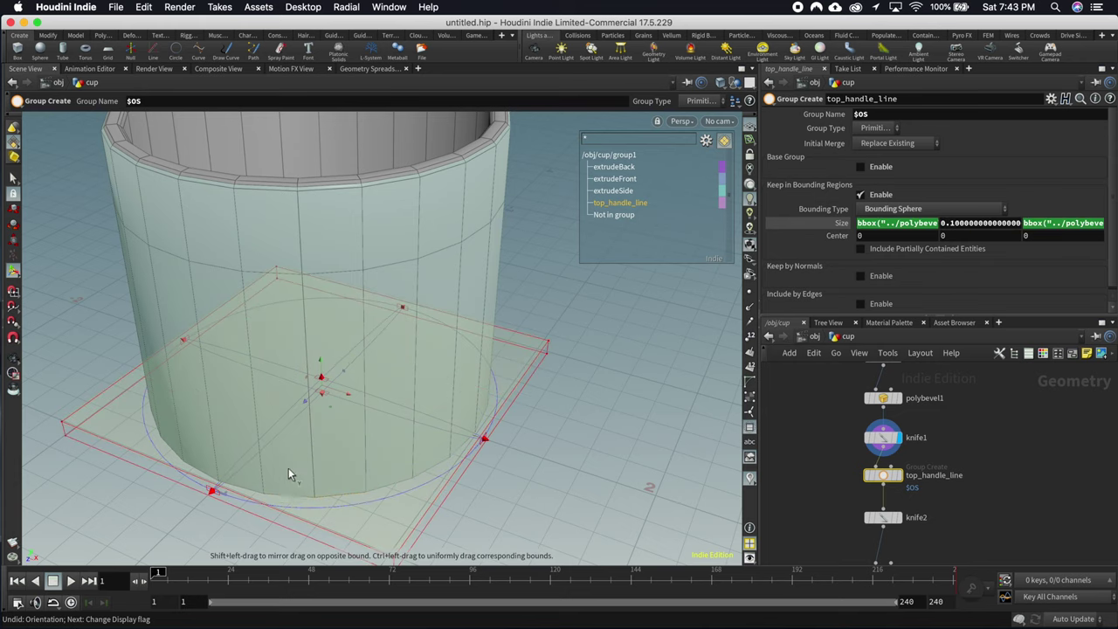
Step: Link the bounding sphere's Y center to the Y origin of knife1 with a relative reference
key("Escape")
mouse_move(297, 475)
left_mouse_down()
mouse_move(295, 349)
mouse_move(225, 385)
mouse_move(277, 480)
left_mouse_up()
key("Return")
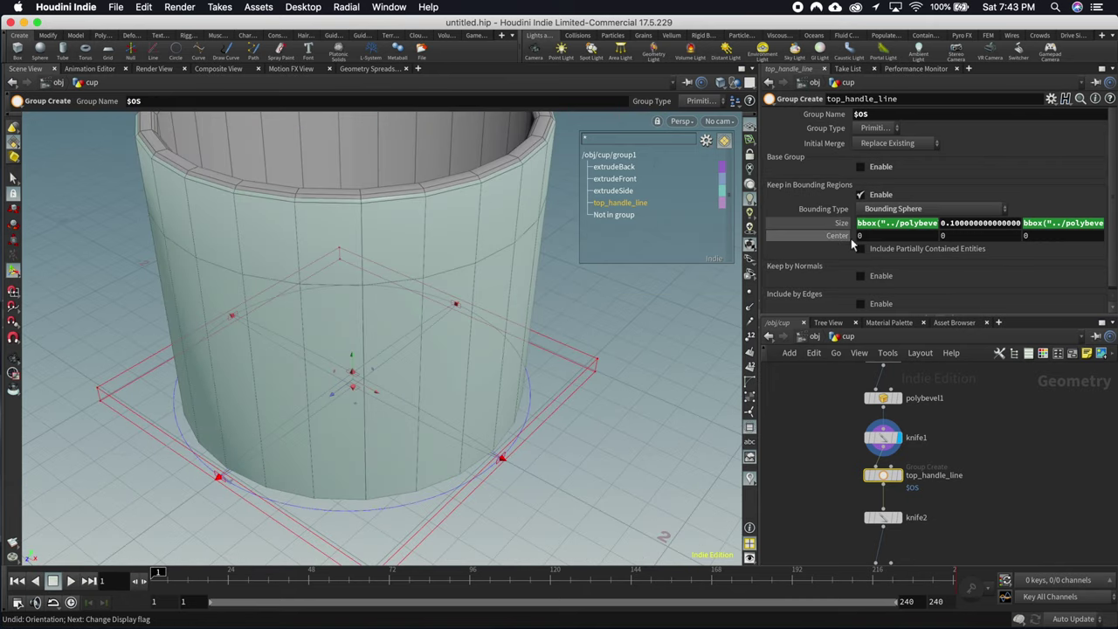
left_click_drag(262, 244, 365, 306)
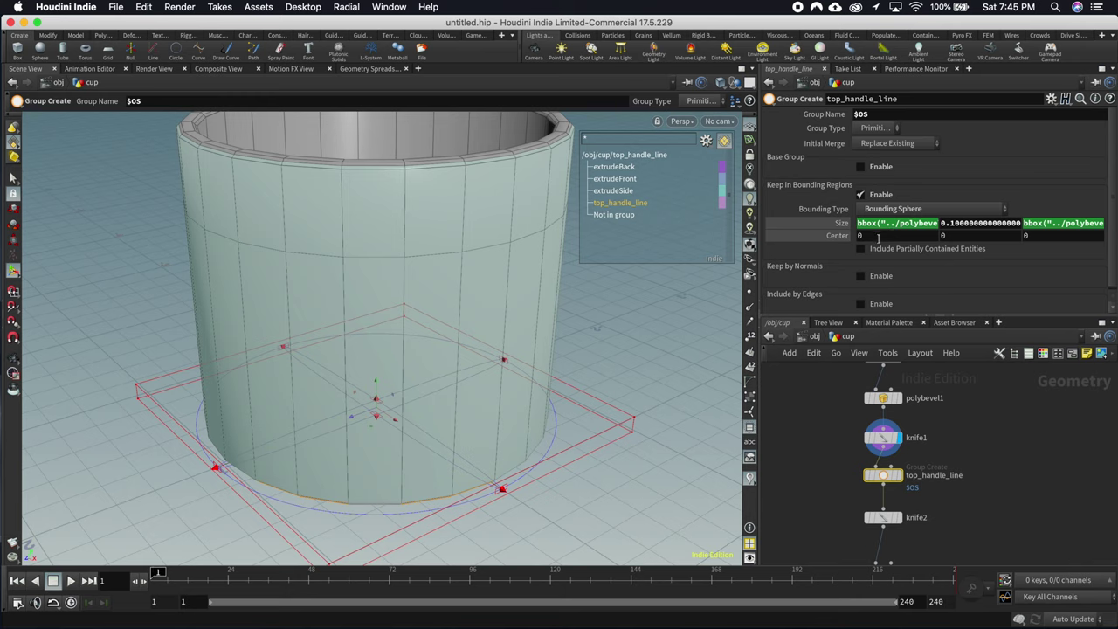
left_click(967, 235)
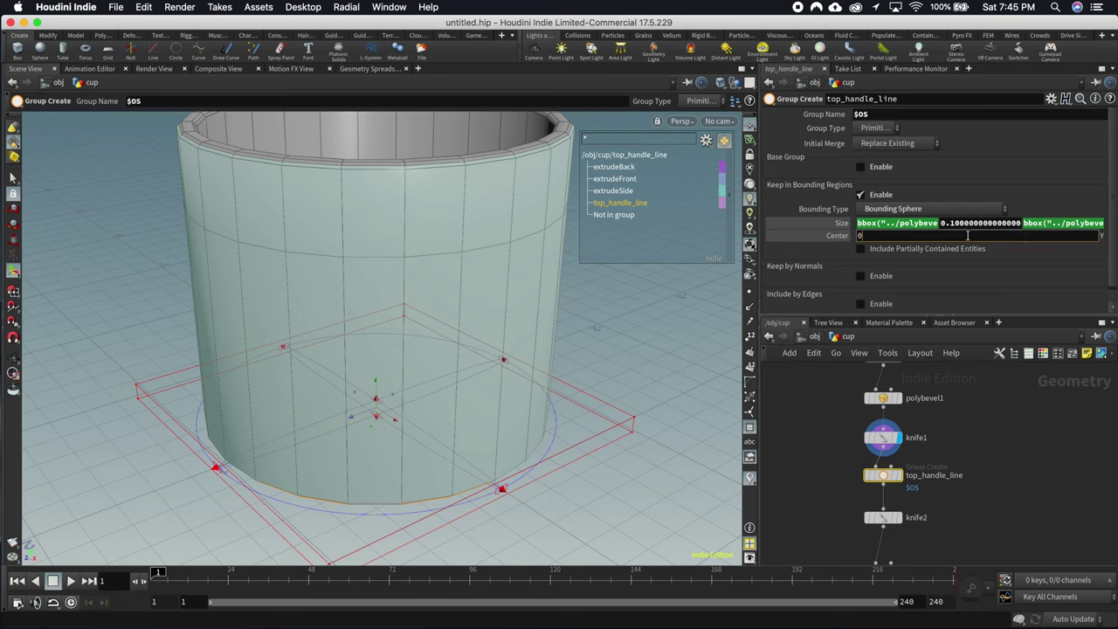
mouse_move(885, 444)
left_click(905, 422)
left_click(884, 437)
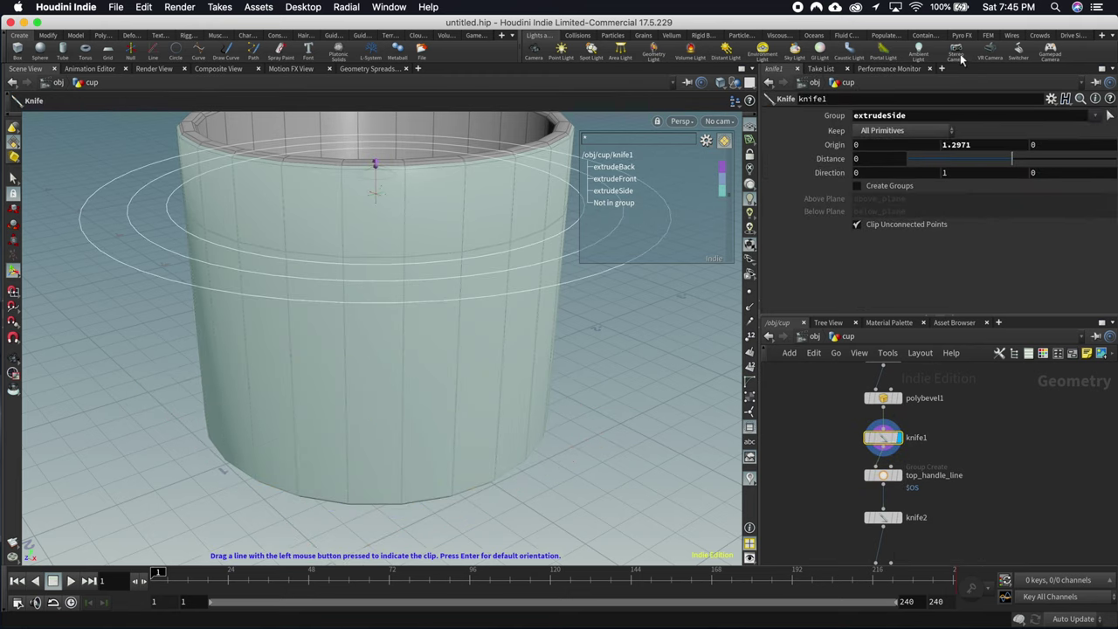
right_click(957, 145)
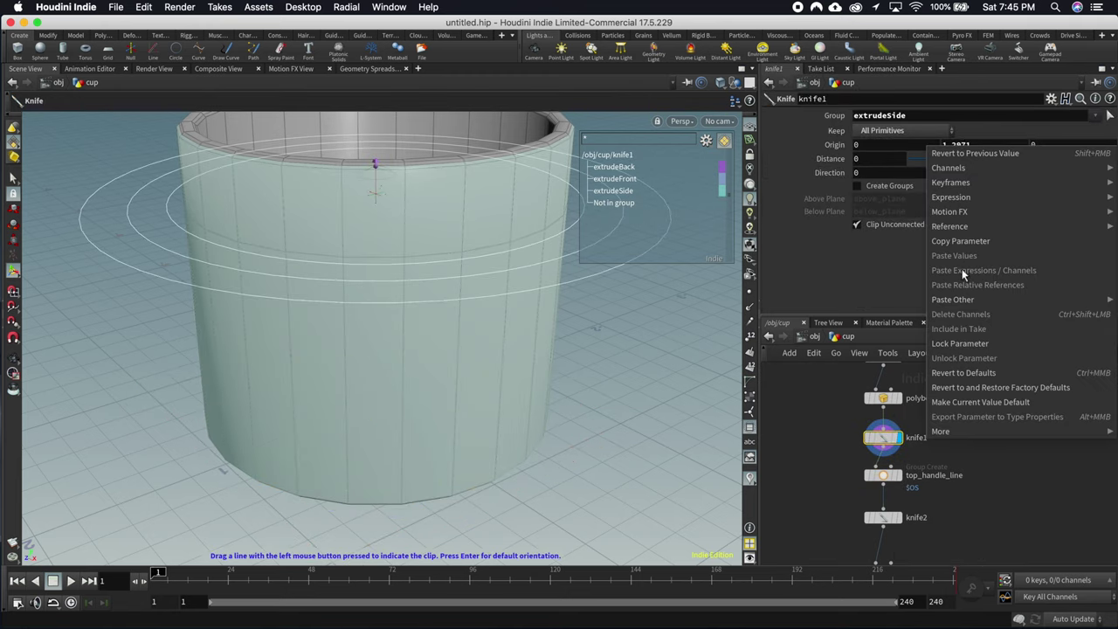
left_click(961, 241)
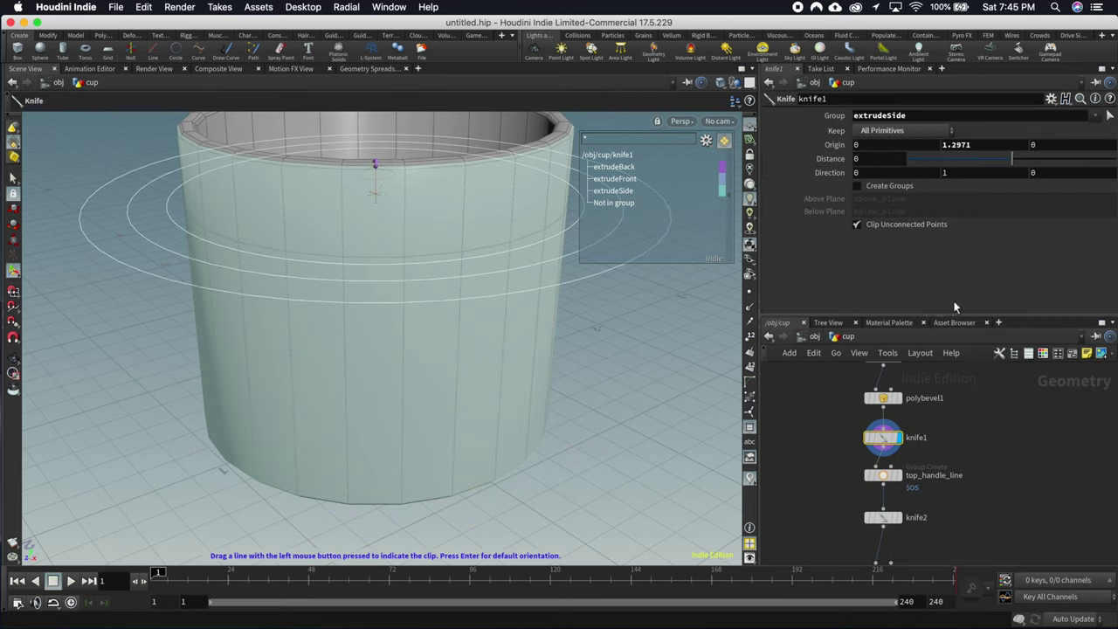
left_click(886, 479)
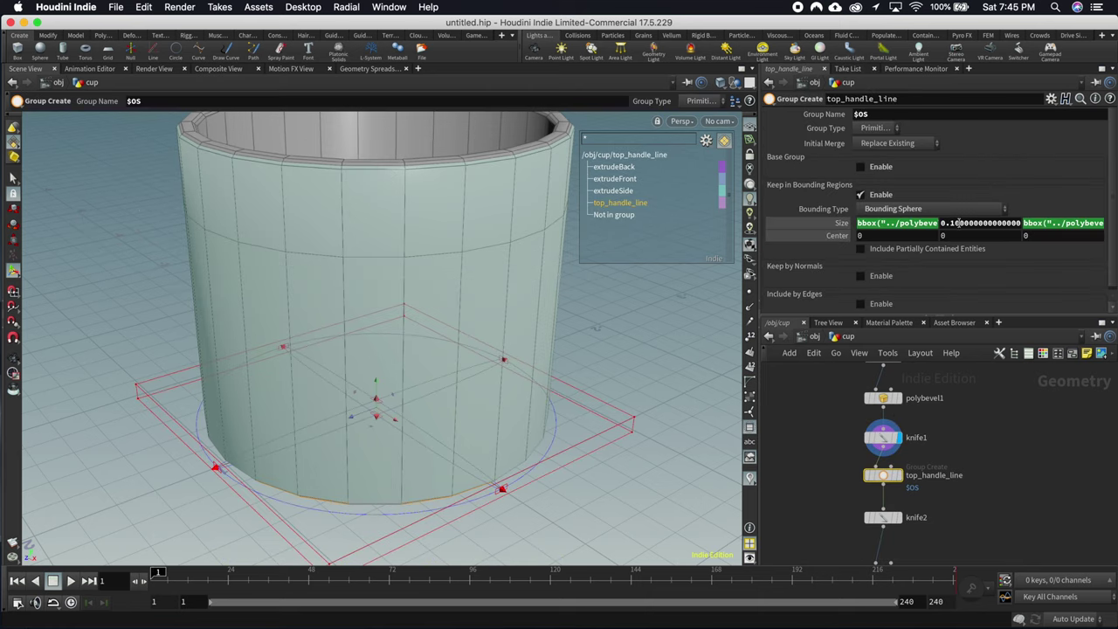
left_click(966, 236)
double_click(922, 236)
right_click(913, 236)
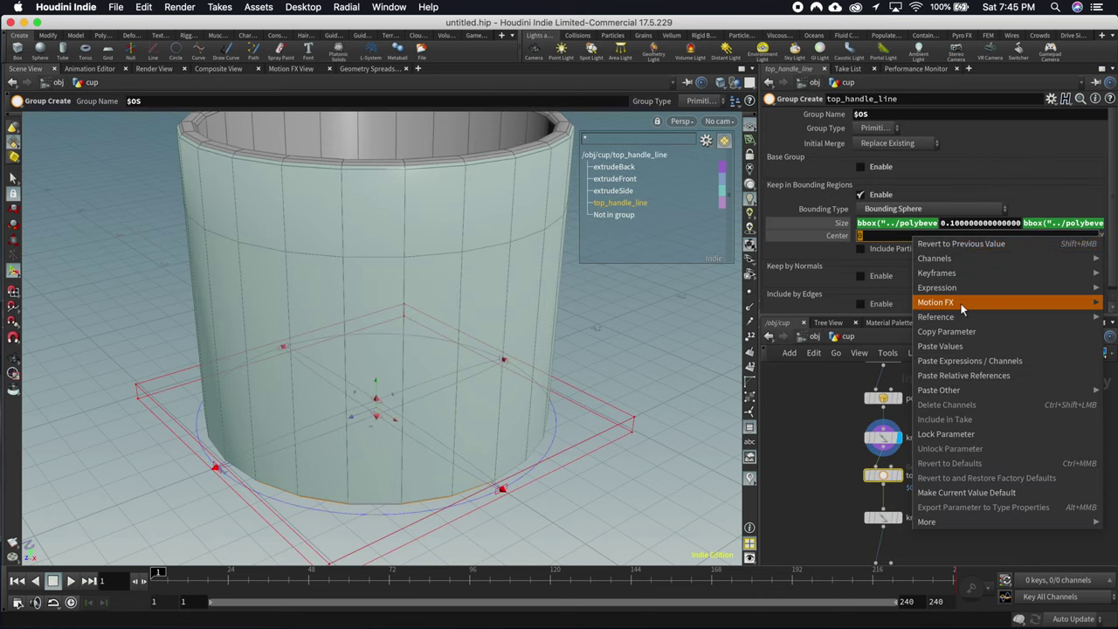
left_click(966, 379)
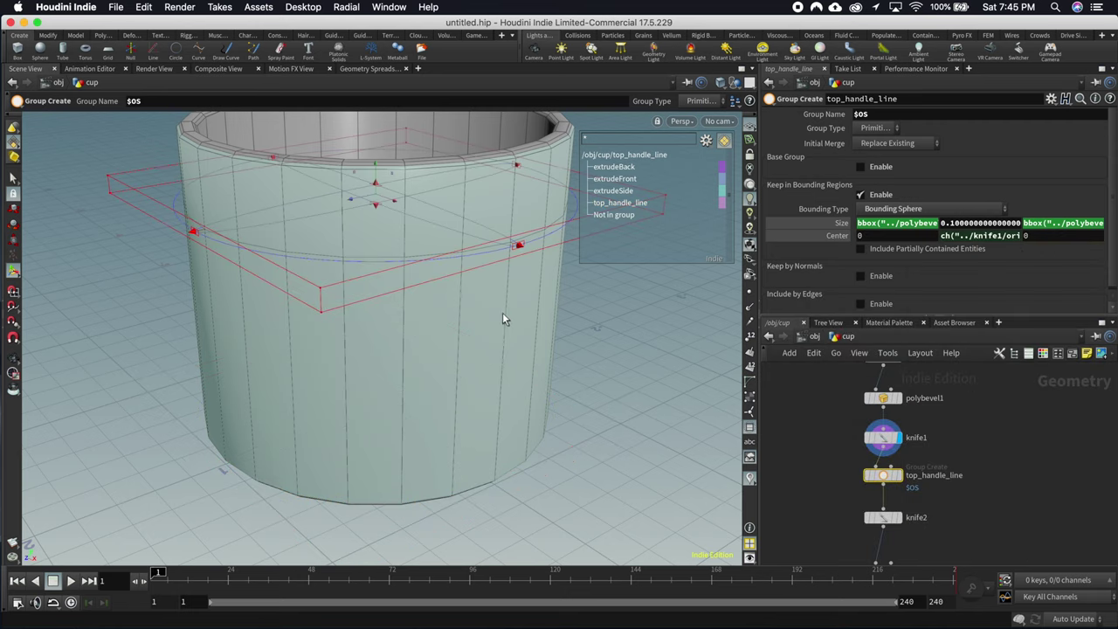
Step: Change the group type of top_handle_line to Edges
key("Escape")
left_click_drag(481, 323, 445, 324)
key("Return")
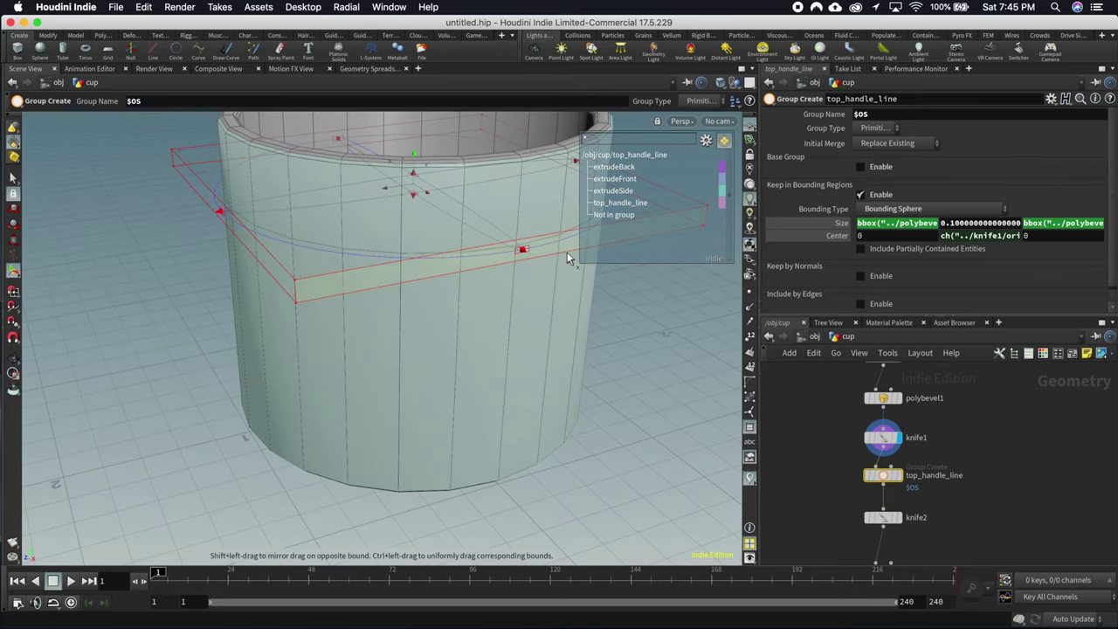
left_click(878, 129)
left_click(878, 152)
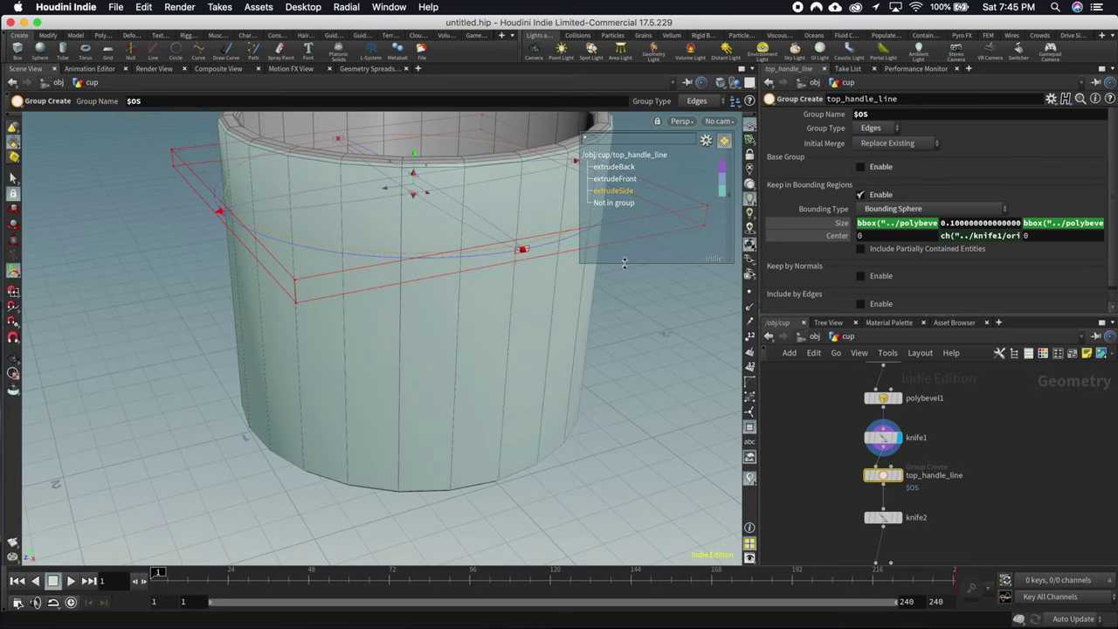
Step: Lower the knife1 cutting plane to a Y origin of about 1.02 and display the top_handle_line node
key("Escape")
mouse_move(624, 263)
left_mouse_down()
mouse_move(532, 292)
mouse_move(638, 274)
mouse_move(581, 222)
mouse_move(507, 272)
mouse_move(603, 257)
left_mouse_up()
key("Return")
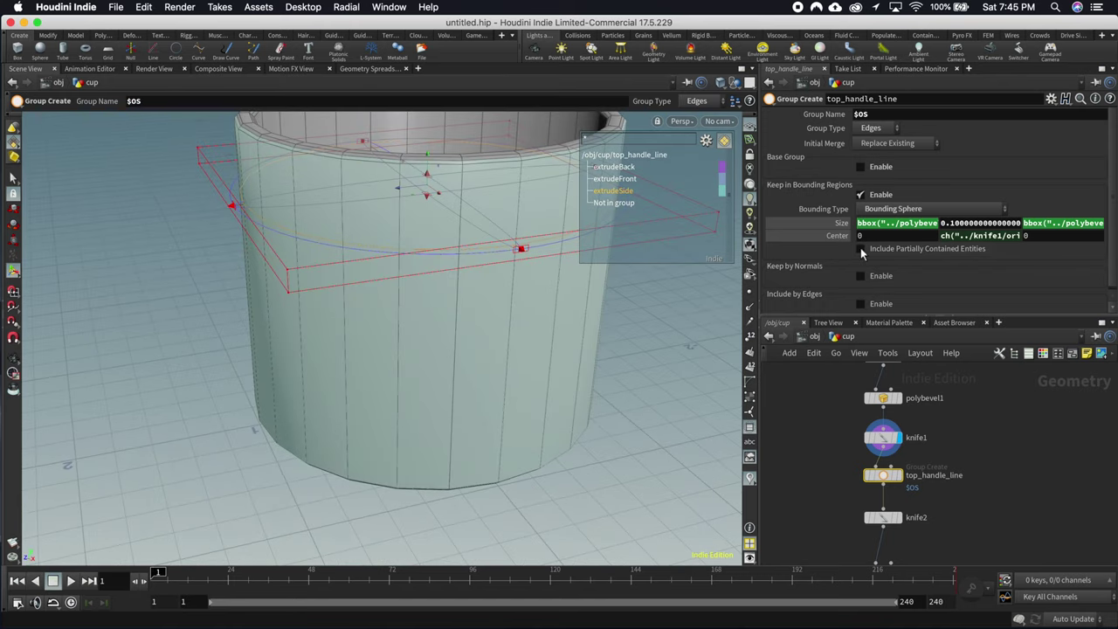
key("Escape")
left_click_drag(489, 301, 424, 275)
key("Return")
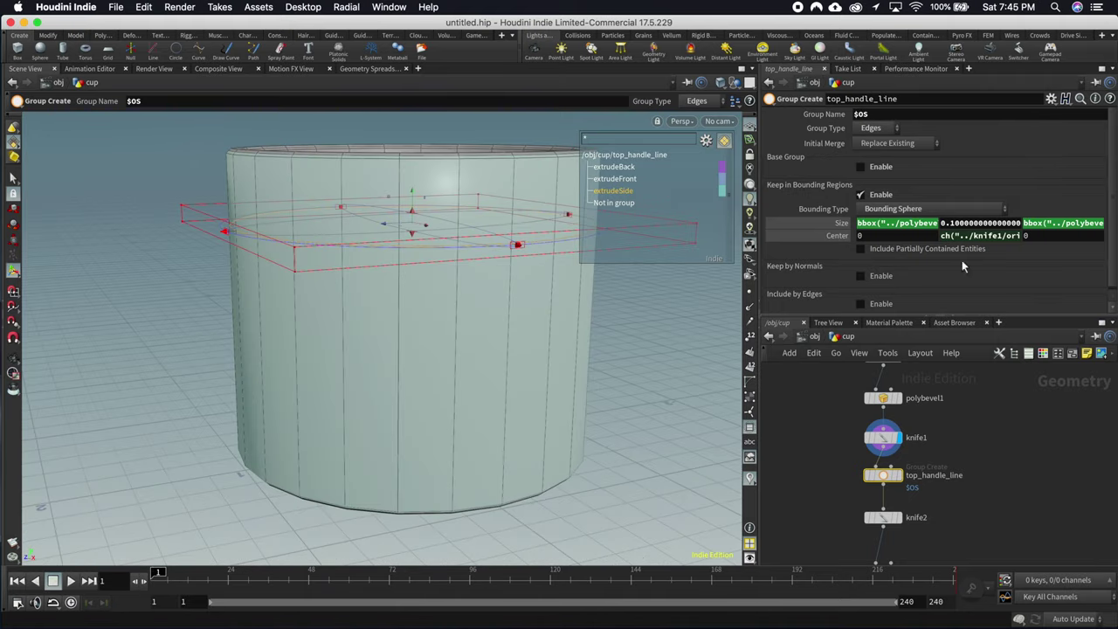
left_click(886, 442)
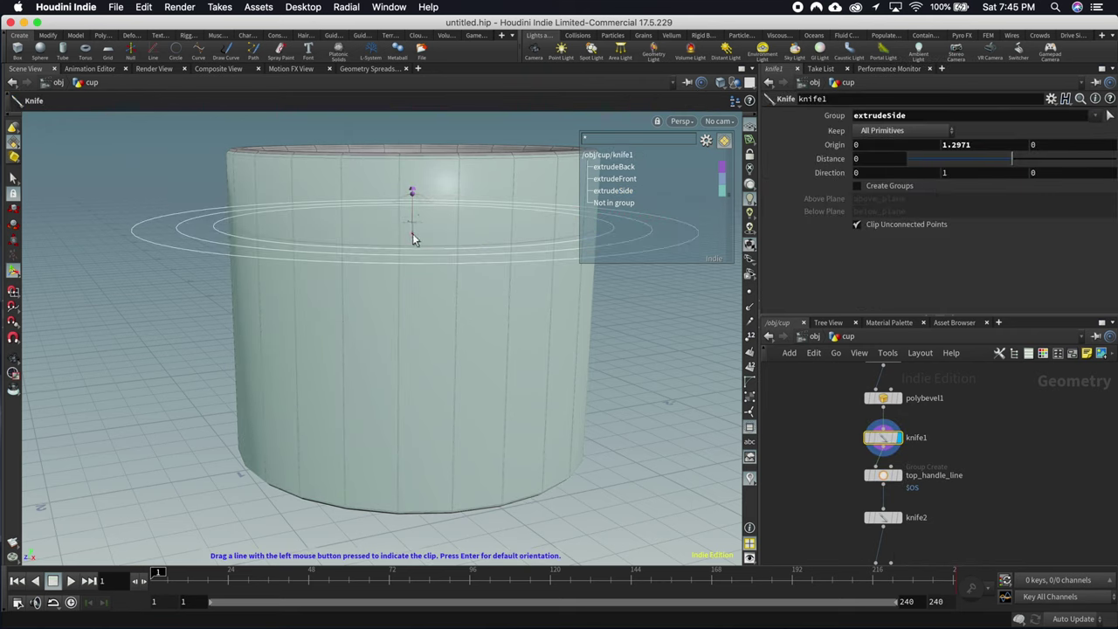
left_click_drag(414, 237, 418, 289)
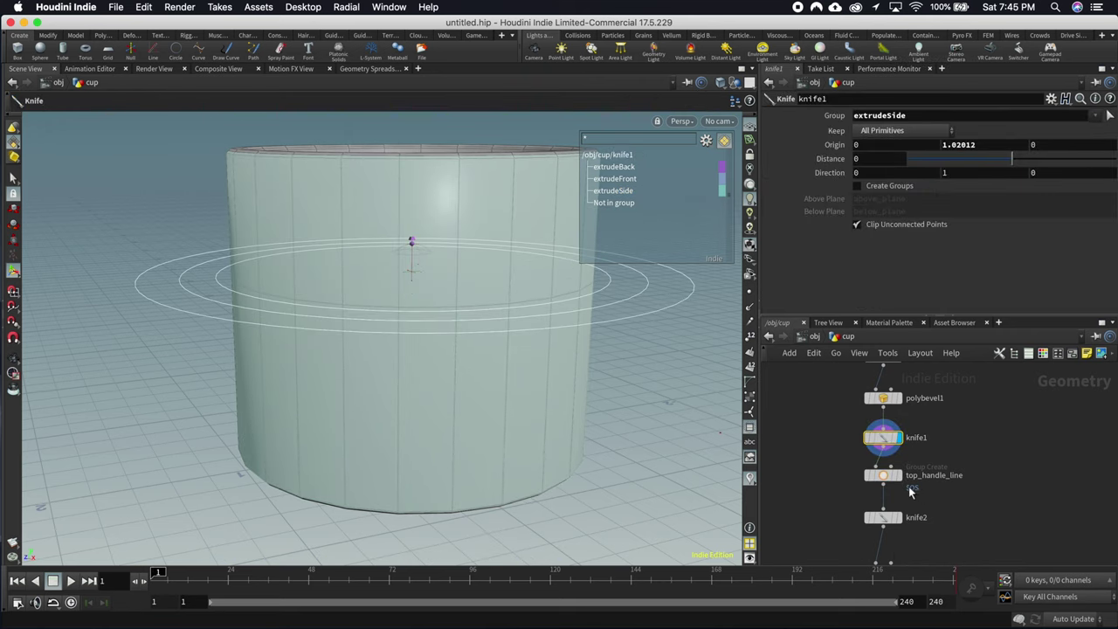
left_click(886, 476)
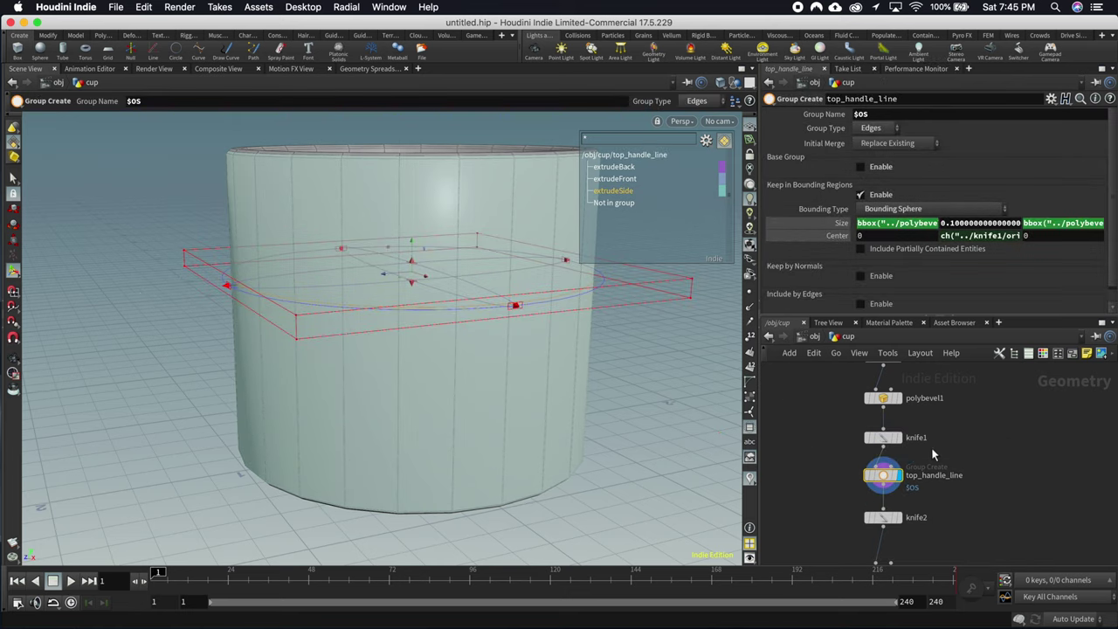
Step: Raise the knife1 cutting plane to a Y origin of about 1.42
left_click(883, 438)
left_click_drag(411, 277, 412, 205)
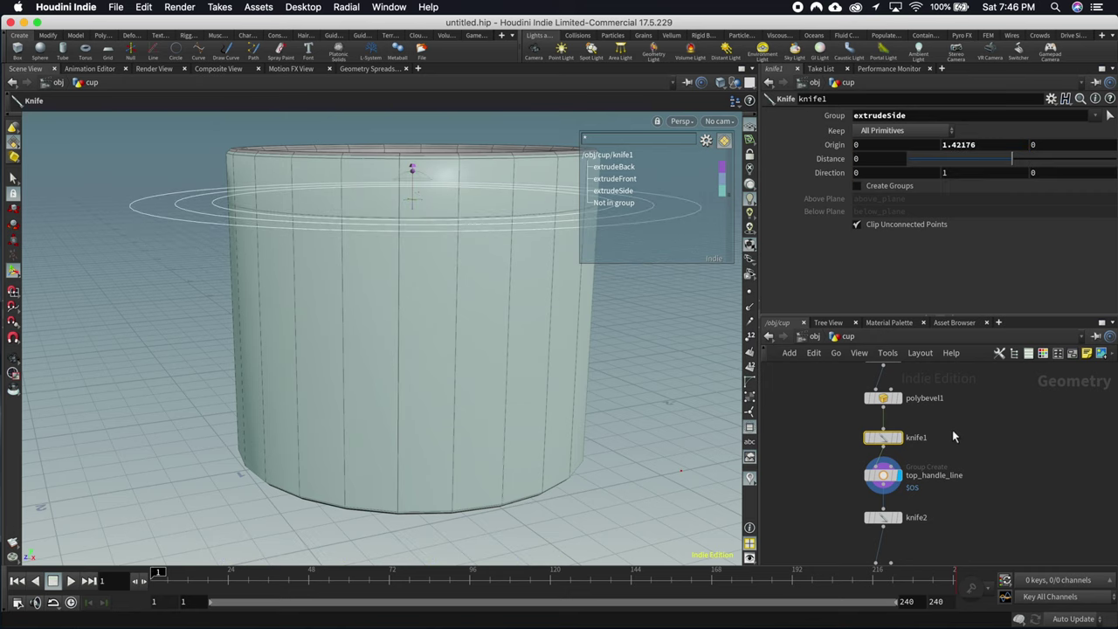
Step: Set the X center of top_handle_line's bounding sphere to the expression centroid("../knife1/",D_X)
left_click(884, 475)
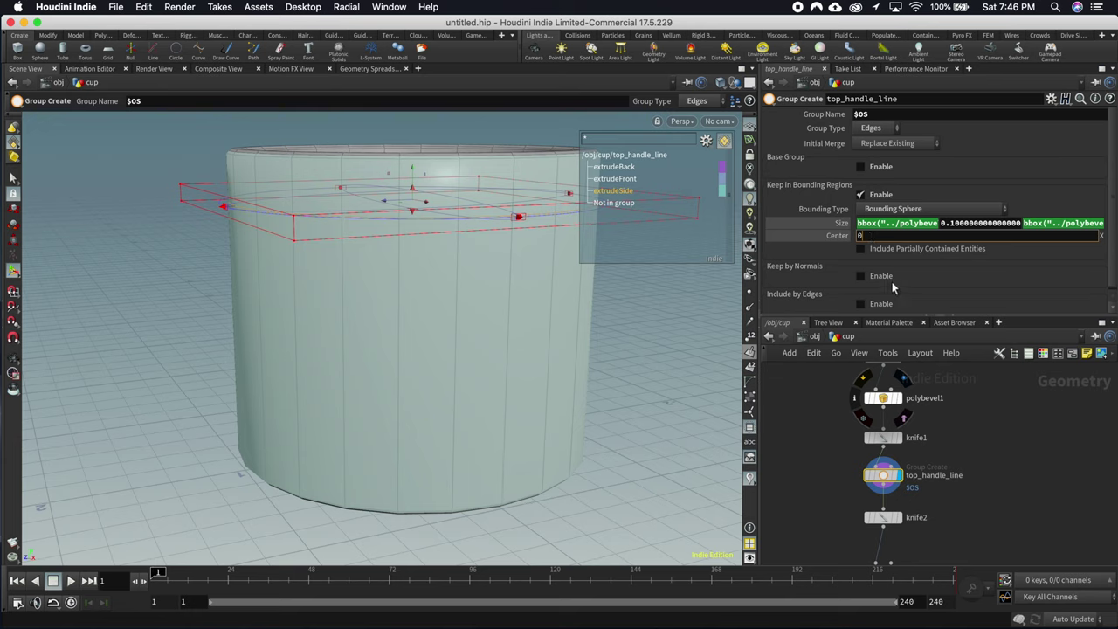
left_click(871, 236)
type("centroid(\"../kni")
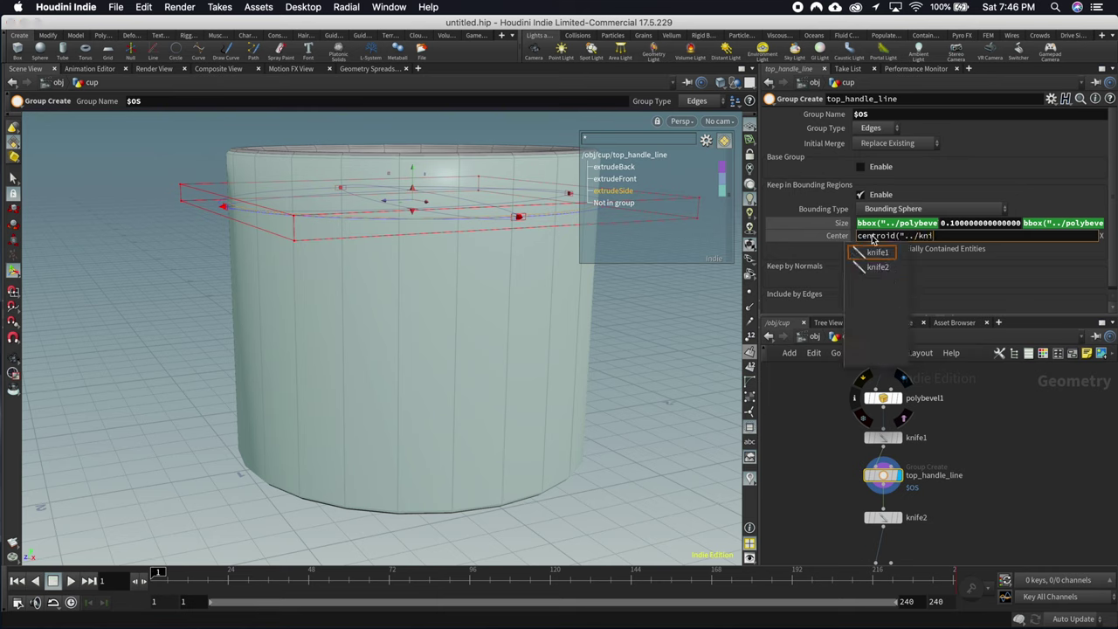
key("Return")
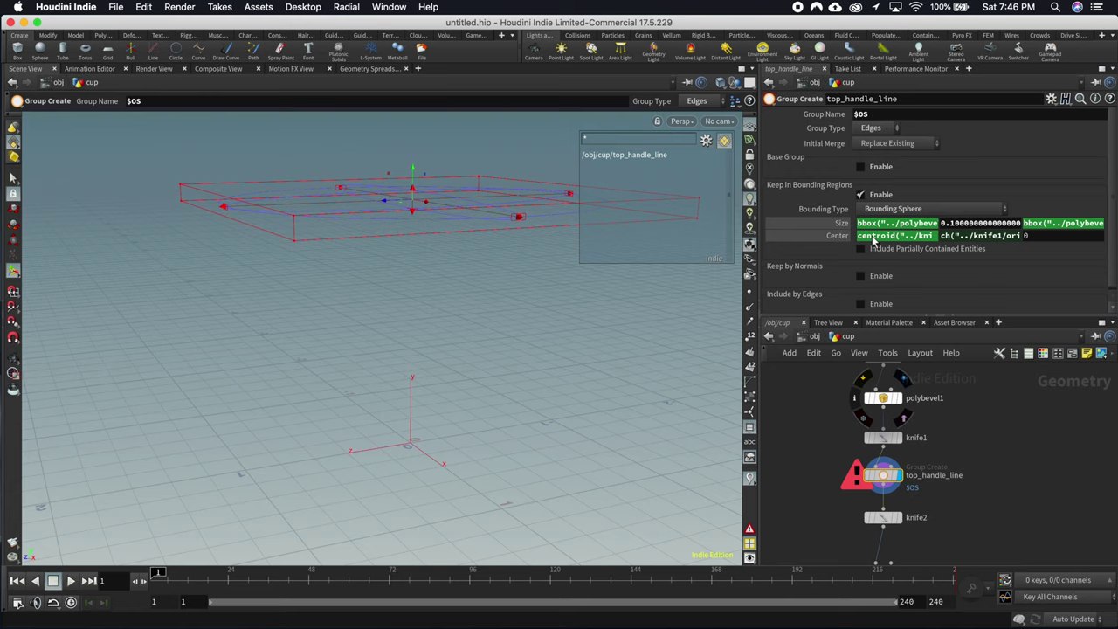
left_click(873, 237)
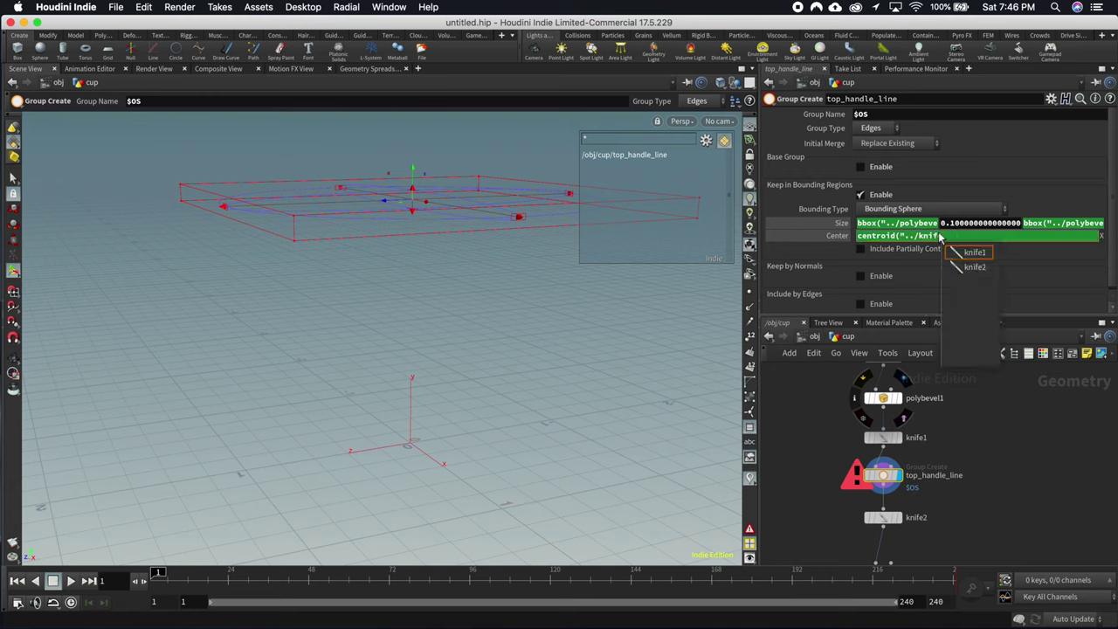
type("e1/\",")
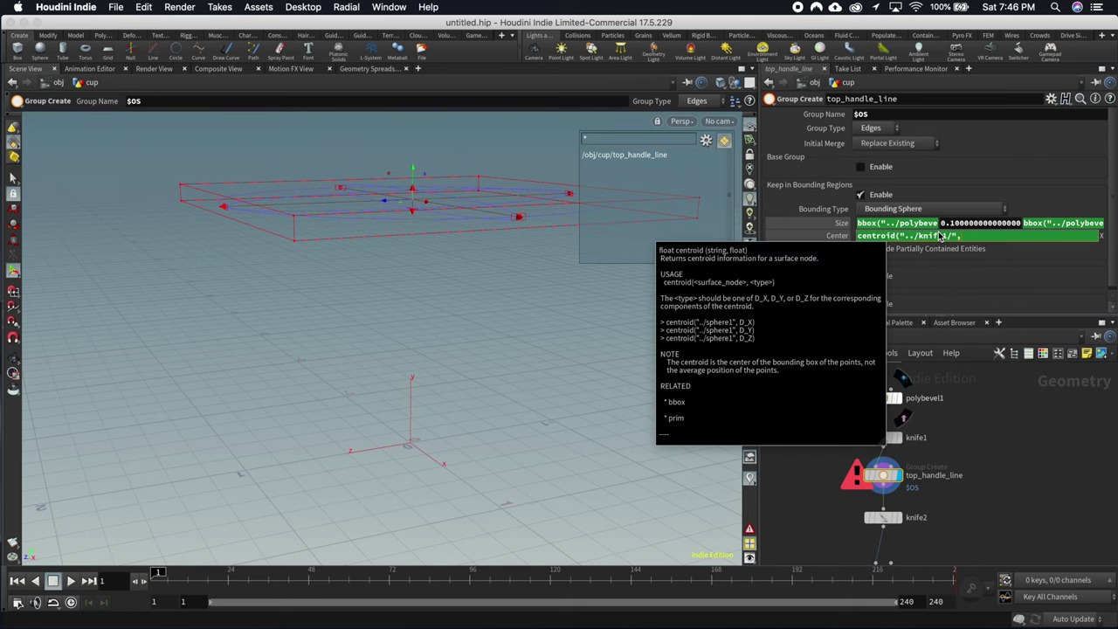
type("D_X")
key("Return")
Step: Copy the X center expression to the bounding sphere's Z center and change its type to D_Z
left_click(924, 236)
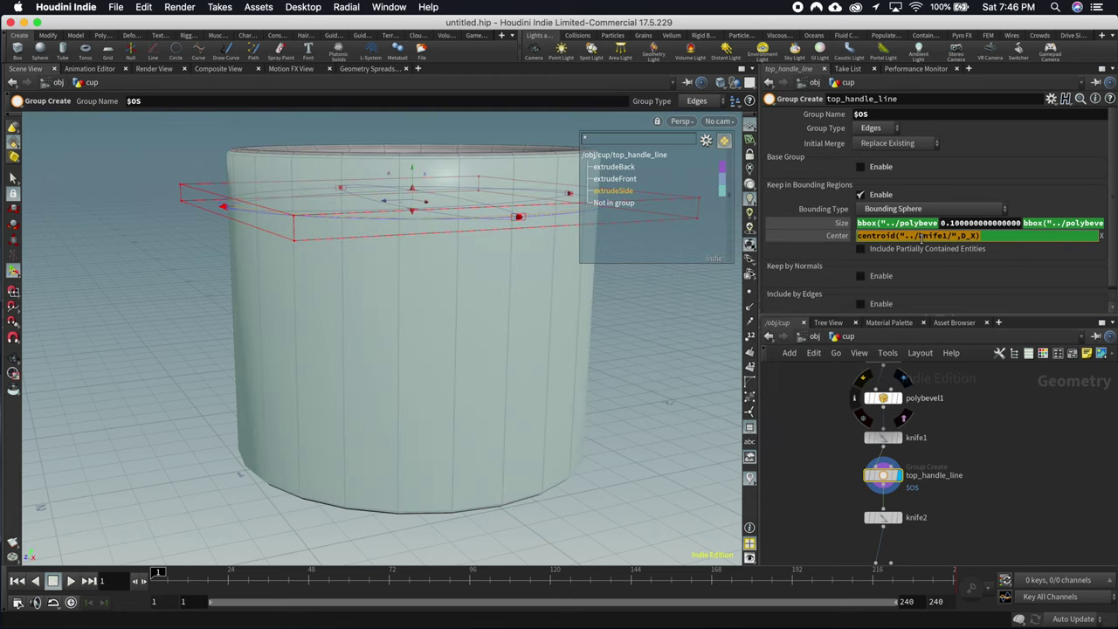
type("0")
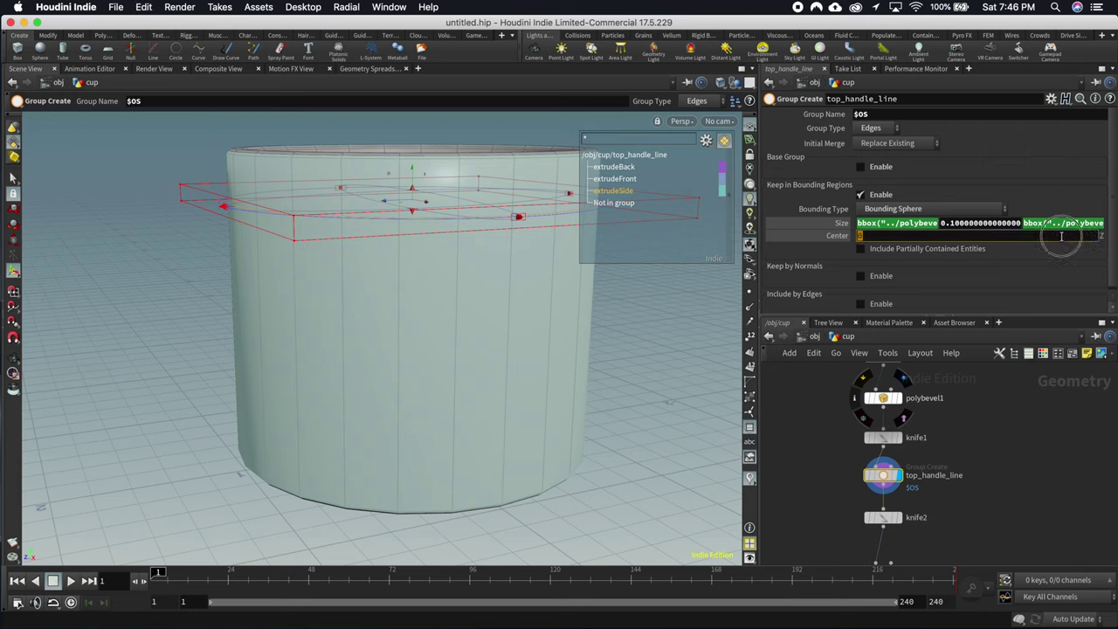
key("super+z")
key("BackSpace")
type("Z")
key("Return")
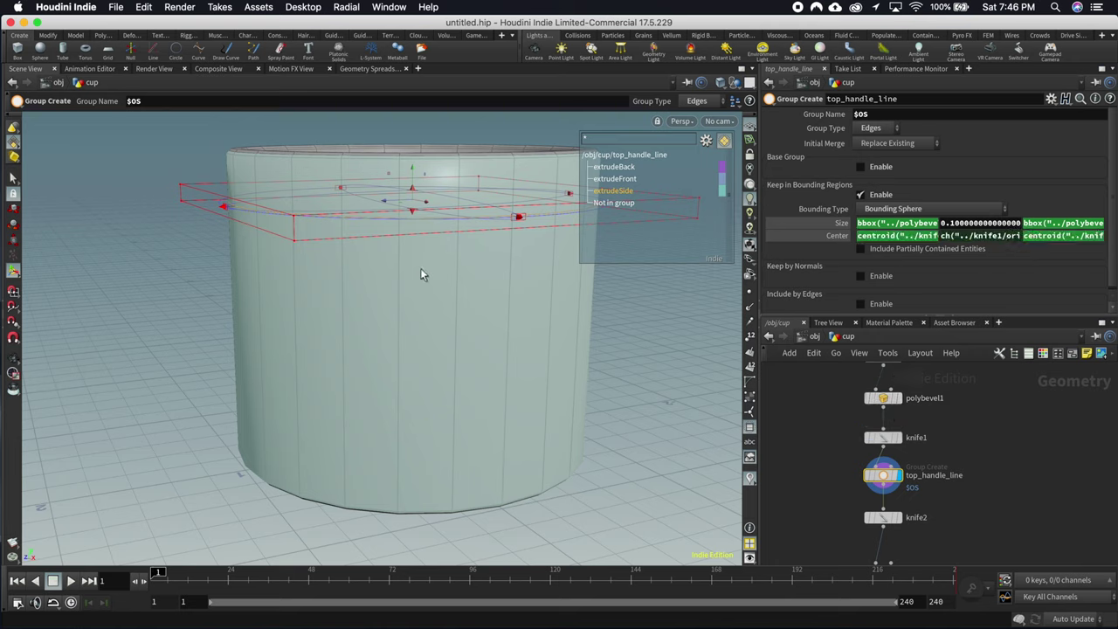
Step: Duplicate top_handle_line between knife2 and subdivide1 and rename the copy btm_handle_line
scroll(969, 482, "down", 3)
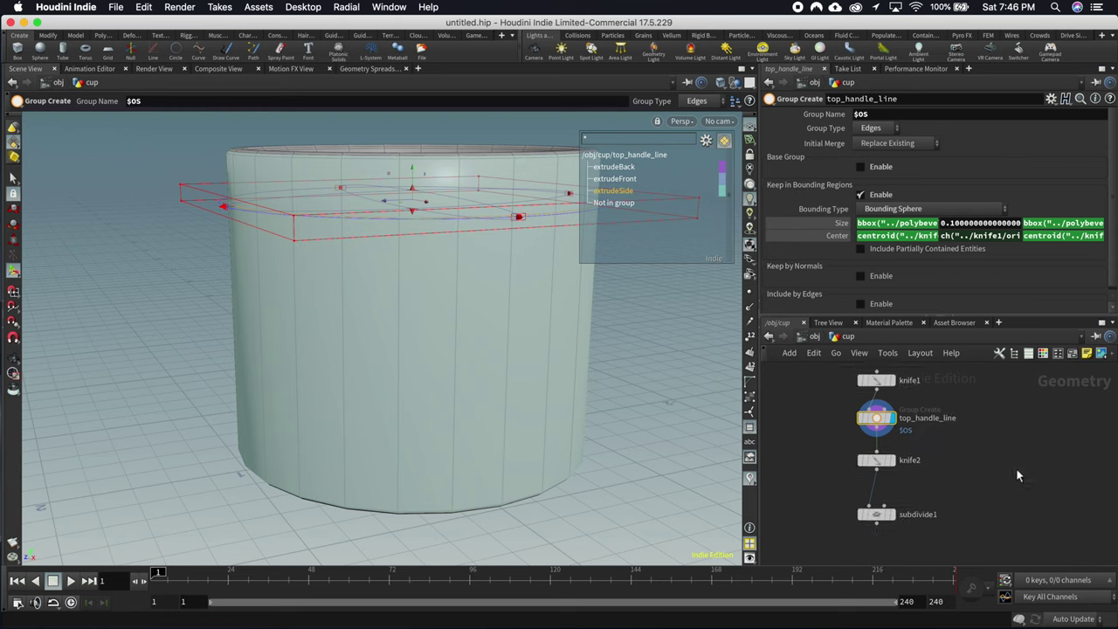
scroll(1017, 476, "down", 3)
scroll(1015, 437, "up", 2)
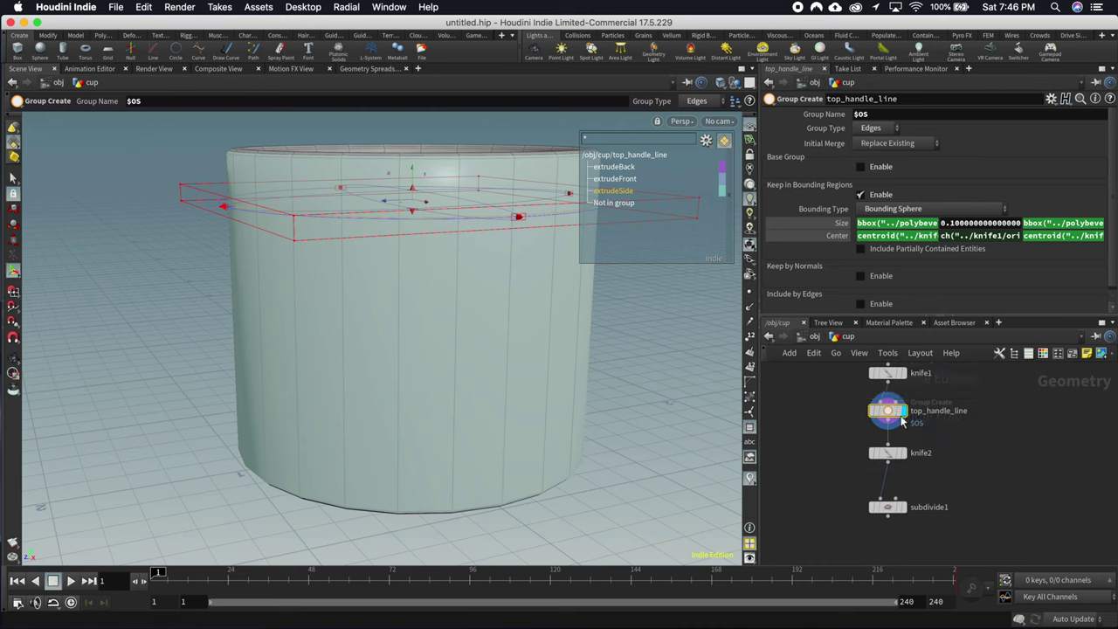
left_click_drag(887, 410, 884, 479, "alt")
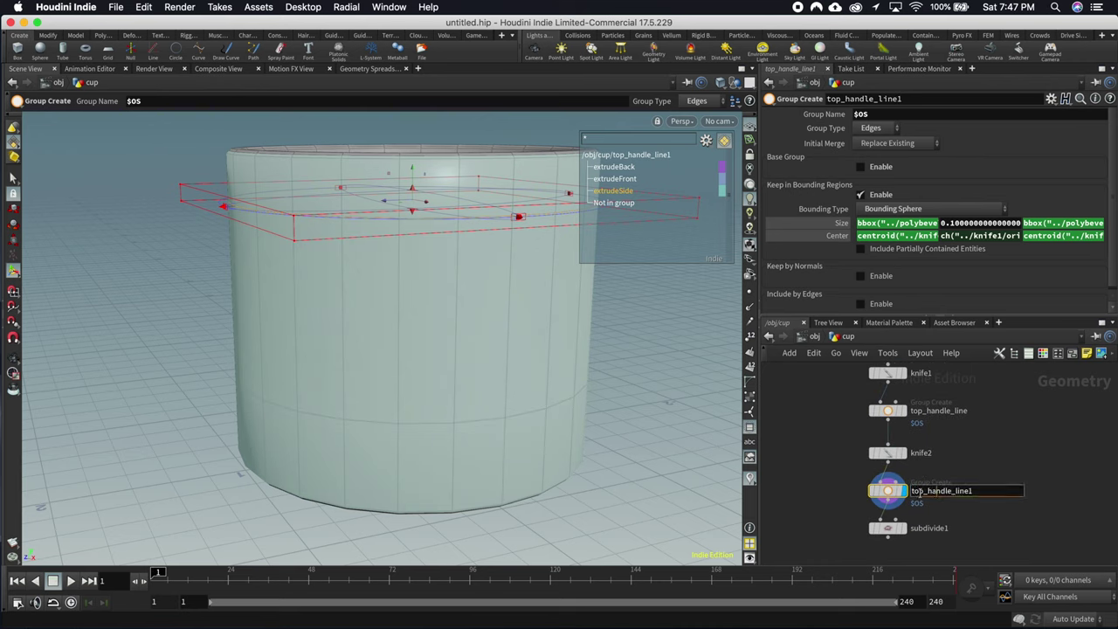
mouse_move(902, 494)
type("btm")
key("Return")
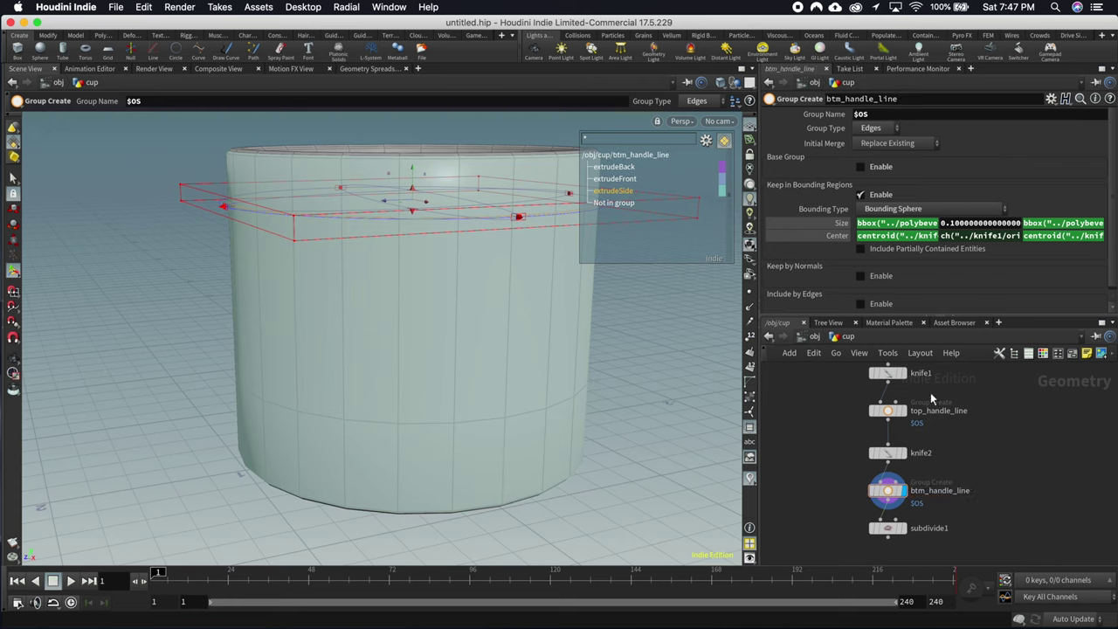
Step: Link the Y center of btm_handle_line's bounding sphere to the Y origin of knife2 with a relative reference
left_click(887, 452)
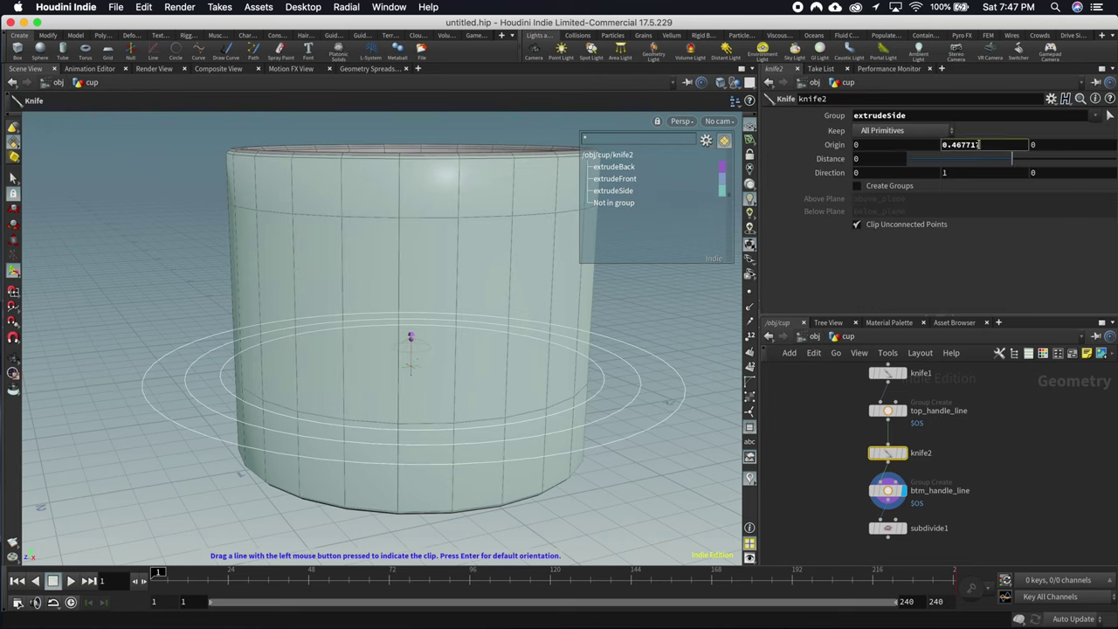
right_click(977, 145)
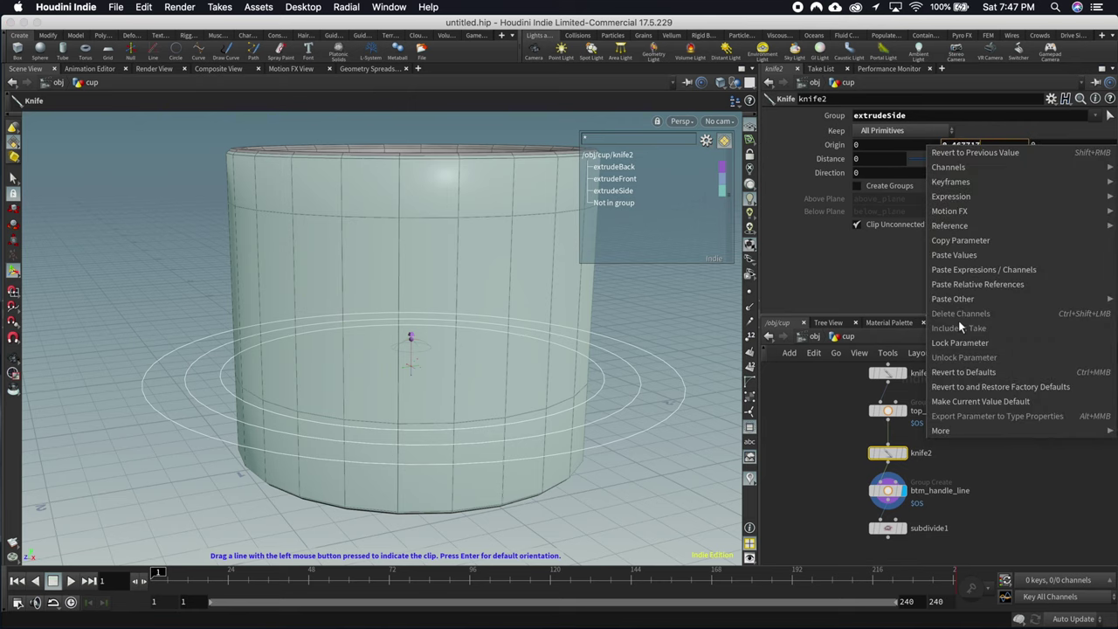
left_click(961, 254)
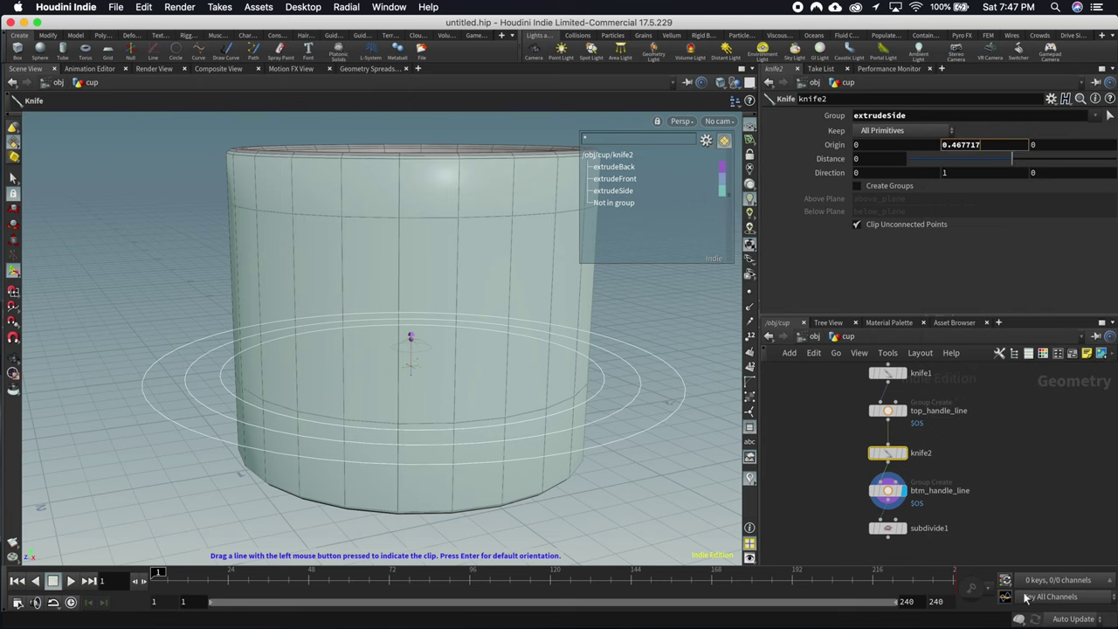
left_click(893, 494)
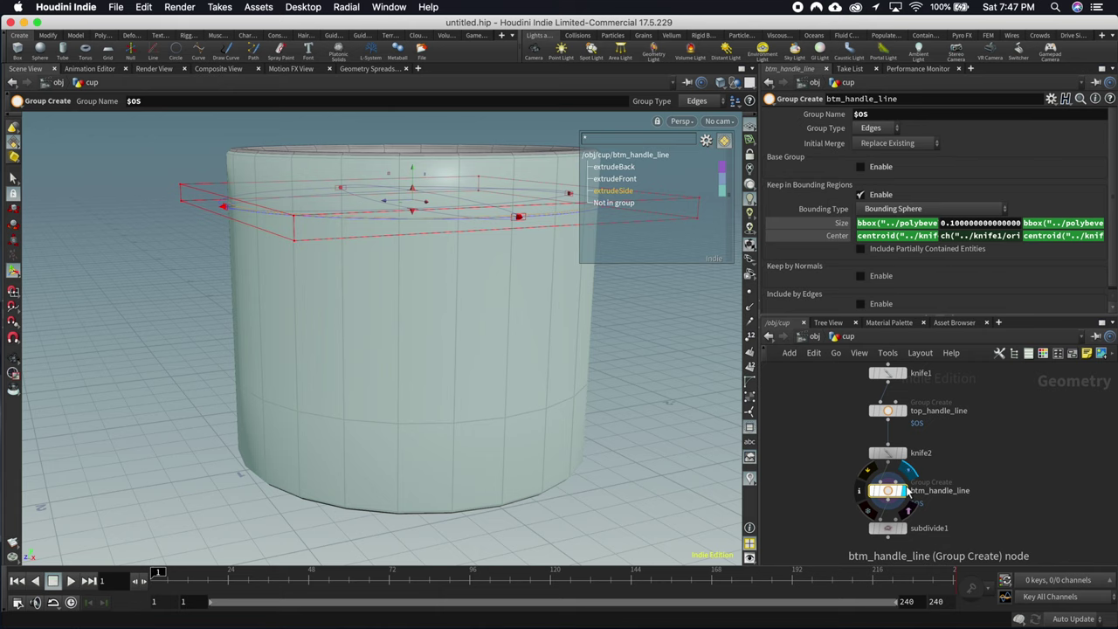
left_click(962, 236)
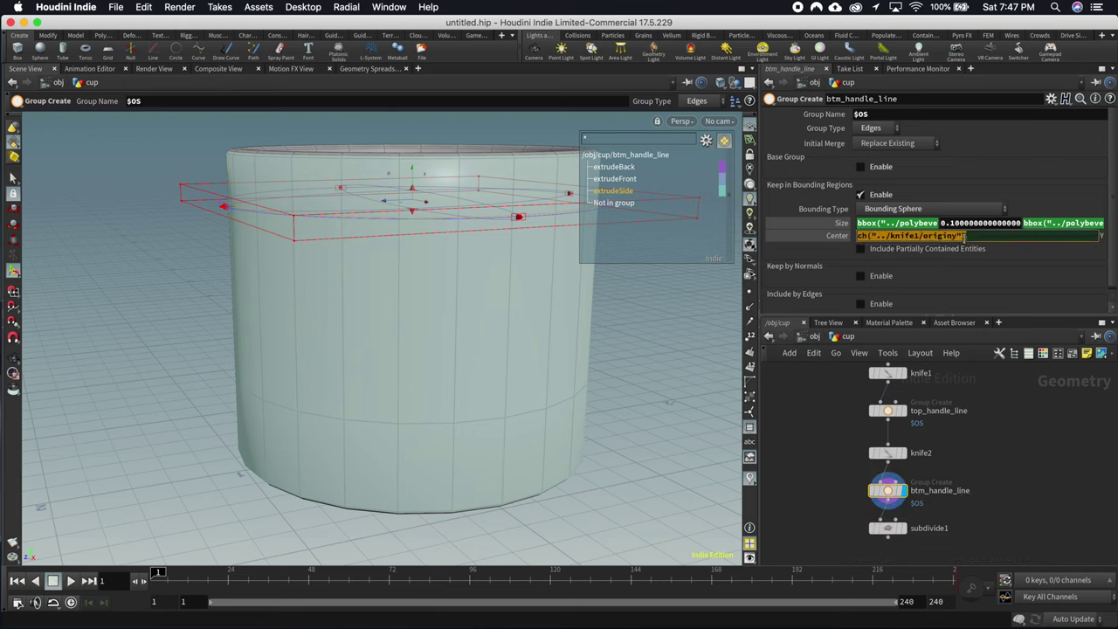
right_click(973, 234)
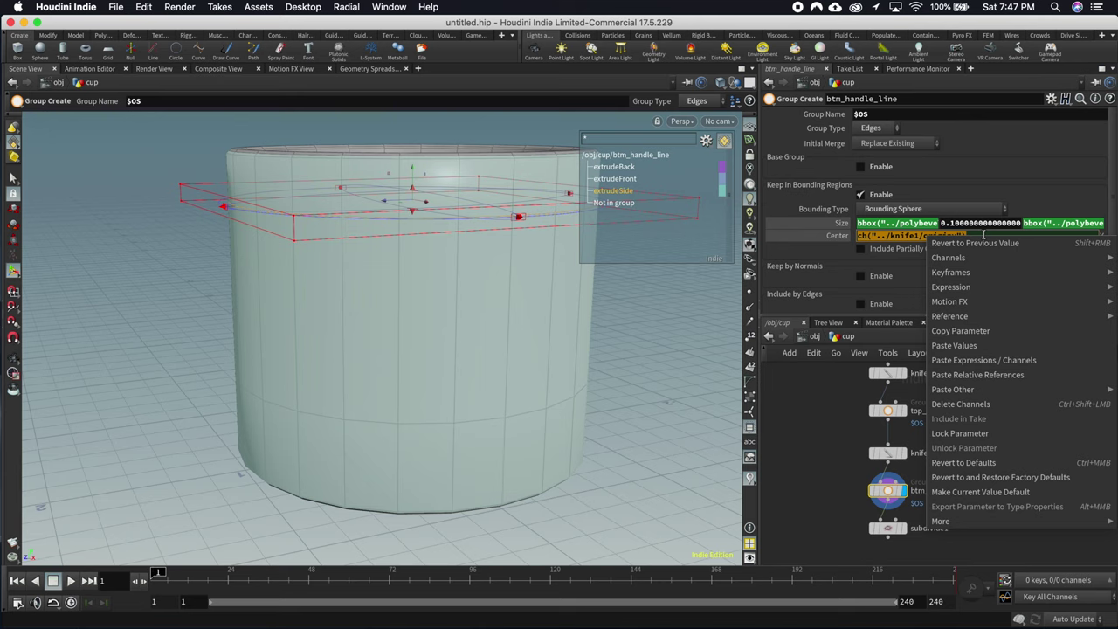
left_click(985, 376)
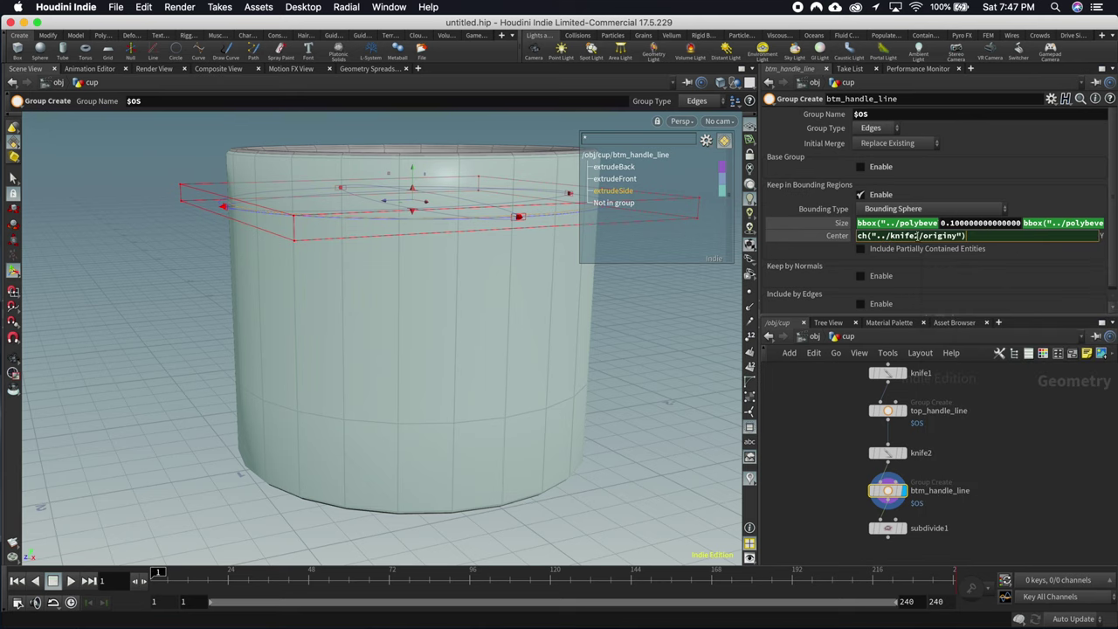
key("Return")
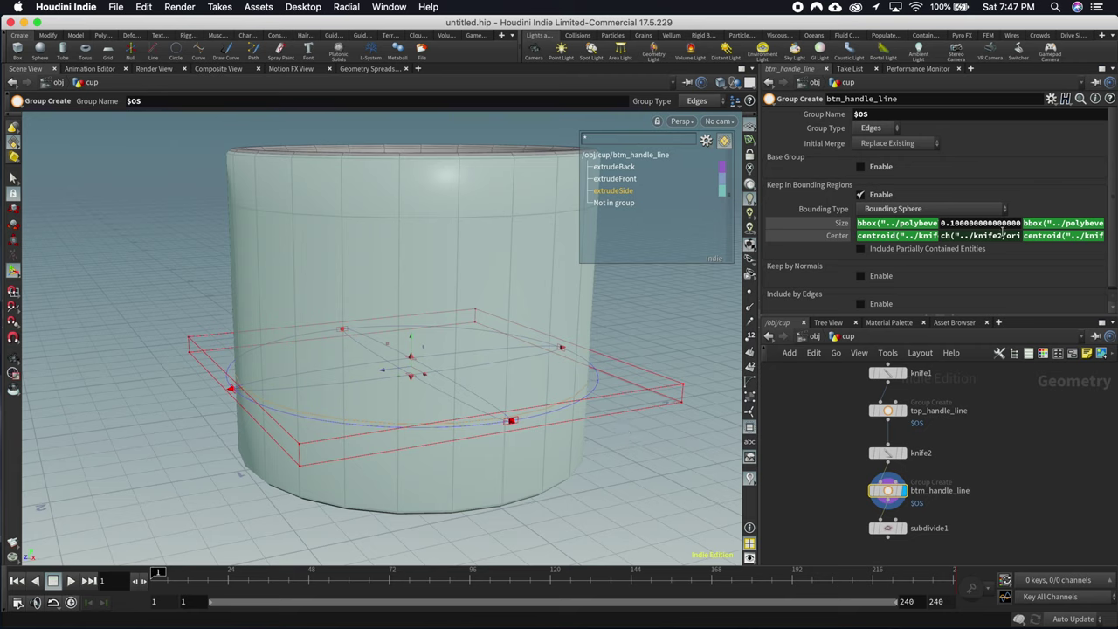
Step: Change the X center expression of btm_handle_line's bounding sphere to centroid("../knife2/",D_X)
left_click(919, 234)
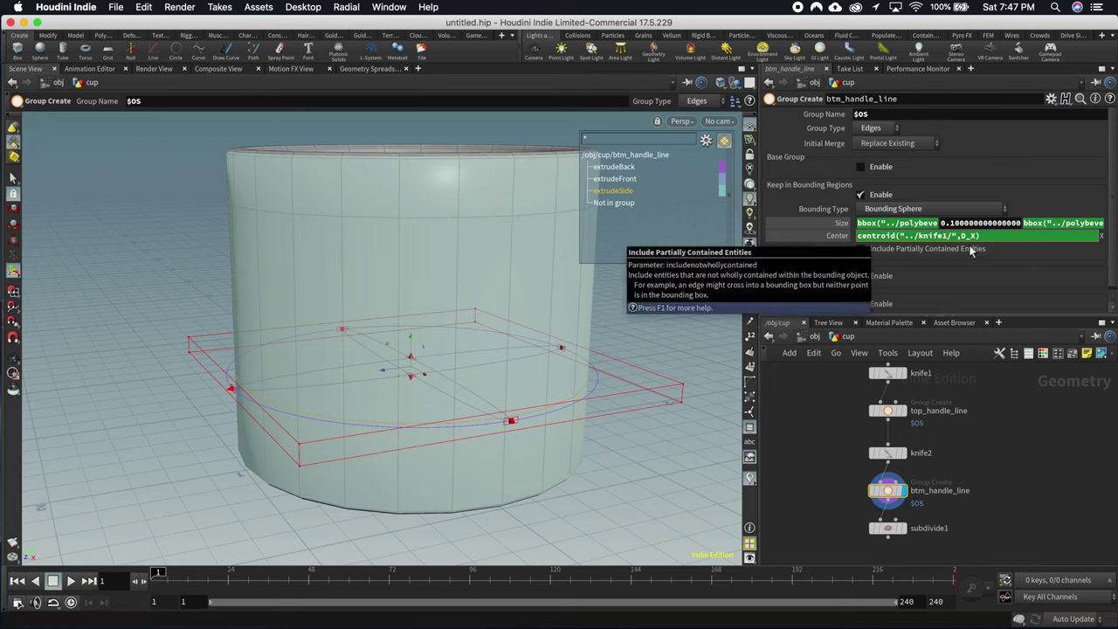
key("BackSpace")
key("BackSpace")
key("BackSpace")
key("BackSpace")
key("BackSpace")
key("BackSpace")
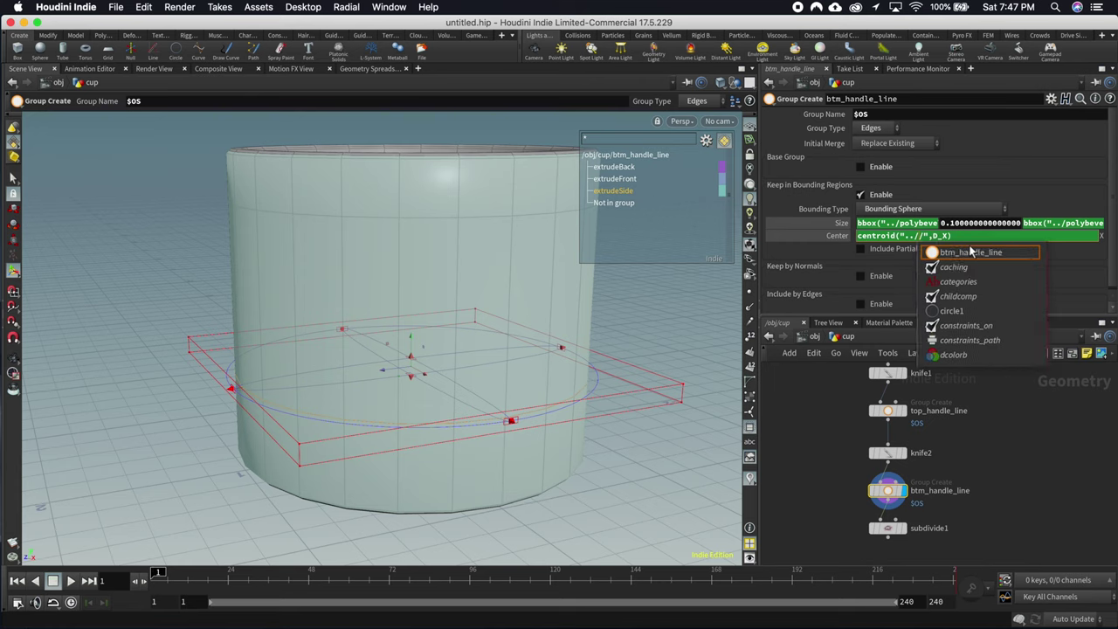
type("knife2/")
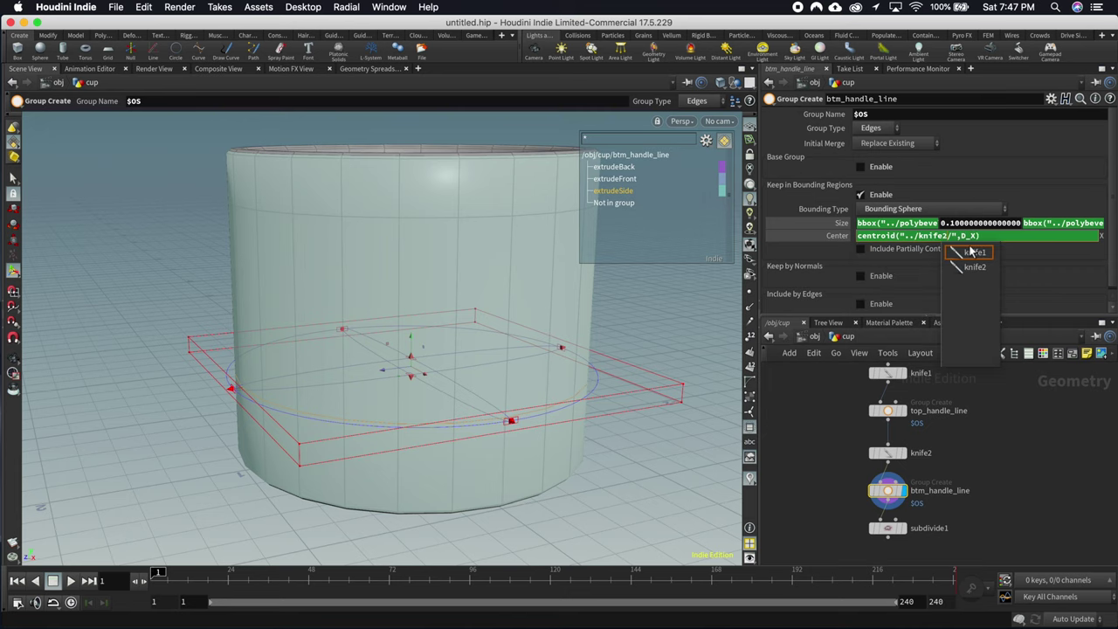
key("Return")
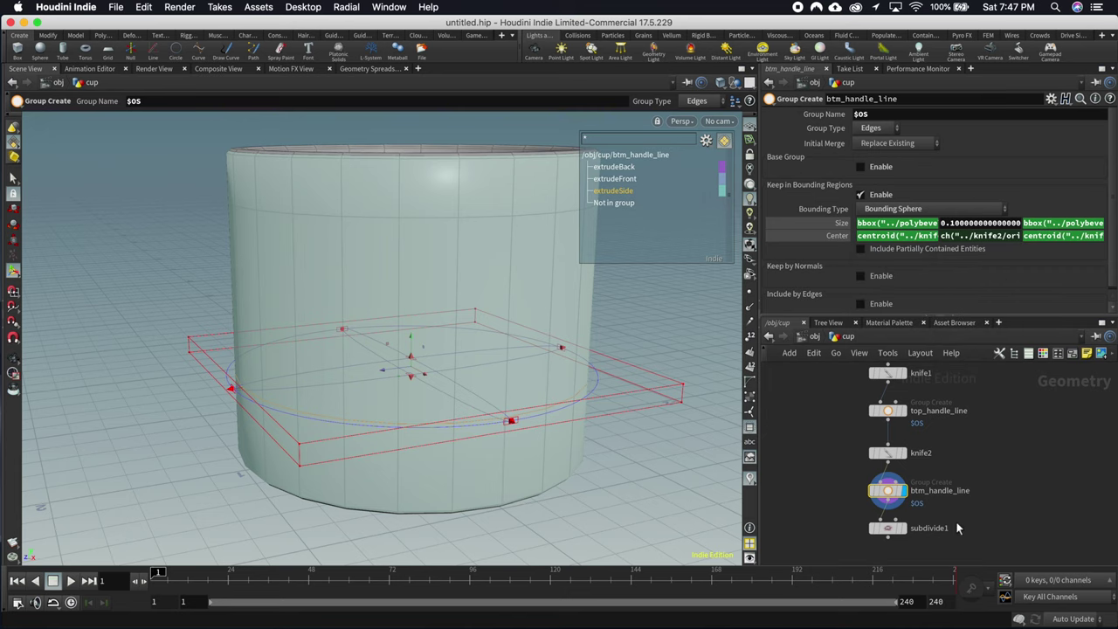
Step: Display the subdivide1 node to inspect the subdivided cup
left_click(887, 528)
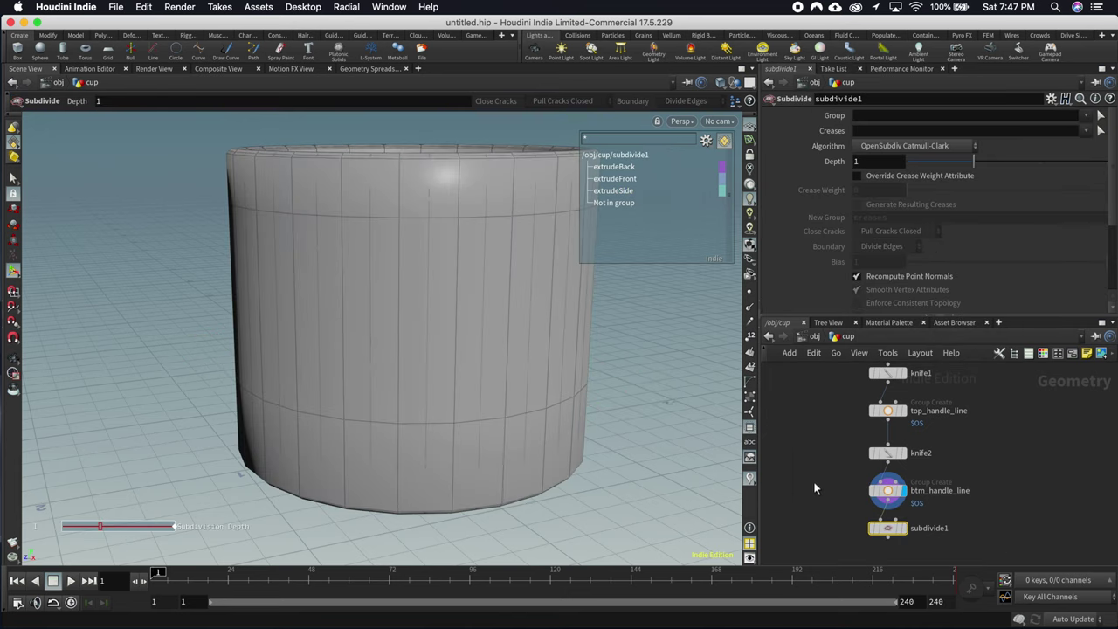
left_click(905, 530)
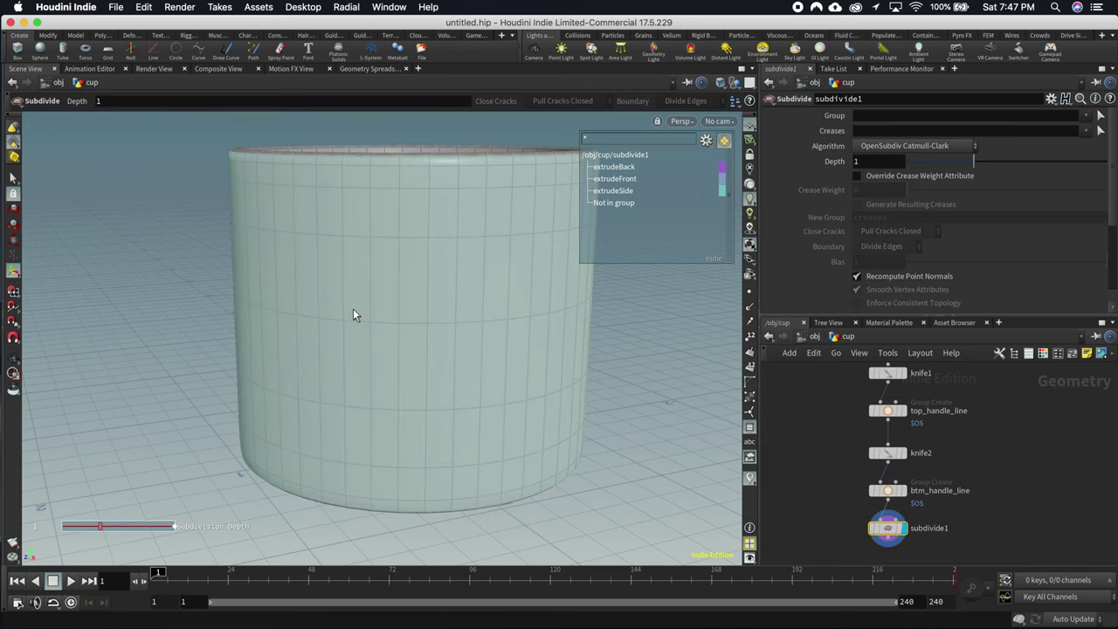
mouse_move(355, 315)
left_mouse_down()
mouse_move(361, 329)
mouse_move(370, 302)
left_mouse_up()
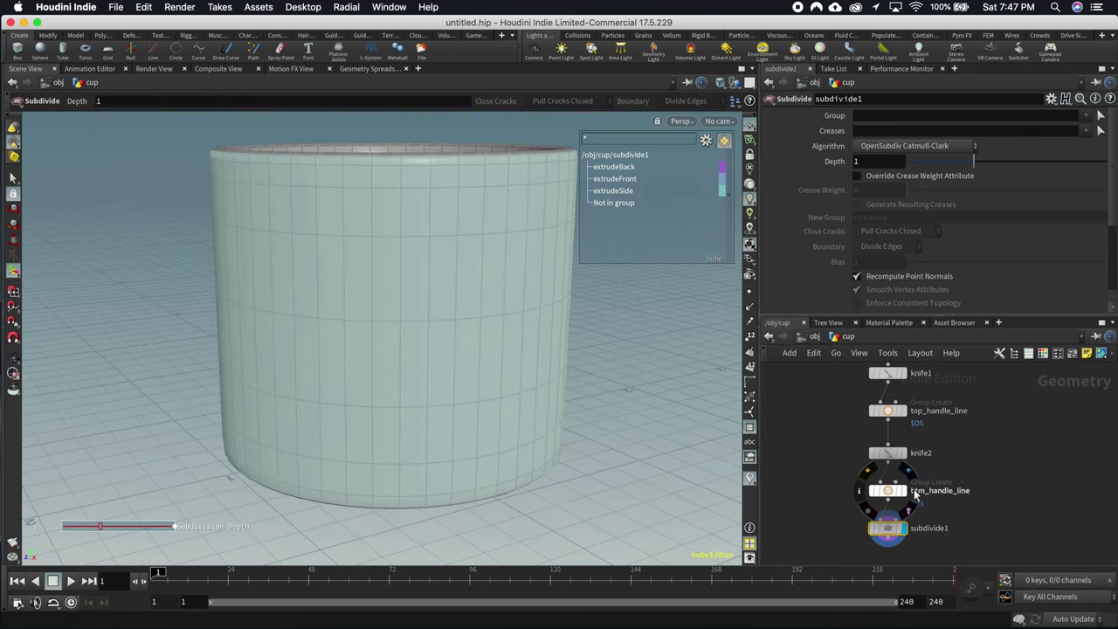
Step: Move subdivide1 down and insert a PolyBevel node between btm_handle_line and subdivide1
scroll(943, 481, "down", 2)
mouse_move(897, 509)
left_mouse_down()
mouse_move(891, 529)
mouse_move(892, 445)
mouse_move(901, 492)
left_mouse_up()
scroll(915, 461, "up", 3)
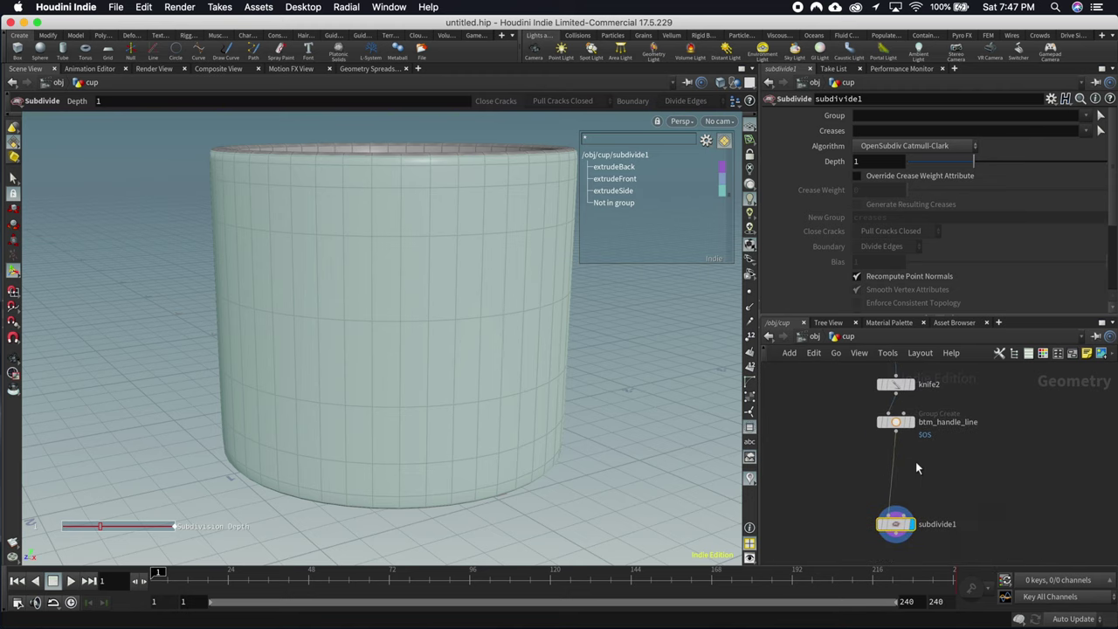
key("Tab")
type("crease")
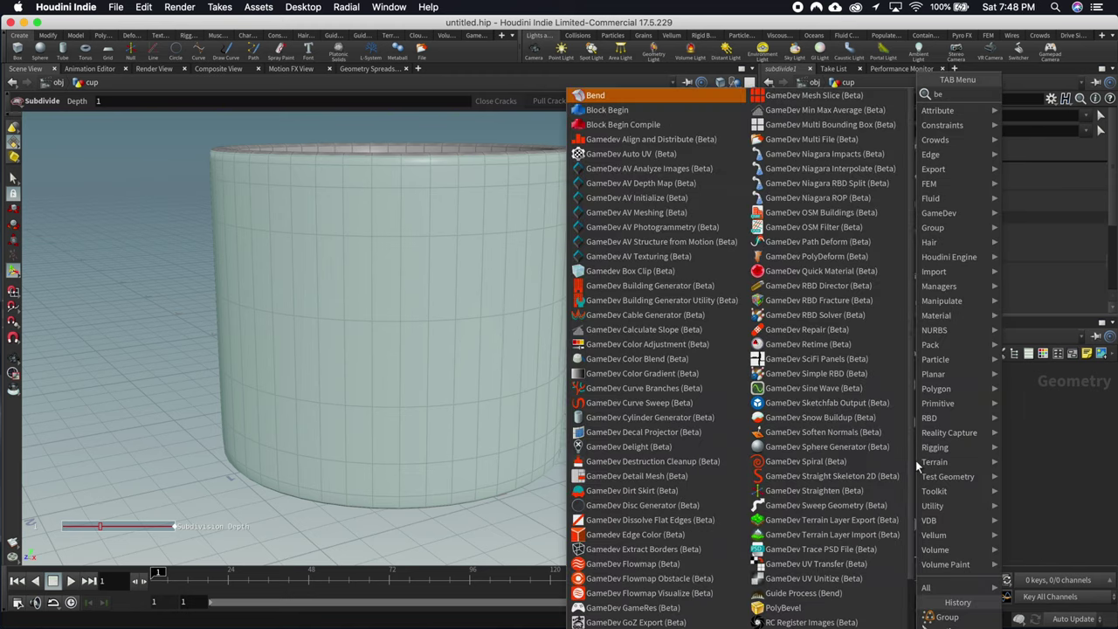
key("Return")
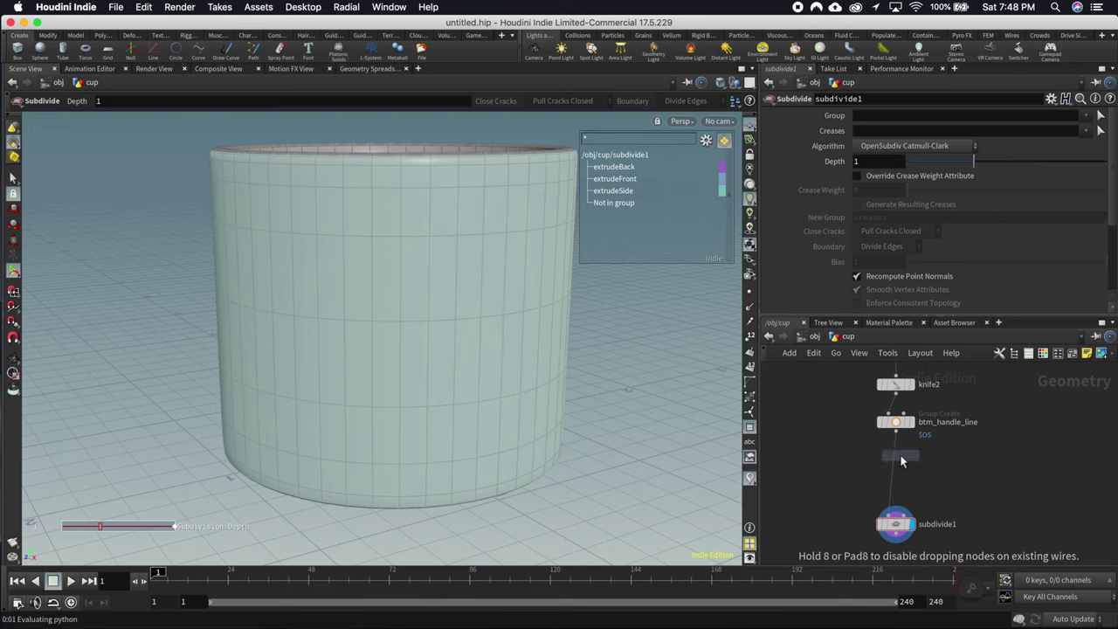
left_click(897, 456)
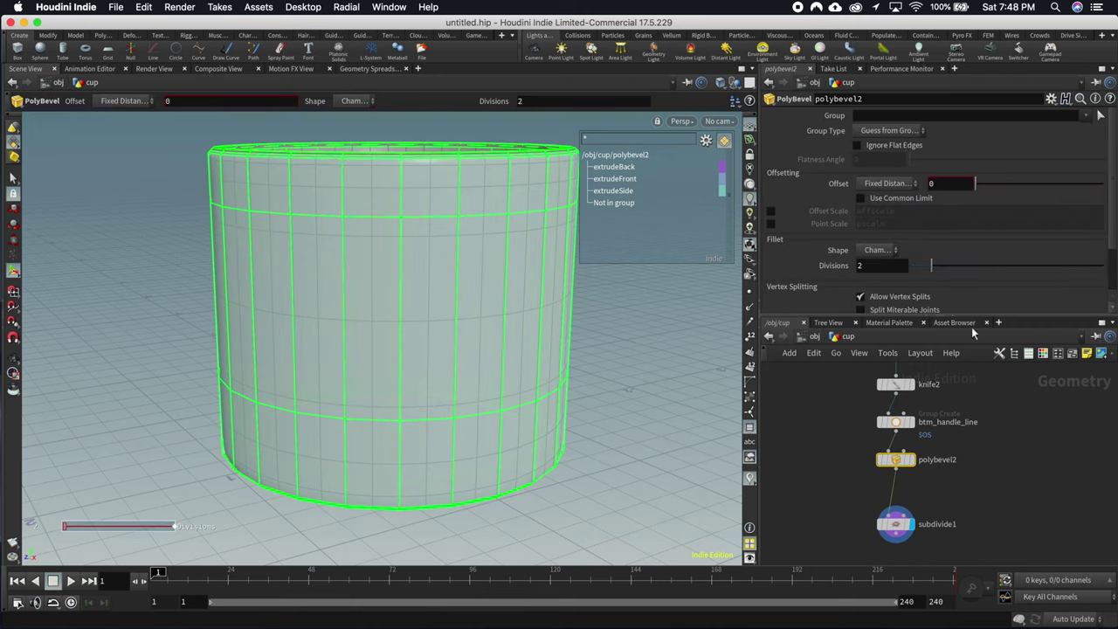
Step: Bevel the top_handle_line group in polybevel2 with an offset of 0.078 and 1 division
left_click(1099, 116)
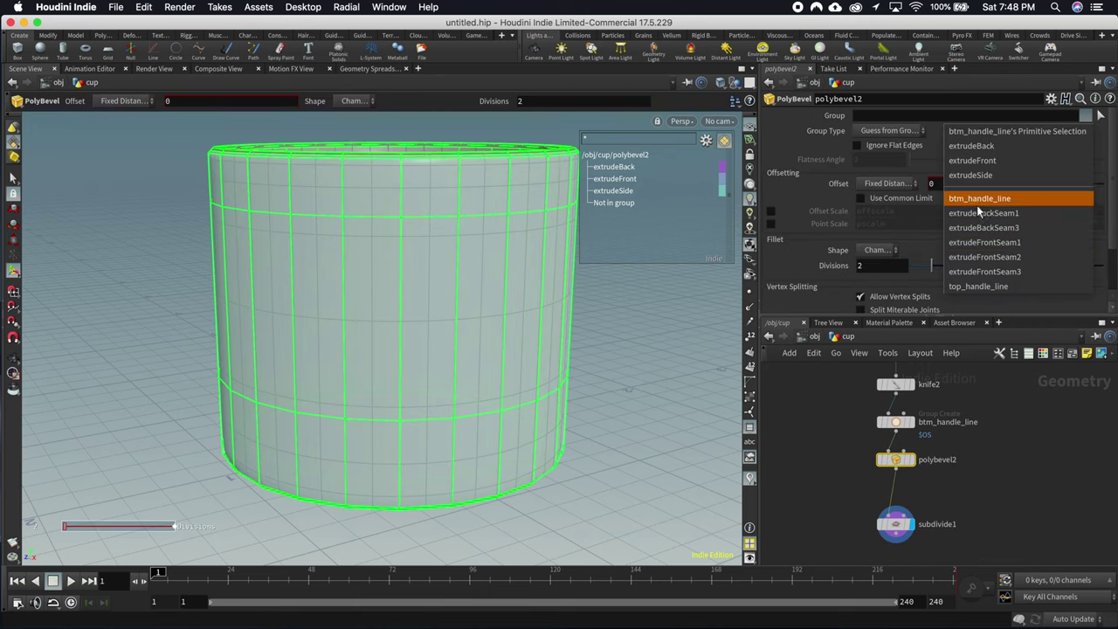
left_click(987, 288)
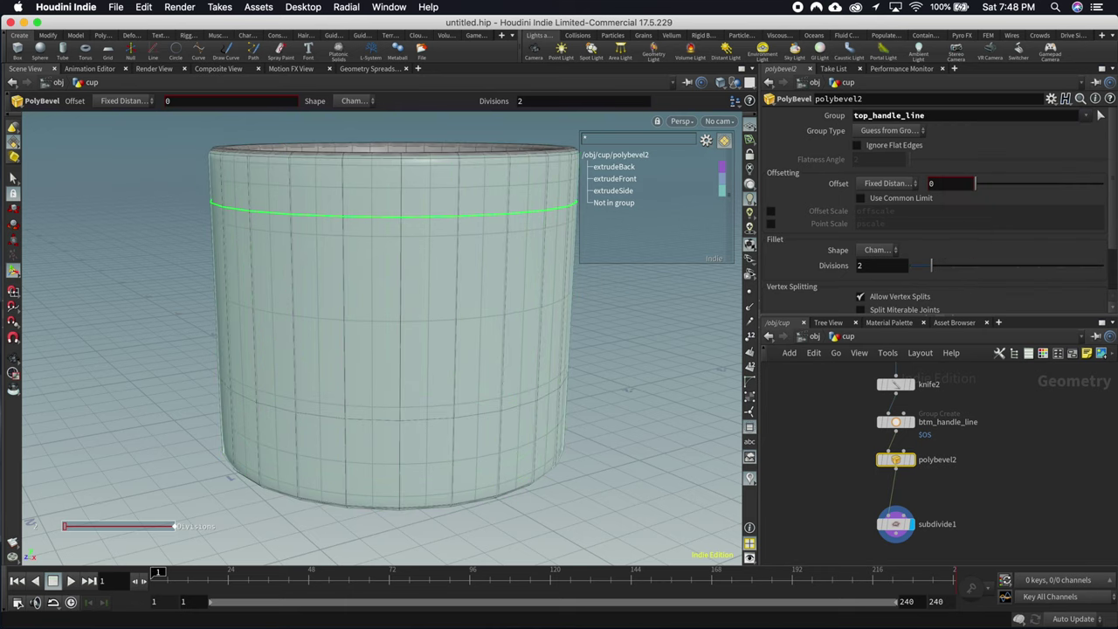
left_click_drag(977, 185, 987, 184)
left_click_drag(931, 265, 910, 266)
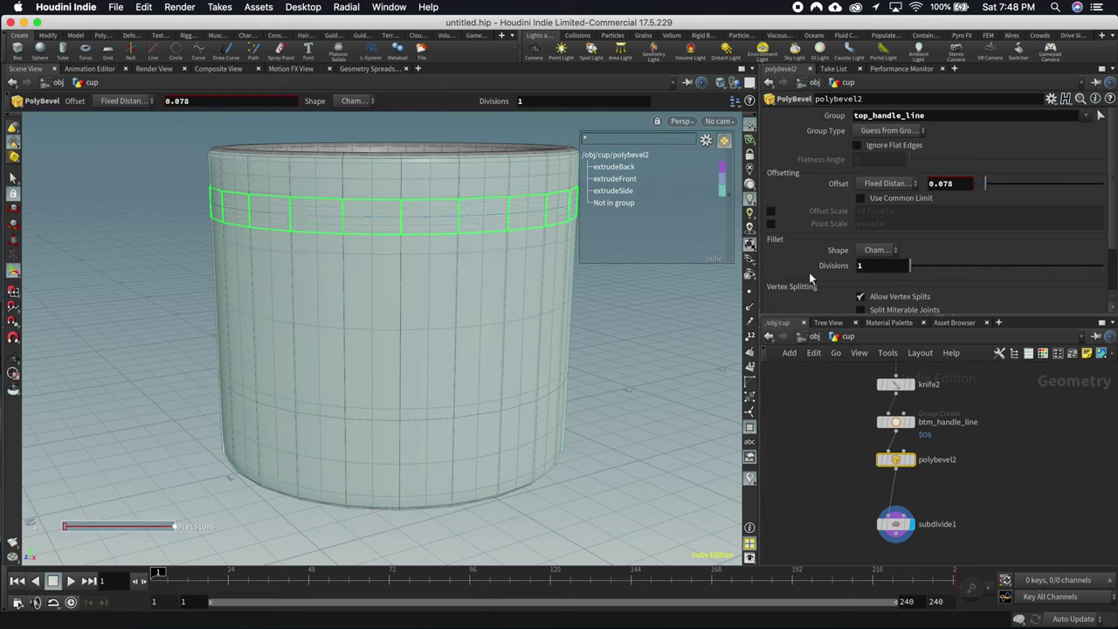
Step: Enable the Edge Faces output group on the polybevel2 node and rename the node top_handle_prims
scroll(820, 285, "down", 3)
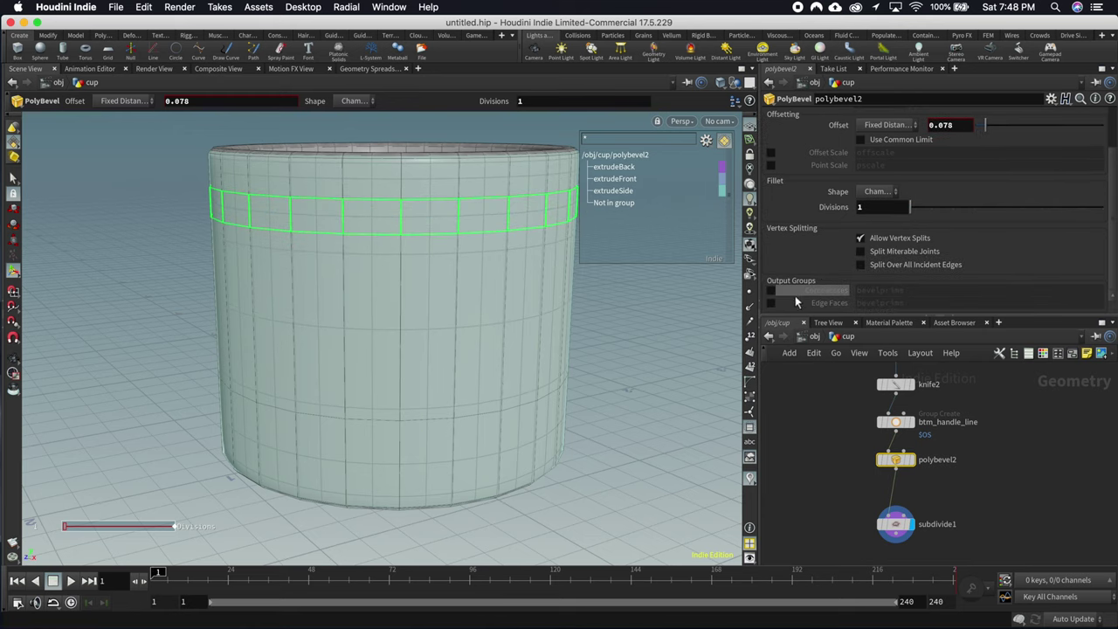
left_click(771, 303)
scroll(873, 244, "up", 2)
double_click(865, 98)
type("top_handle_")
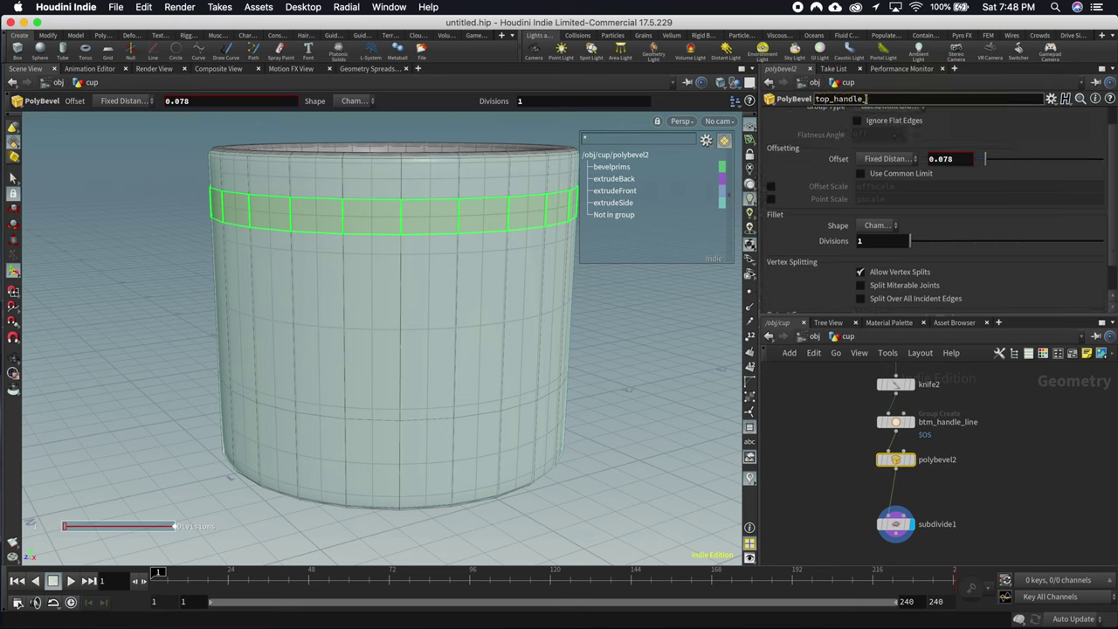
type("prims")
key("Return")
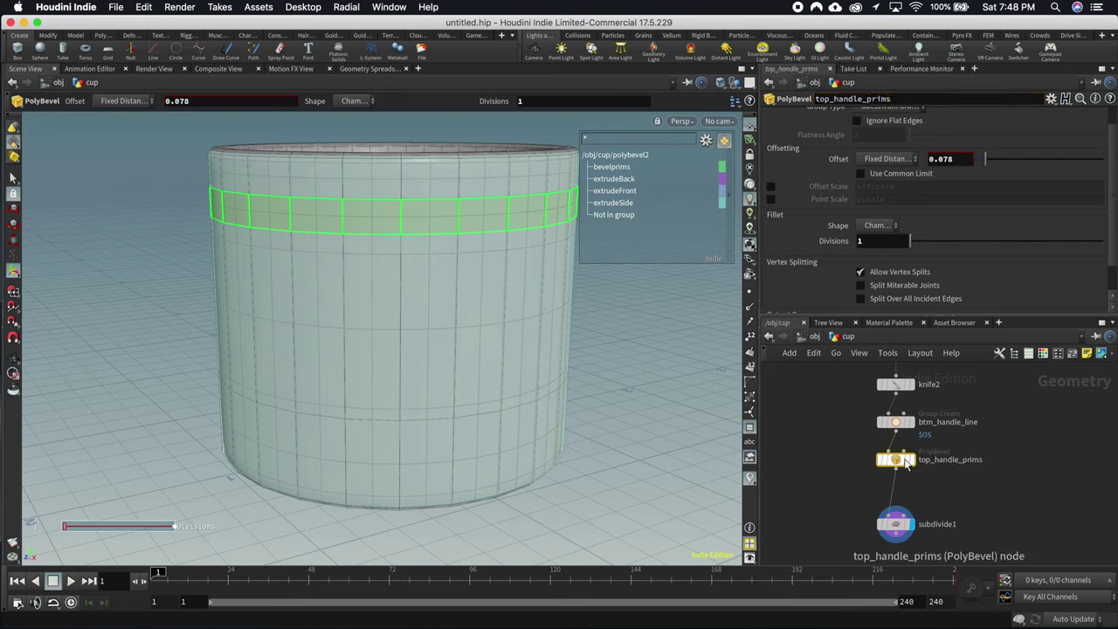
Step: Duplicate the top_handle_prims bevel between it and subdivide1, and rename the copy btm_handle_prims
mouse_move(901, 464)
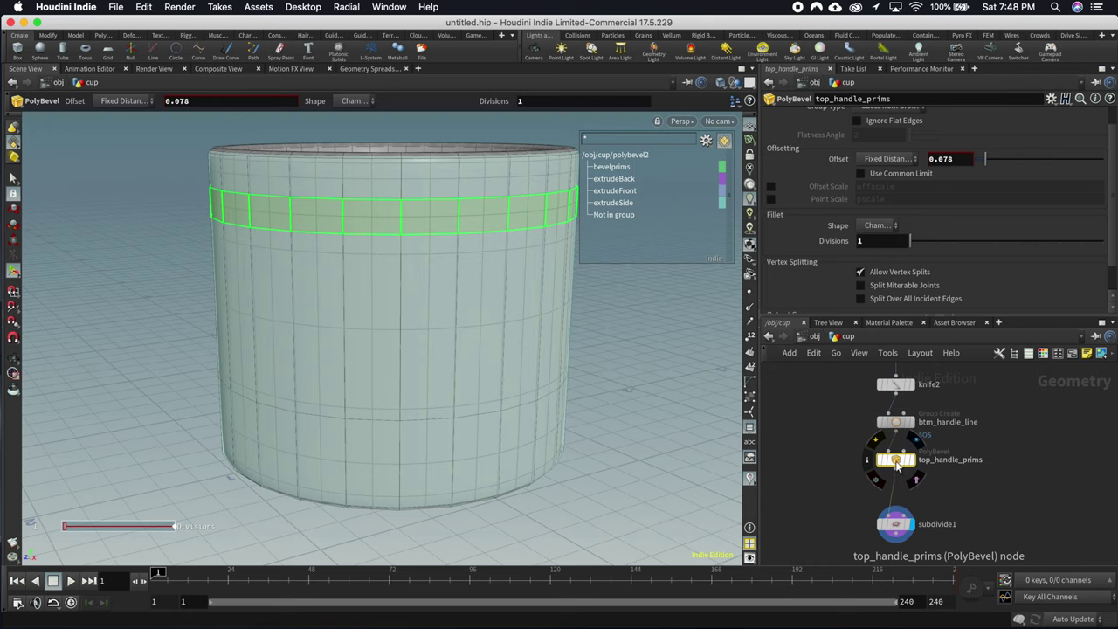
left_click_drag(895, 463, 896, 498, "alt")
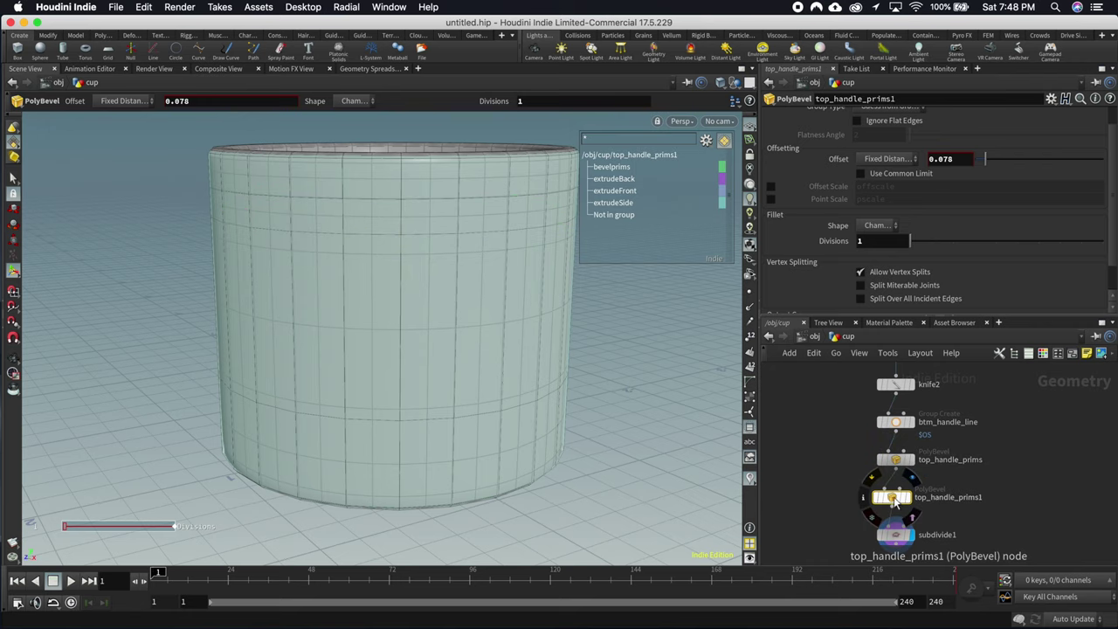
double_click(929, 499)
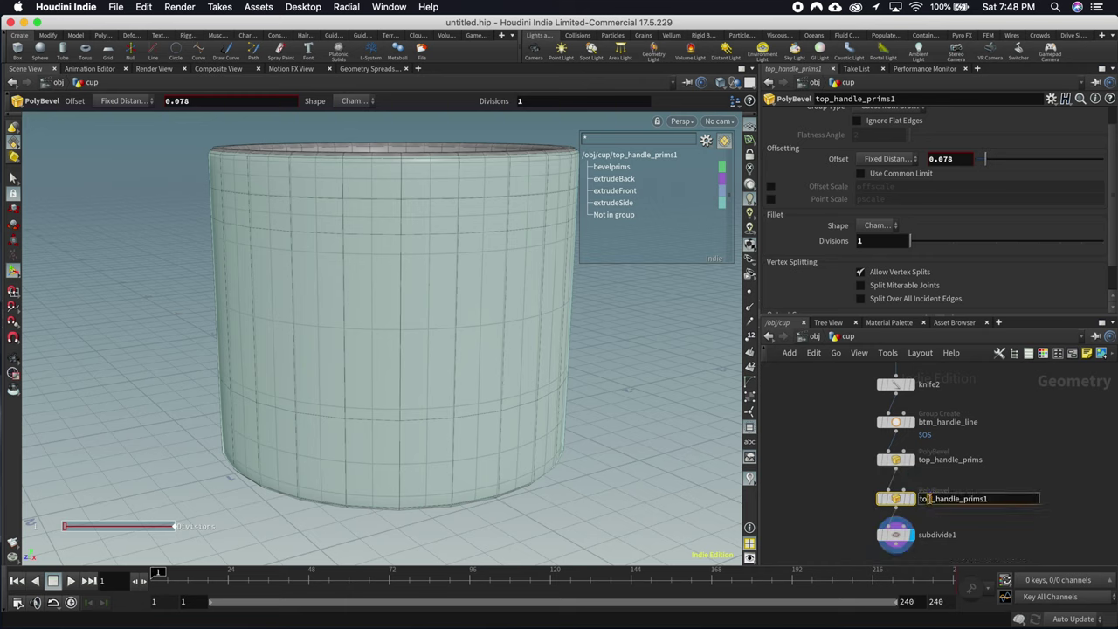
key("BackSpace")
key("BackSpace")
key("BackSpace")
type("btm")
key("Return")
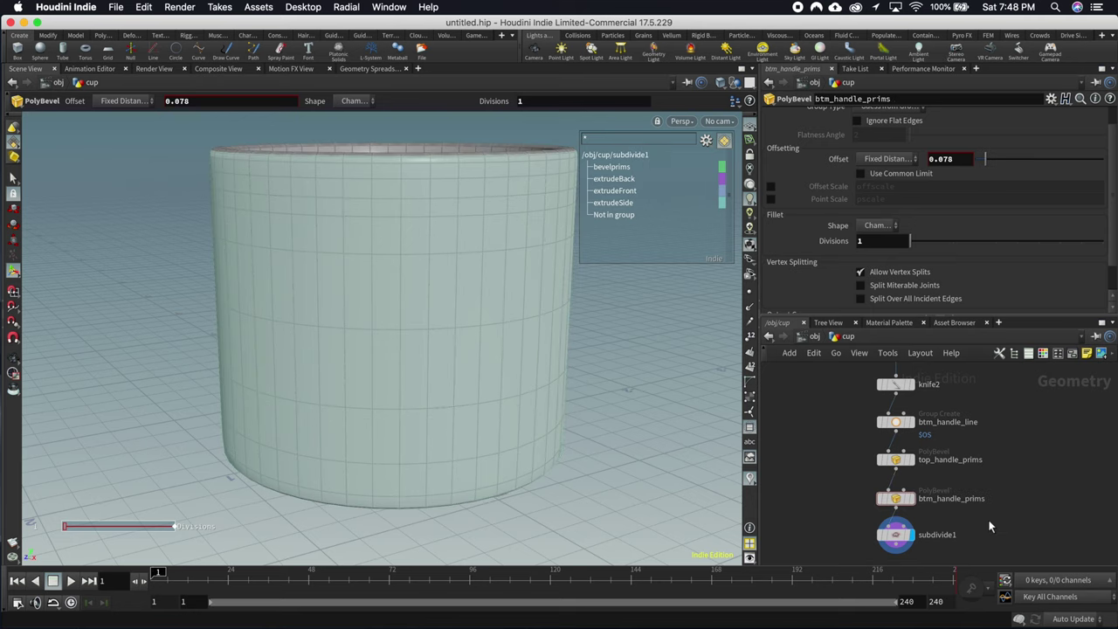
Step: Set the bevel group of btm_handle_prims to btm_handle_line and display that node
scroll(931, 185, "up", 1)
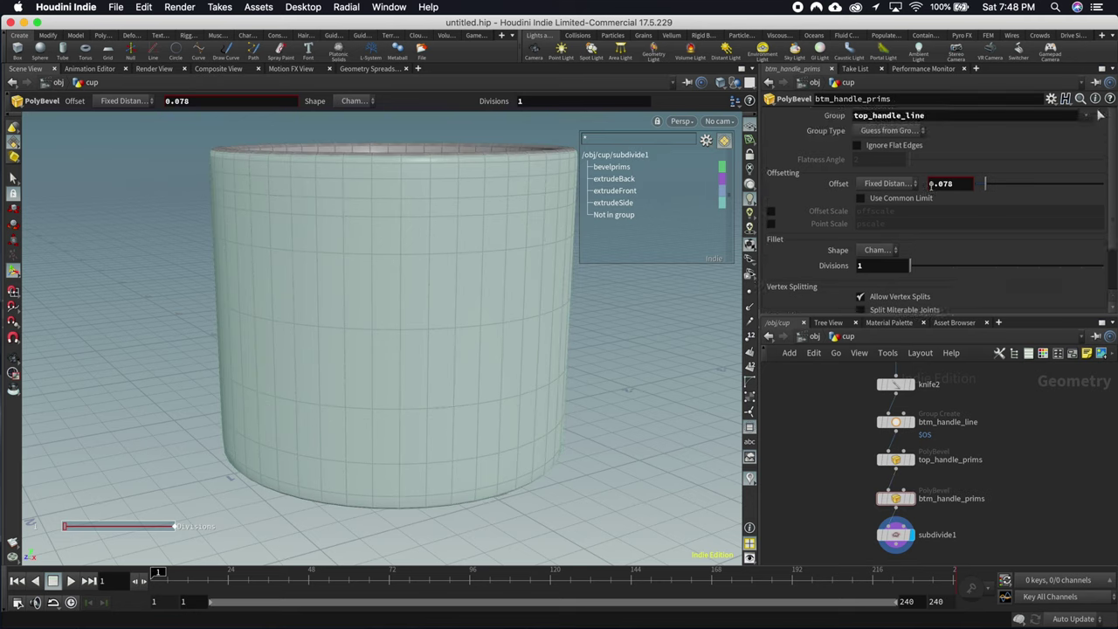
double_click(1013, 117)
key("BackSpace")
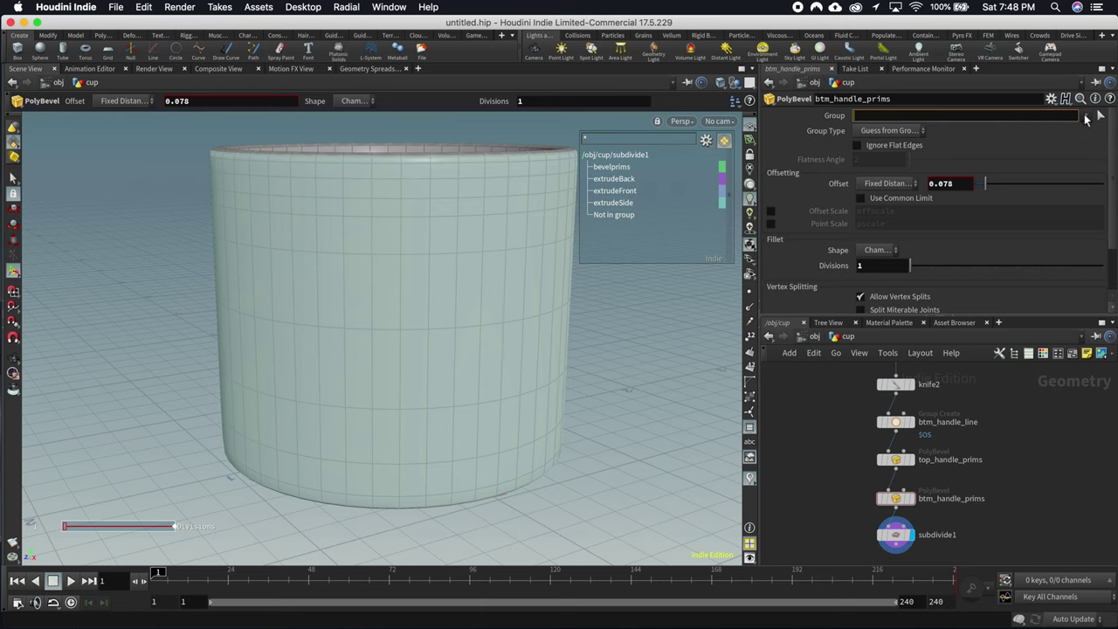
left_click(1085, 118)
left_click(1048, 203)
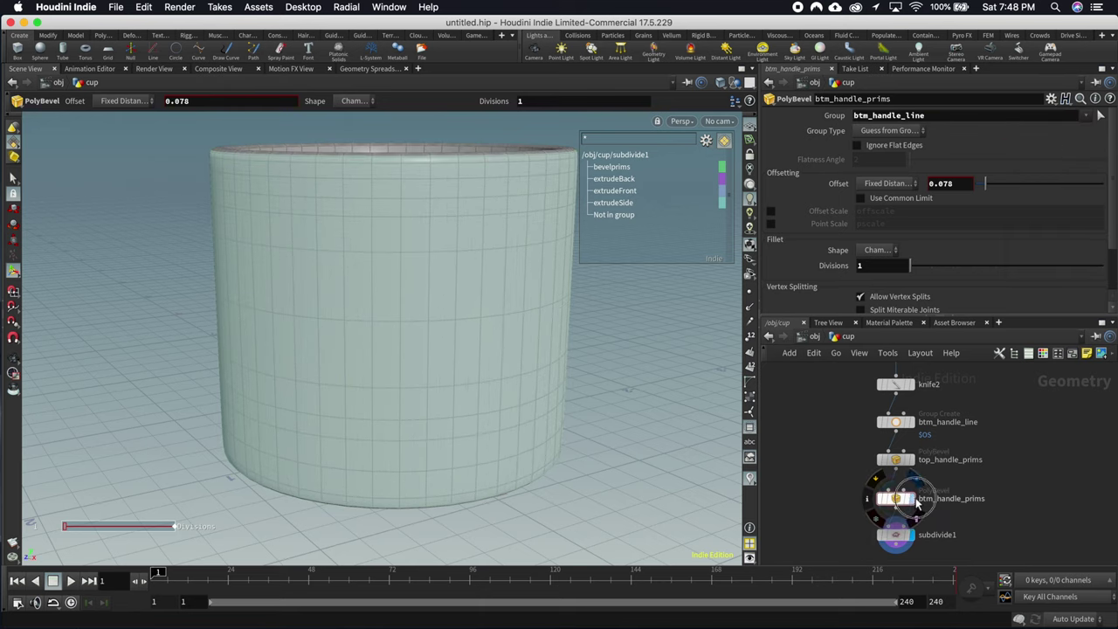
left_click(915, 503)
Step: Name the Edge Faces output group of btm_handle_prims bevelprims2 and check the matching name on top_handle_prims
scroll(819, 271, "down", 2)
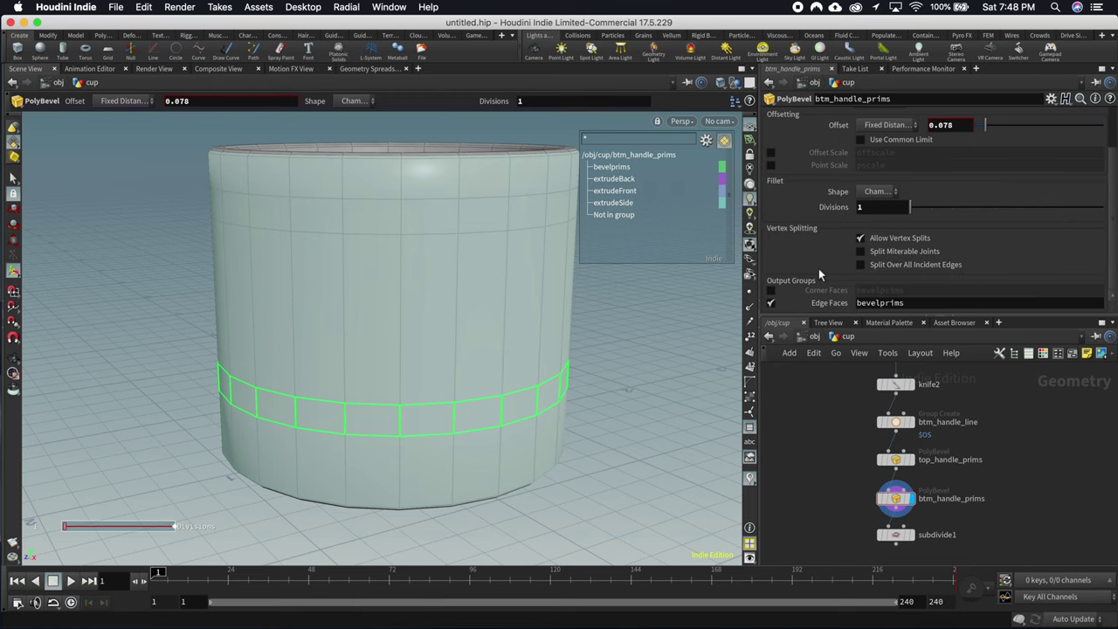
left_click(912, 303)
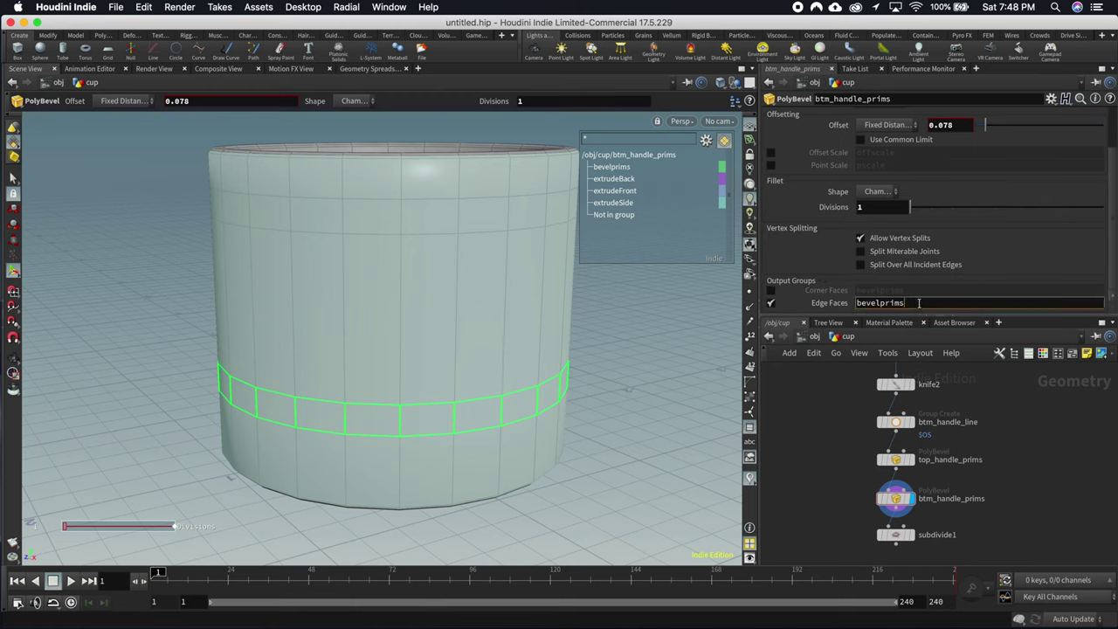
key("Return")
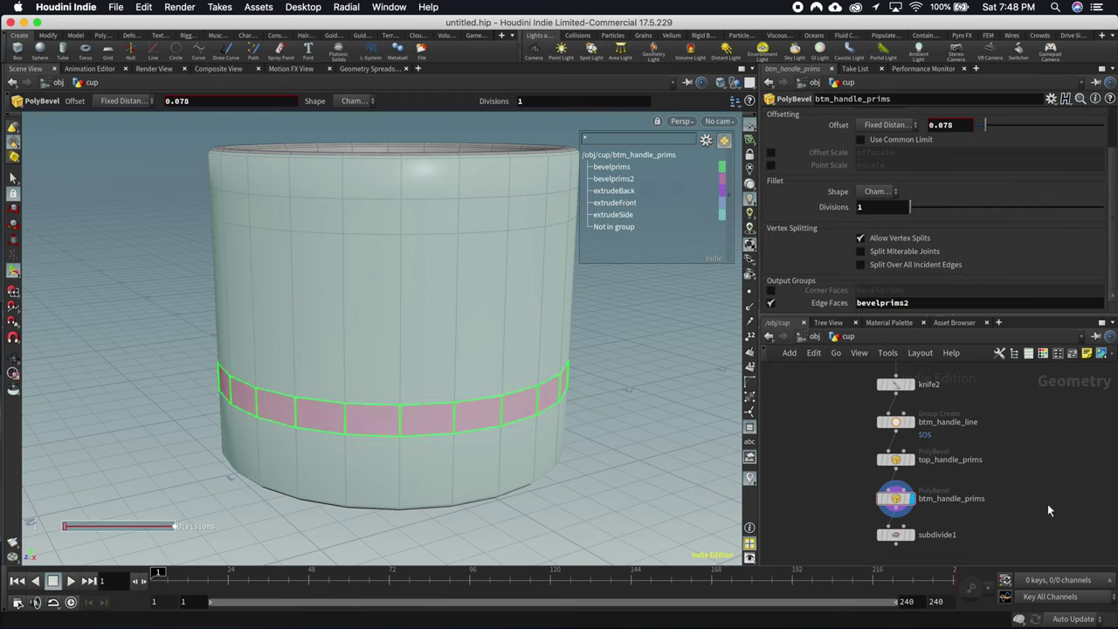
left_click(897, 461)
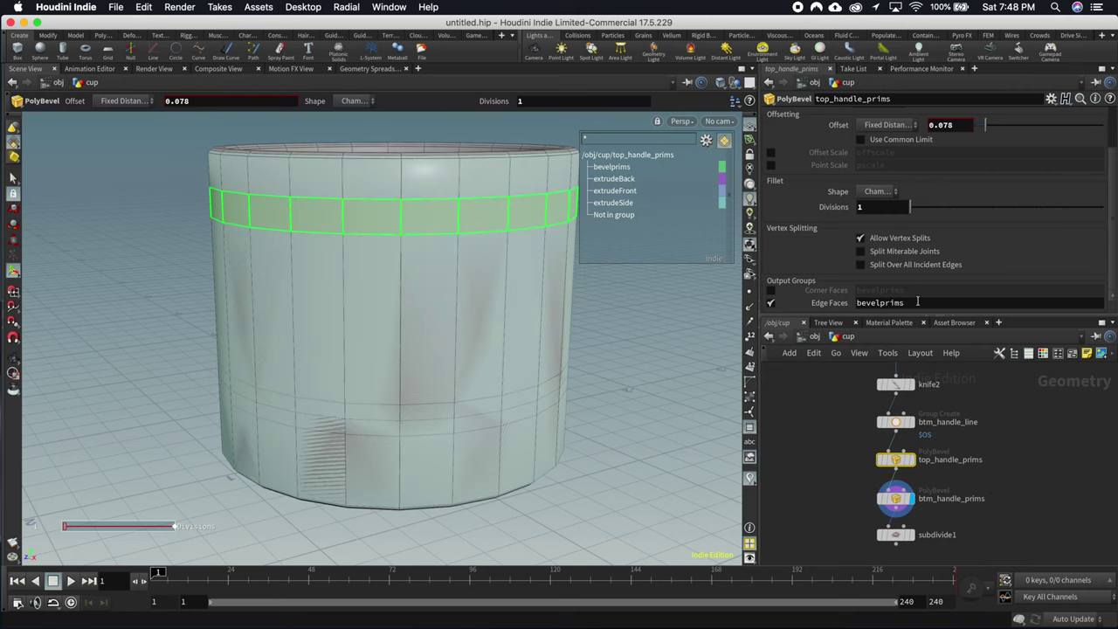
left_click(918, 303)
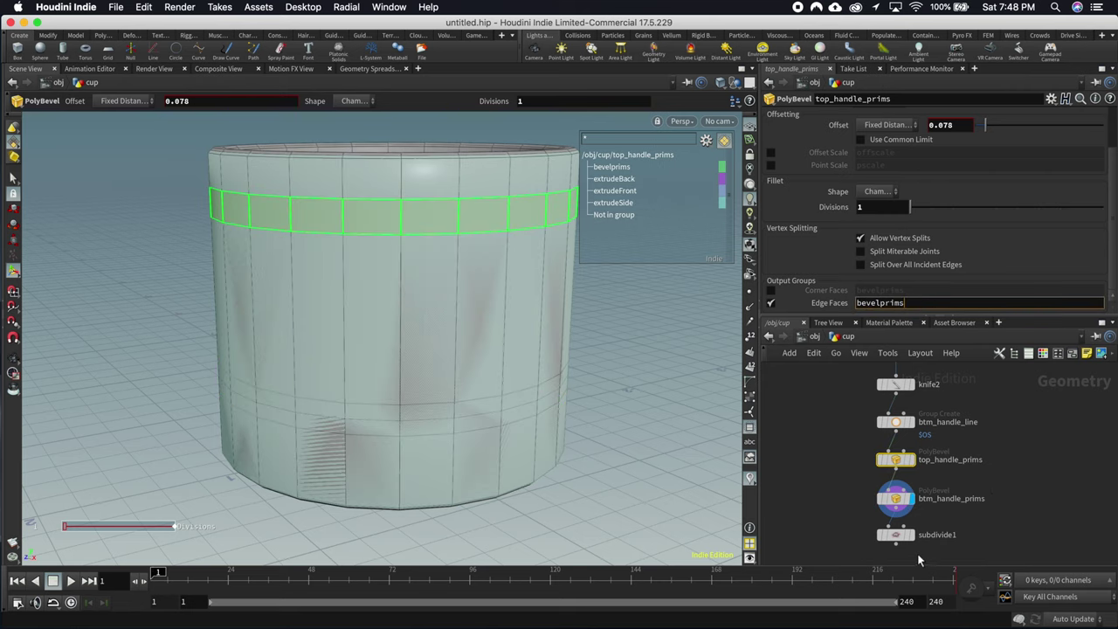
Step: Insert a Group Create node between btm_handle_prims and subdivide1, with bevelprims as its base group
scroll(1050, 496, "down", 2)
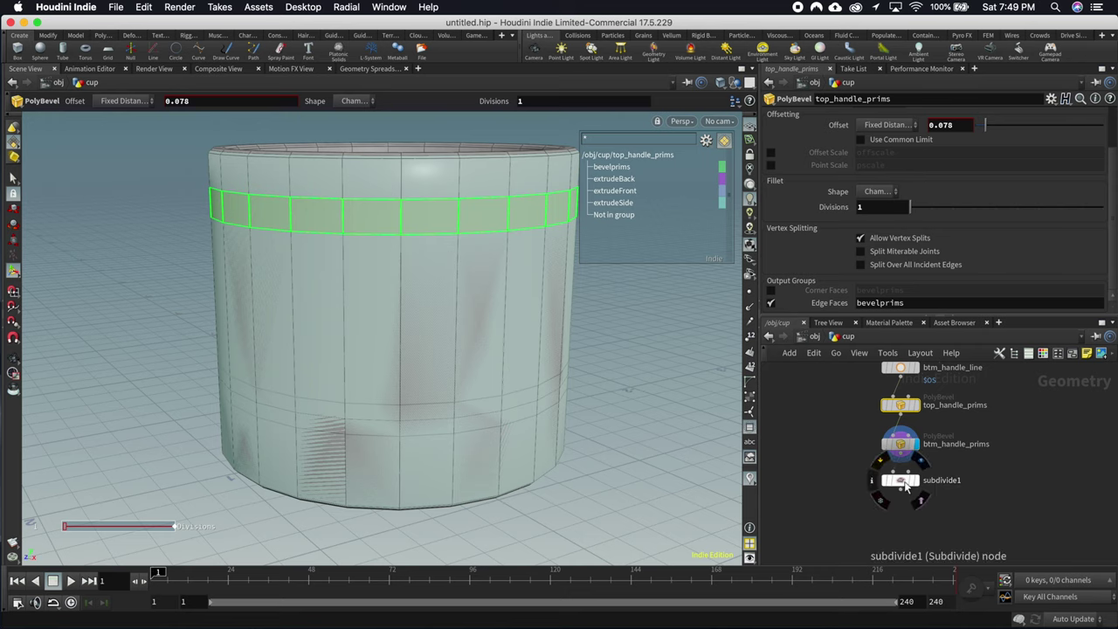
left_click_drag(900, 487, 937, 472)
scroll(917, 515, "down", 3)
scroll(961, 433, "up", 2)
key("Tab")
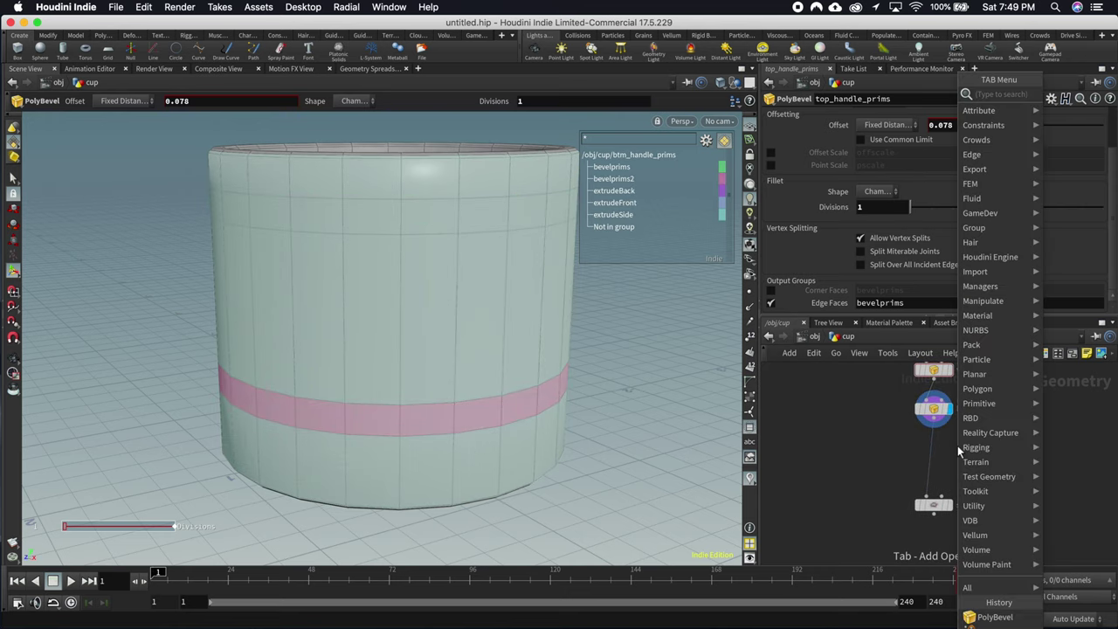
type("group")
key("Return")
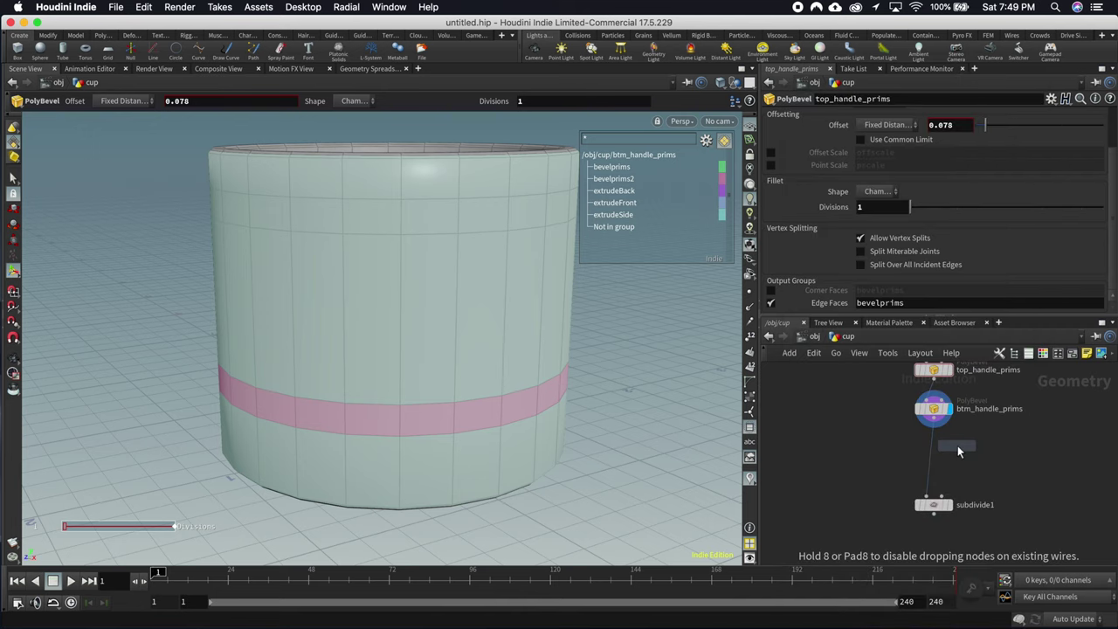
left_click(926, 438)
left_click(1092, 180)
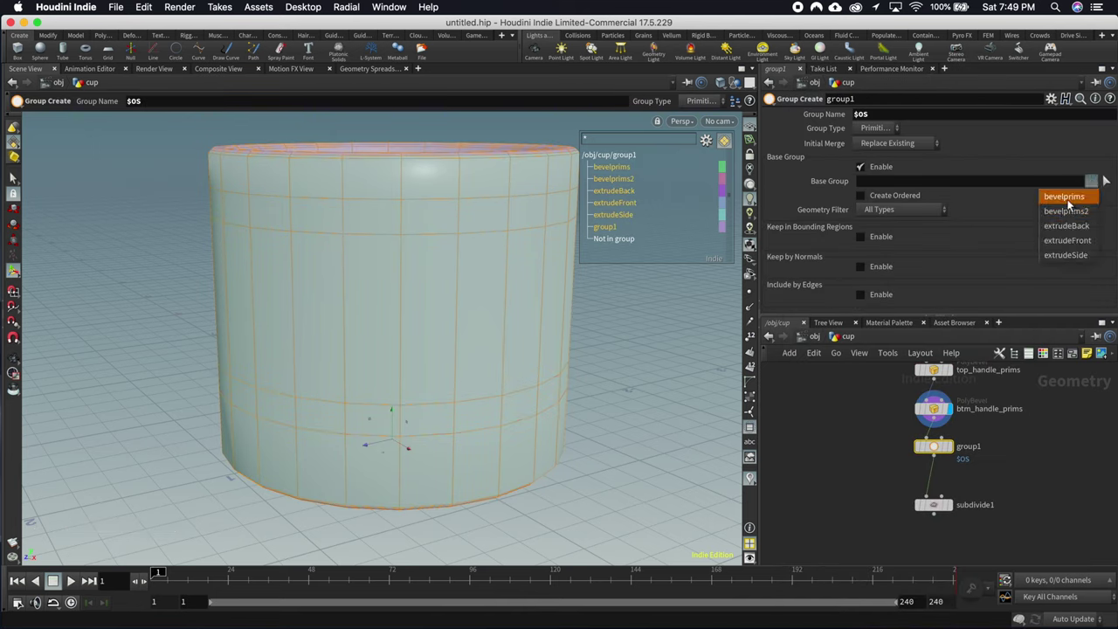
left_click(1065, 197)
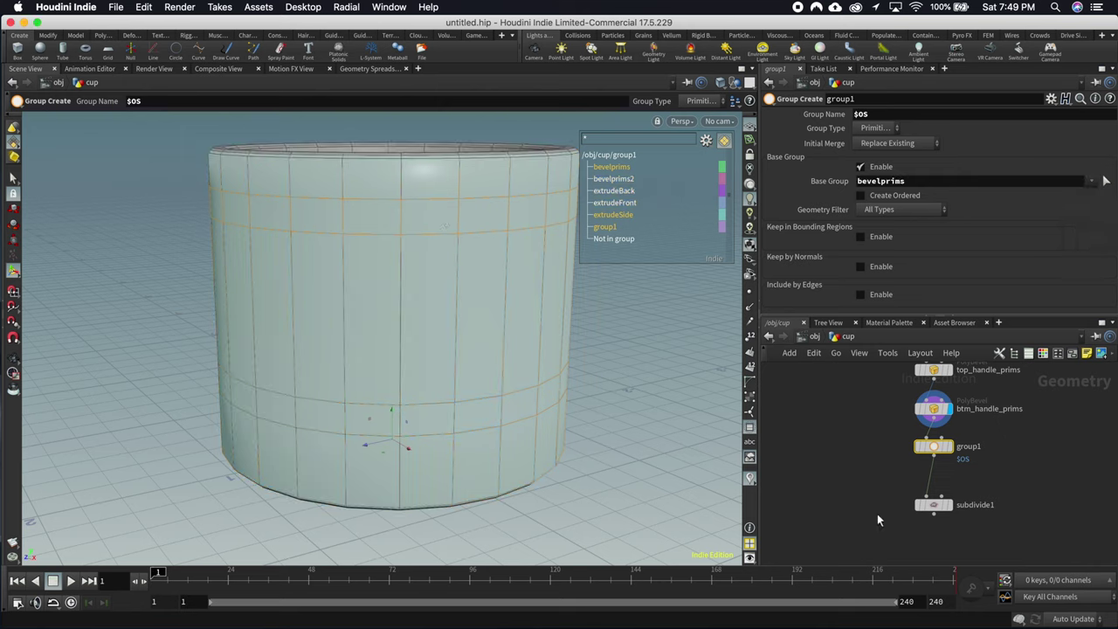
Step: Enable Keep by Normals on the new group with direction 0, 0, -1 and a spread angle of 103.2
left_click(863, 267)
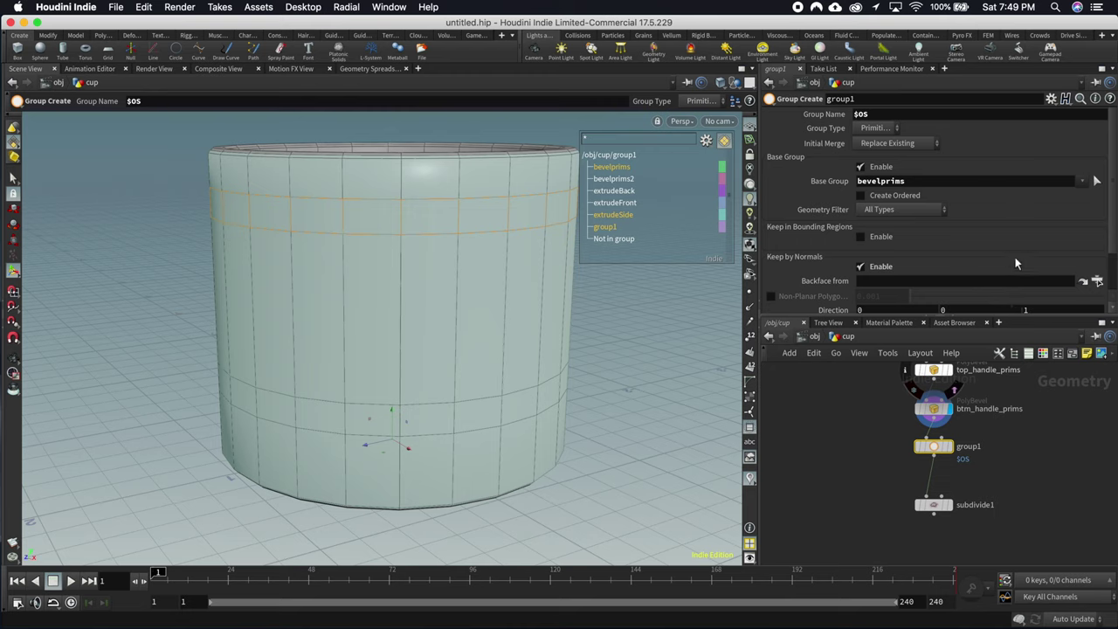
scroll(1015, 257, "down", 1)
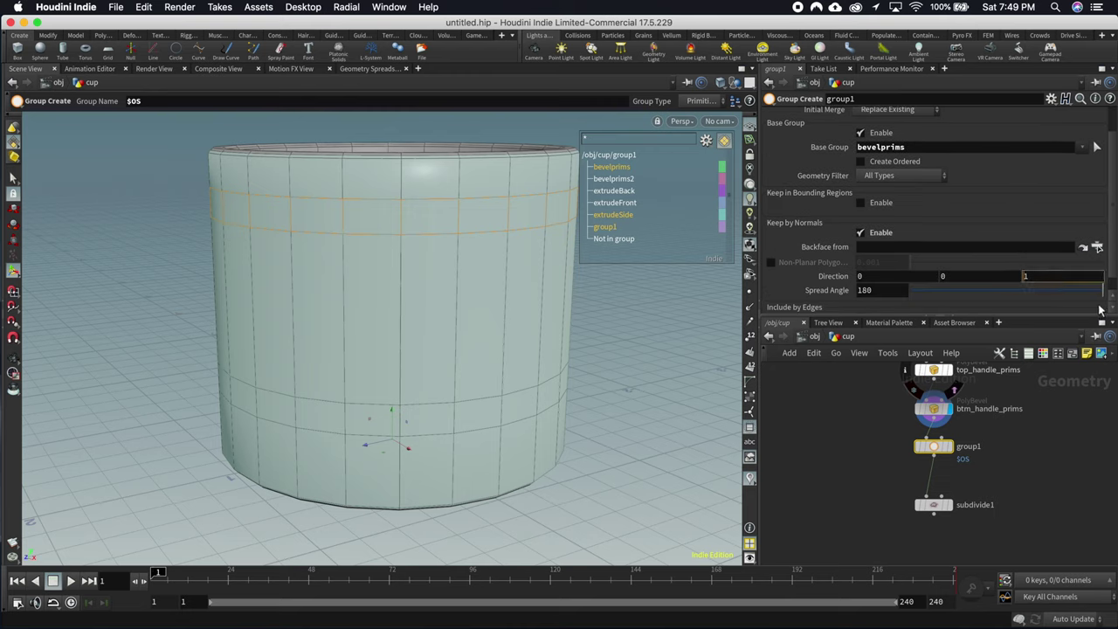
type("-")
left_click_drag(1018, 296, 1019, 300)
left_click_drag(996, 298, 1020, 294)
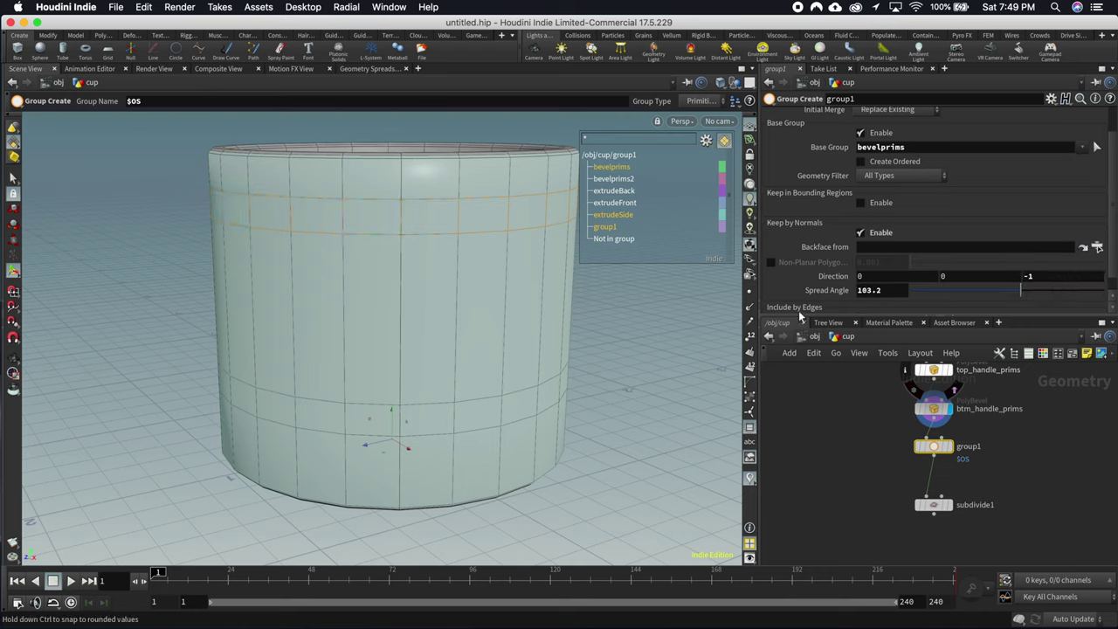
Step: Narrow the group's spread angle to 8.1 so only the handle-side faces of the upper band are selected
key("Escape")
left_click_drag(429, 317, 367, 325)
key("Return")
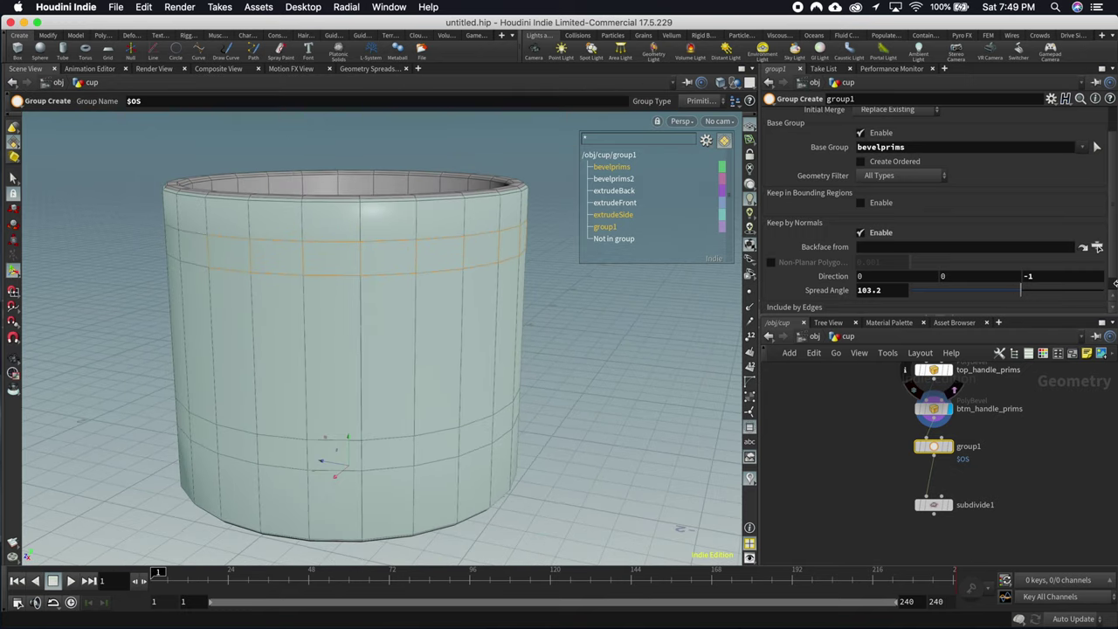
left_click_drag(1022, 292, 919, 292)
left_click_drag(499, 300, 553, 334)
left_click_drag(919, 295, 917, 296)
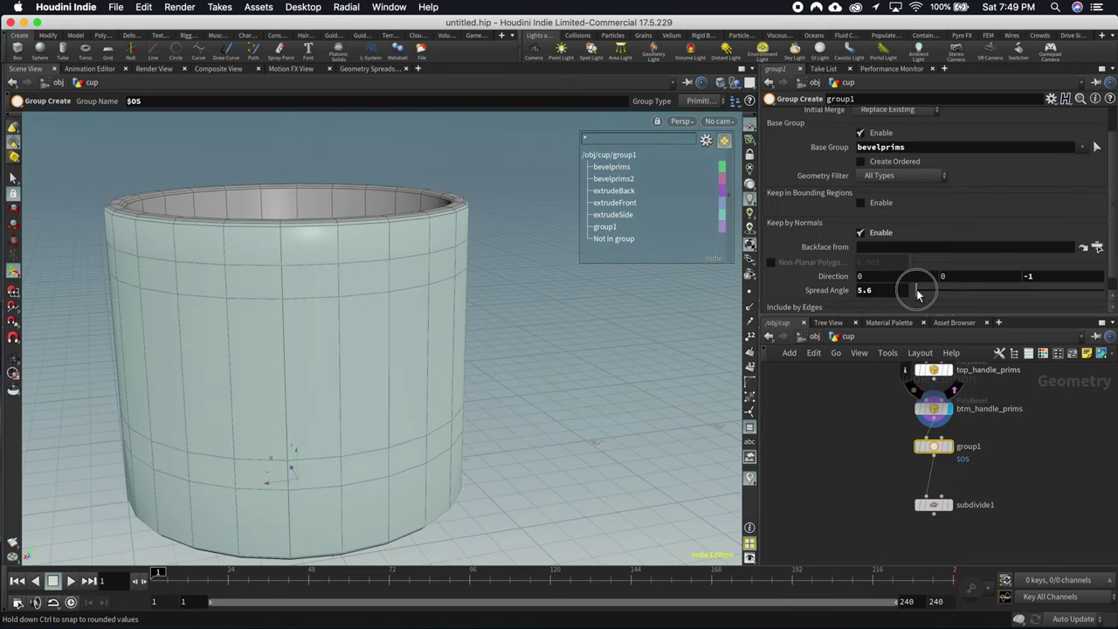
key("Escape")
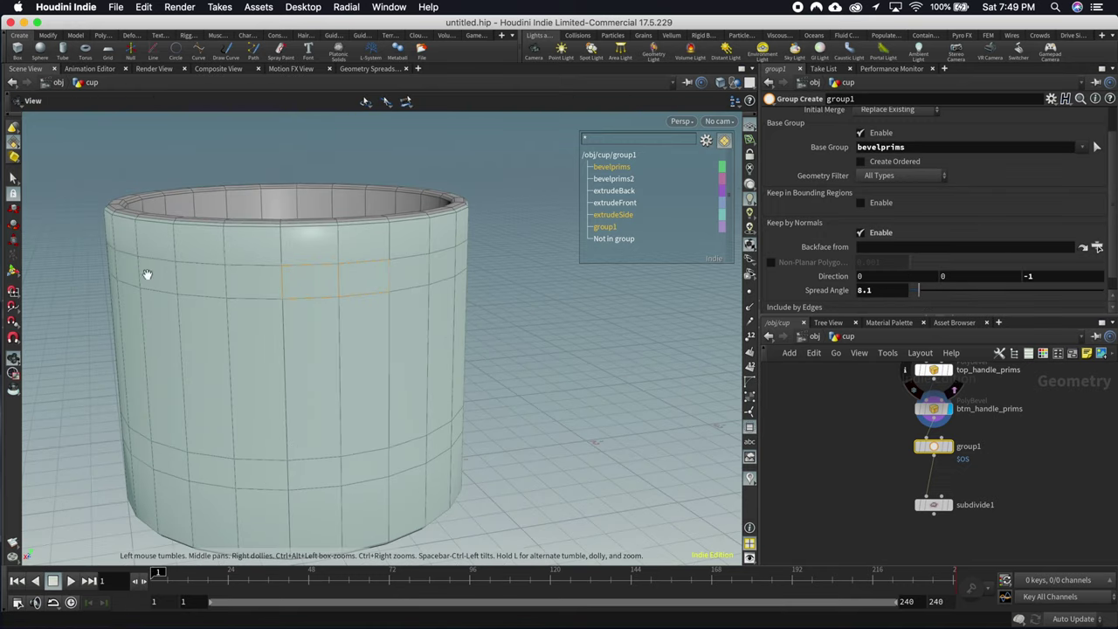
left_click_drag(145, 274, 429, 359)
key("Return")
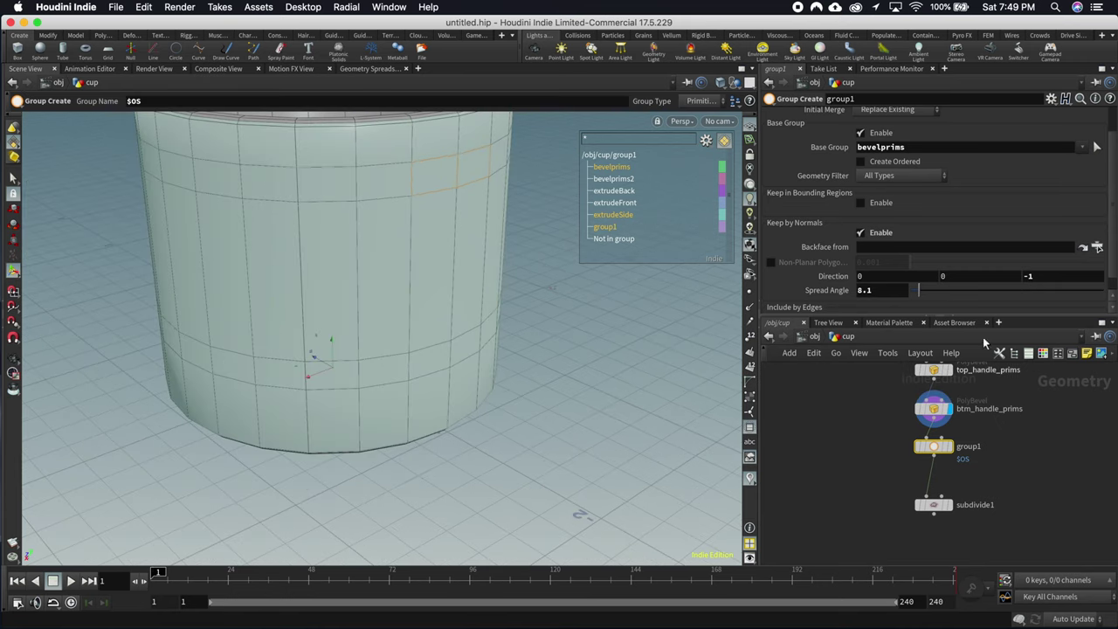
Step: Rename the group node top_anchor and insert a duplicate of it named btm_anchor above subdivide1
double_click(968, 447)
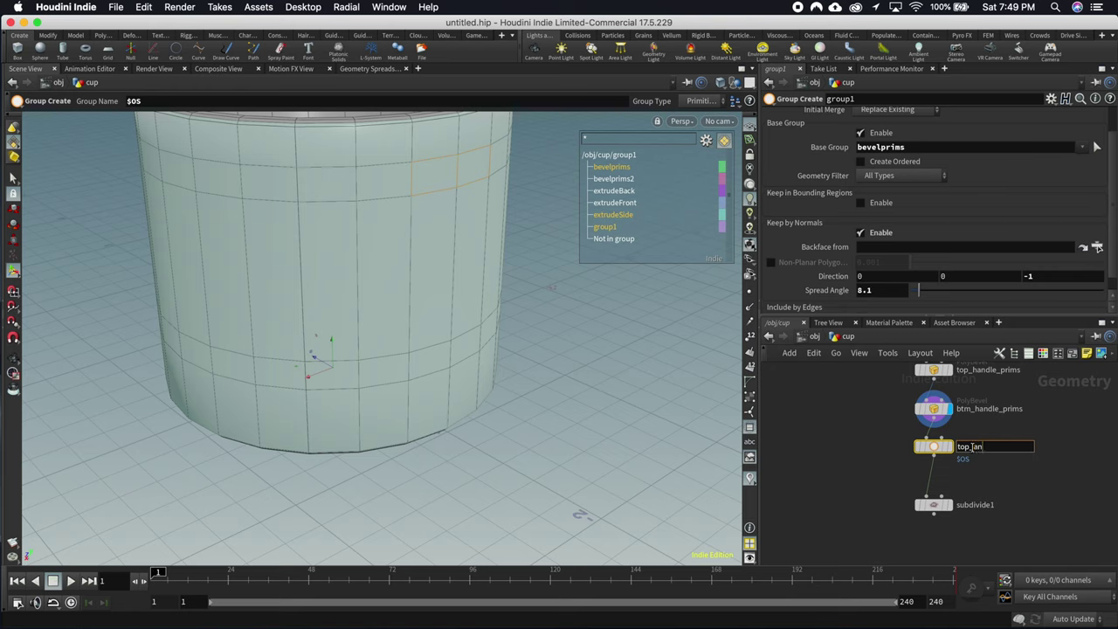
type("top_anchor")
key("Return")
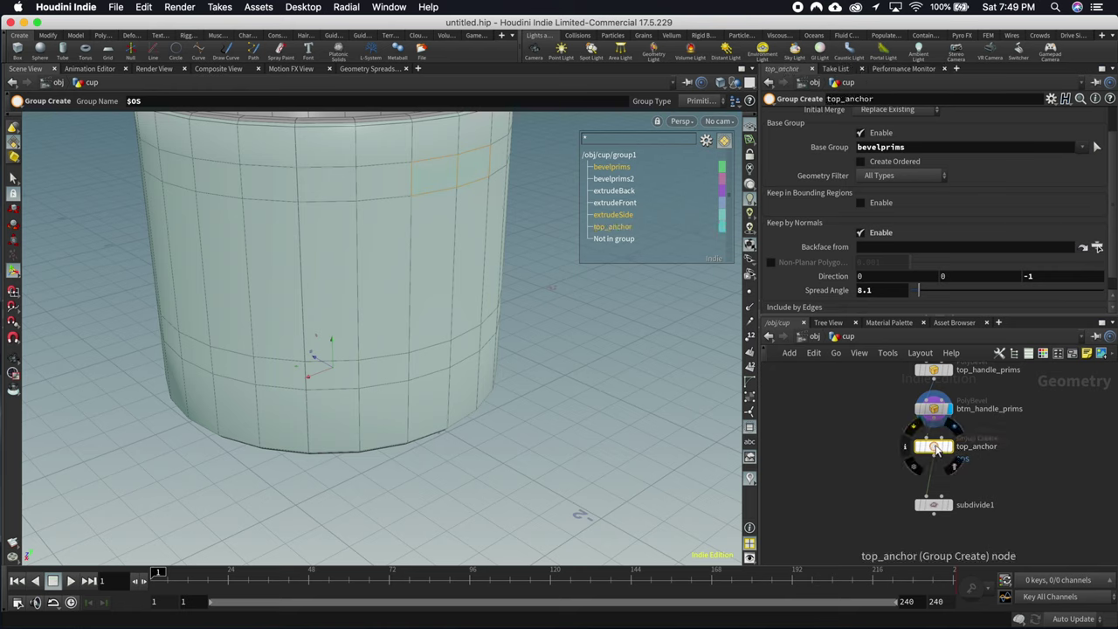
left_click_drag(935, 448, 930, 488, "alt")
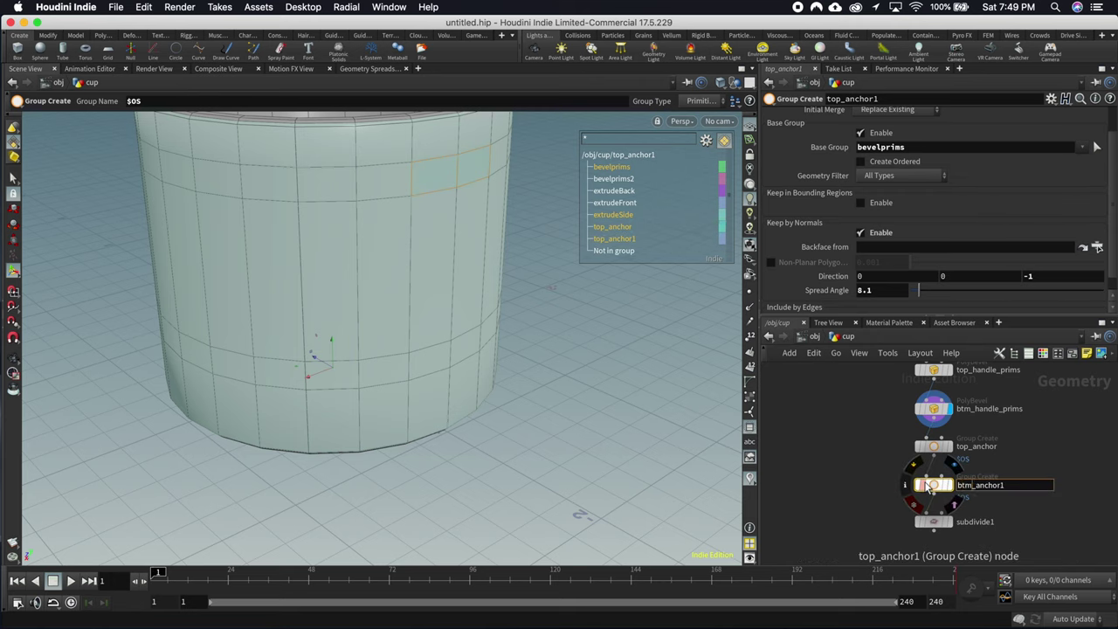
key("Return")
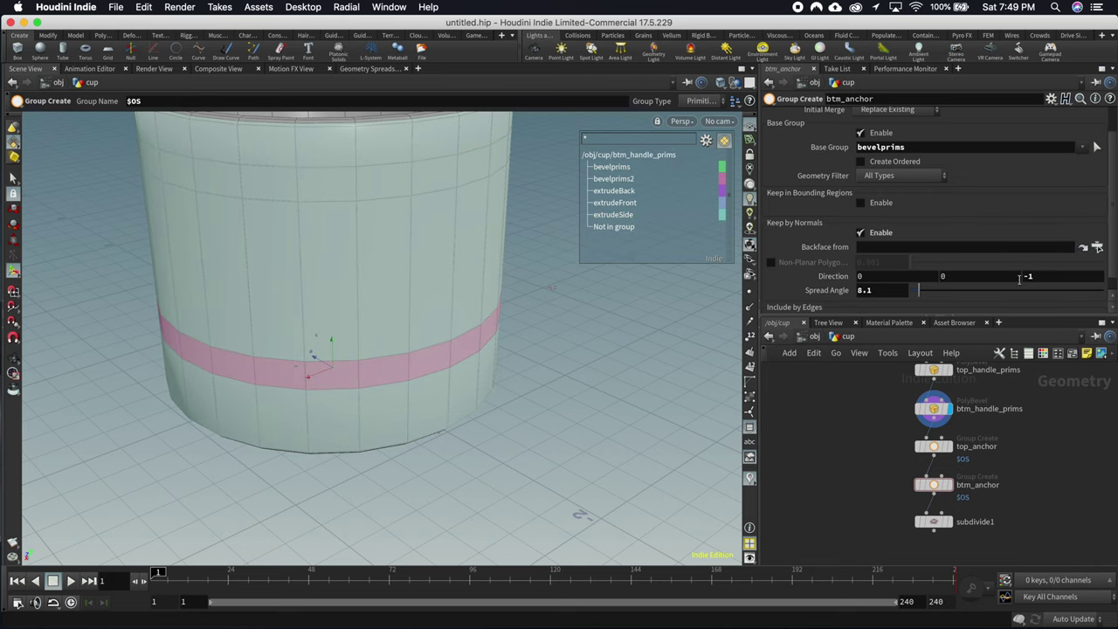
Step: Change the base group of btm_anchor to bevelprims2 and display the node
left_click(914, 147)
left_click(1086, 148)
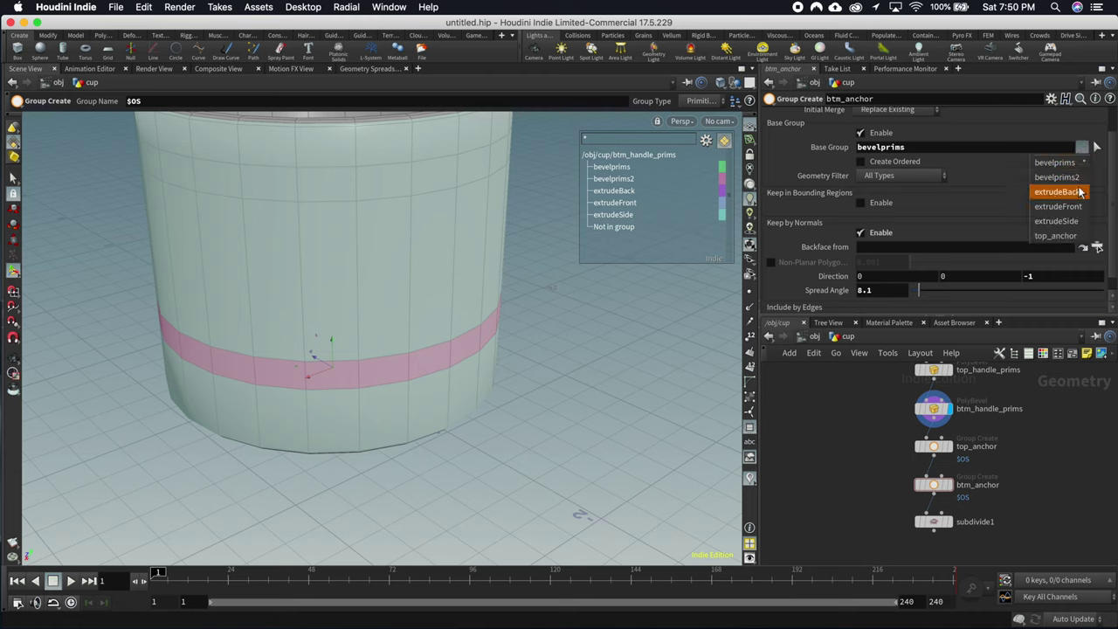
double_click(942, 147)
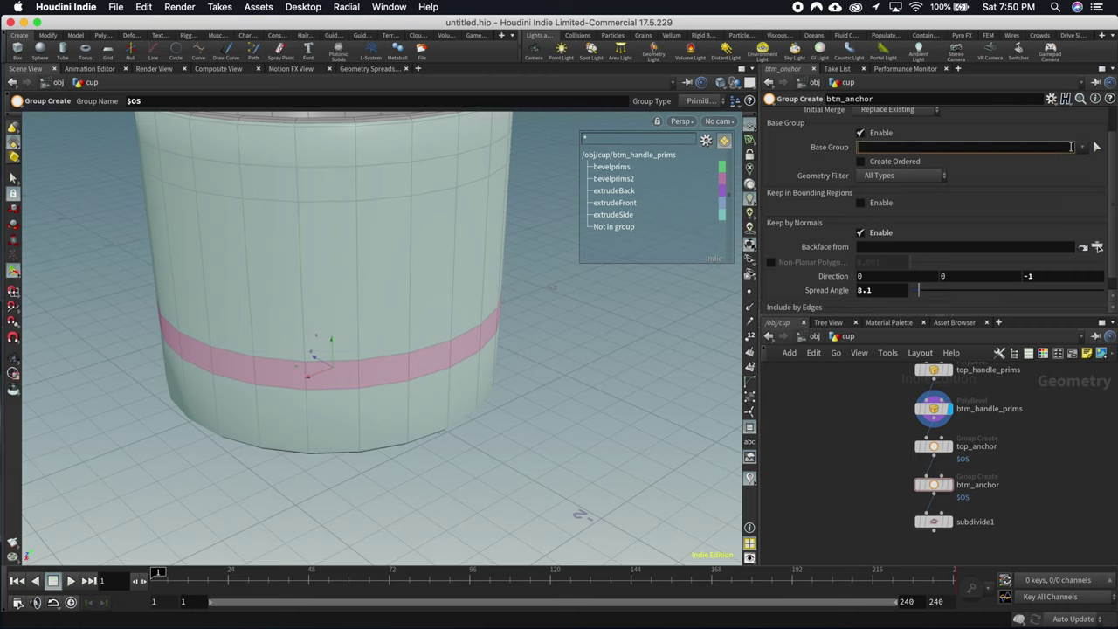
left_click(1082, 148)
left_click(1073, 177)
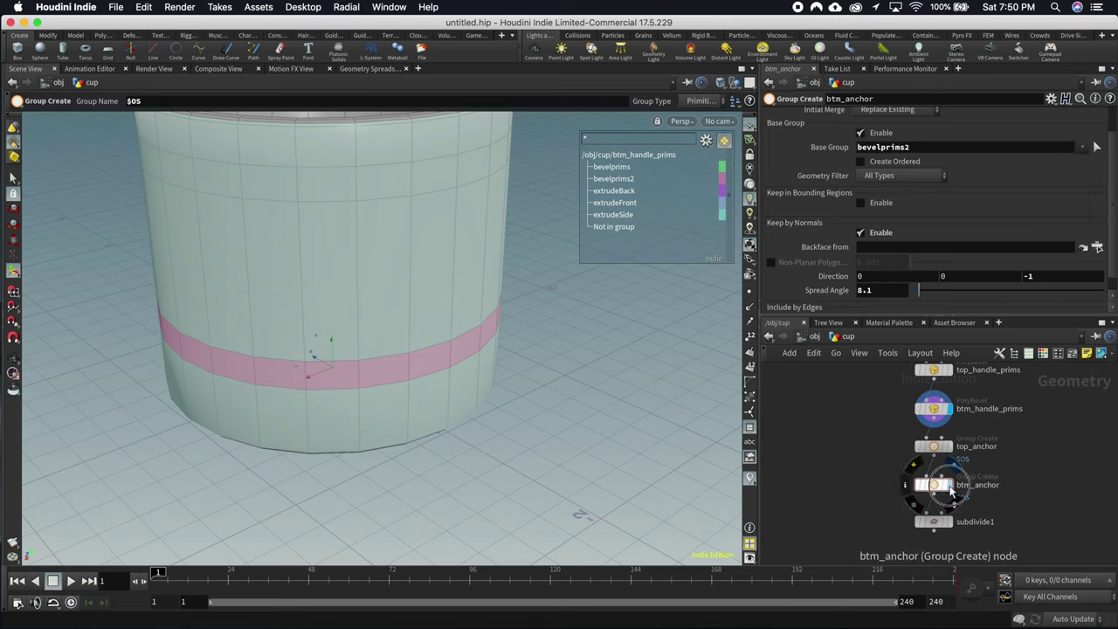
left_click(949, 484)
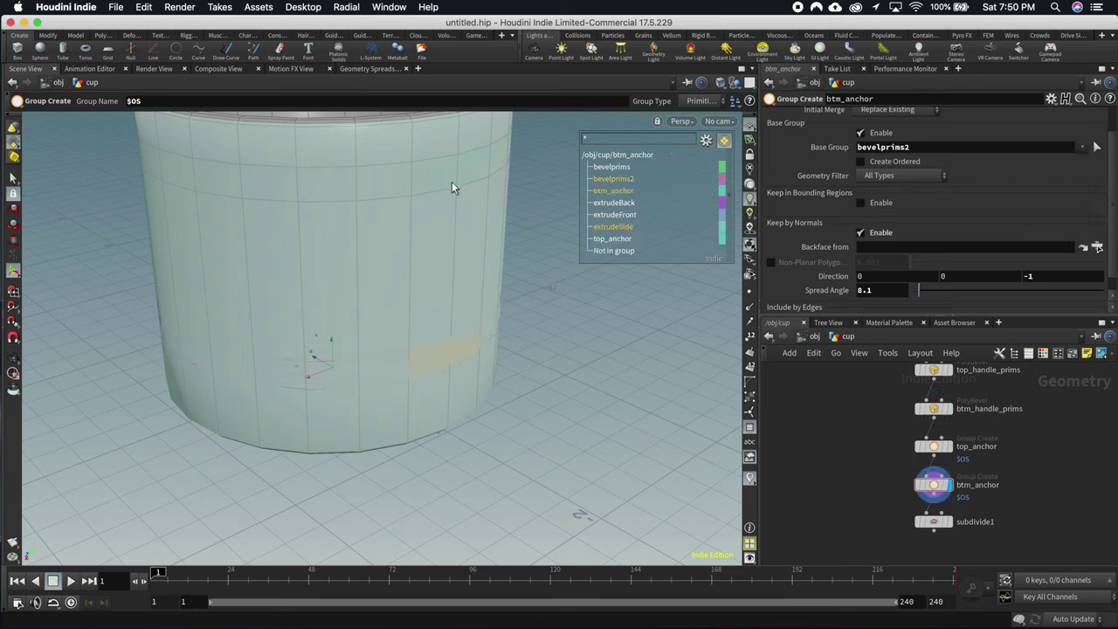
Step: Insert a PolyBridge node between btm_anchor and subdivide1 and display it
mouse_move(625, 180)
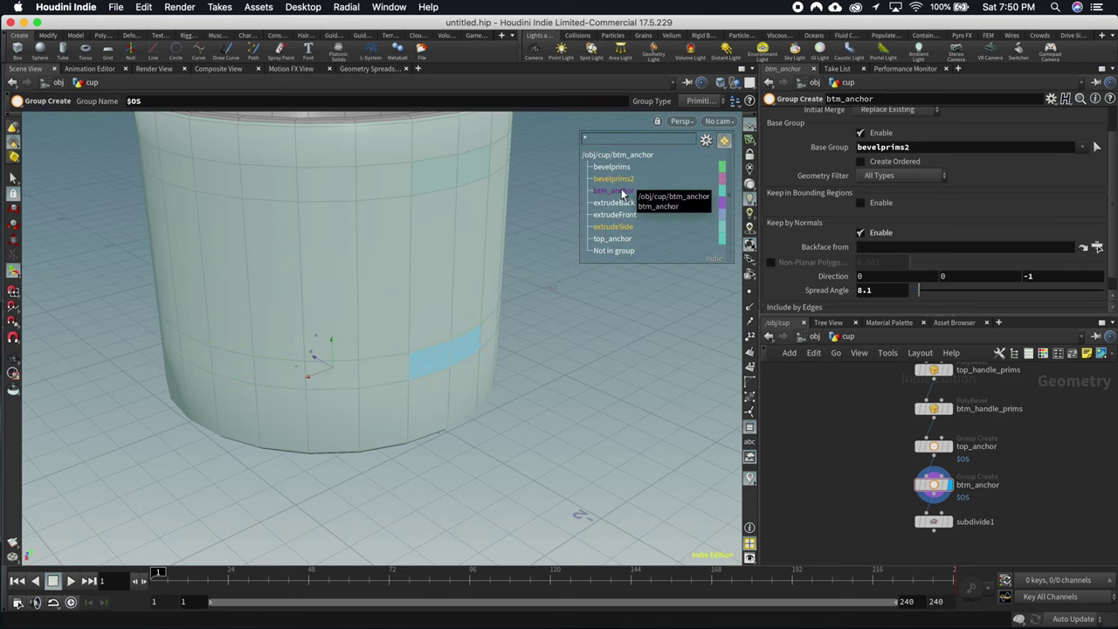
mouse_move(618, 241)
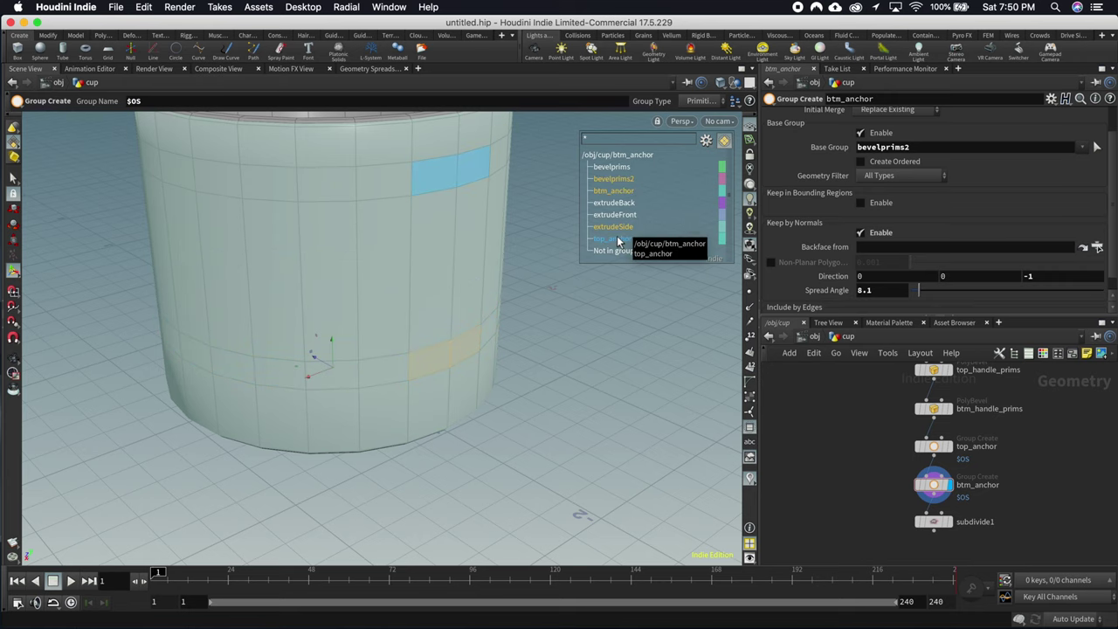
scroll(1013, 511, "down", 3)
left_click_drag(920, 456, 924, 500)
scroll(983, 448, "down", 1)
key("Tab")
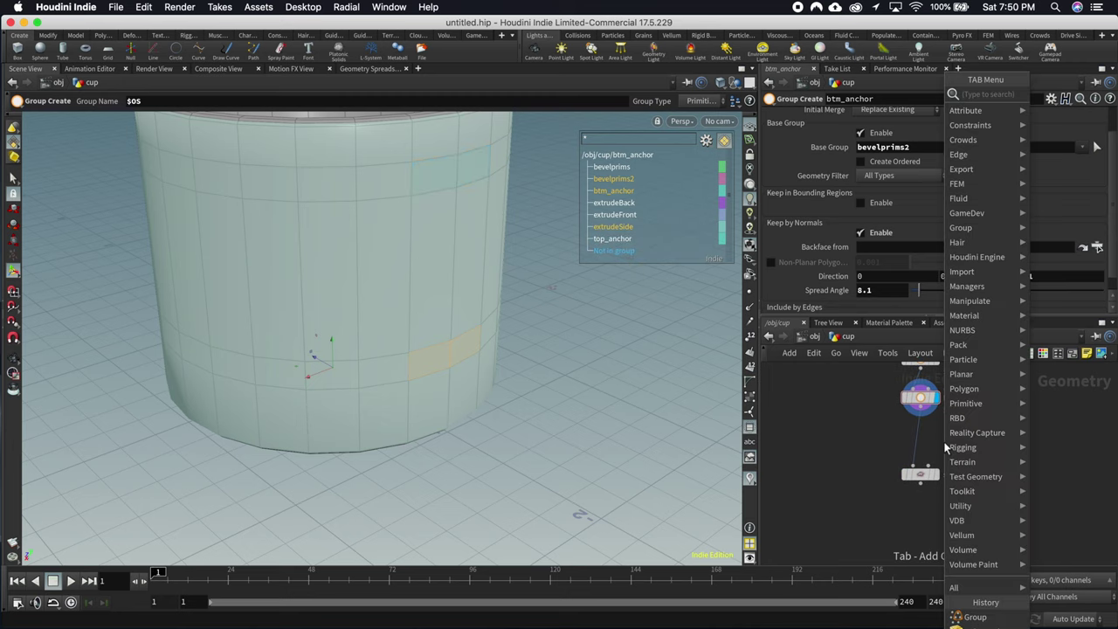
key("Return")
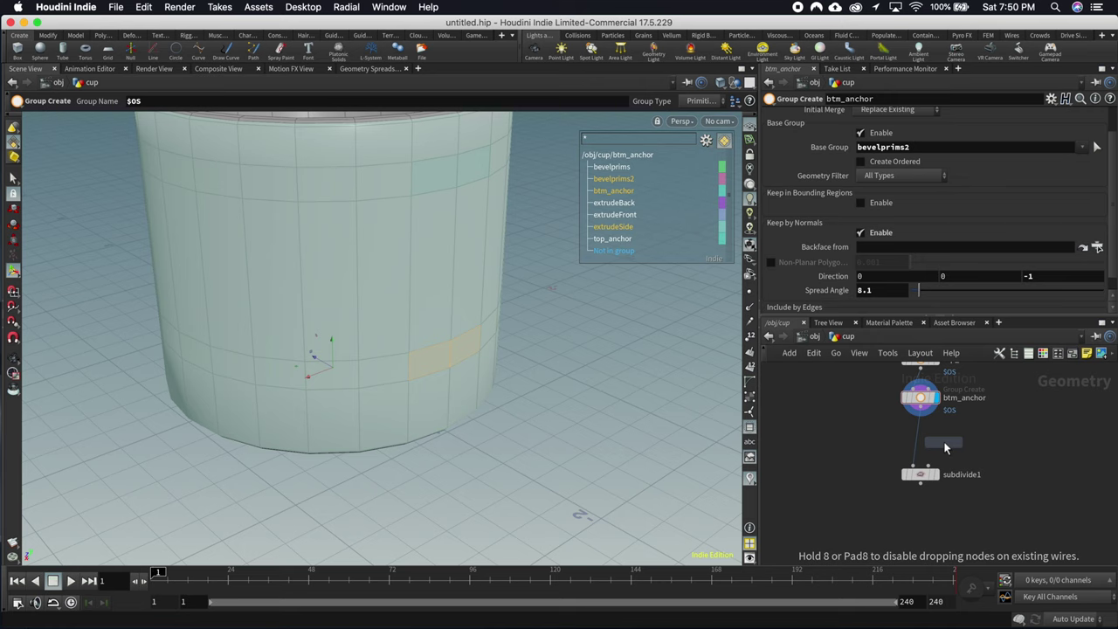
left_click(921, 444)
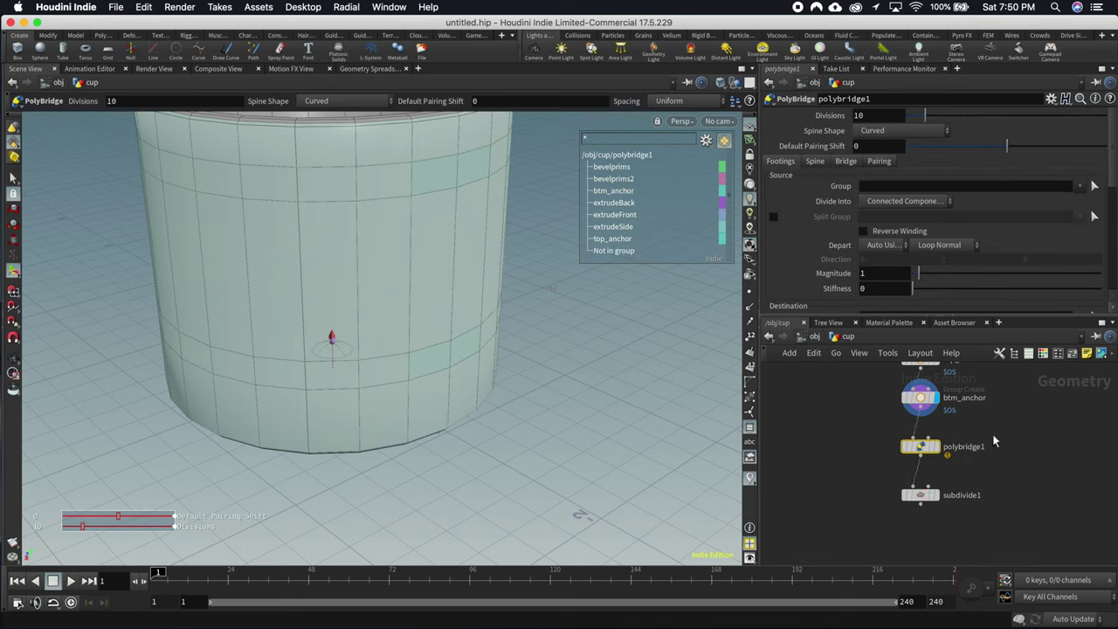
mouse_move(941, 448)
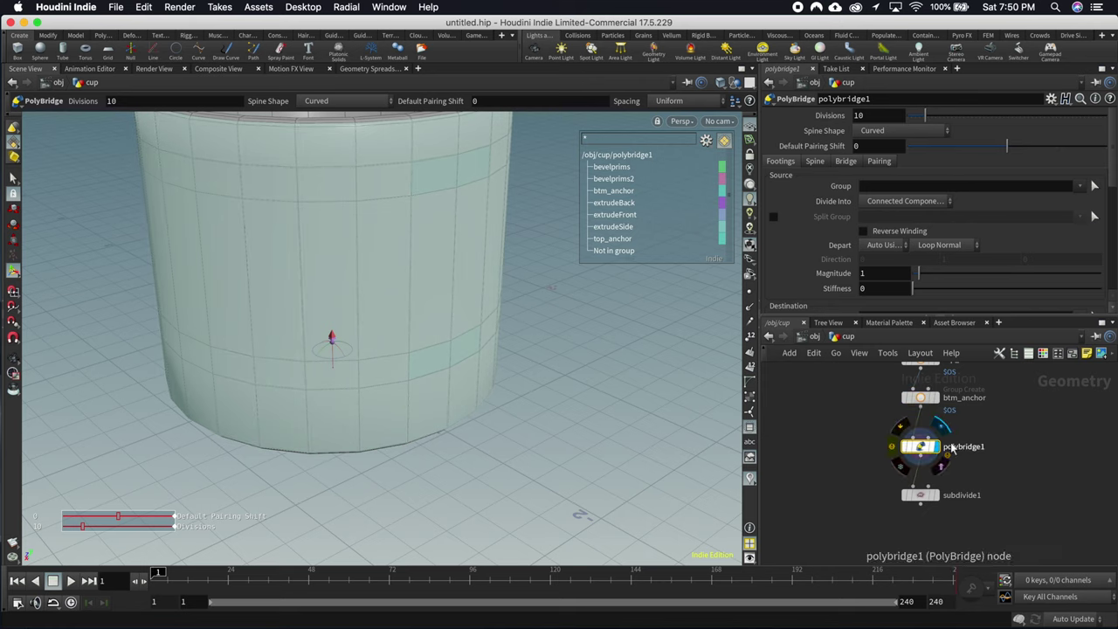
Step: Bridge the two handle anchors with top_anchor as the source group and btm_anchor as the destination group
left_click(1080, 187)
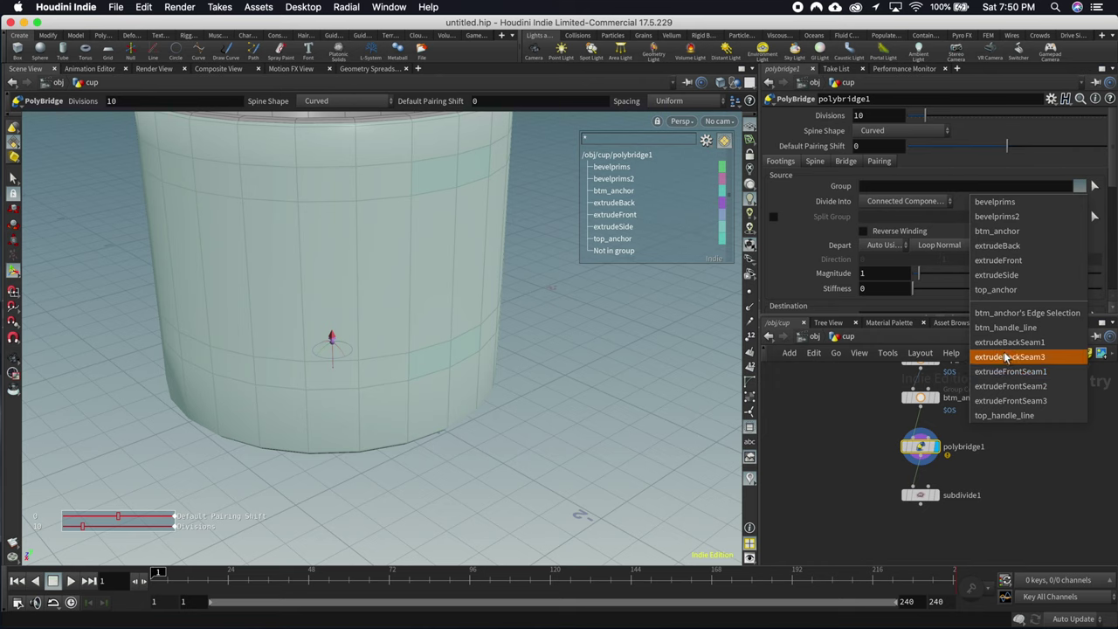
left_click(1001, 290)
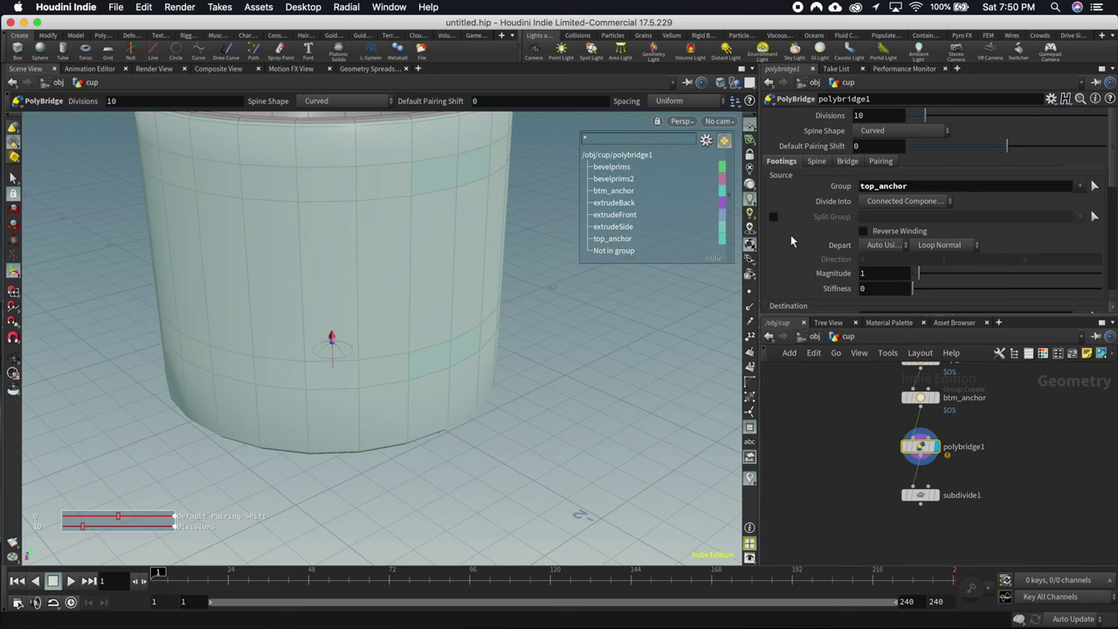
scroll(829, 249, "down", 3)
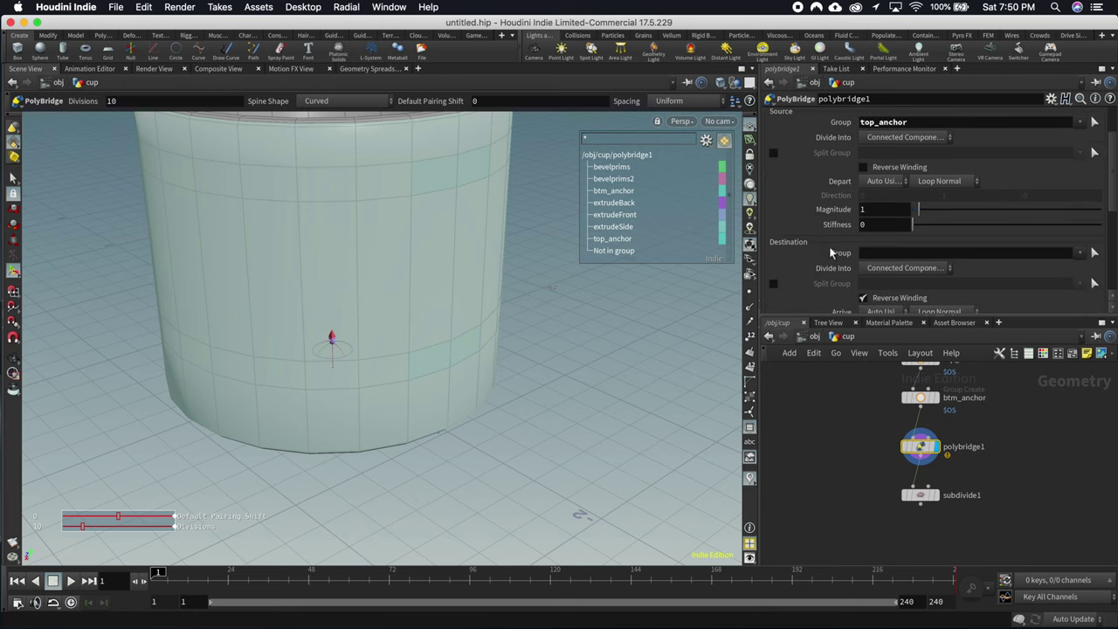
left_click(1080, 252)
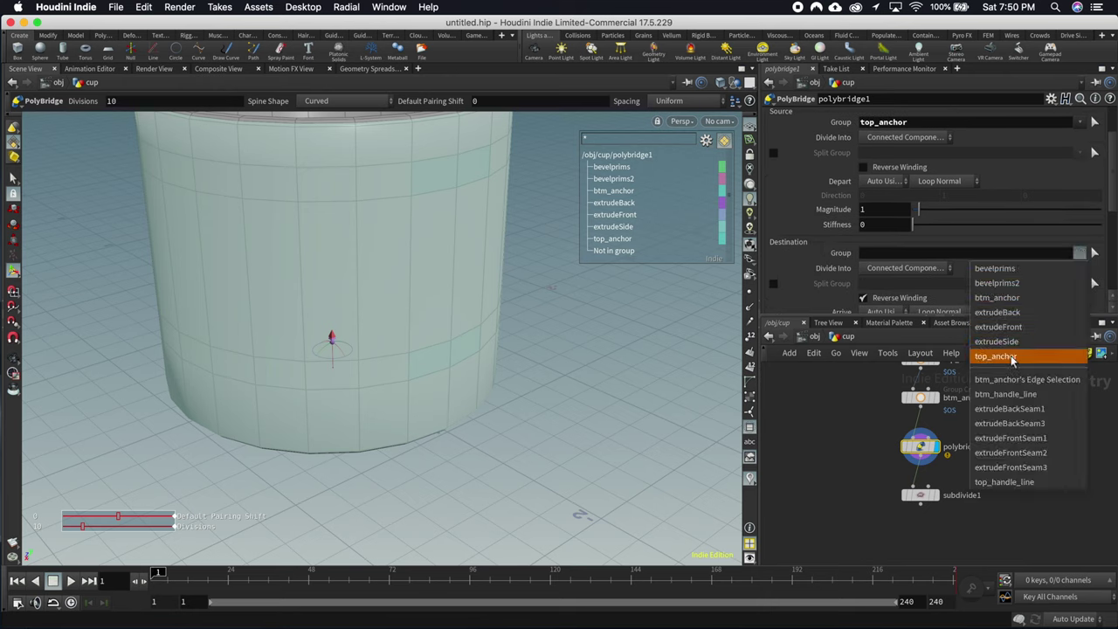
left_click(991, 297)
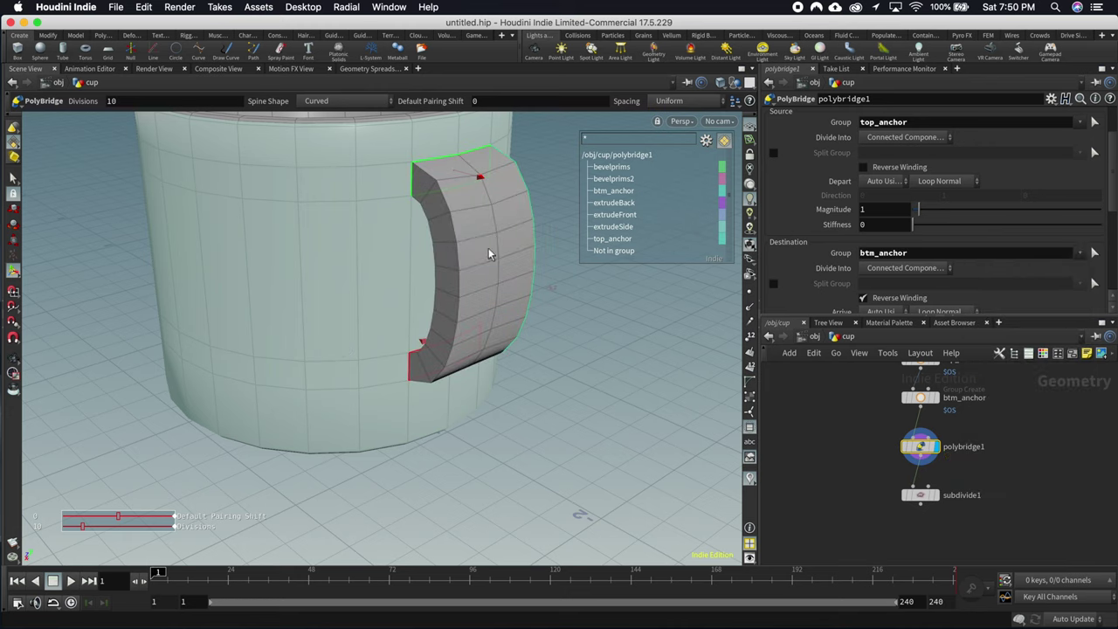
Step: Set both the Arrive direction of the destination and the Depart direction of the source to Along
key("Escape")
left_click_drag(462, 242, 559, 266)
key("Return")
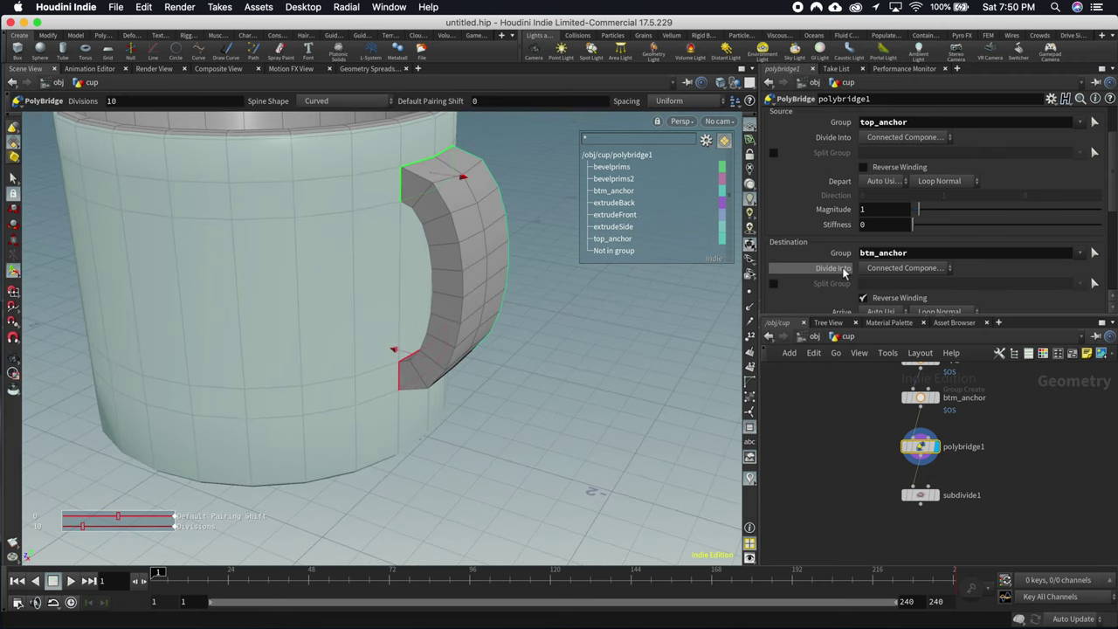
scroll(856, 287, "down", 2)
left_click(887, 264)
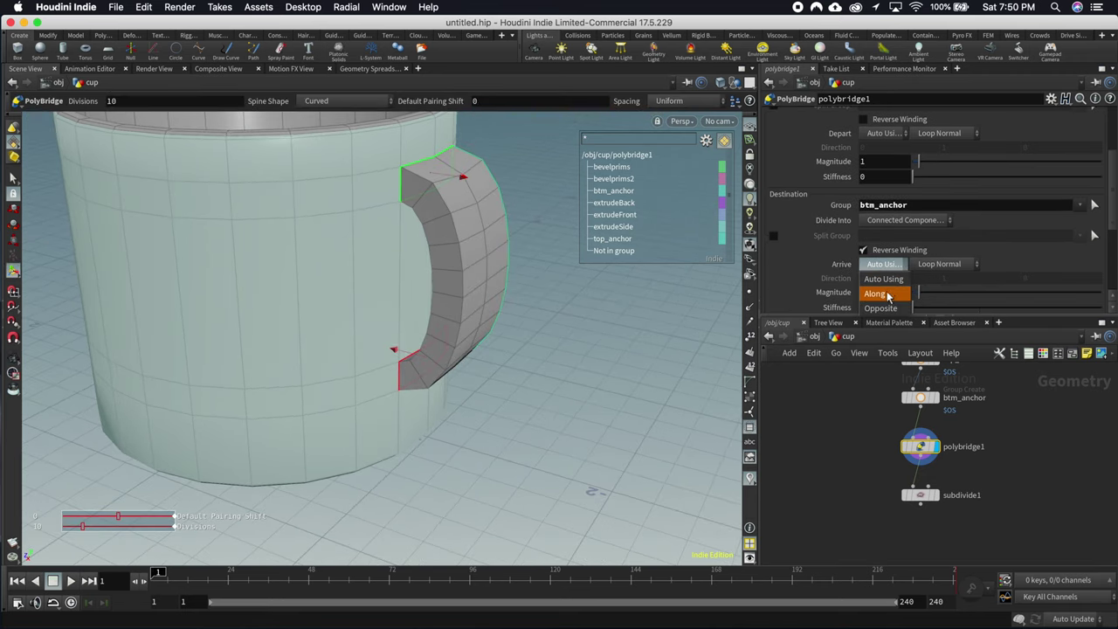
left_click(883, 296)
scroll(838, 249, "up", 3)
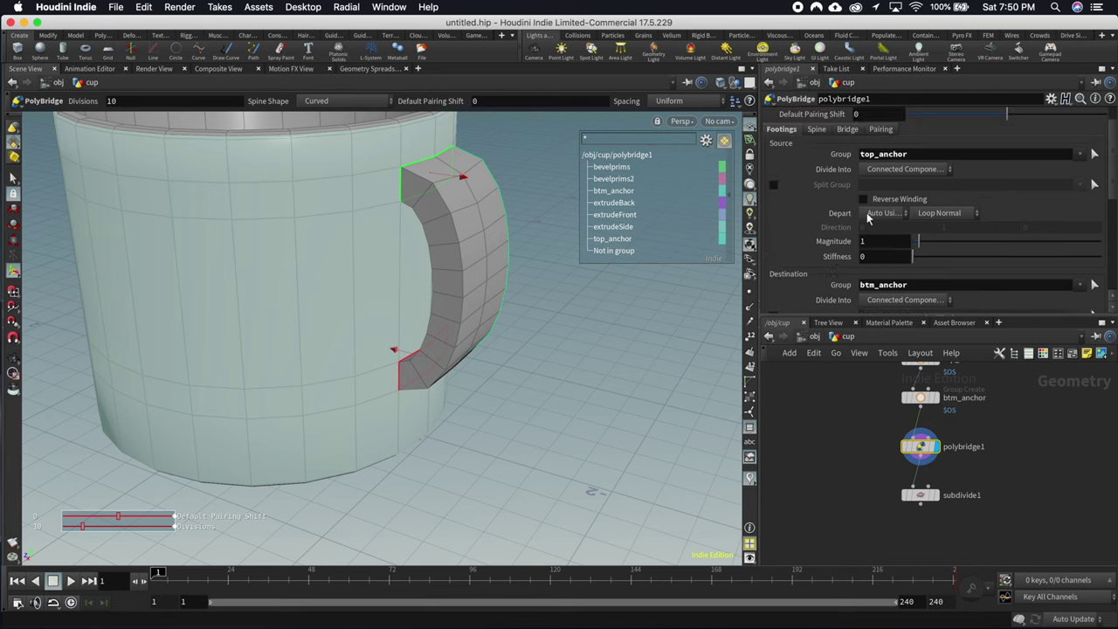
left_click(883, 216)
left_click(880, 244)
Step: Try flipping Reverse Winding on the bridge's source and destination, and restore both original settings
left_click(864, 199)
left_click(865, 199)
left_click(865, 199)
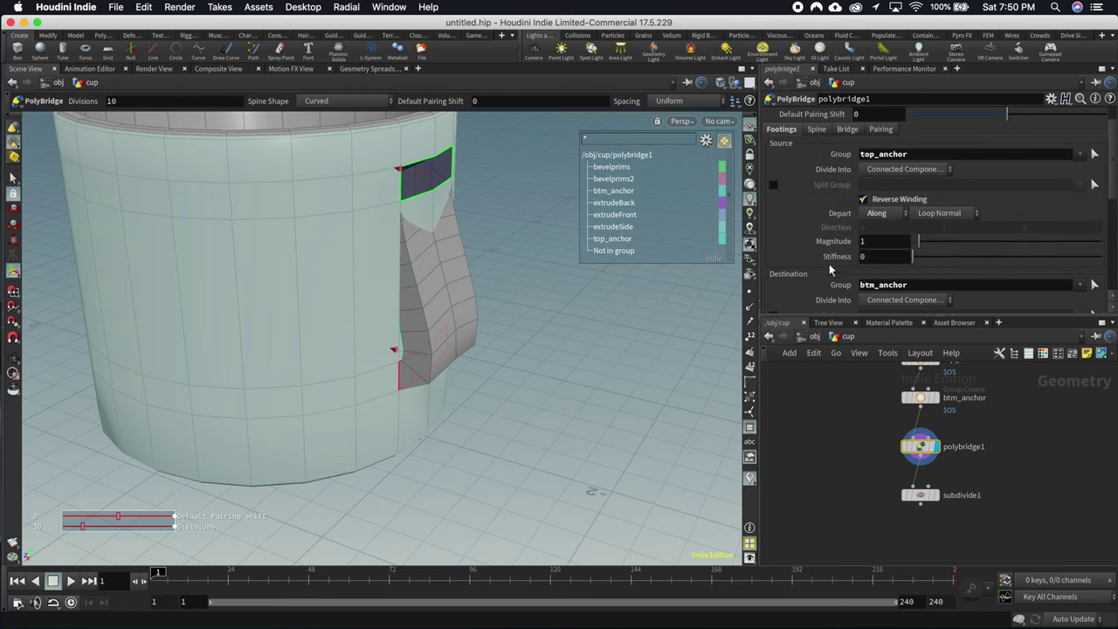
scroll(829, 264, "down", 3)
left_click(865, 251)
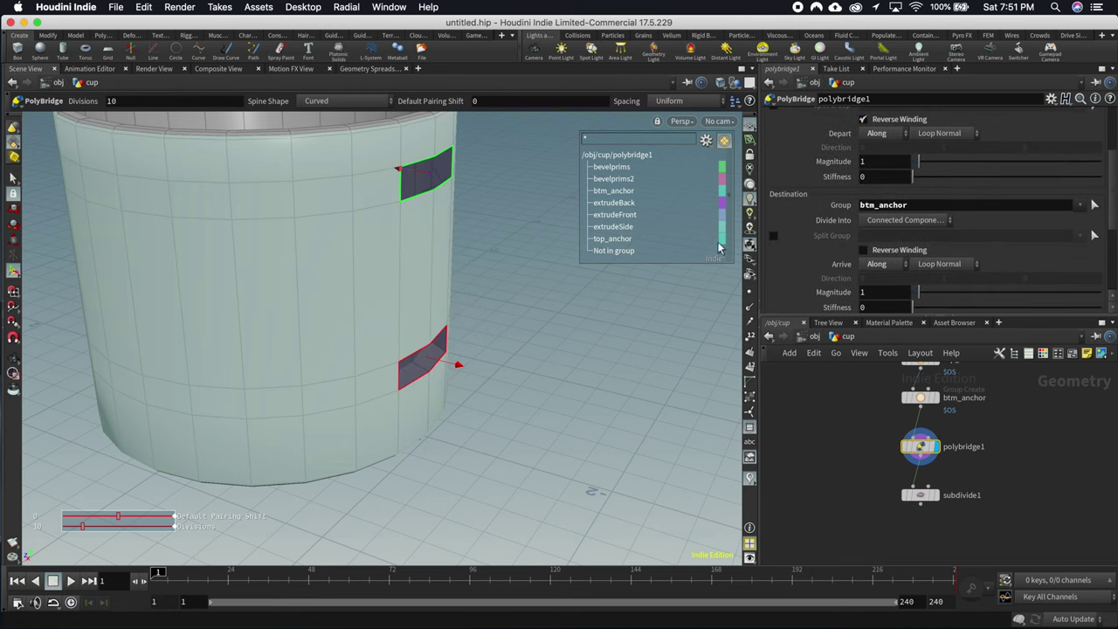
key("Escape")
left_click_drag(451, 254, 510, 315)
key("Return")
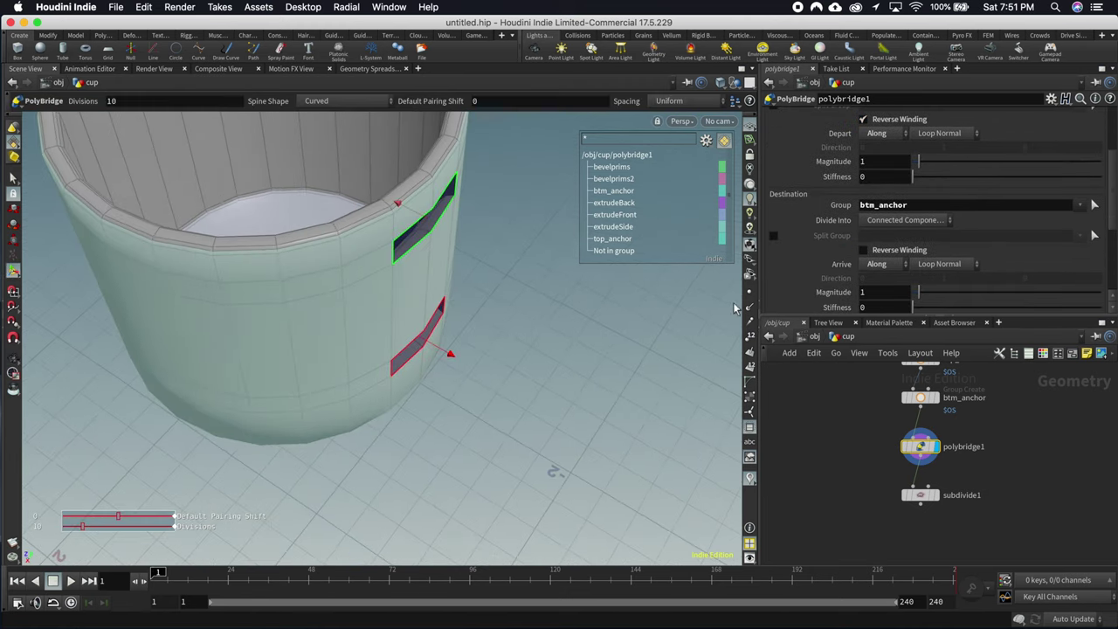
left_click(865, 250)
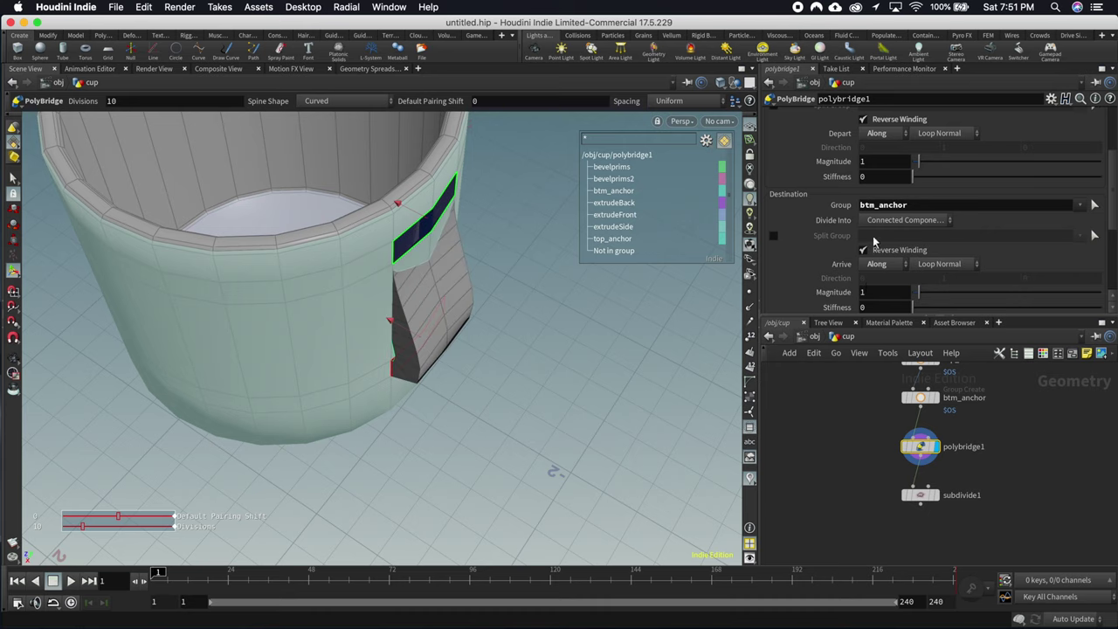
left_click(864, 120)
key("Escape")
left_click_drag(387, 320, 416, 249)
key("Return")
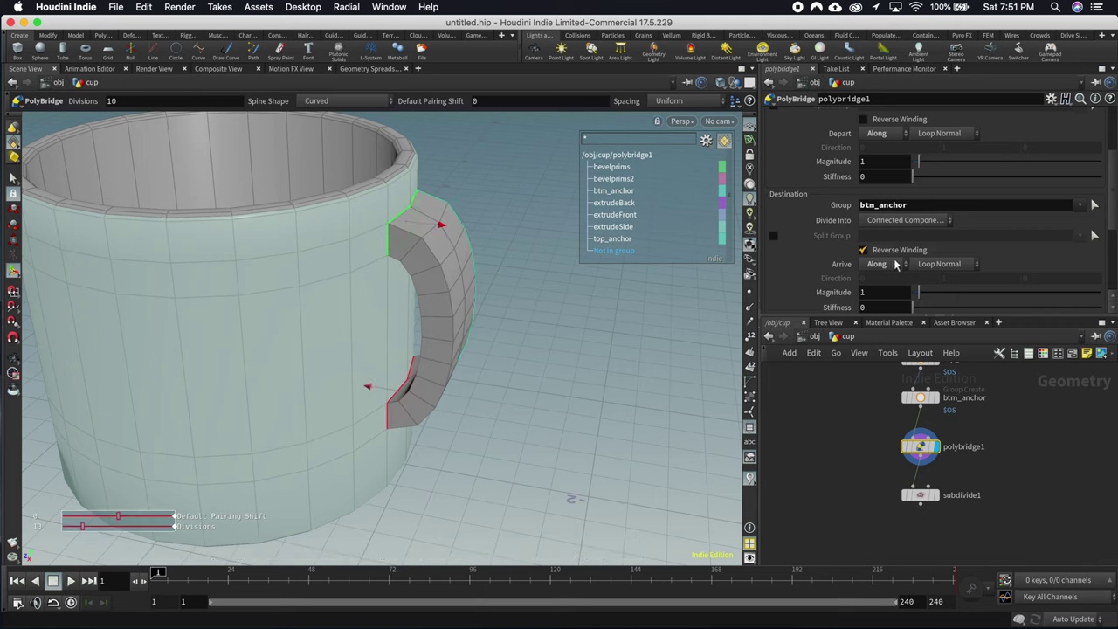
Step: Raise the bridge's source magnitude to 2.92 to push the handle outward from the cup
scroll(816, 253, "up", 1)
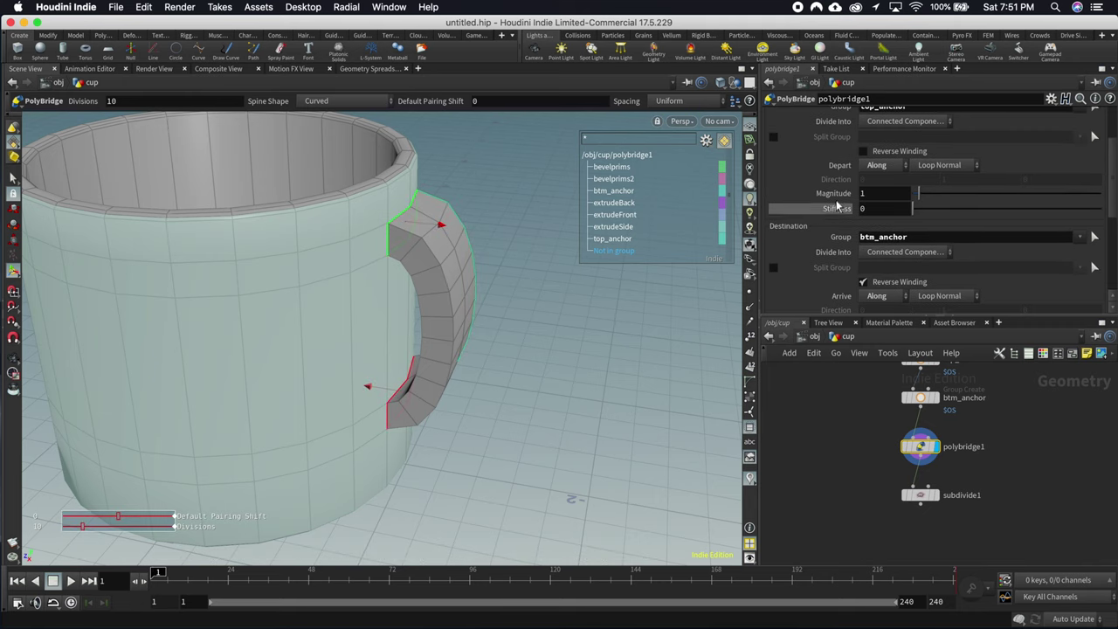
left_click_drag(916, 195, 931, 195)
key("Escape")
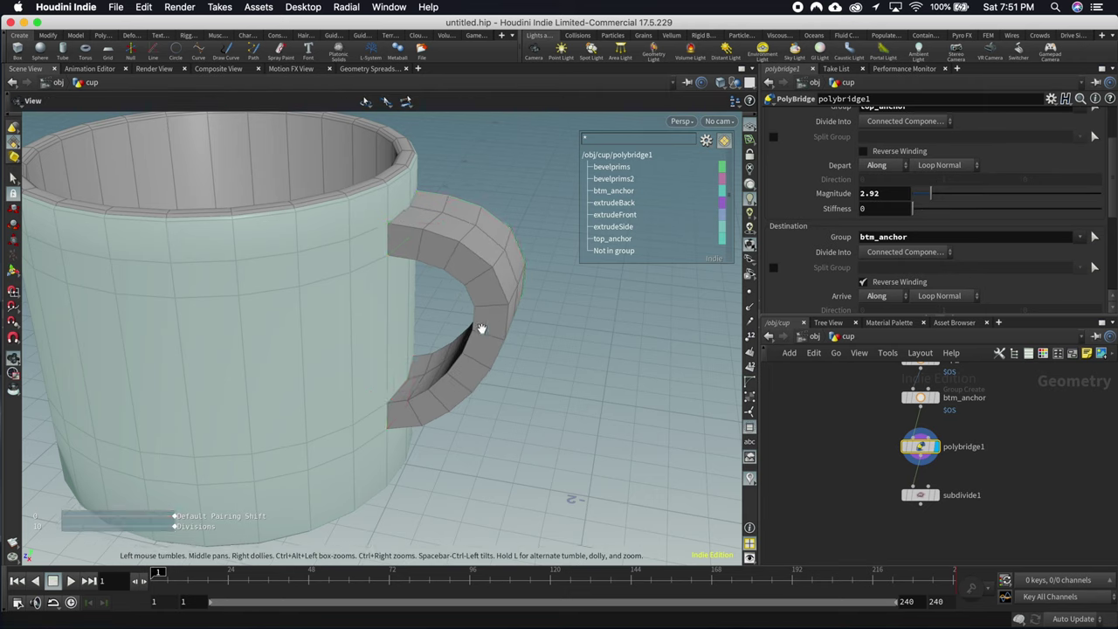
right_click_drag(502, 324, 364, 350)
left_click_drag(365, 349, 295, 292)
key("Return")
Step: Display the subdivide1 result in Smooth Shaded mode with the group overlay hidden, and select subdivide1
left_click(934, 494)
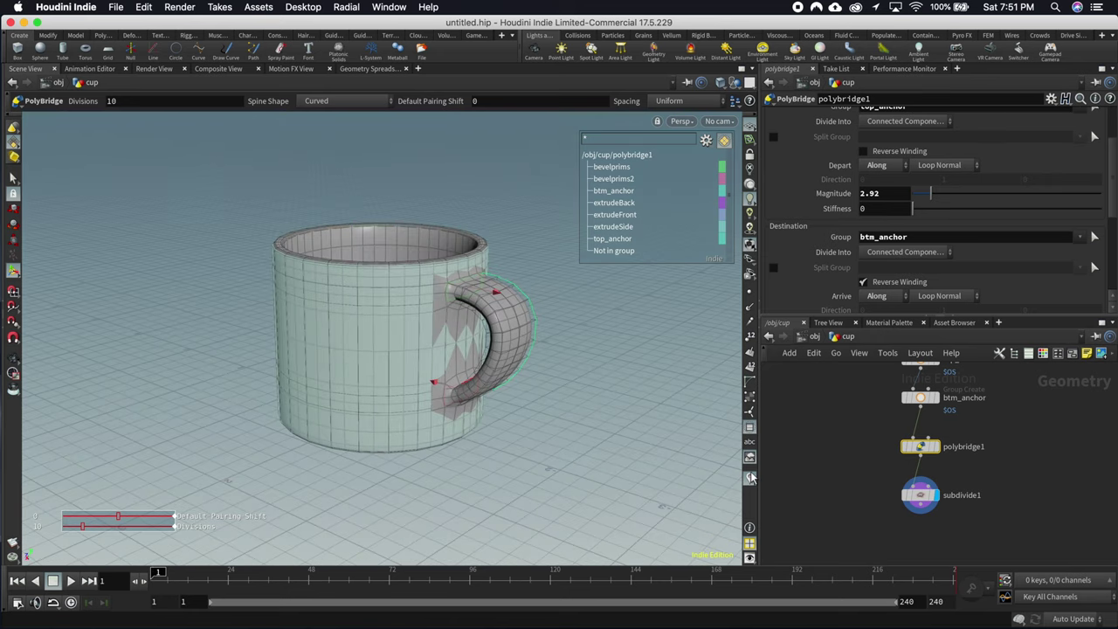
left_click(749, 430)
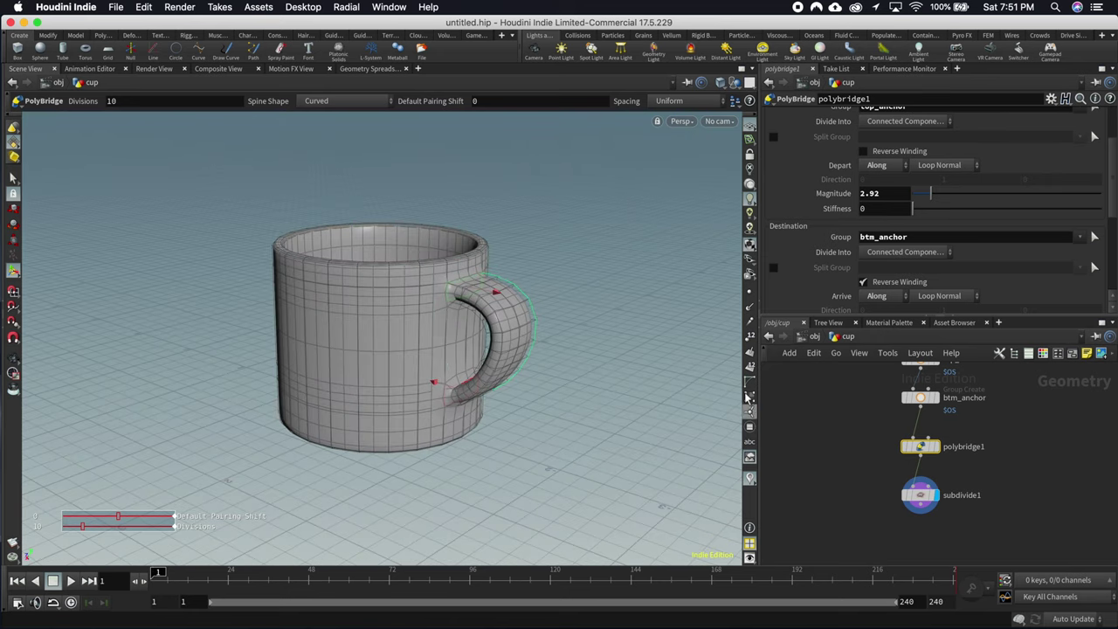
left_click(719, 84)
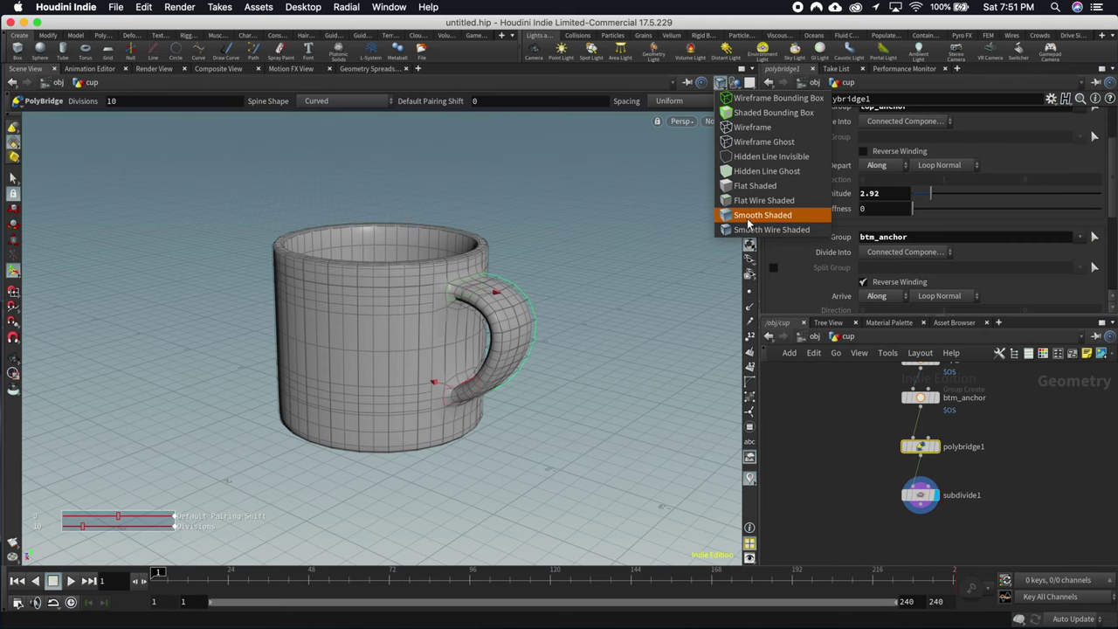
left_click(748, 223)
left_click(719, 84)
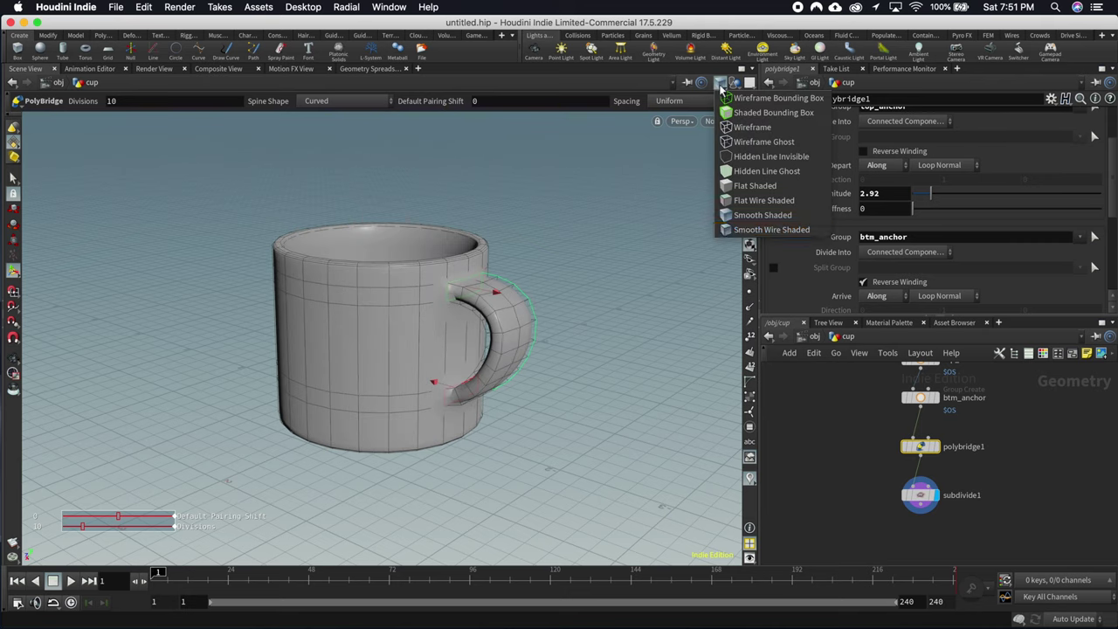
left_click(736, 223)
left_click(926, 494)
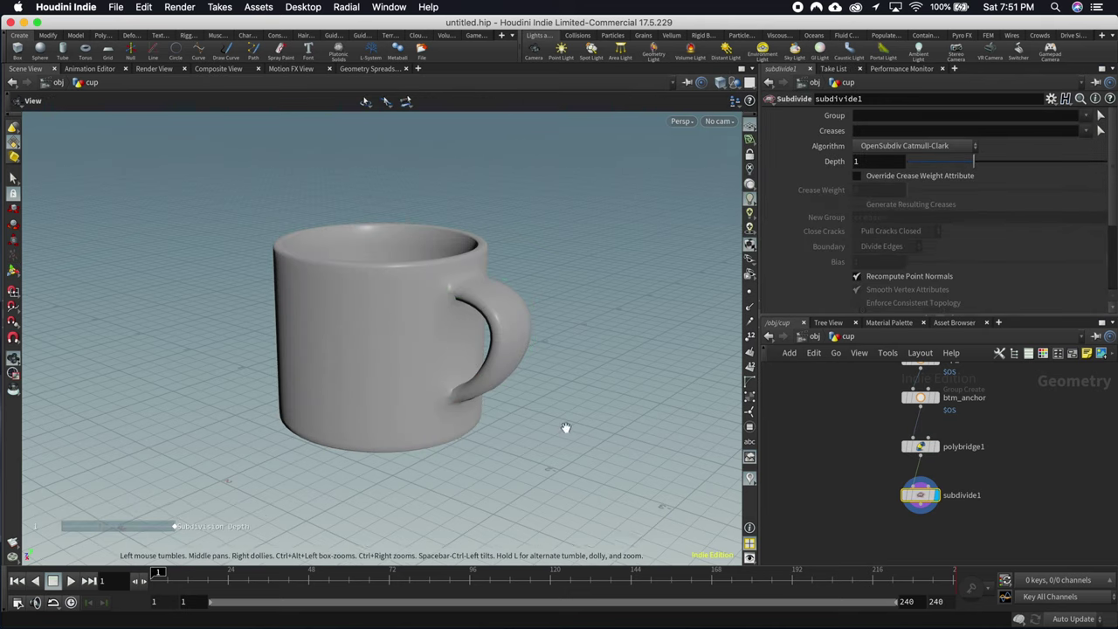
left_click_drag(564, 428, 611, 349)
scroll(558, 324, "up", 3)
key("Return")
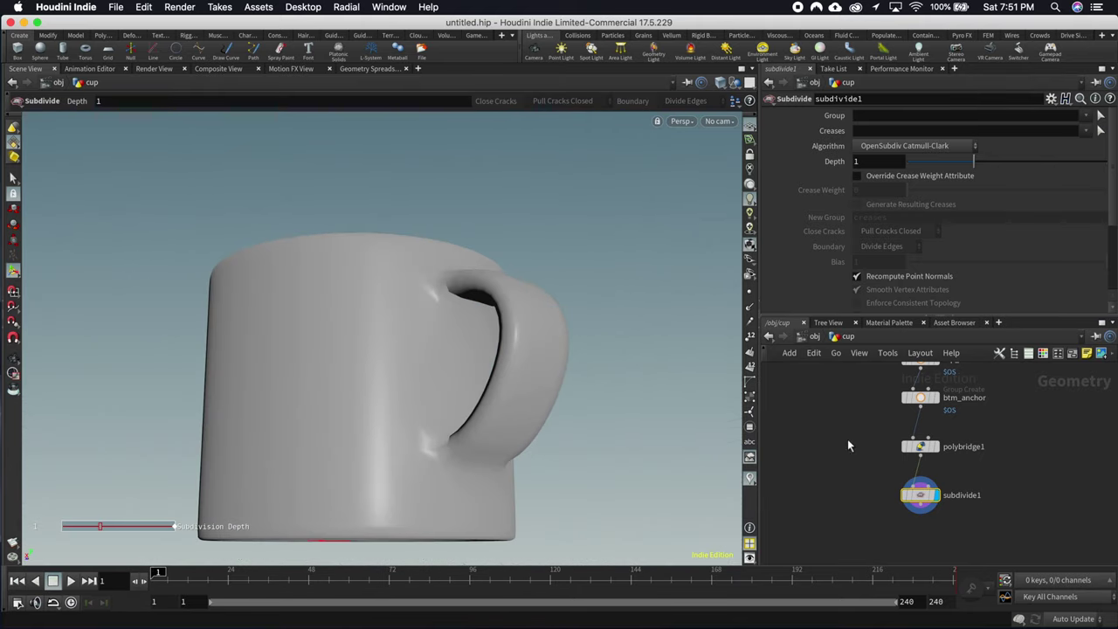
Step: Add a Normal node below subdivide1 and display it
scroll(1006, 478, "down", 3)
mouse_move(927, 426)
key("Tab")
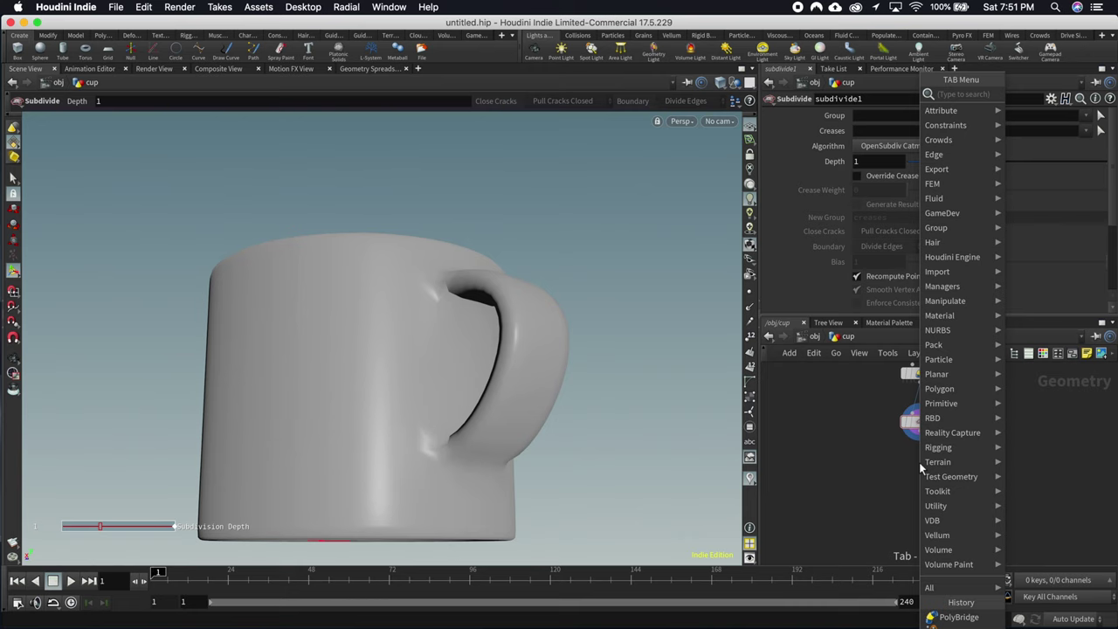
type("null")
key("Return")
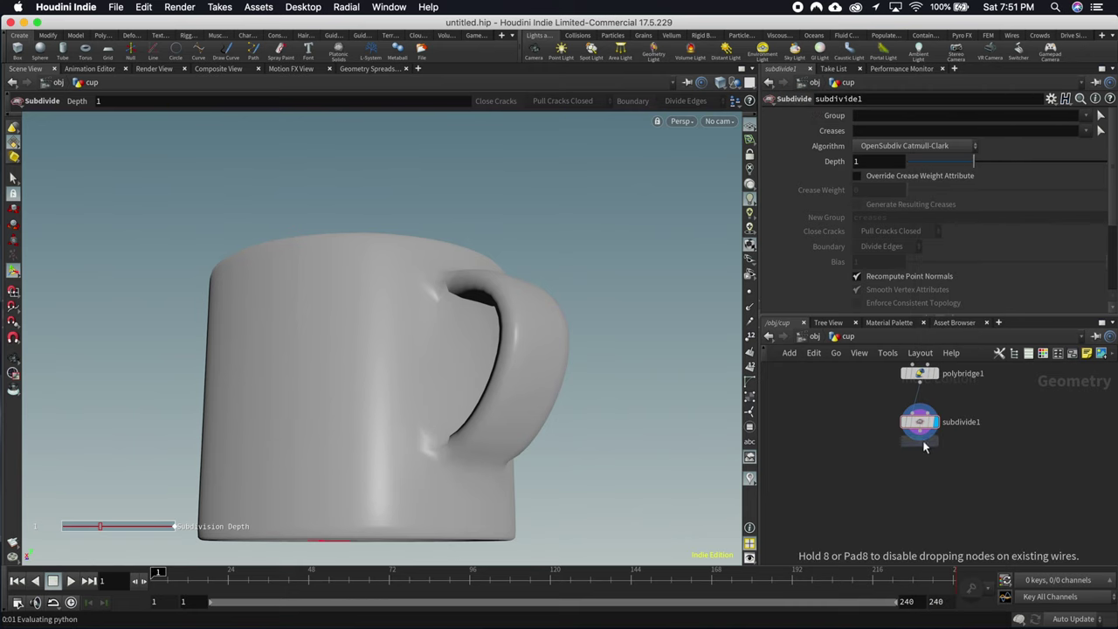
left_click(919, 462)
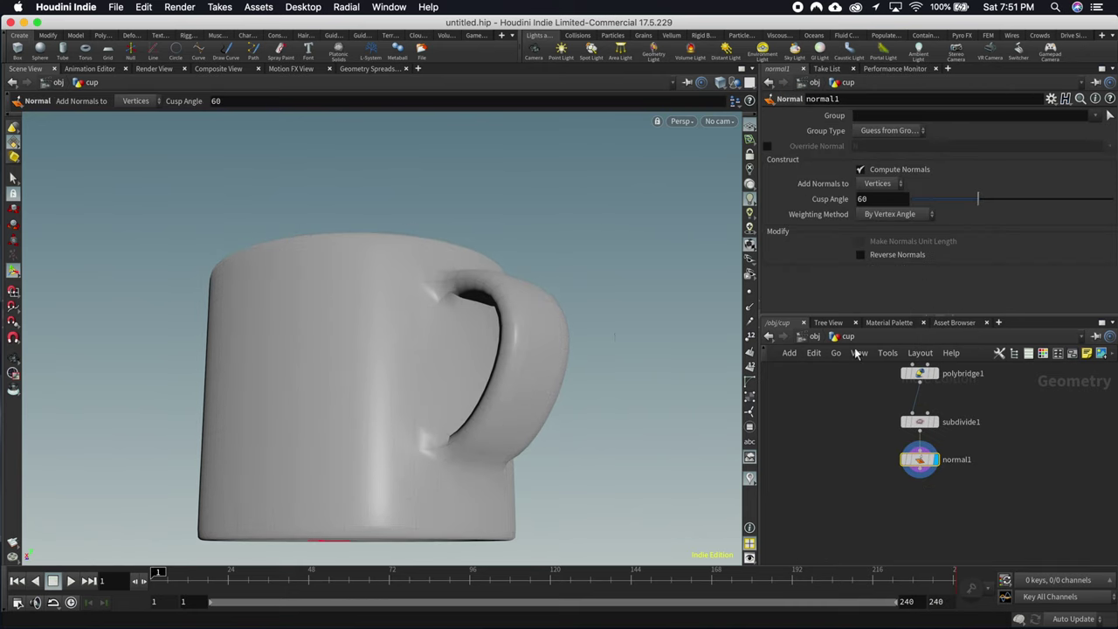
Step: Set the Normal node's cusp angle to 112.9
left_click_drag(983, 199, 1040, 208)
key("Escape")
left_click_drag(556, 268, 498, 524)
key("Return")
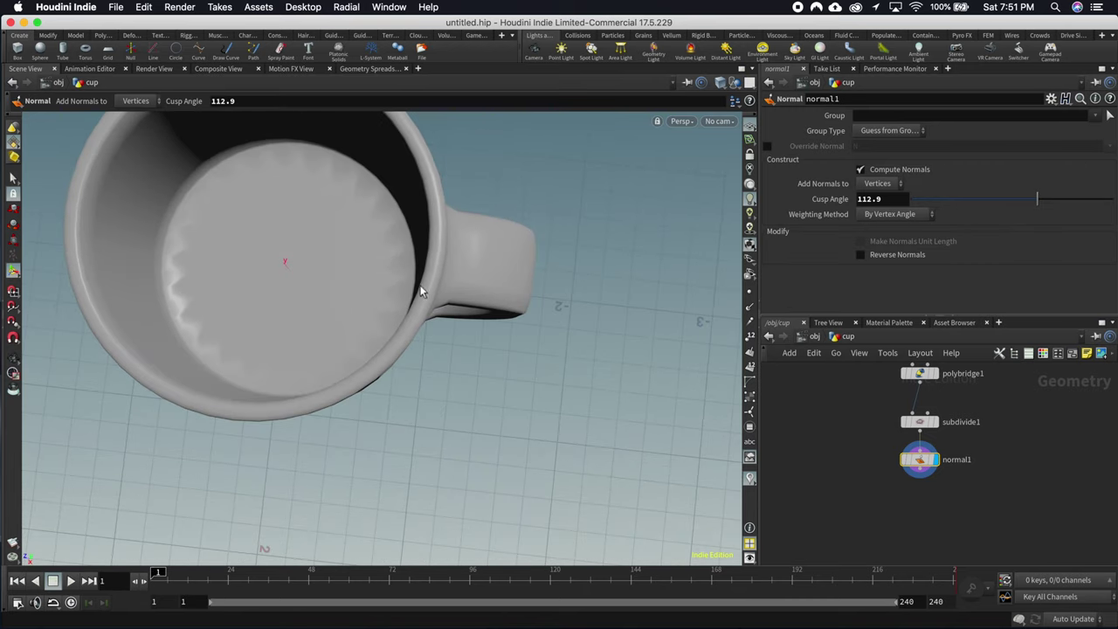
Step: Set the depth of subdivide1 to 2 and reselect normal1 to check the smoothed cup
left_click(919, 422)
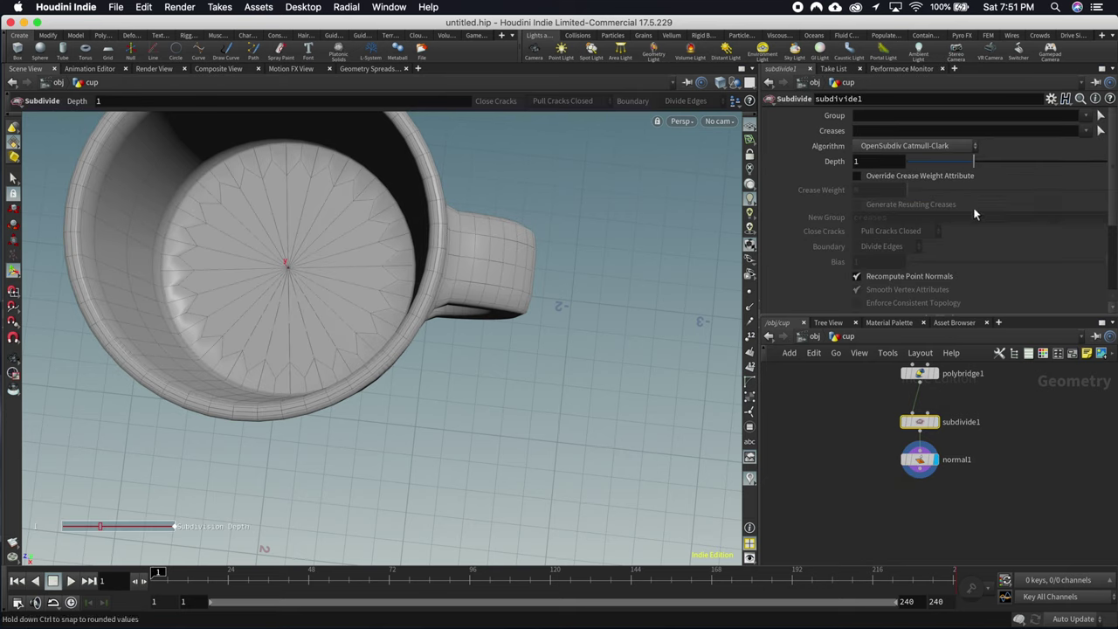
left_click_drag(988, 164, 1019, 167)
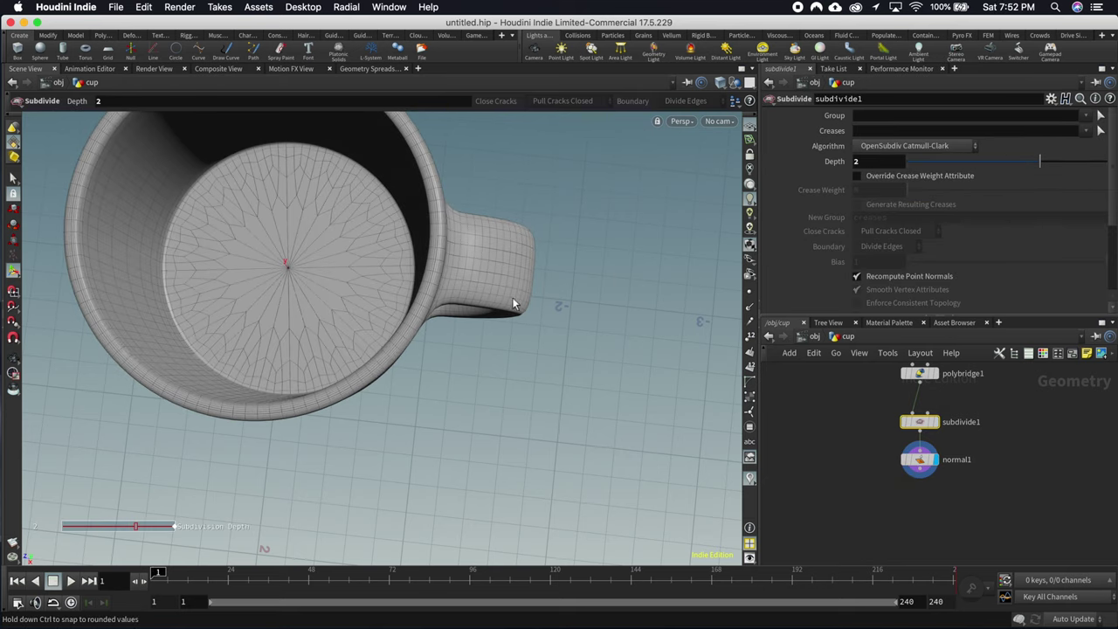
left_click(917, 463)
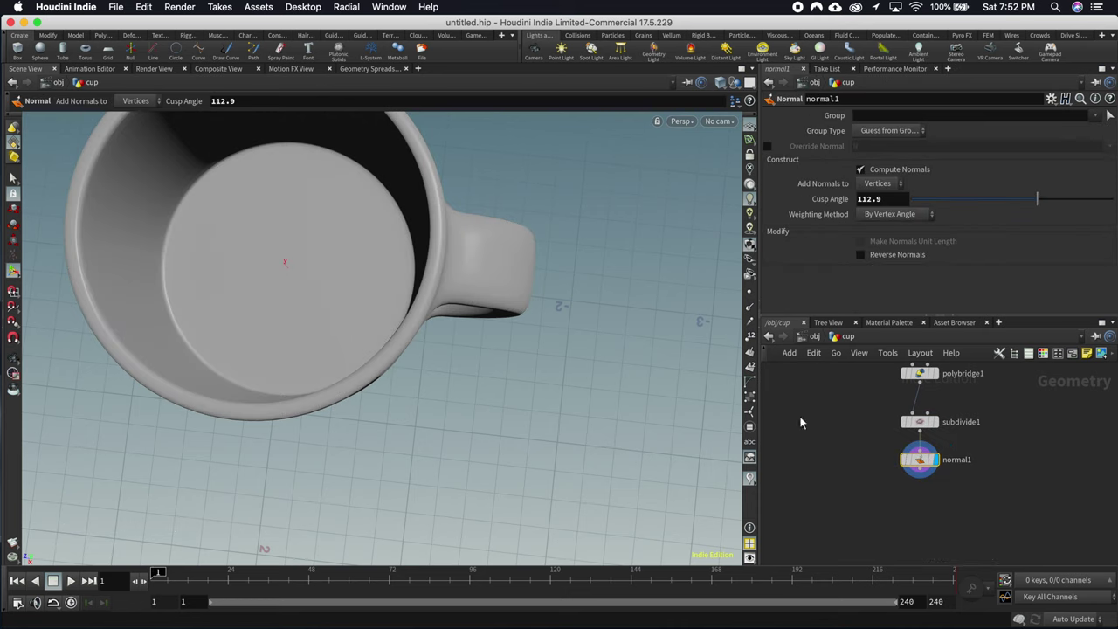
left_click(275, 239)
left_click_drag(275, 239, 524, 376)
key("Return")
scroll(851, 461, "down", 3)
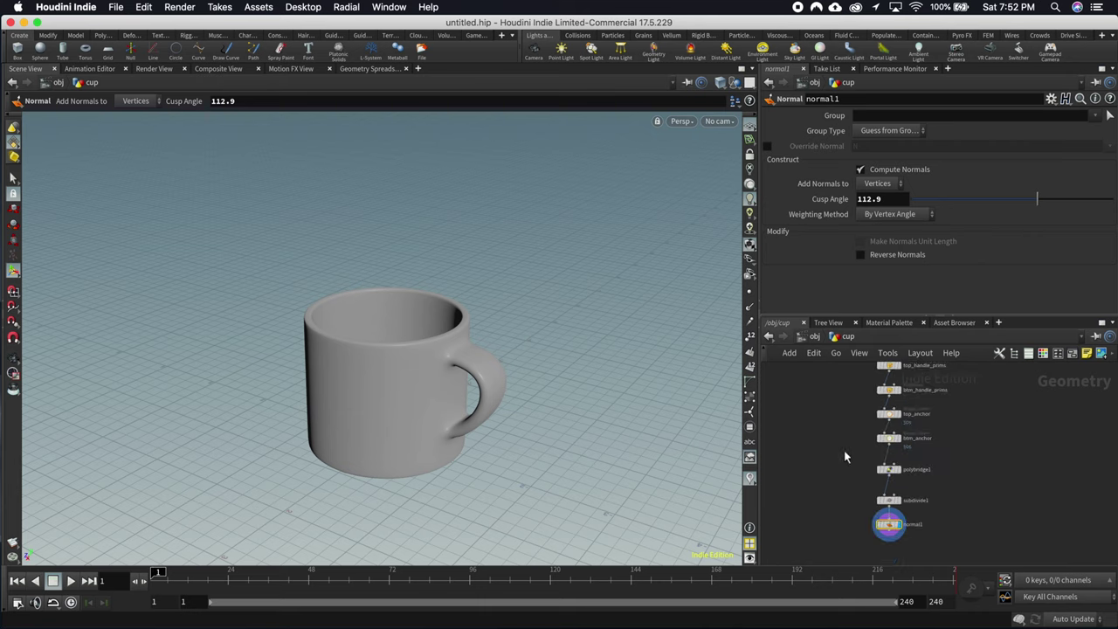
Step: Raise circle1's divisions to 36 and check the effect on the cup and its handle
scroll(867, 451, "up", 10)
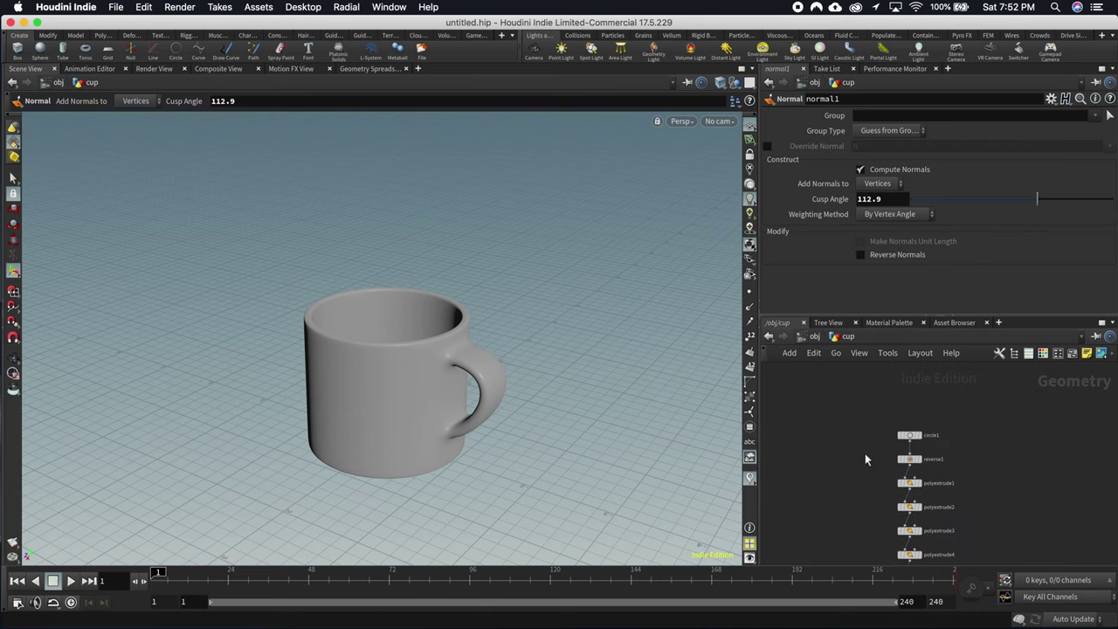
left_click(905, 437)
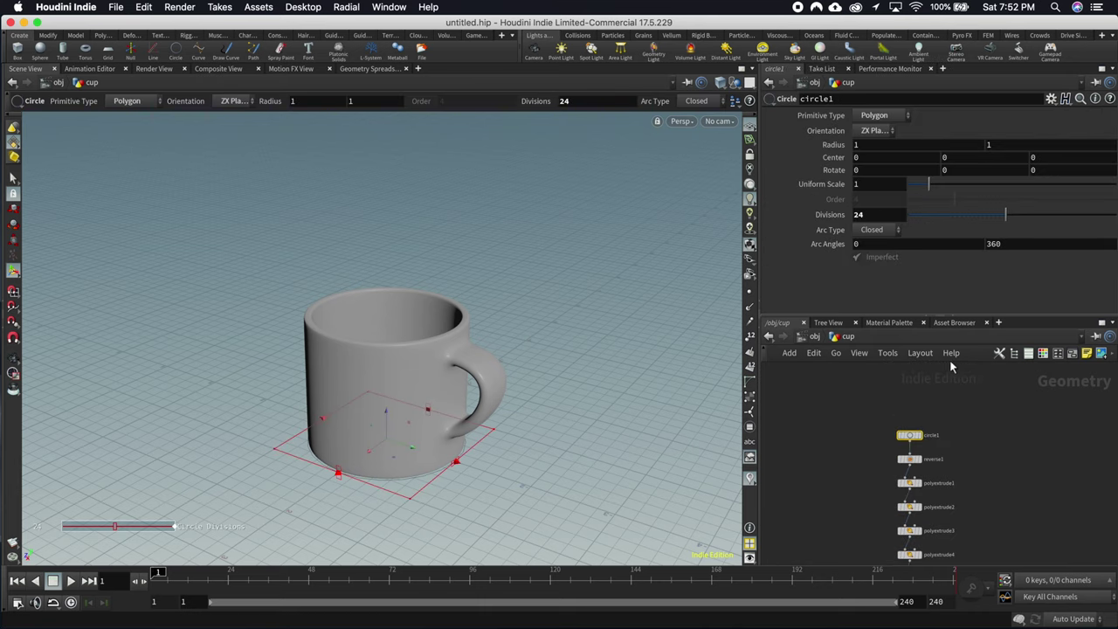
left_click_drag(1009, 220, 1052, 227)
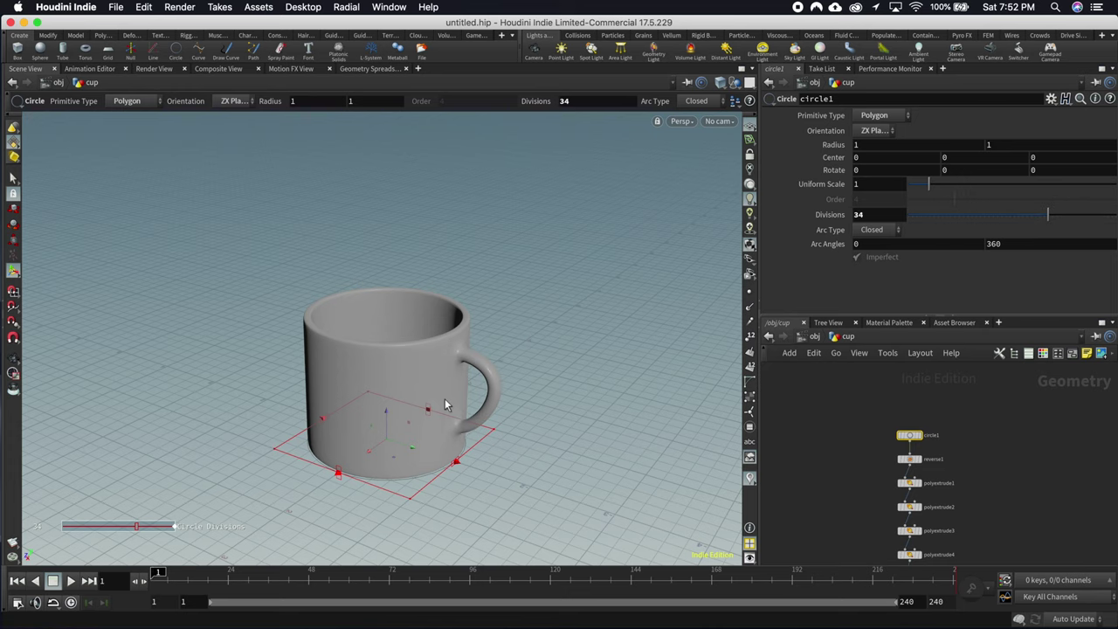
key("Escape")
left_click_drag(447, 406, 1115, 152)
key("Return")
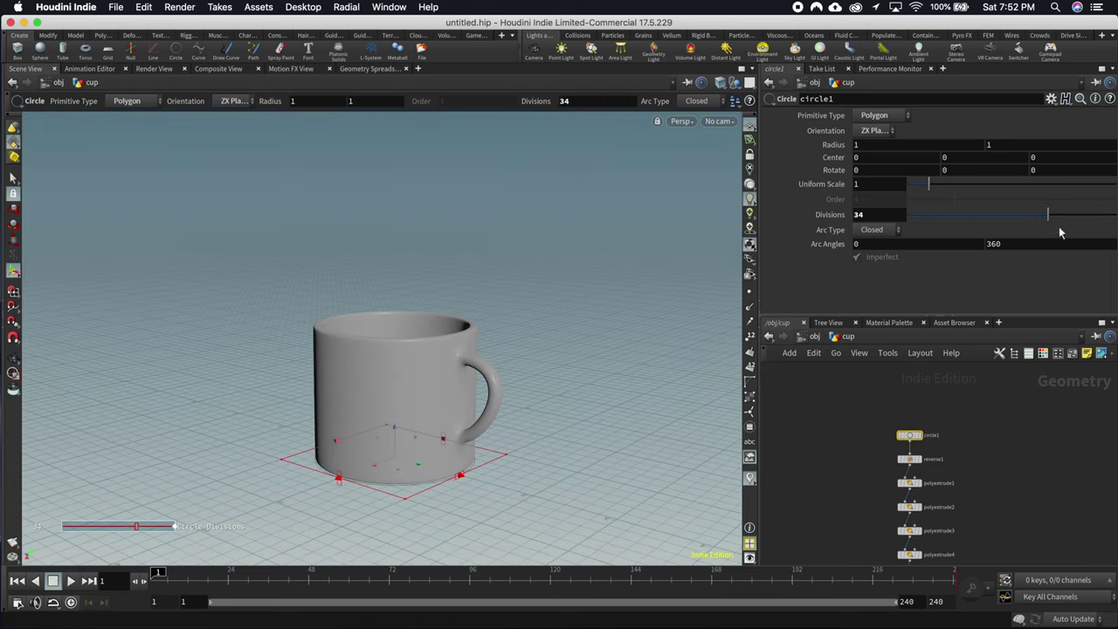
left_click_drag(1052, 217, 1057, 217)
key("Escape")
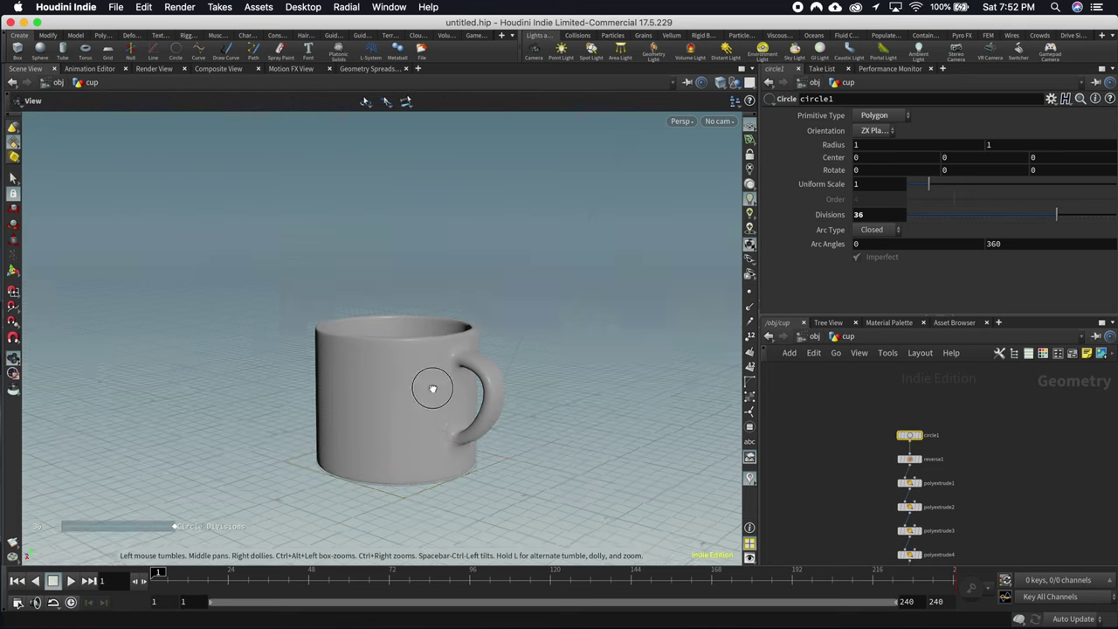
left_click_drag(429, 387, 348, 341)
key("Return")
Step: Raise knife1's cutting plane near the cup's rim to an origin height of about 1.50
scroll(992, 413, "down", 5)
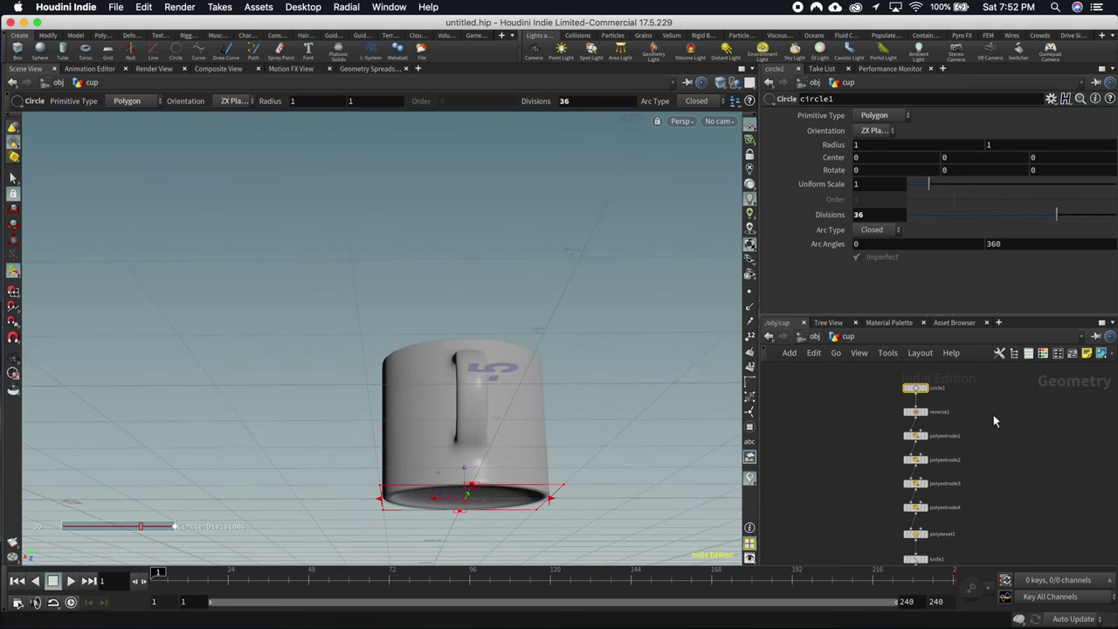
scroll(964, 478, "up", 5)
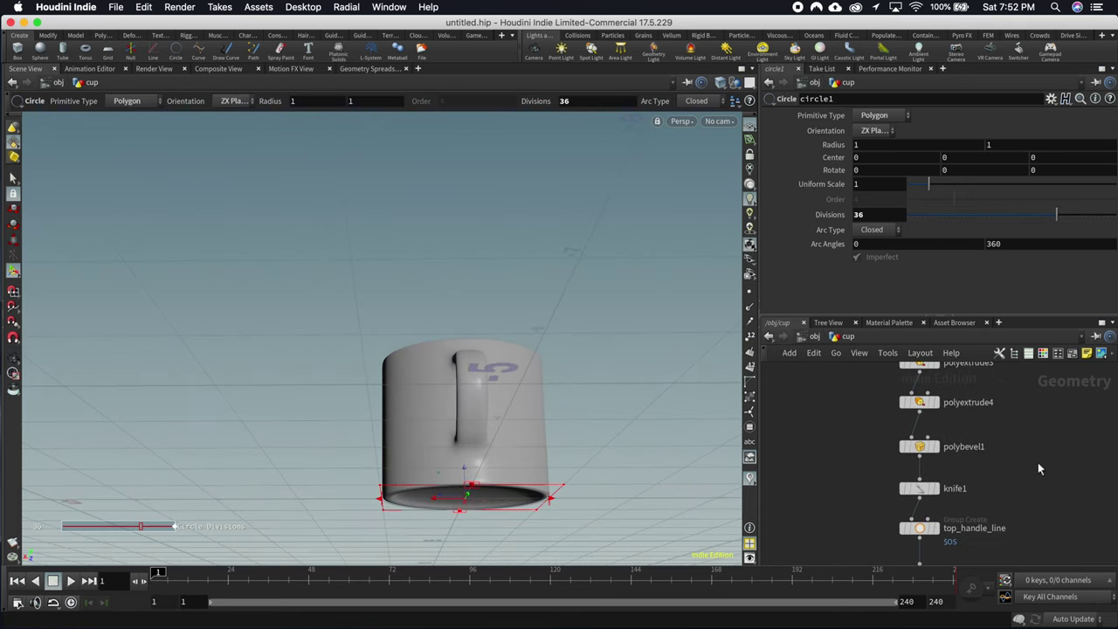
left_click(926, 456)
key("Return")
left_click_drag(499, 394, 407, 324, "alt")
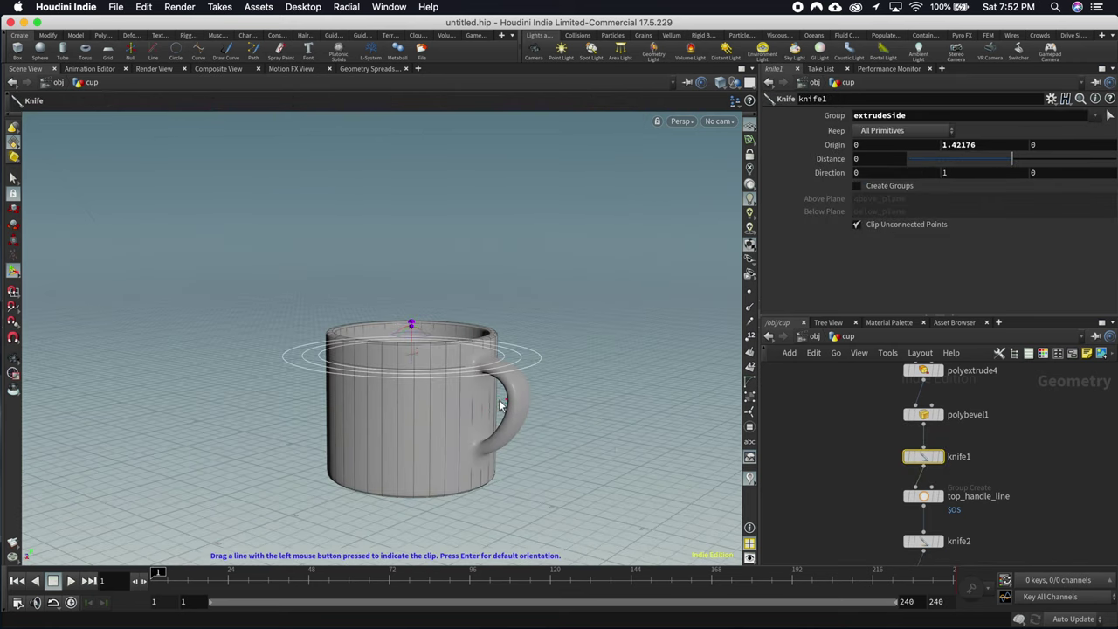
mouse_move(412, 365)
left_mouse_down()
mouse_move(419, 349)
mouse_move(411, 392)
mouse_move(420, 358)
left_mouse_up()
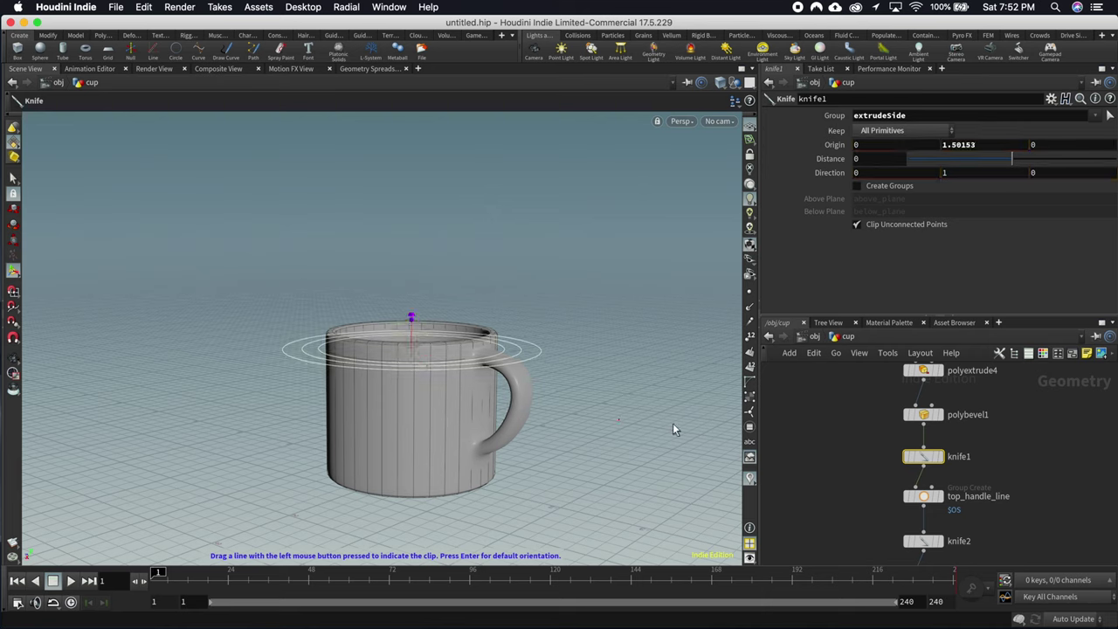
Step: Lower knife2's cutting plane near the cup's base to an origin height of about 0.36
scroll(943, 454, "down", 3)
left_click(913, 465)
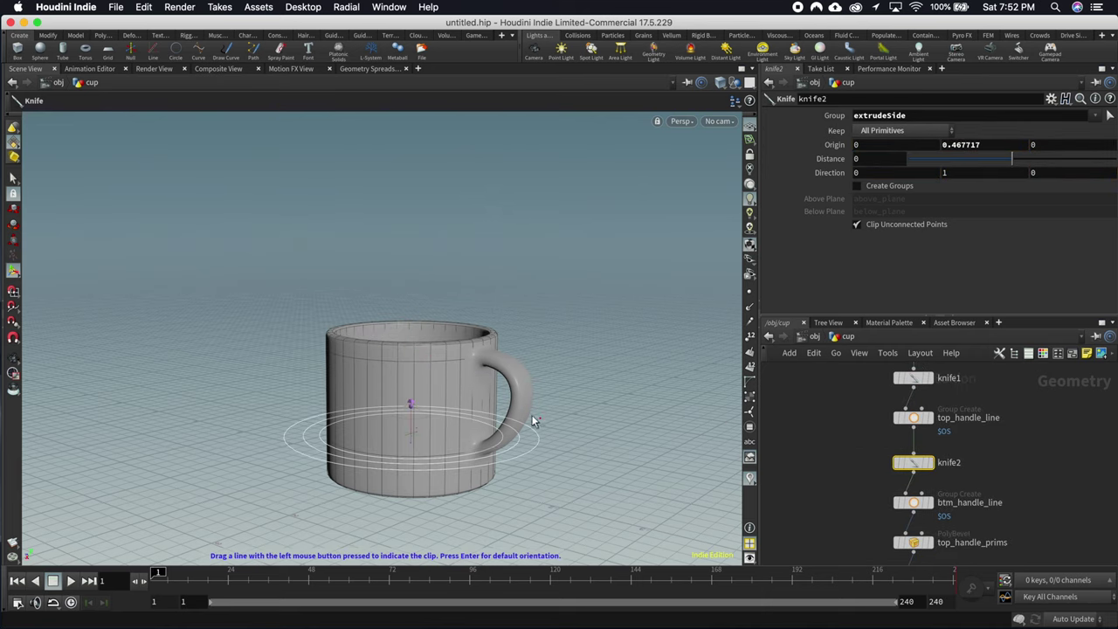
left_click_drag(414, 452, 445, 324)
key("Escape")
key("Return")
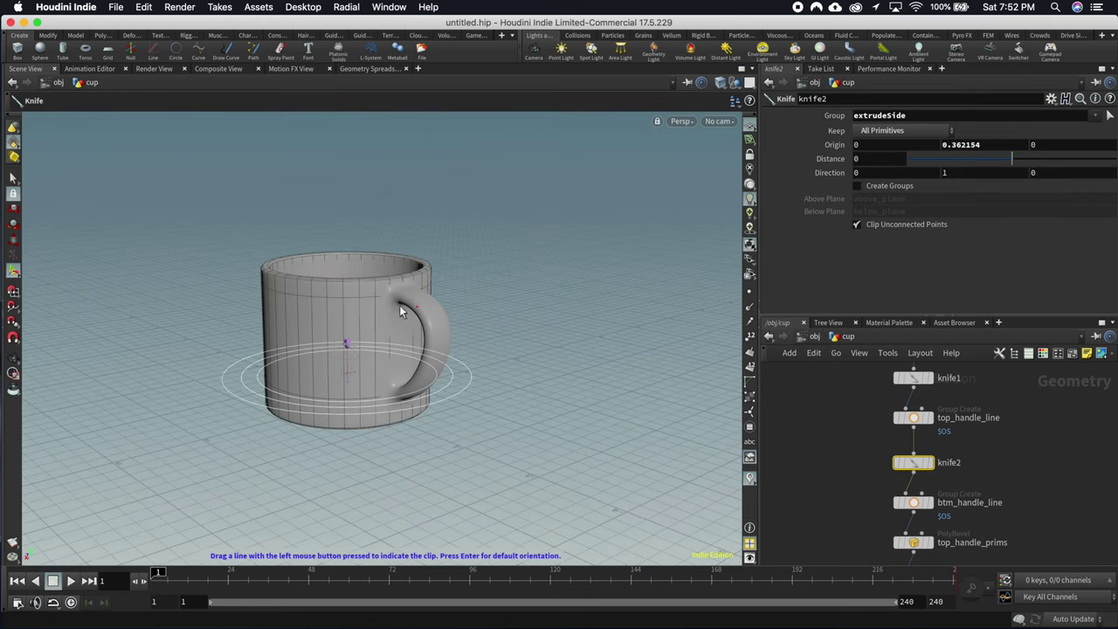
Step: Widen the spread angle of the top_anchor group to 19.3
scroll(1048, 393, "down", 3)
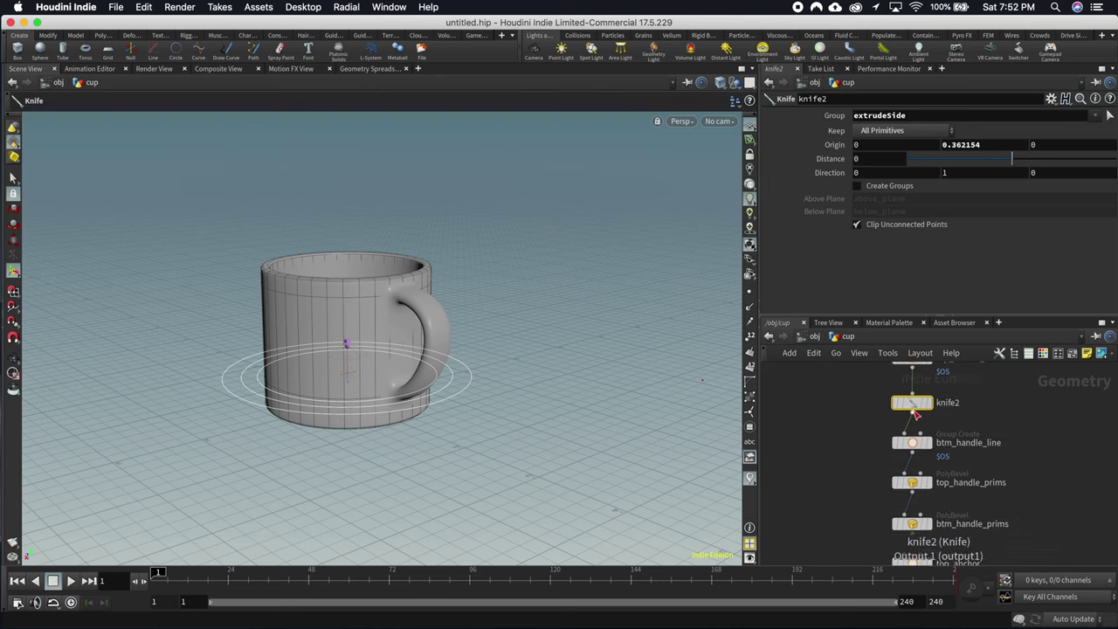
scroll(1026, 472, "down", 4)
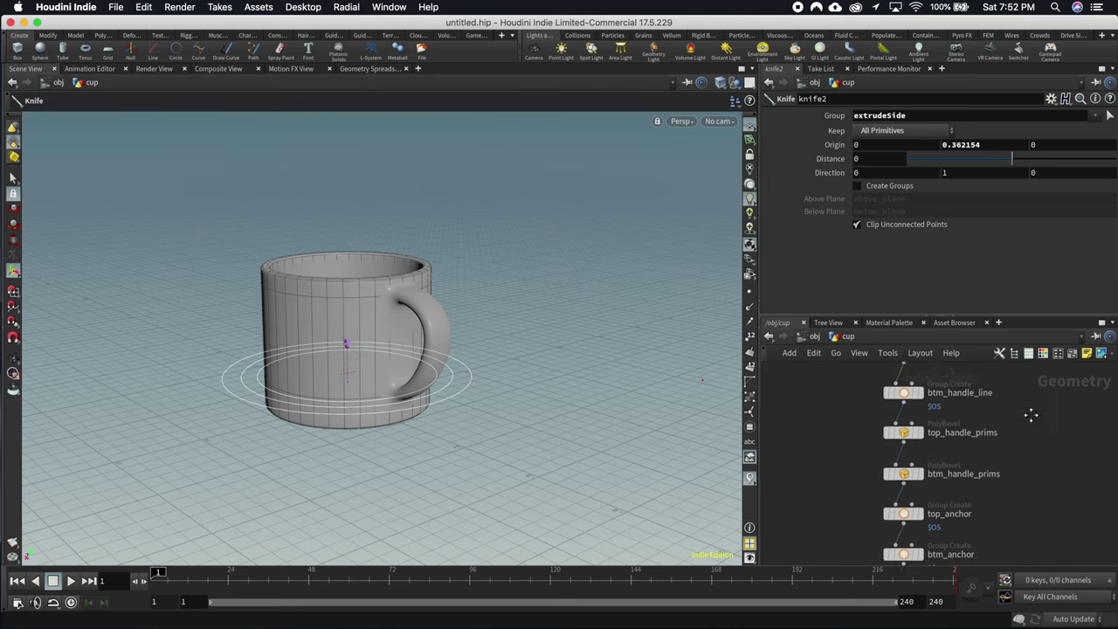
scroll(1020, 496, "down", 1)
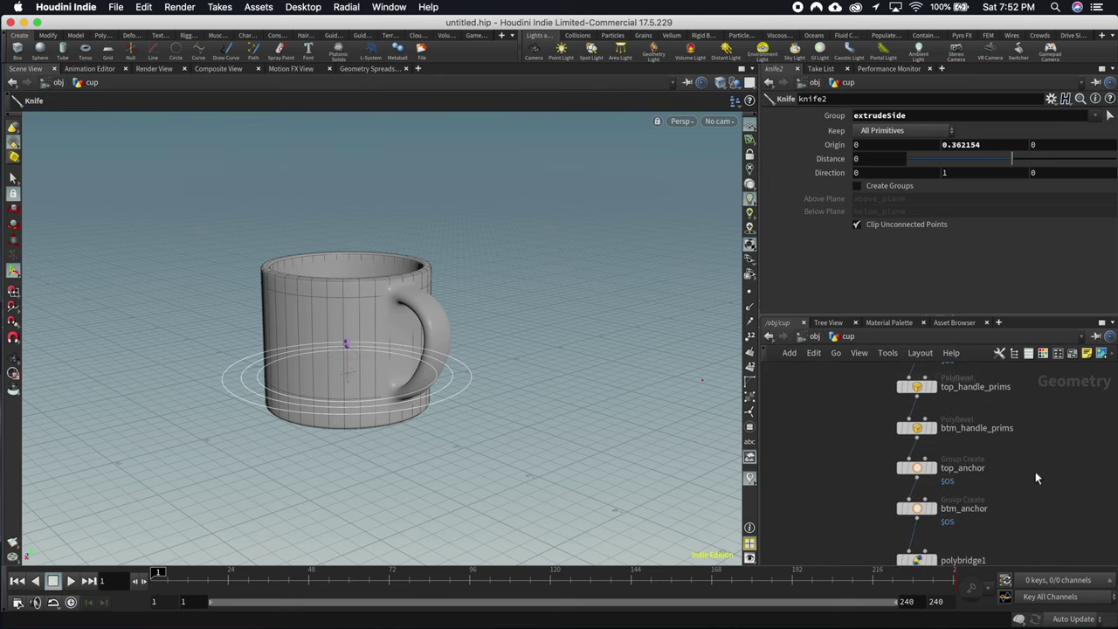
left_click(920, 473)
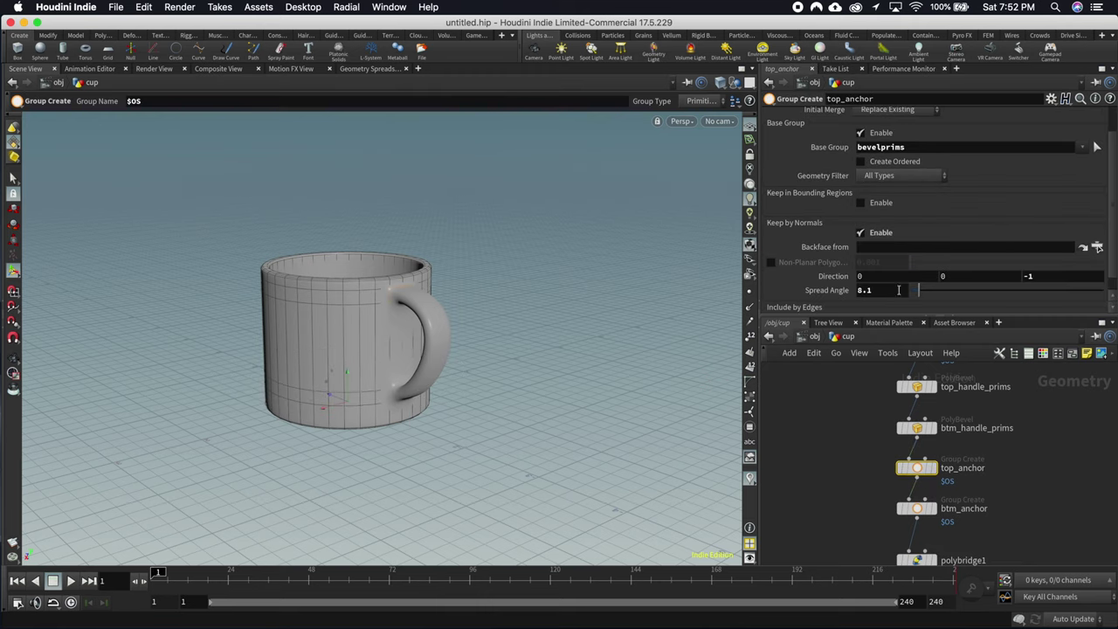
mouse_move(919, 292)
left_mouse_down()
mouse_move(970, 293)
mouse_move(931, 297)
left_mouse_up()
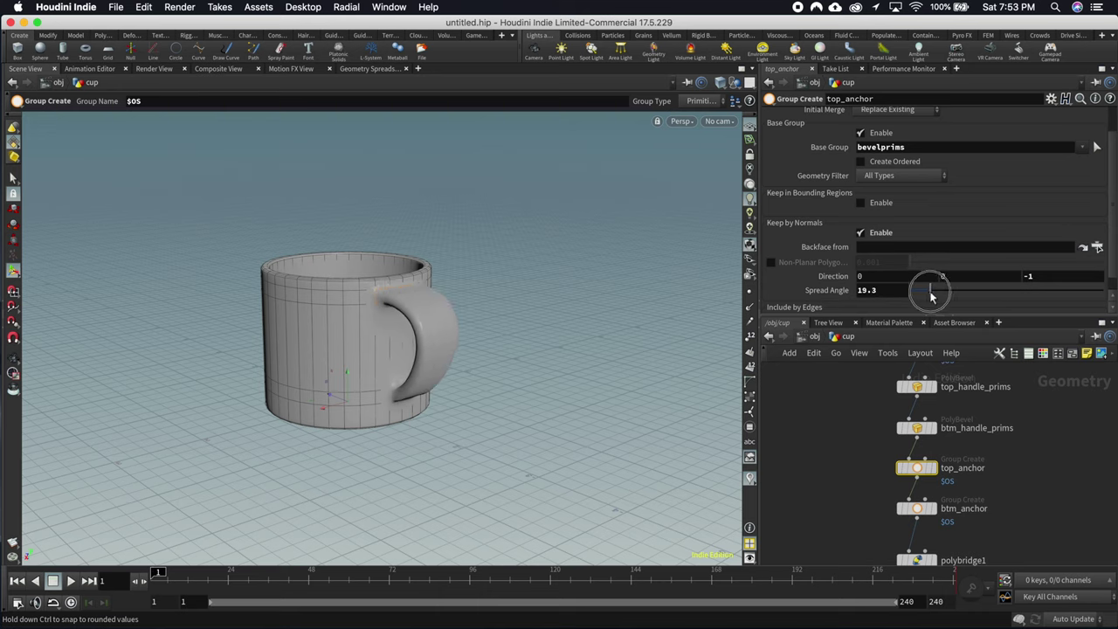
Step: Set the spread angle of the btm_anchor group to 12.4 and inspect the handle
left_click(916, 508)
mouse_move(923, 291)
left_mouse_down()
mouse_move(951, 293)
mouse_move(927, 295)
left_mouse_up()
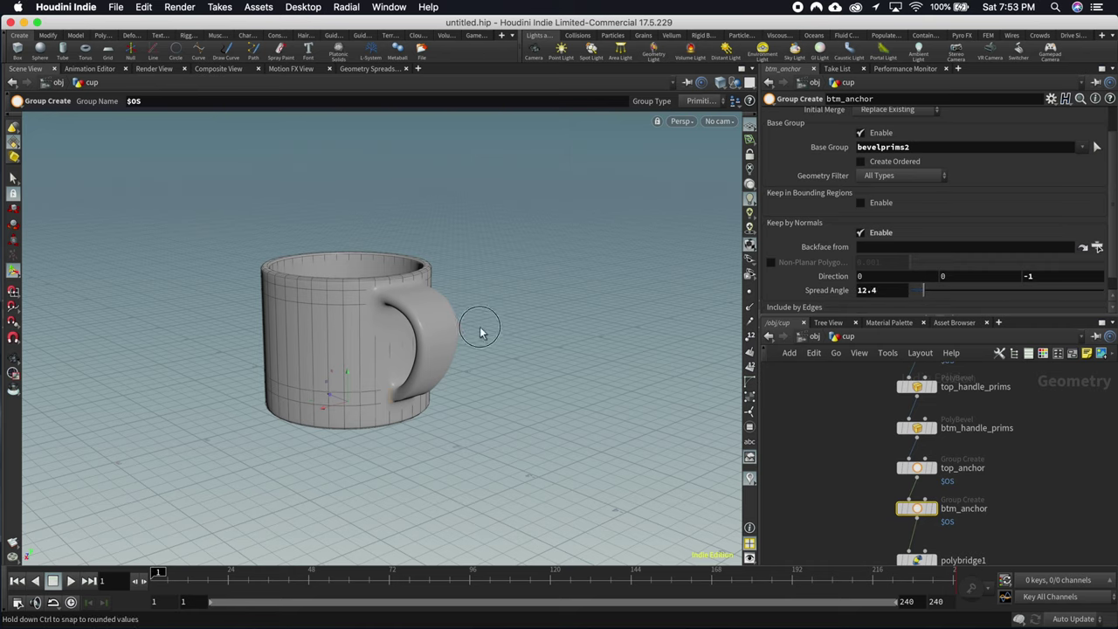
left_click_drag(358, 332, 389, 316)
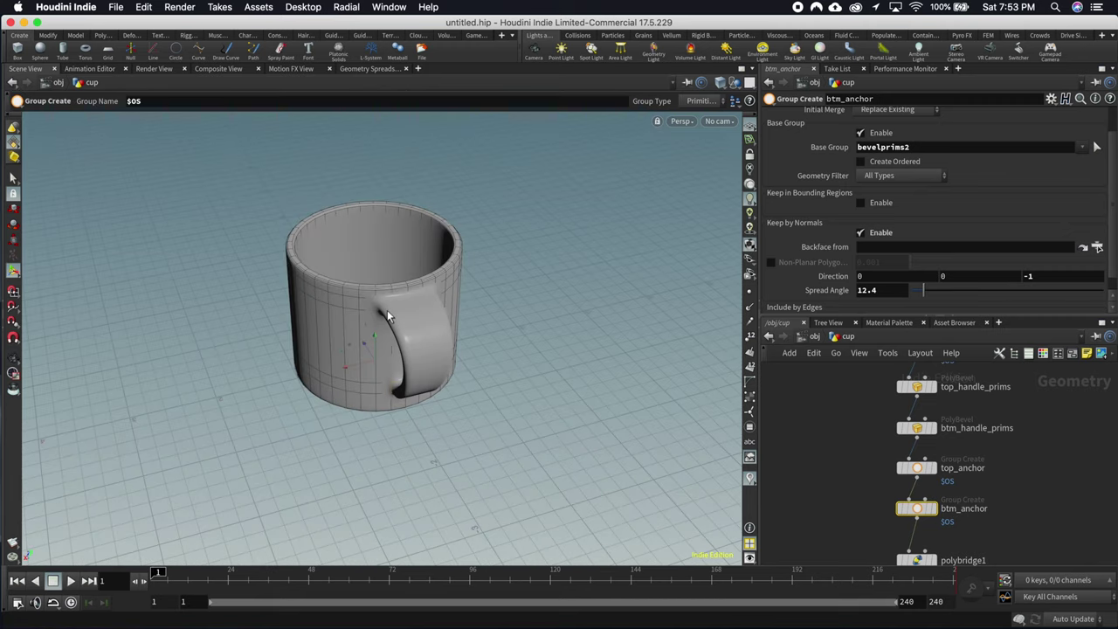
Step: Reduce the spread angle of the top_anchor group to 11.8 and check the handle from below
left_click(918, 468)
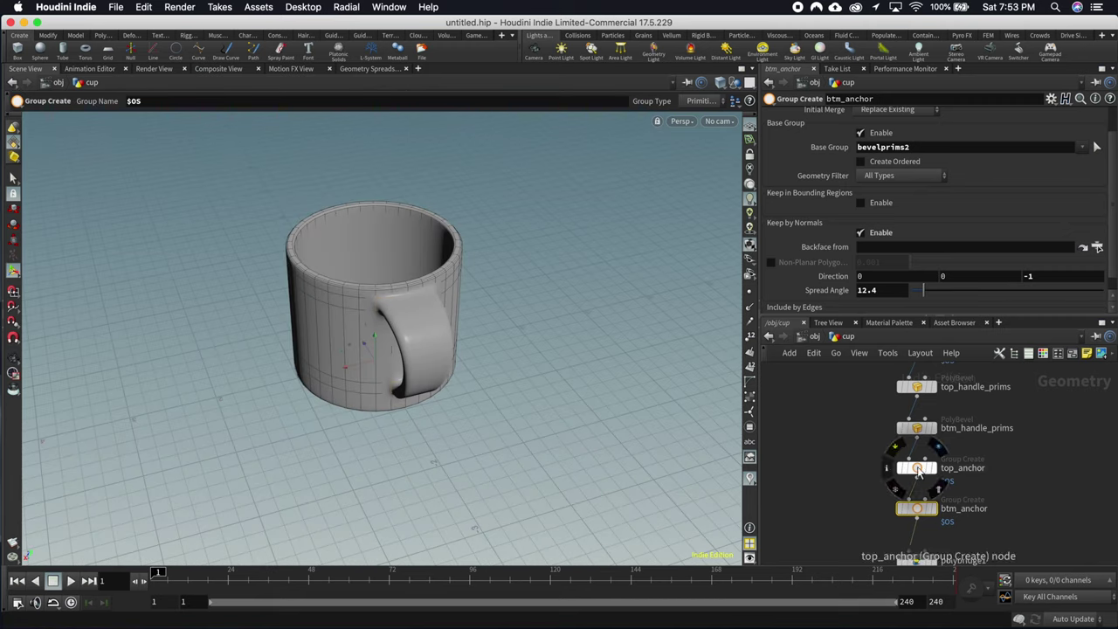
left_click_drag(927, 296, 925, 295)
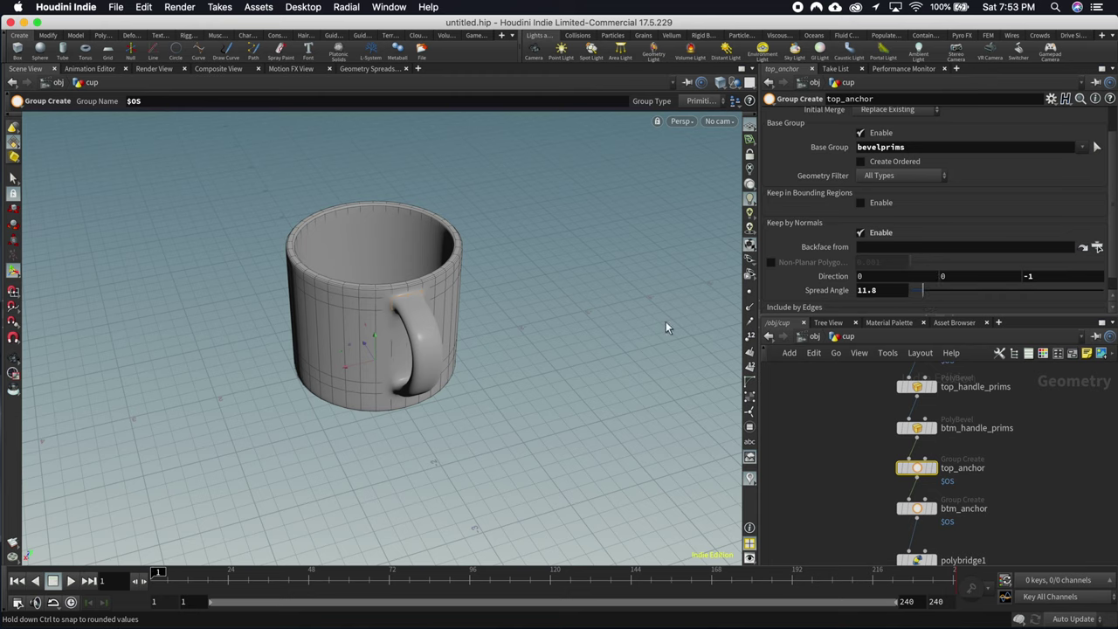
key("Escape")
left_click_drag(666, 327, 741, 337)
key("Return")
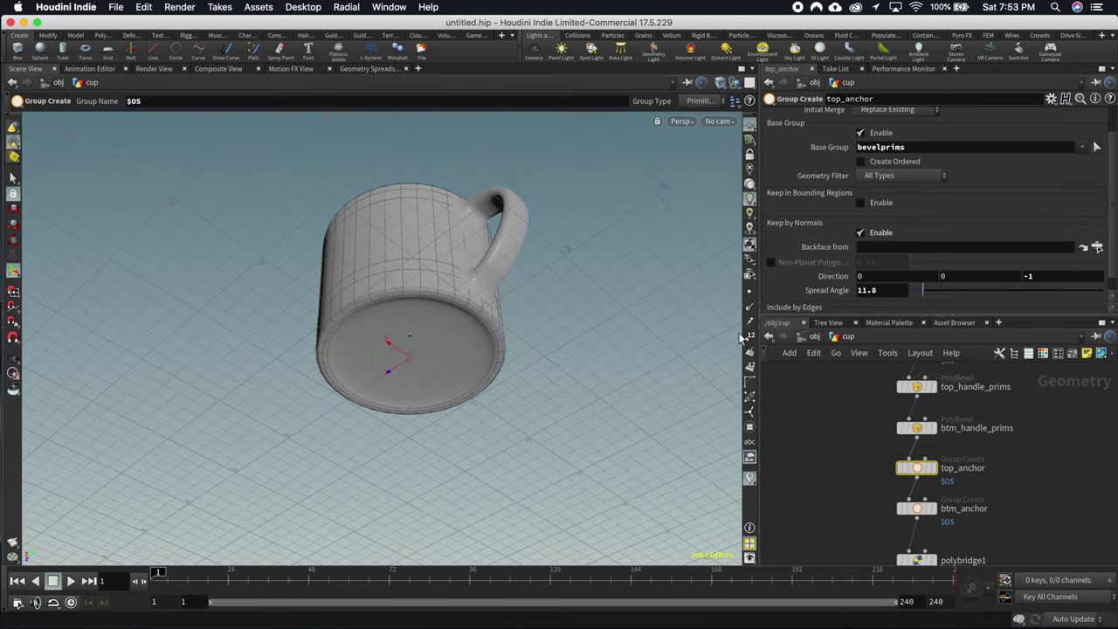
Step: Set the extrusion distance of polyextrude1 to 1.98 and view the cup from the side
scroll(888, 411, "down", 5)
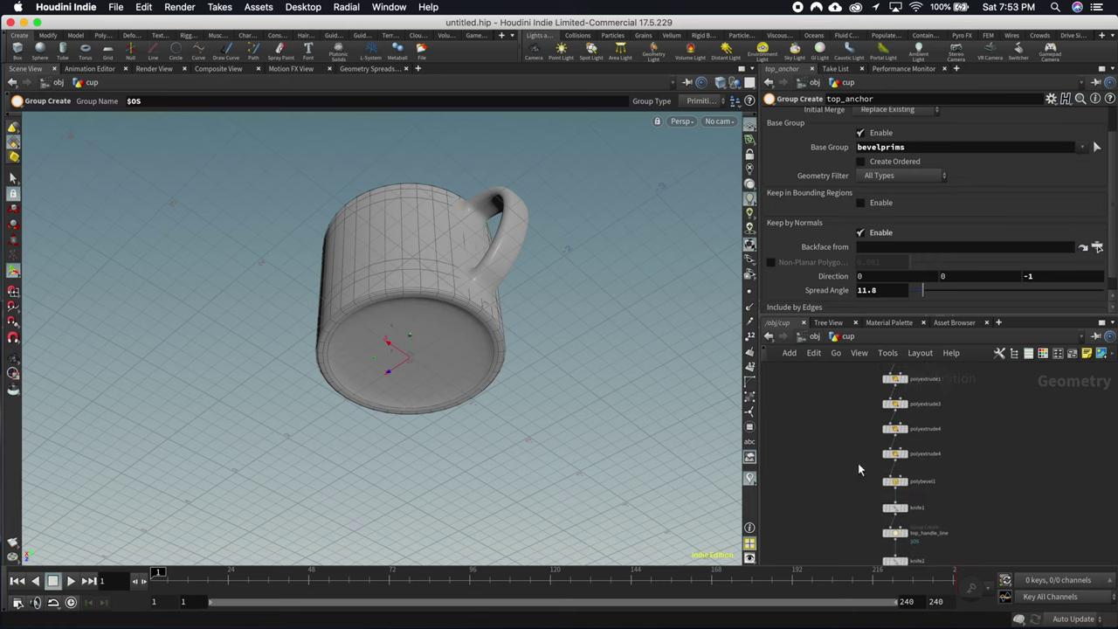
middle_click_drag(879, 452, 863, 480)
left_click(900, 449)
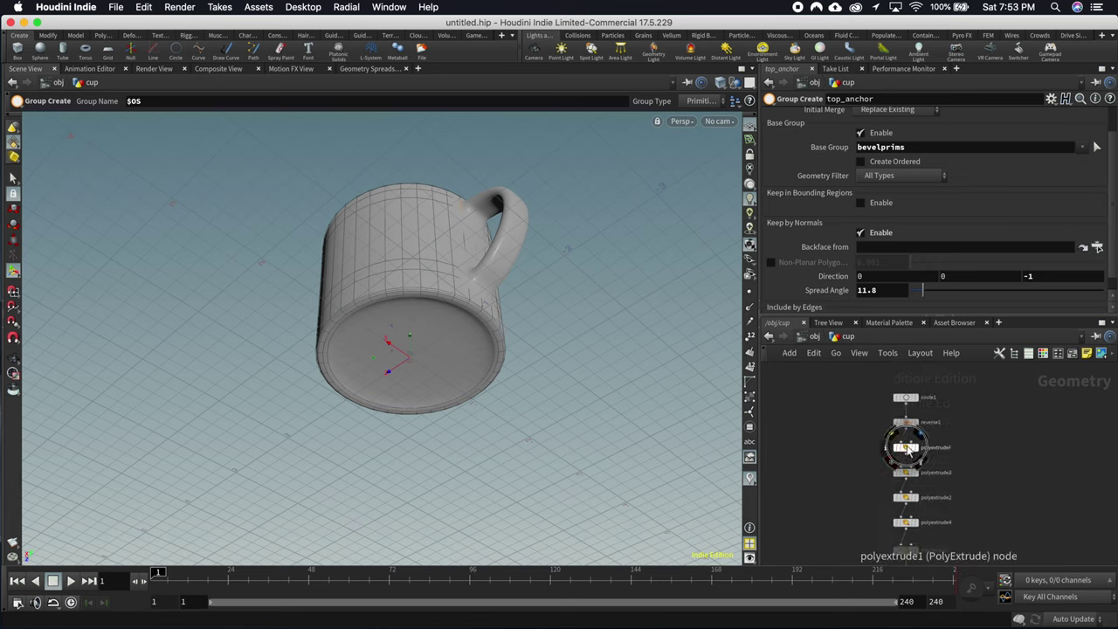
scroll(889, 295, "up", 5)
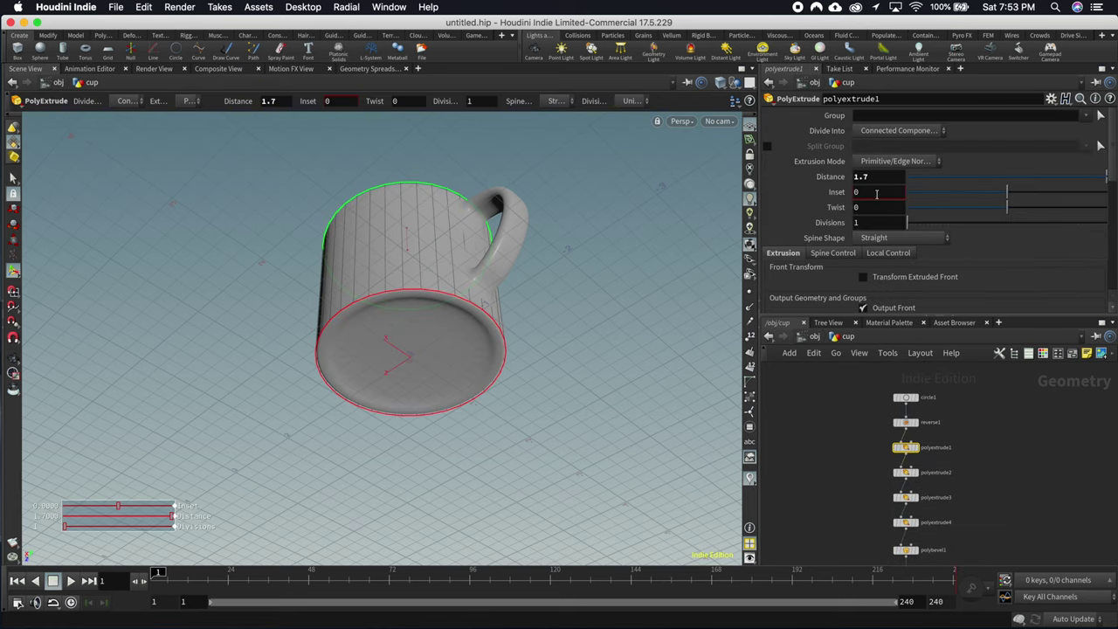
mouse_move(862, 177)
middle_mouse_down()
mouse_move(867, 225)
mouse_move(878, 181)
mouse_move(868, 186)
mouse_move(884, 185)
mouse_move(865, 184)
mouse_move(878, 181)
middle_mouse_up()
key("Escape")
left_click_drag(412, 295, 411, 367)
key("Return")
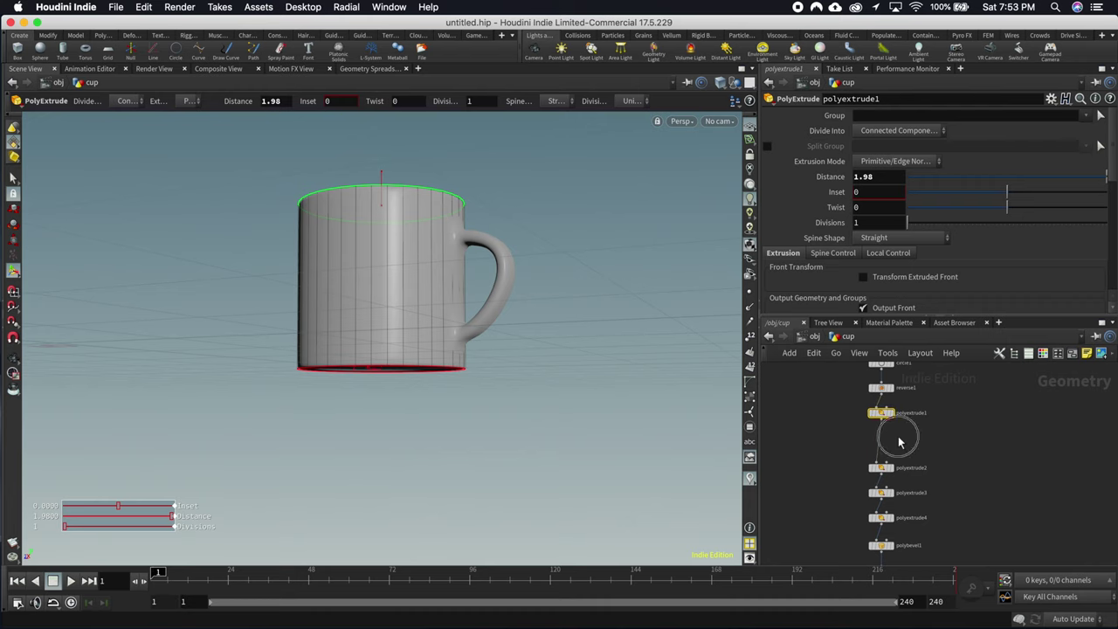
Step: Insert a Bend node between polyextrude1 and polyextrude2
key("Tab")
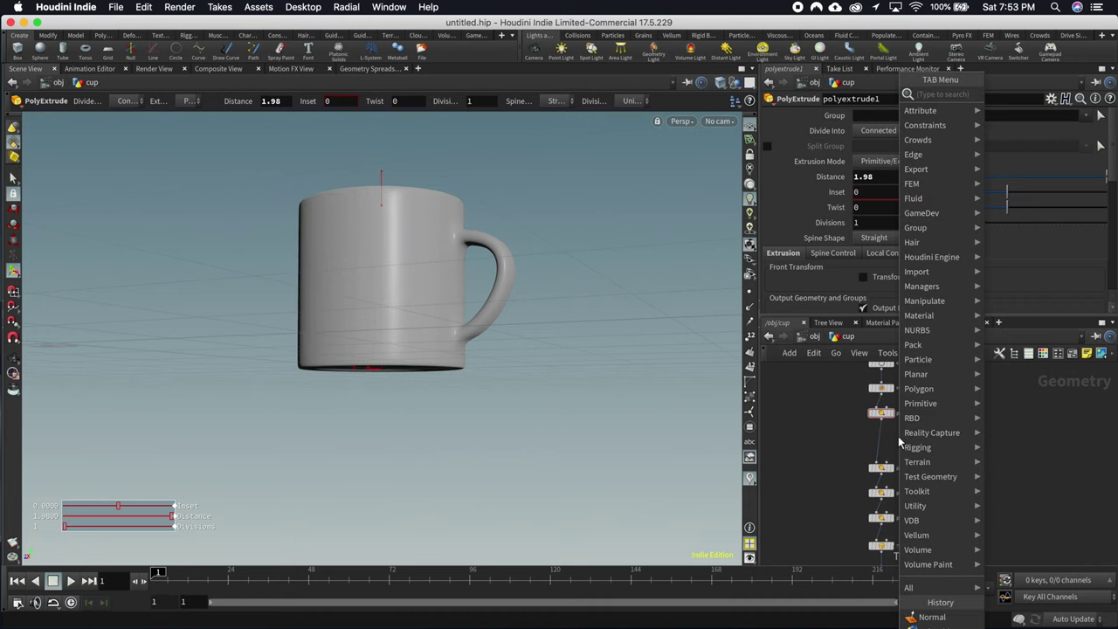
type("ben")
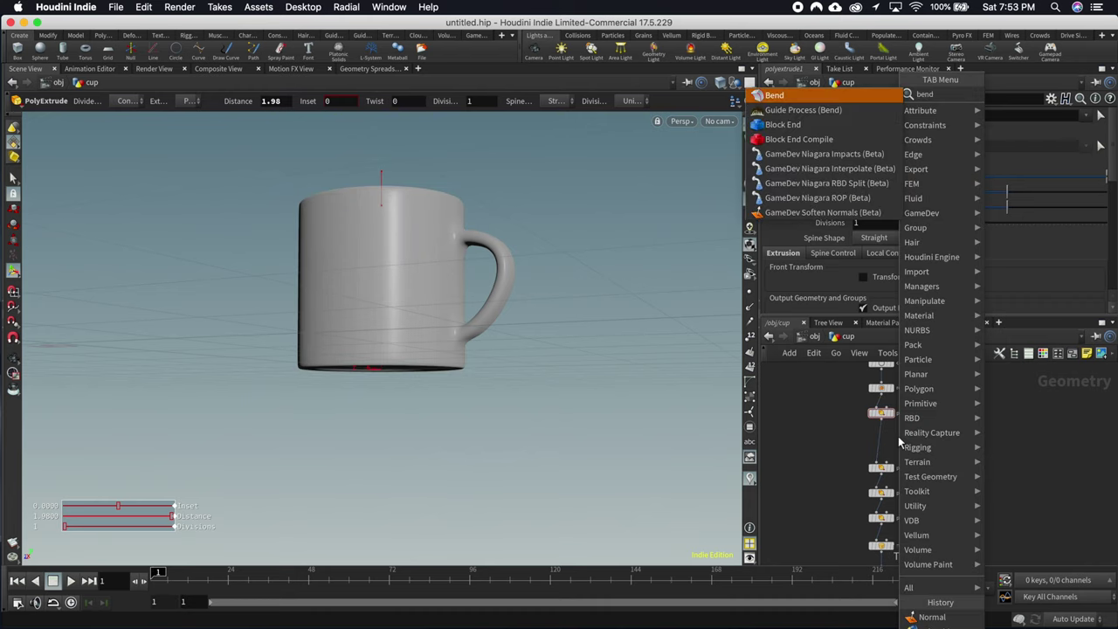
type("d")
key("Return")
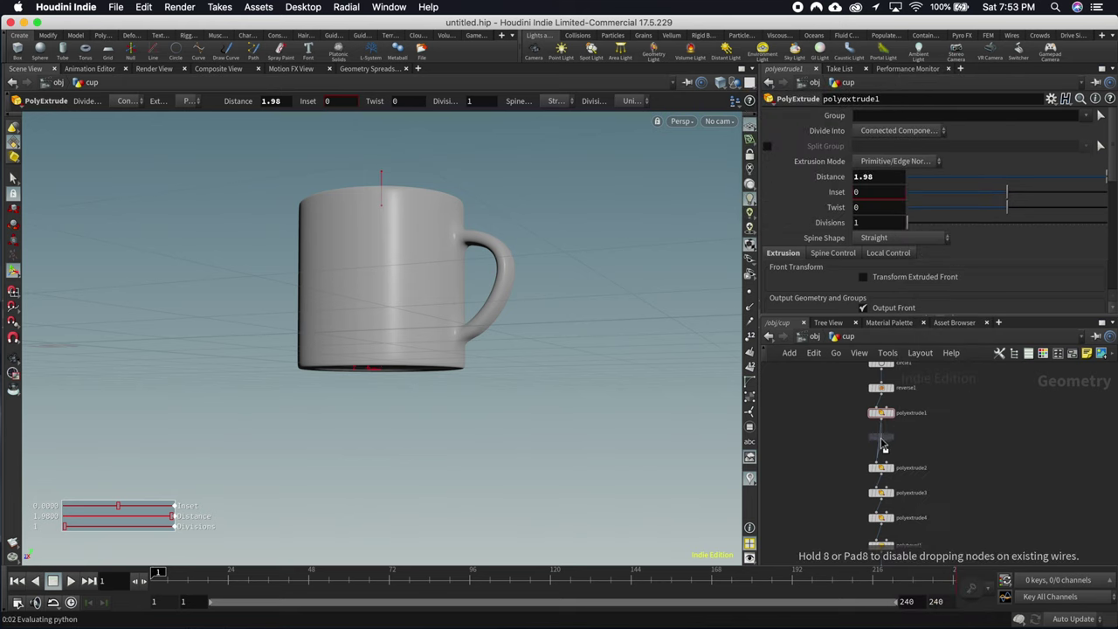
left_click(882, 445)
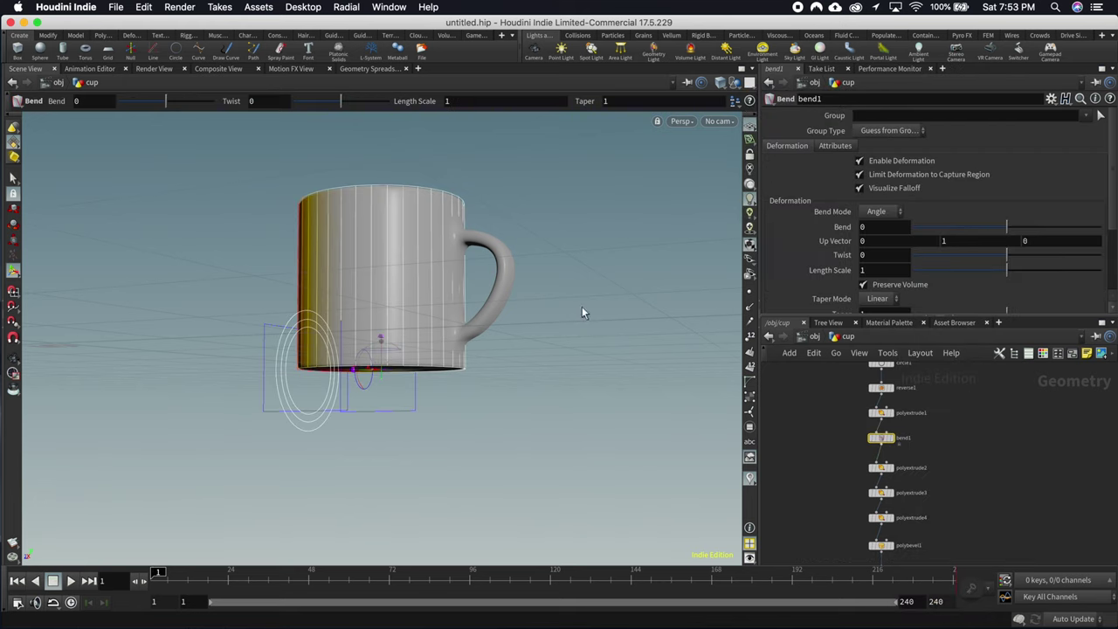
Step: Set bend1's capture direction to 0, 1, 0 and its capture length to 2.57
scroll(958, 294, "down", 4)
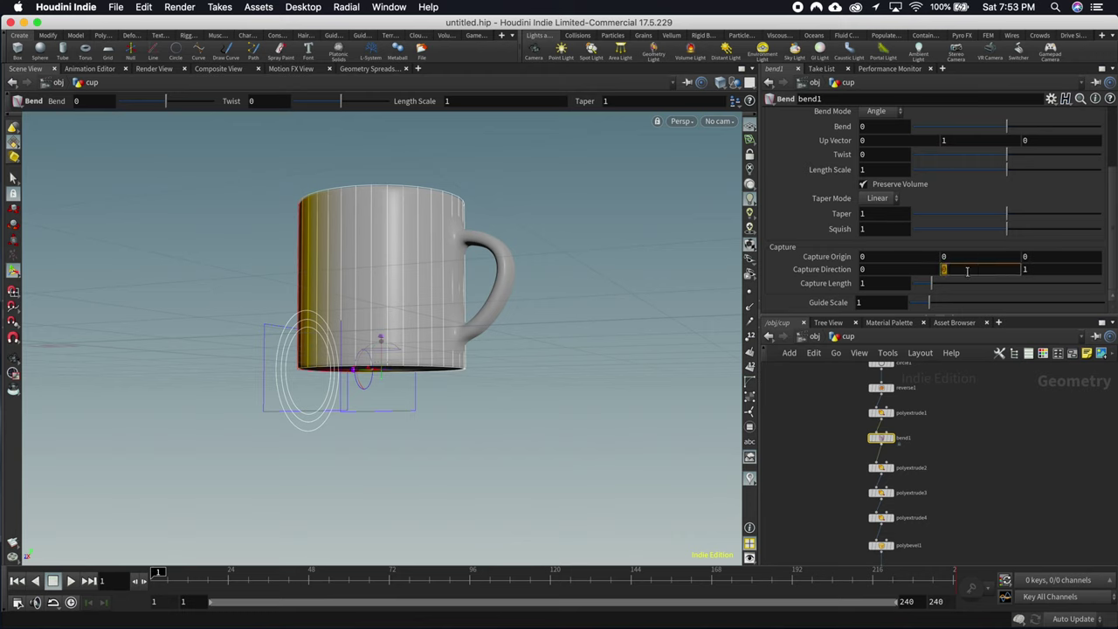
key("Tab")
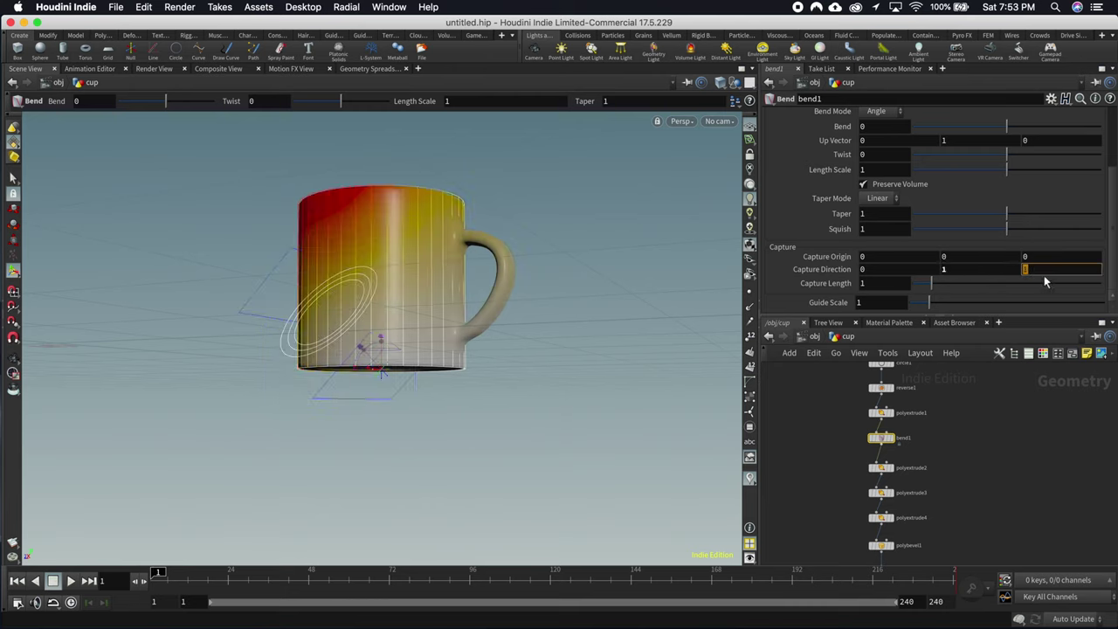
type("0")
key("Tab")
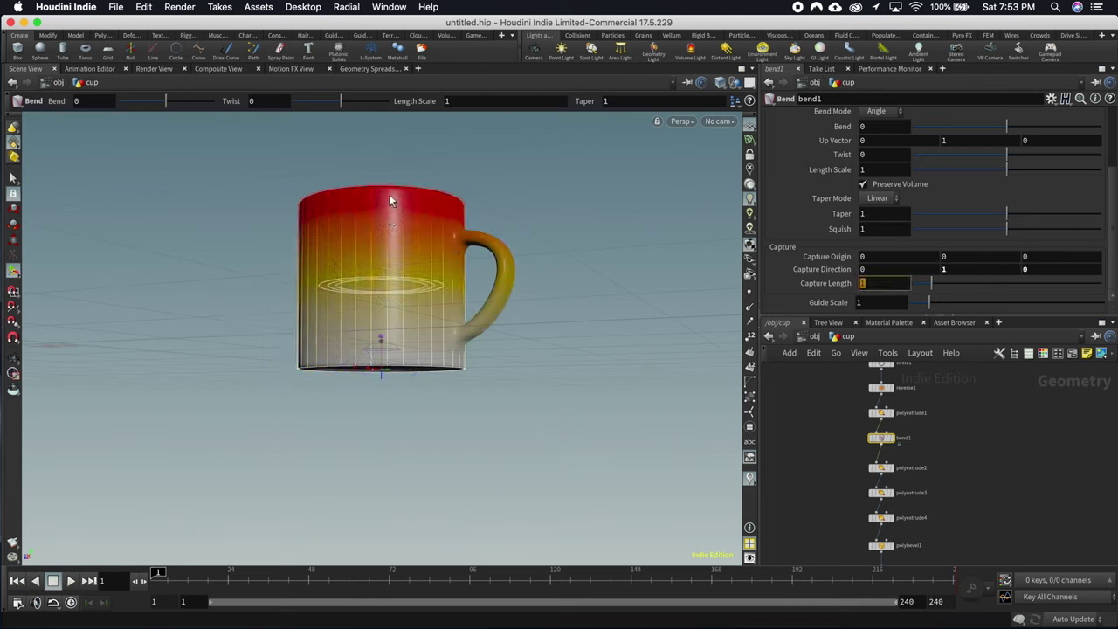
left_click_drag(399, 317, 383, 349, "alt")
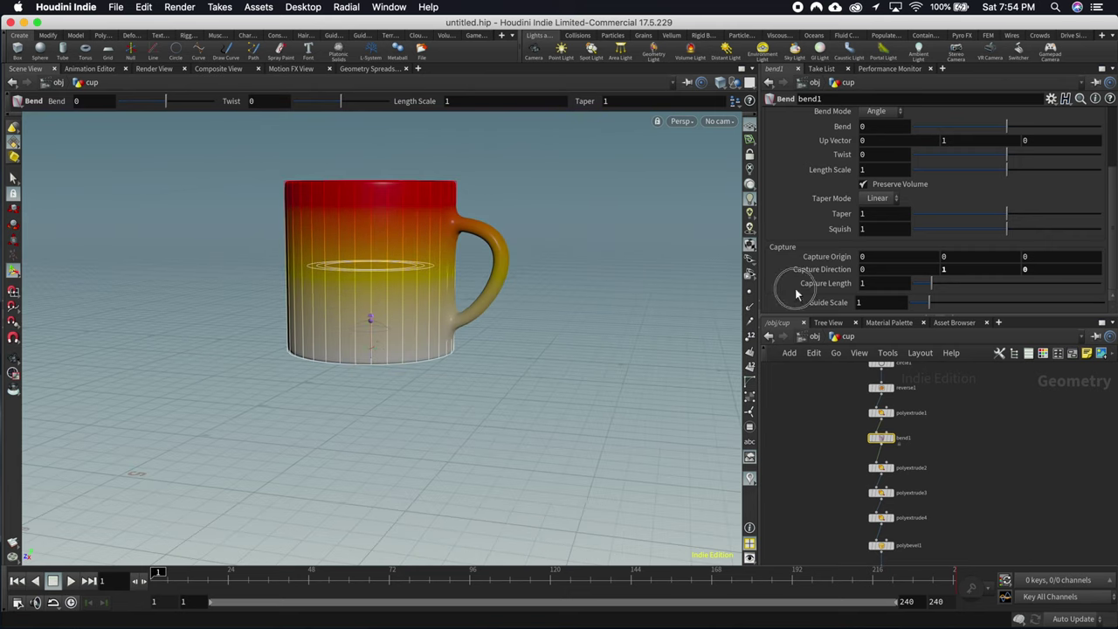
left_click_drag(928, 284, 962, 291)
Step: Set the extrusion distance of polyextrude1 to 2.59
scroll(959, 449, "up", 3)
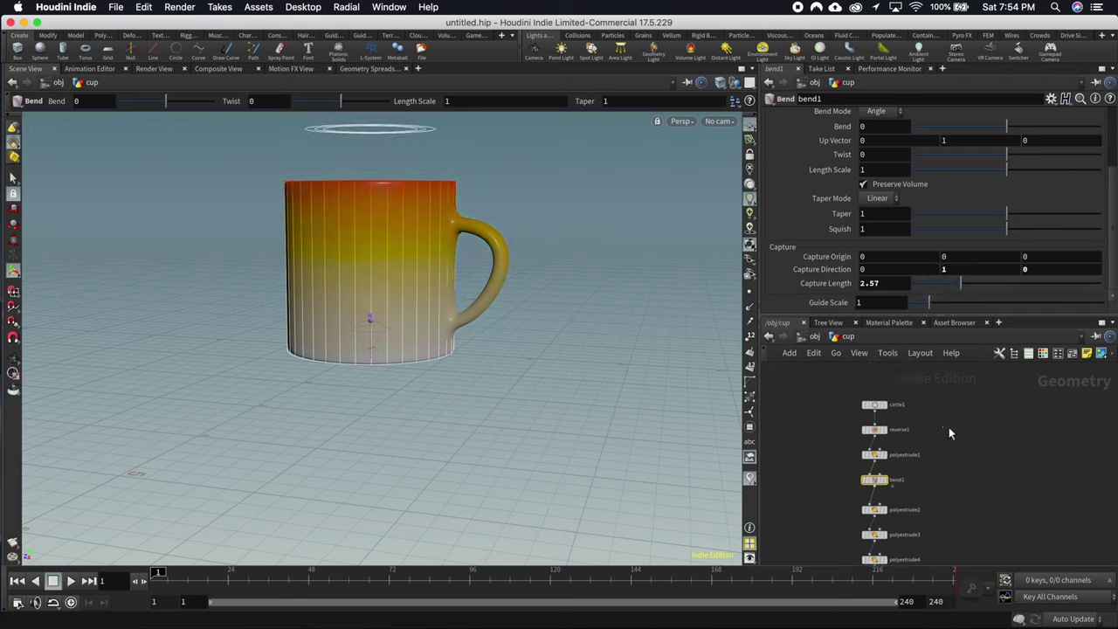
scroll(959, 449, "up", 2)
left_click(827, 457)
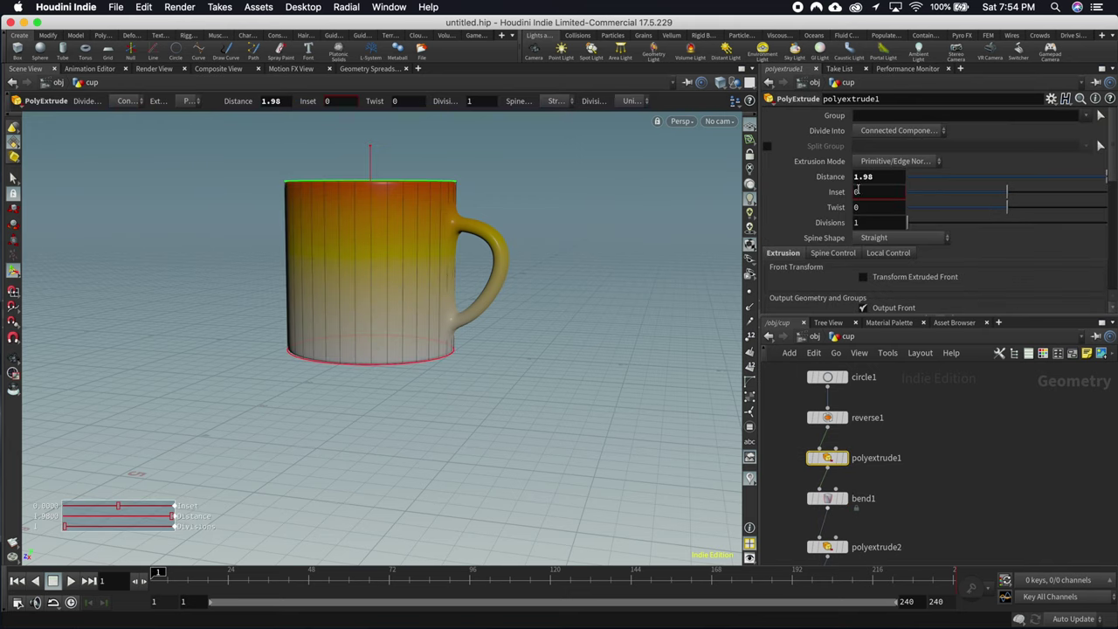
key("Return")
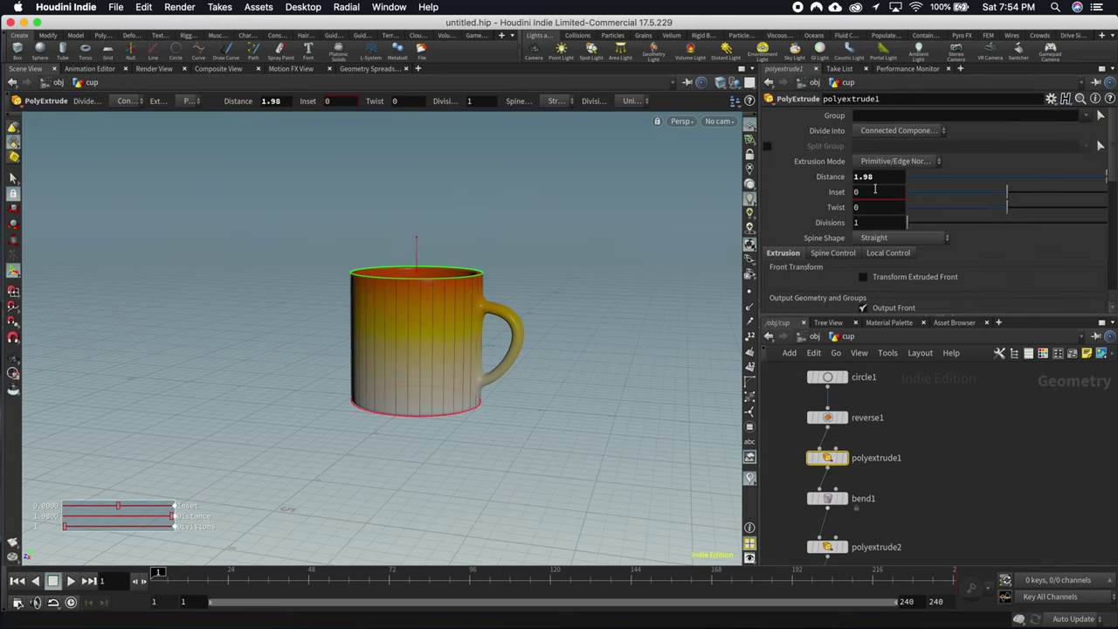
middle_click_drag(882, 176, 1031, 177)
Step: Set bend1's capture length to 3.17 and its taper to 1.094, and view the cup from above
scroll(941, 495, "down", 2)
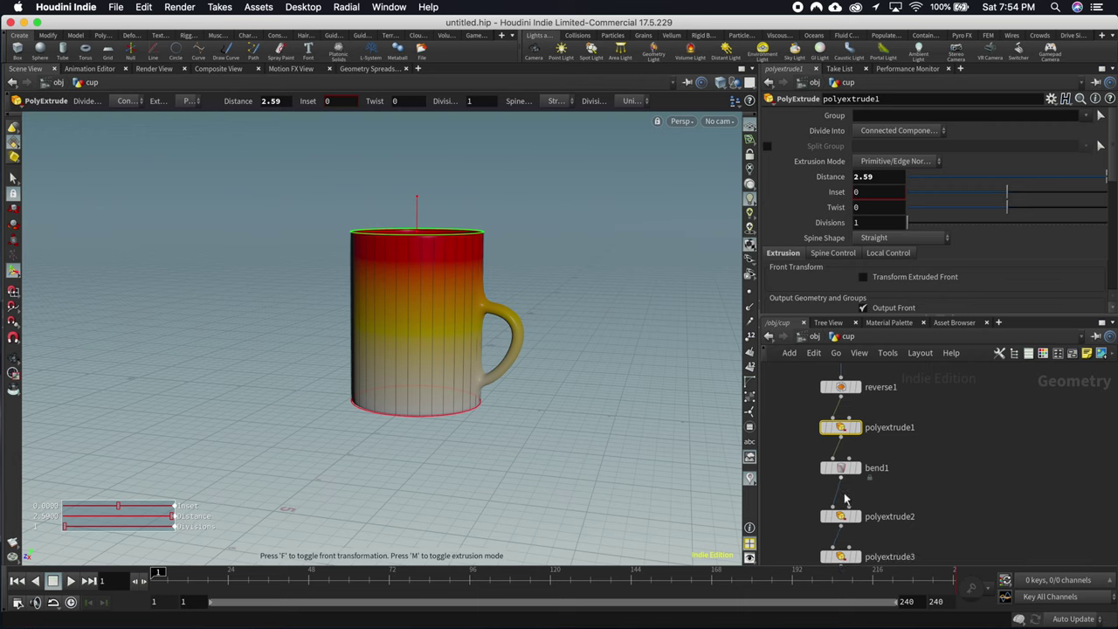
left_click(841, 468)
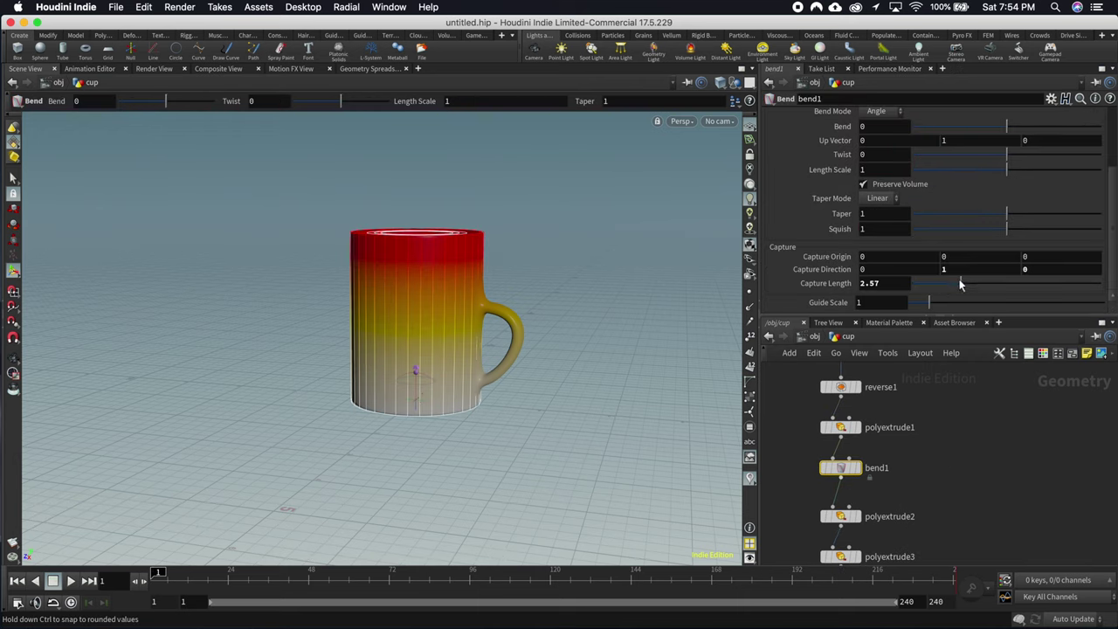
left_click_drag(959, 284, 975, 284)
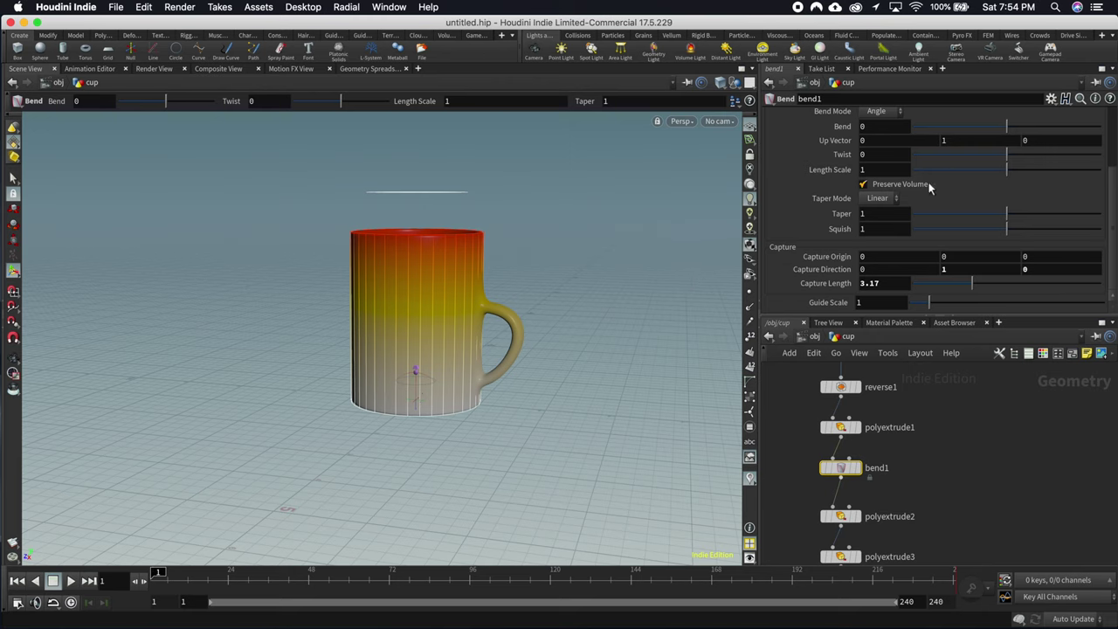
mouse_move(1011, 213)
left_mouse_down()
mouse_move(1039, 213)
mouse_move(1016, 213)
left_mouse_up()
key("Escape")
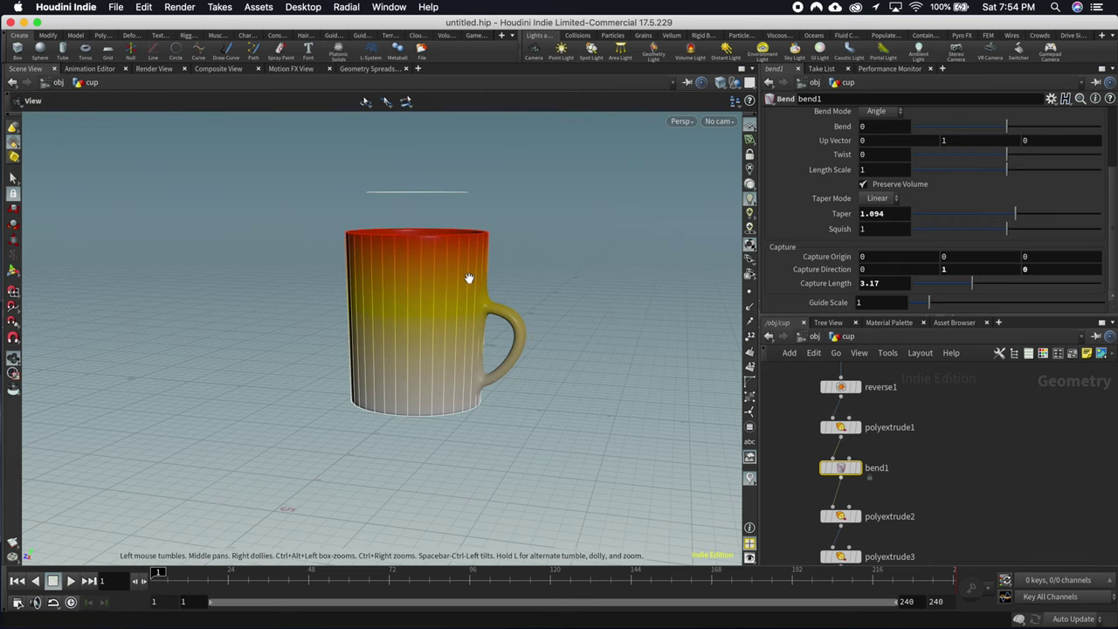
left_click_drag(472, 277, 429, 335)
key("Return")
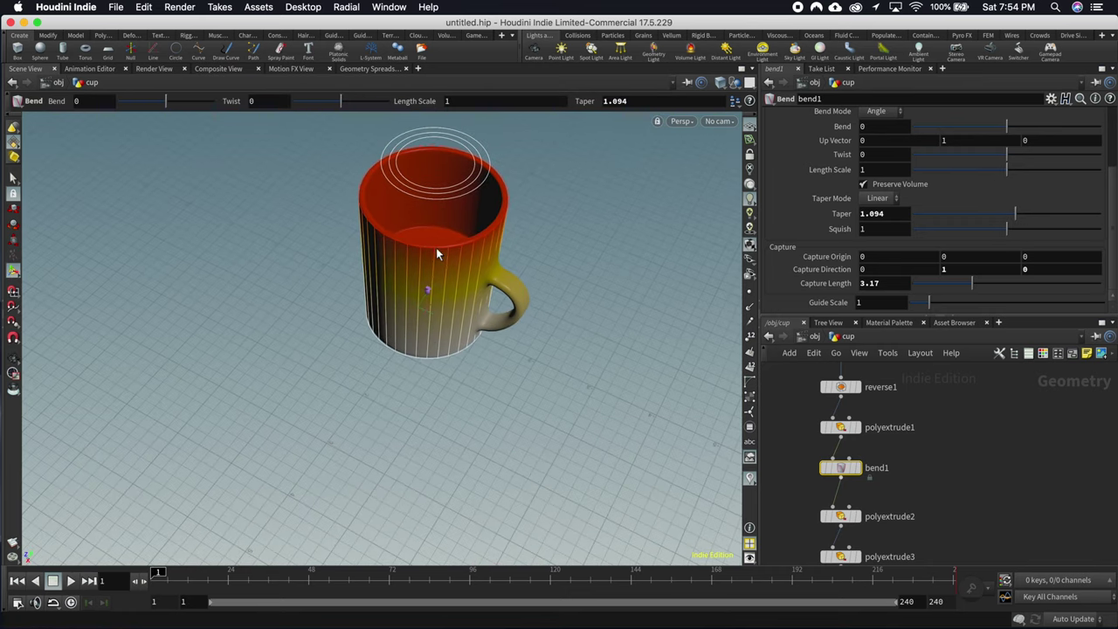
left_click_drag(429, 288, 560, 225)
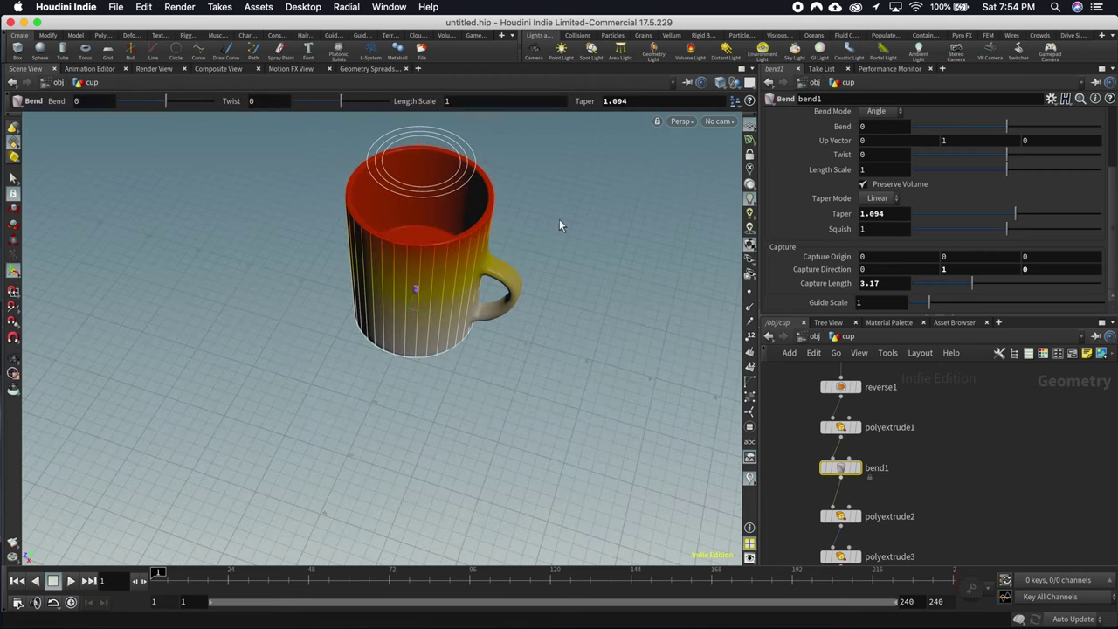
Step: Turn off Preserve Volume on bend1 and view the cup from a low angle
scroll(837, 241, "up", 5)
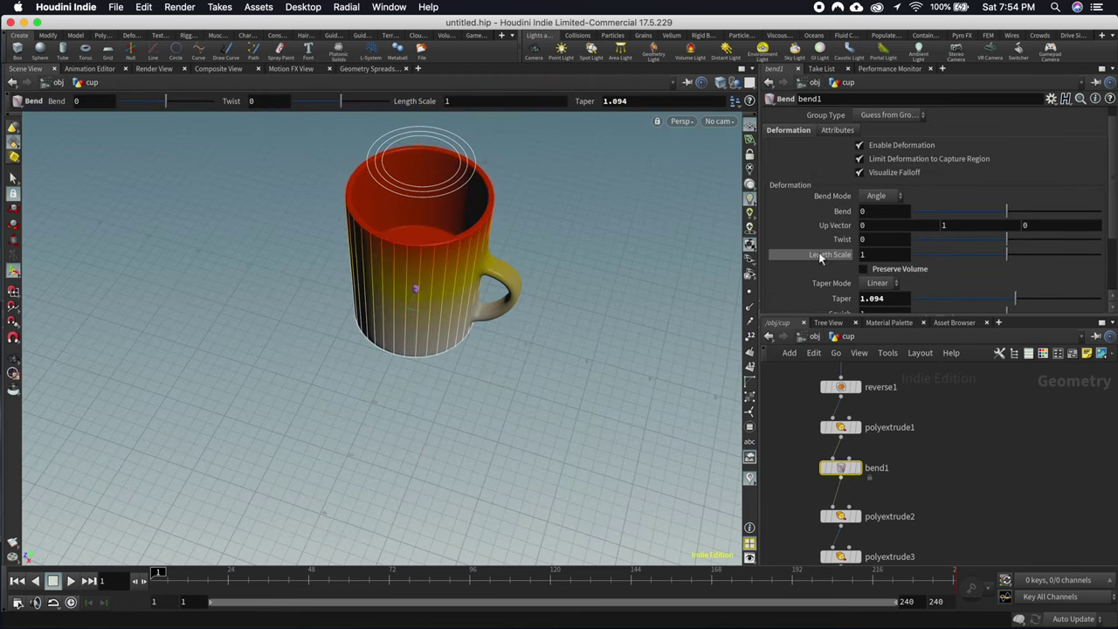
scroll(819, 252, "down", 5)
key("Escape")
left_click_drag(399, 280, 377, 417)
key("Return")
Step: Raise the knife1 cut for the handle's upper attachment to an origin Y of 2.27485 and check the handle from below
scroll(927, 466, "down", 5)
scroll(976, 451, "down", 2)
left_click(898, 423)
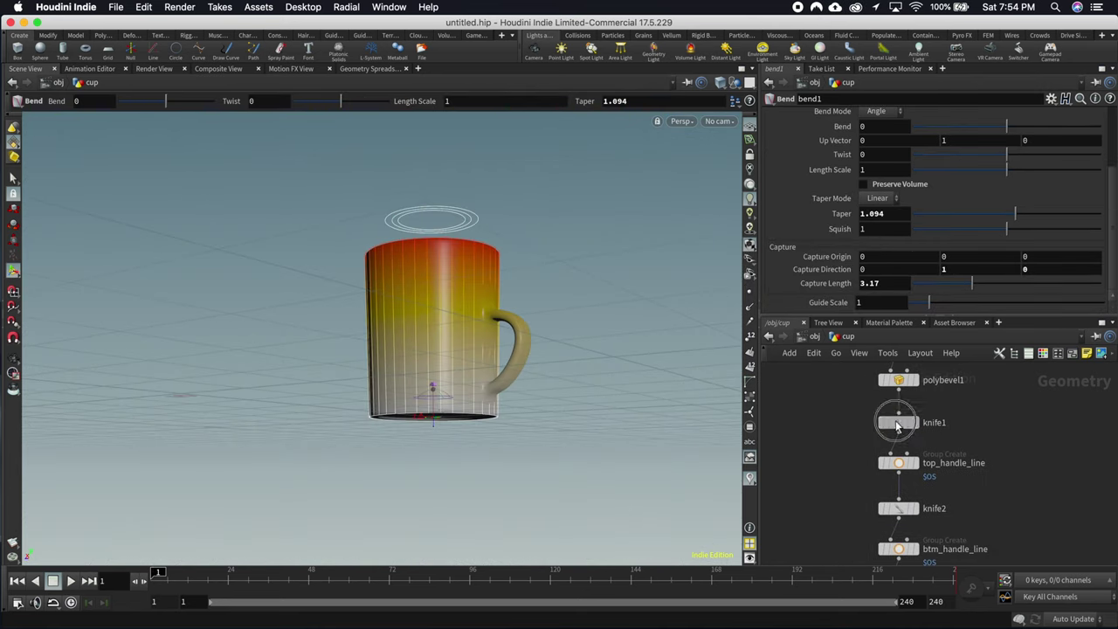
key("Escape")
key("Return")
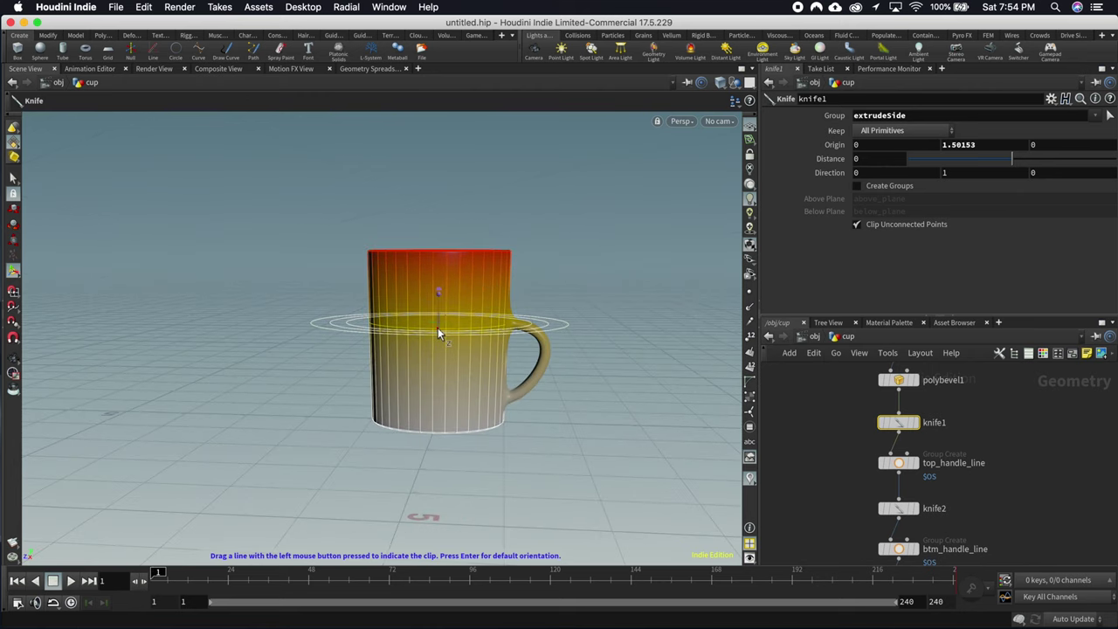
left_click_drag(437, 327, 437, 281)
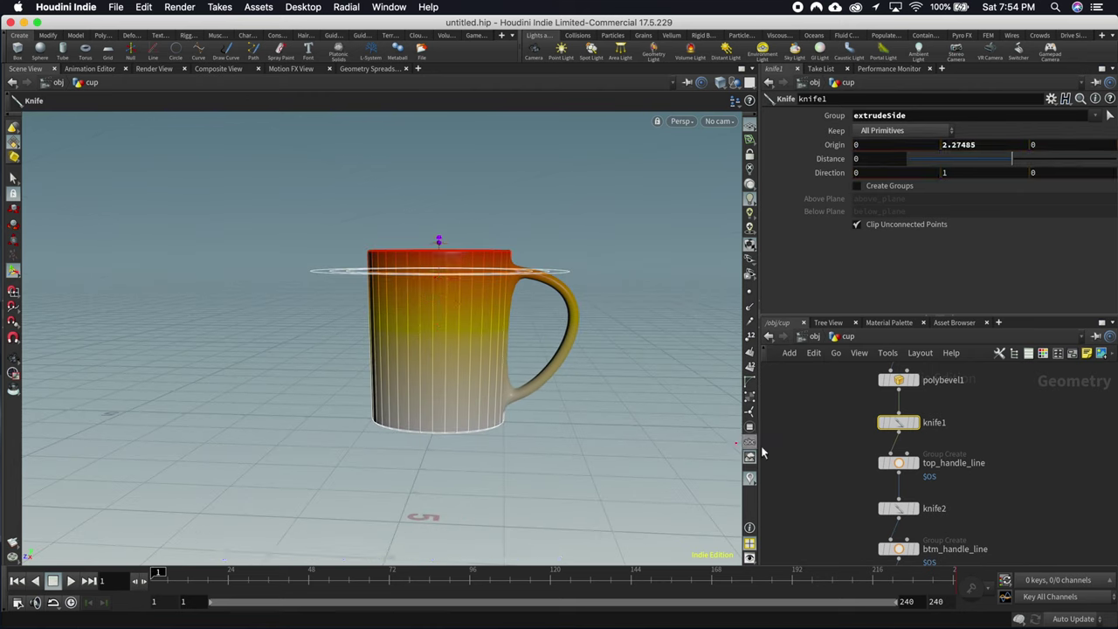
key("Escape")
left_click_drag(339, 275, 329, 305)
key("Return")
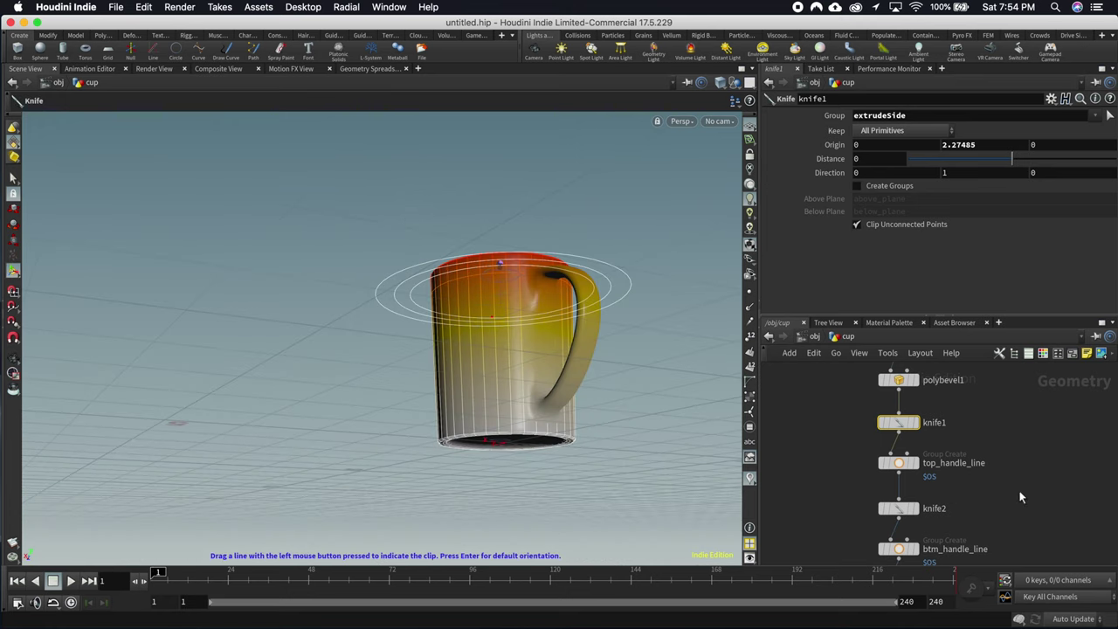
Step: Move the knife2 cut for the handle's lower attachment to an origin Y of 1.23401 and look into the cup from above
left_click(899, 508)
left_click_drag(502, 434, 517, 375)
key("Escape")
left_click_drag(757, 397, 816, 554)
left_click_drag(506, 284, 399, 358)
key("Return")
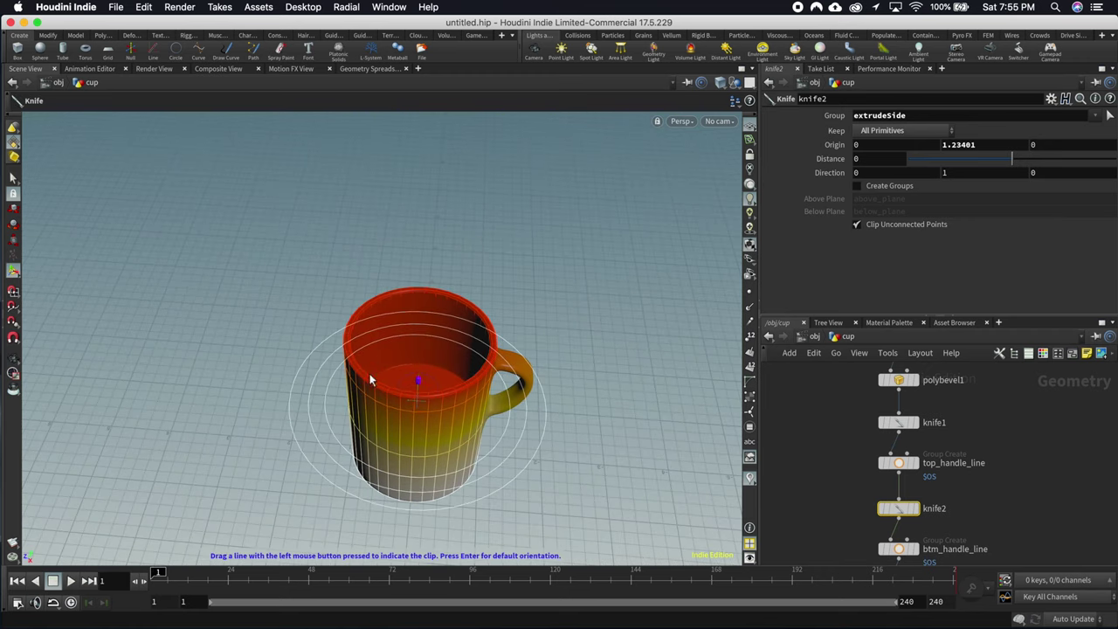
left_click_drag(370, 380, 428, 411)
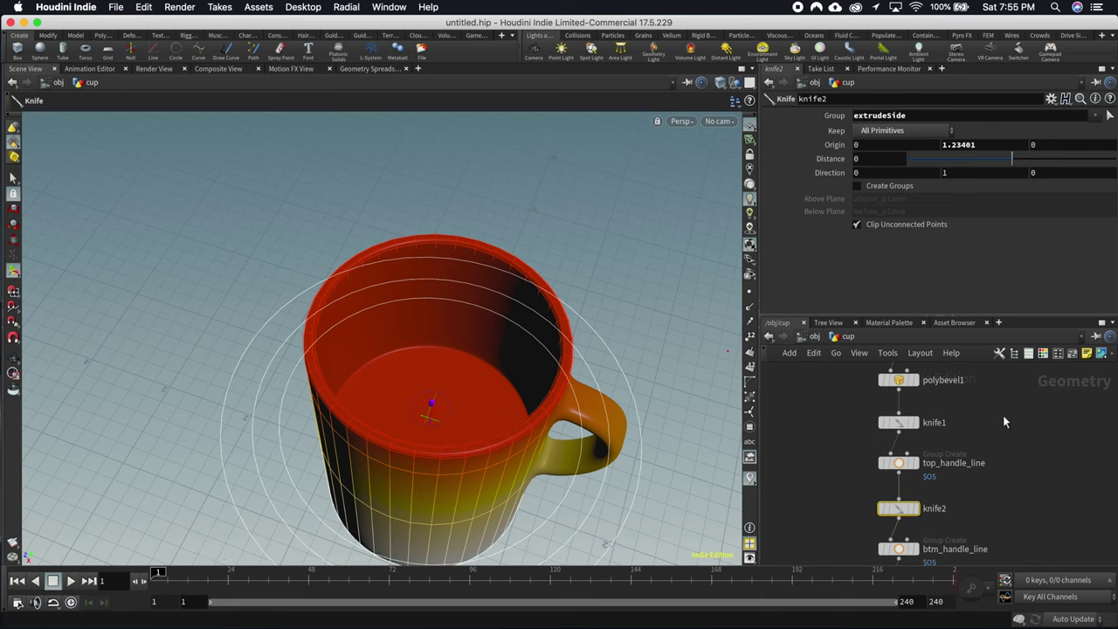
Step: Deepen the cup's interior by setting polyextrude3's distance to -2.42 and its inset to 0.192, and check the cup from below
scroll(1004, 422, "down", 3)
scroll(975, 463, "up", 4)
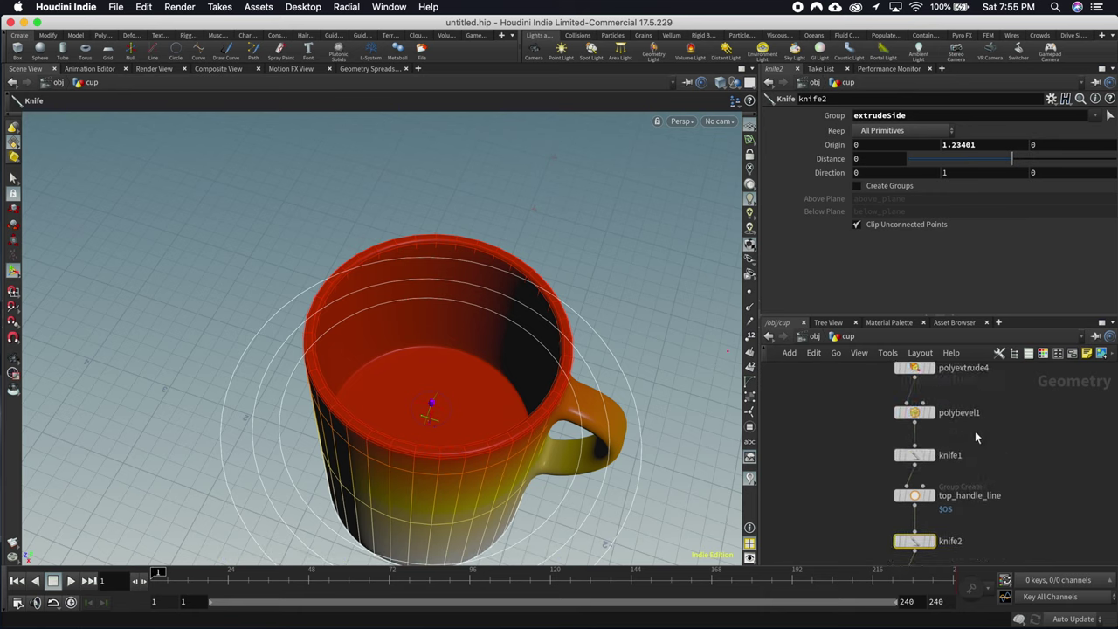
scroll(992, 417, "up", 2)
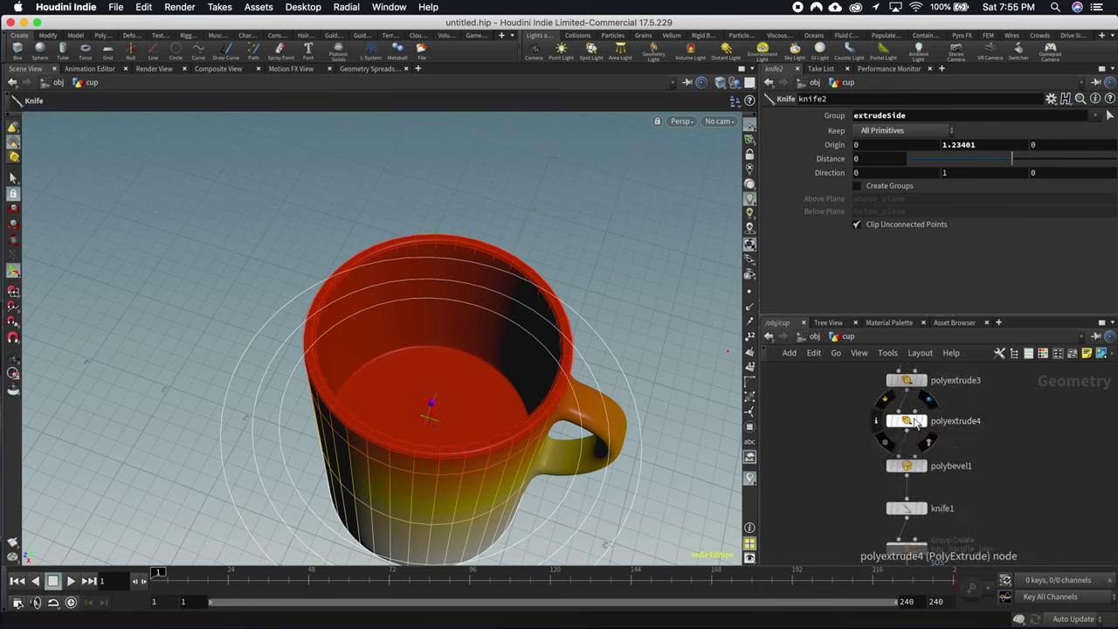
left_click(906, 421)
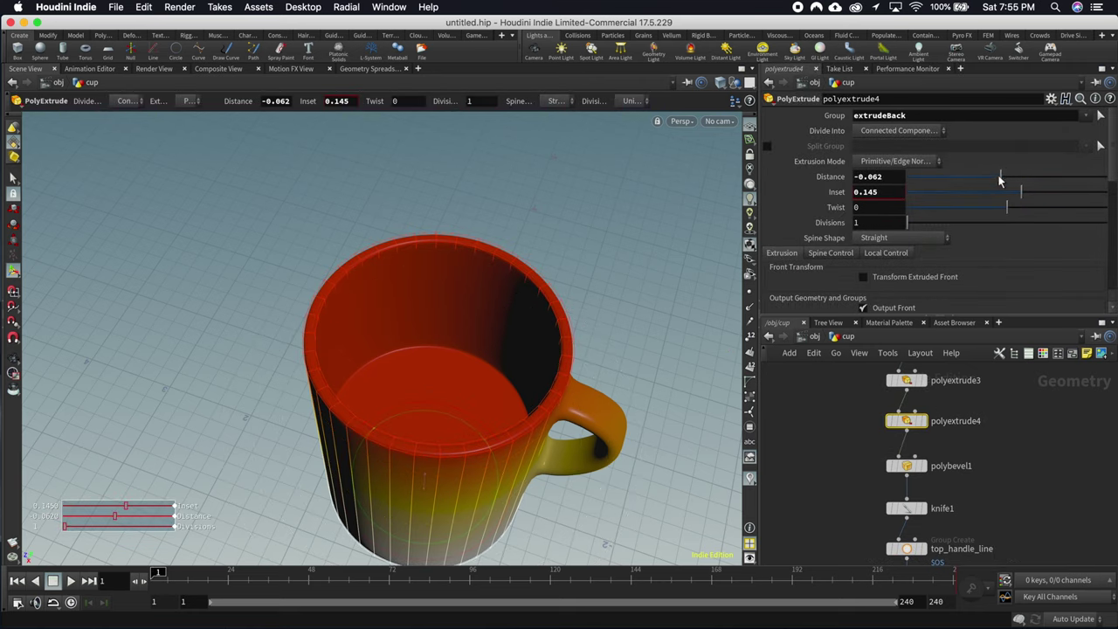
scroll(998, 414, "up", 1)
left_click(911, 412)
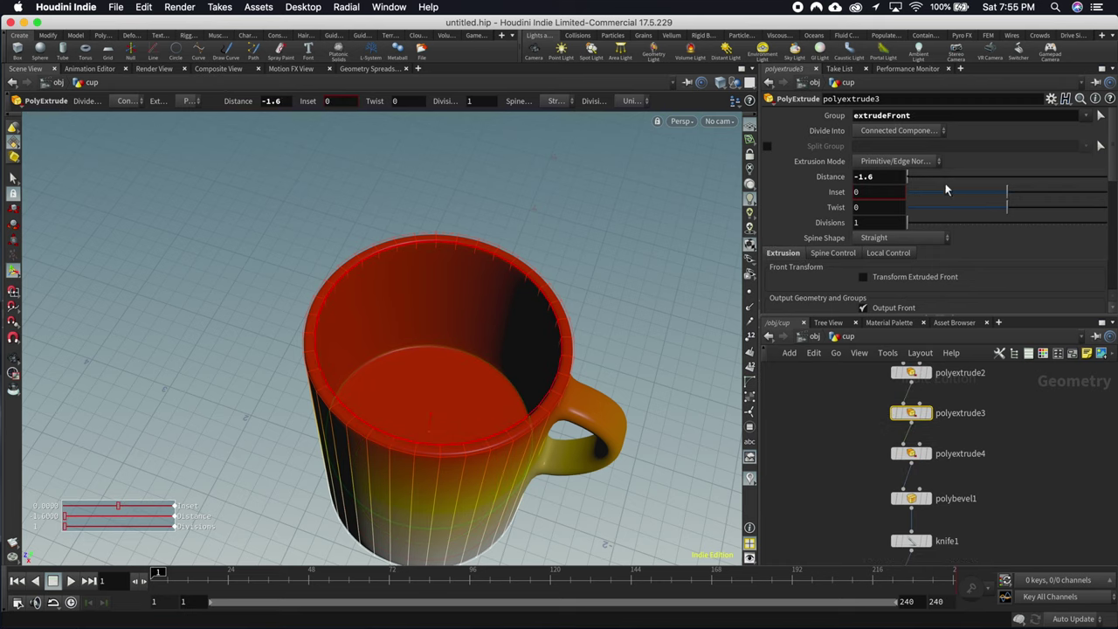
left_click_drag(1007, 194, 1033, 192)
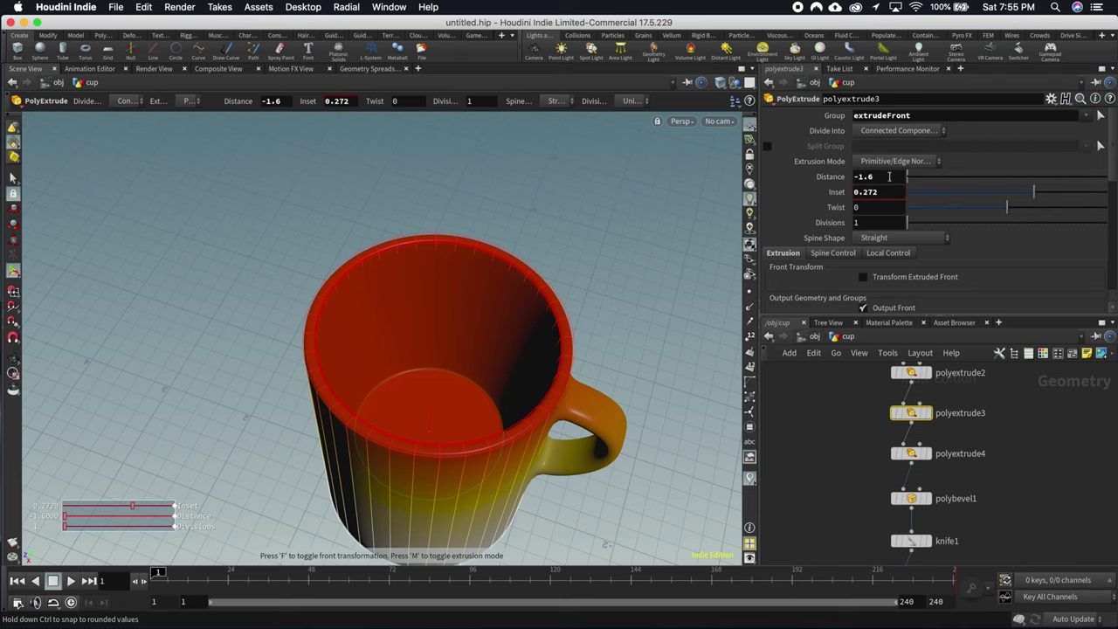
mouse_move(889, 177)
middle_mouse_down()
mouse_move(890, 205)
mouse_move(890, 175)
mouse_move(970, 187)
mouse_move(777, 213)
mouse_move(887, 174)
mouse_move(887, 150)
mouse_move(803, 163)
mouse_move(866, 168)
mouse_move(884, 197)
middle_mouse_up()
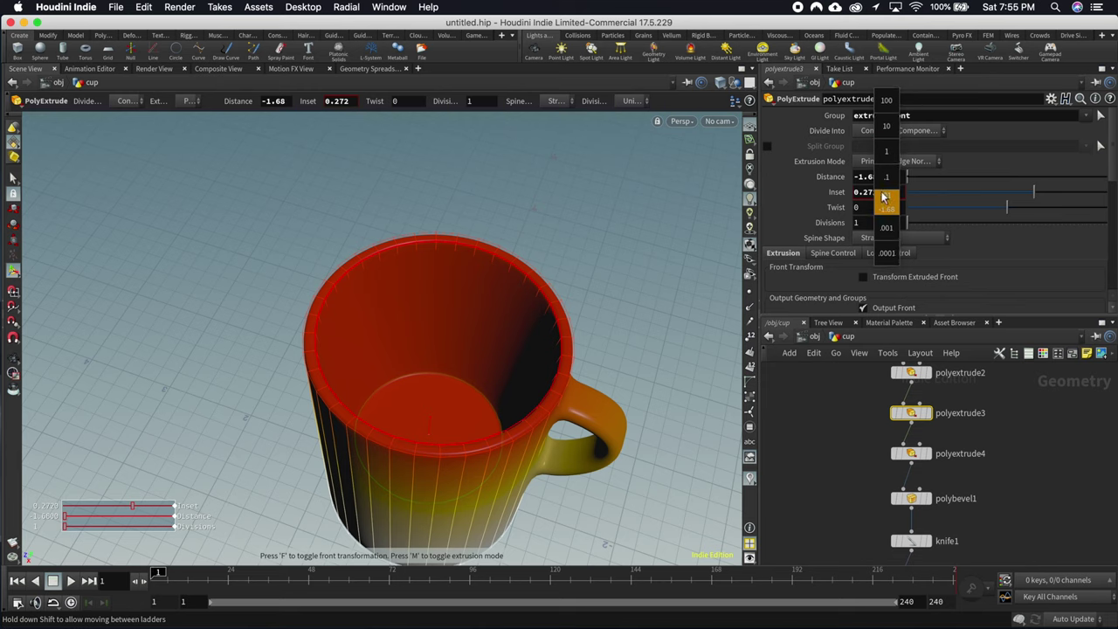
middle_click_drag(525, 216, 917, 276)
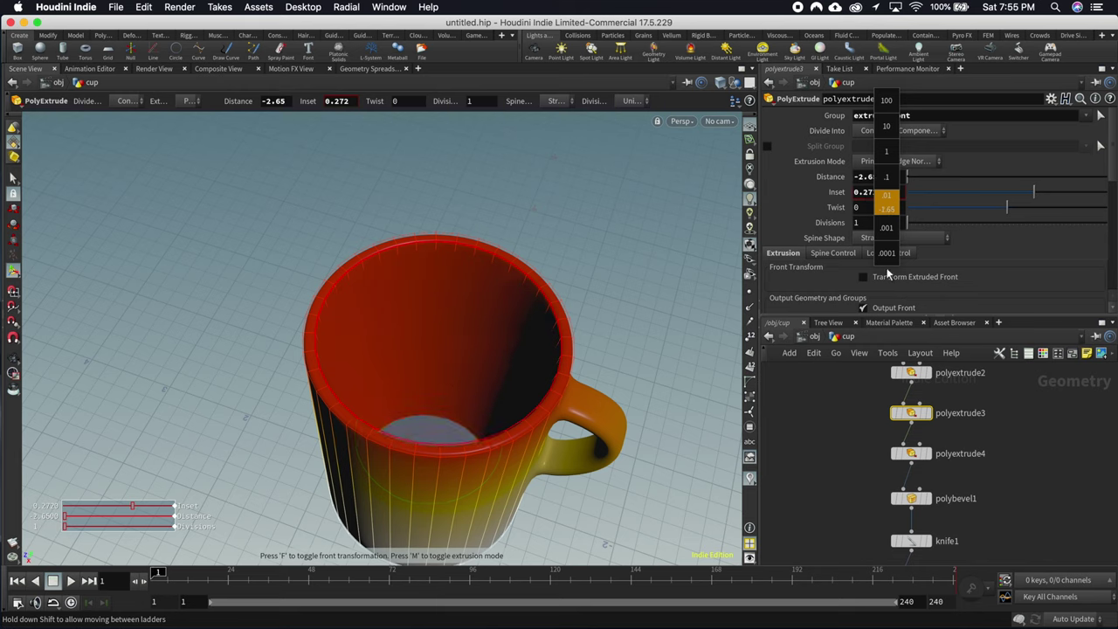
middle_click_drag(1044, 266, 930, 160)
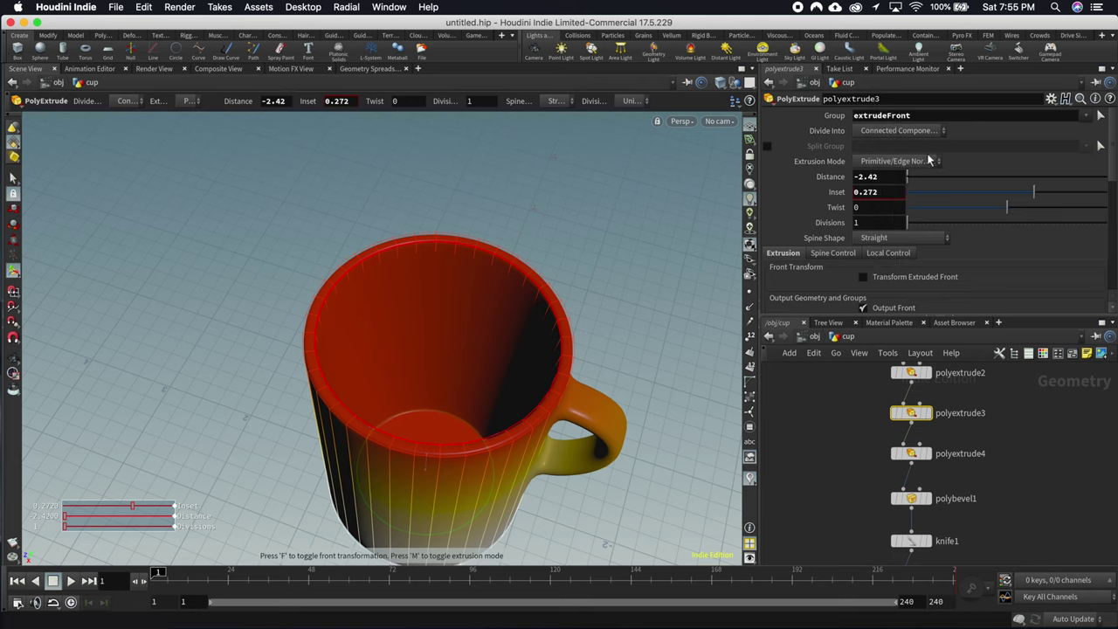
middle_click_drag(885, 208, 765, 209)
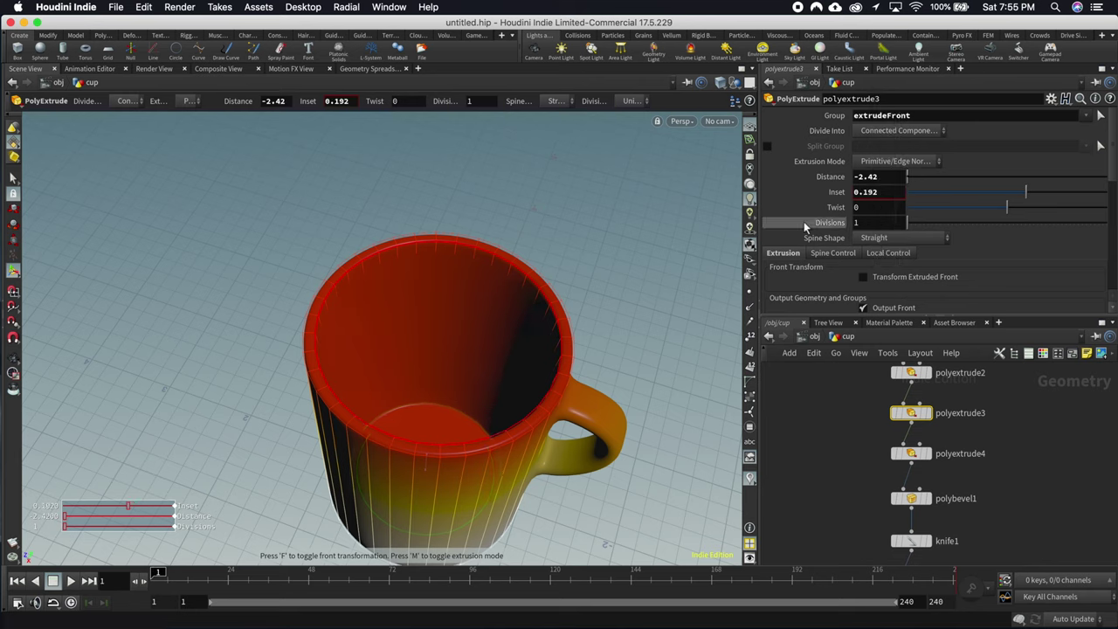
left_click_drag(499, 398, 559, 288)
Step: Move the bend1 node down the chain to between polyextrude4 and polybevel1 and inspect the cup from several angles
scroll(1001, 530, "down", 5)
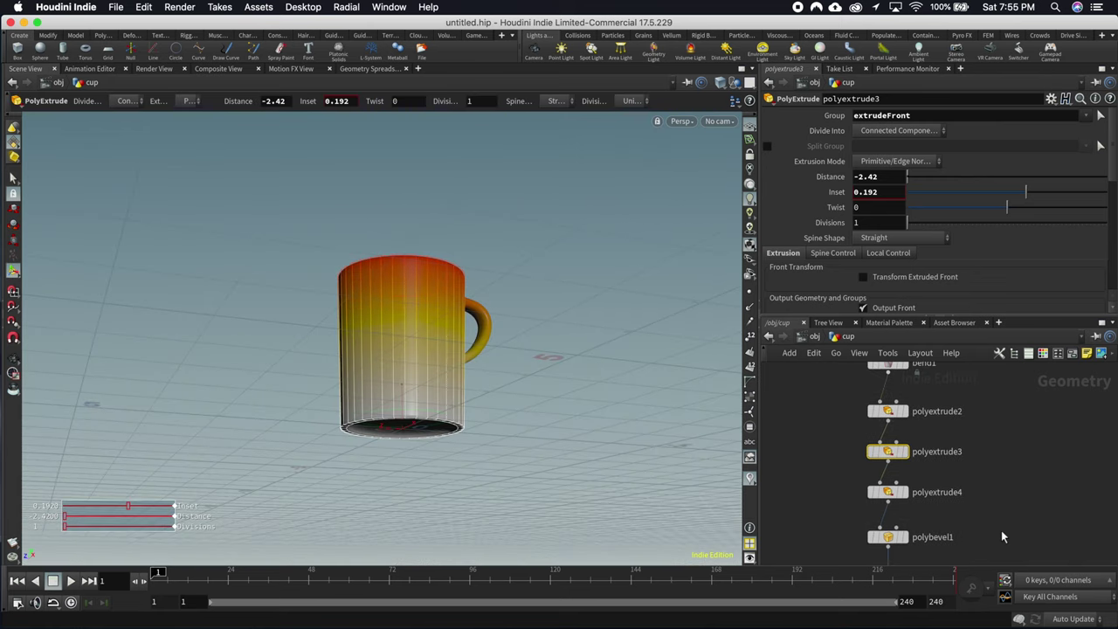
middle_click_drag(977, 475, 993, 449)
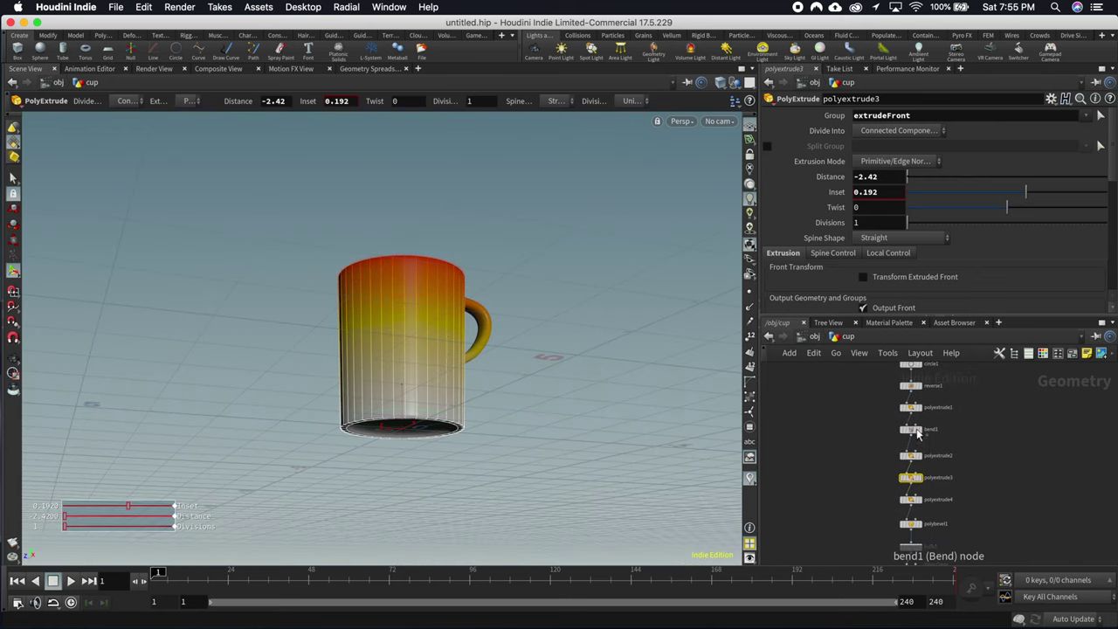
left_click_drag(911, 430, 917, 520)
middle_click_drag(962, 505, 965, 457)
key("Escape")
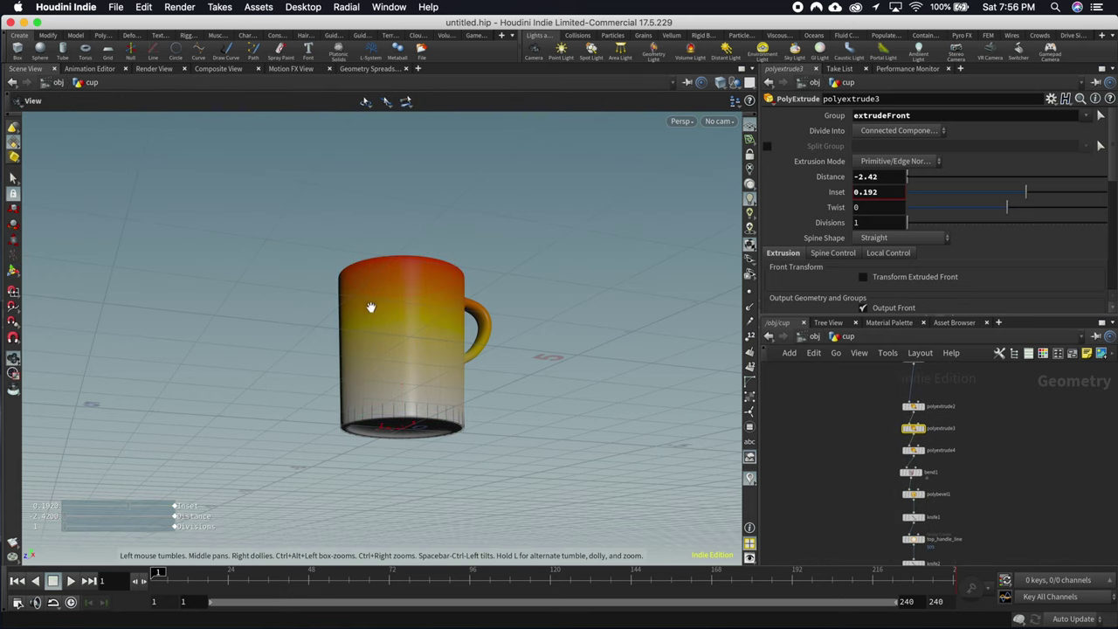
left_click_drag(370, 305, 459, 397)
left_click_drag(446, 425, 363, 350)
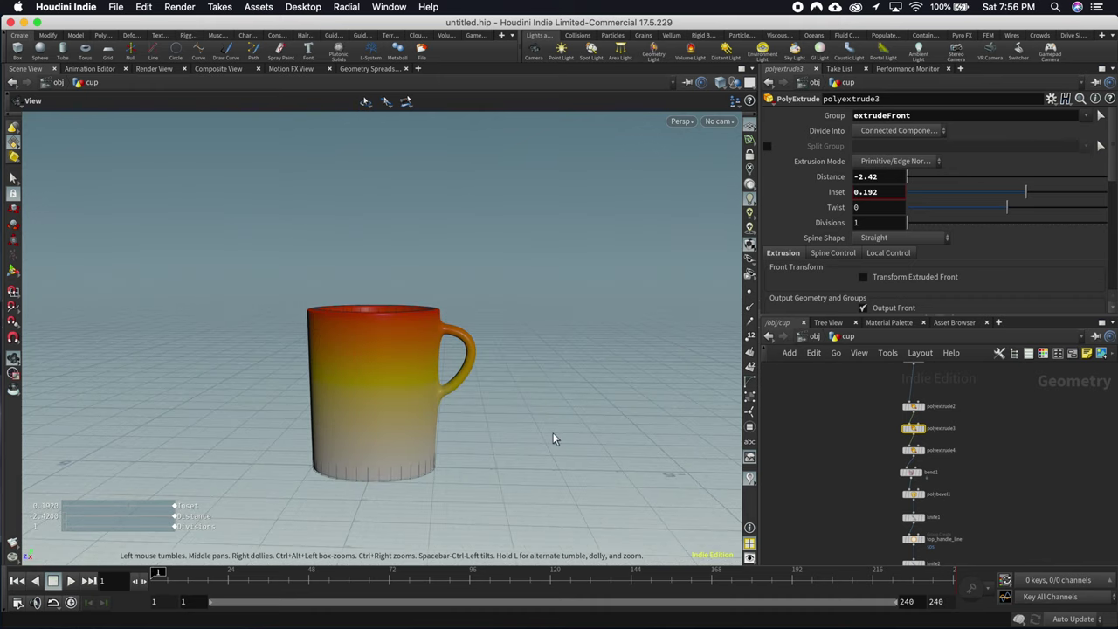
key("Return")
Step: Try a strong taper of 0.343 on bend1 and examine the narrowed cup up close
scroll(988, 419, "down", 3)
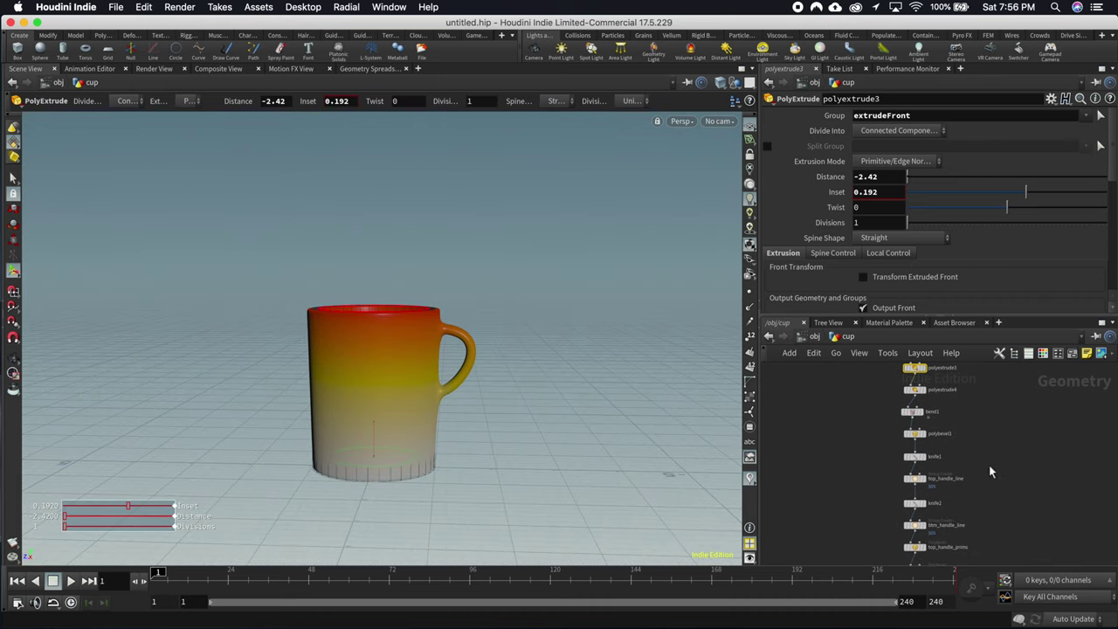
left_click(913, 412)
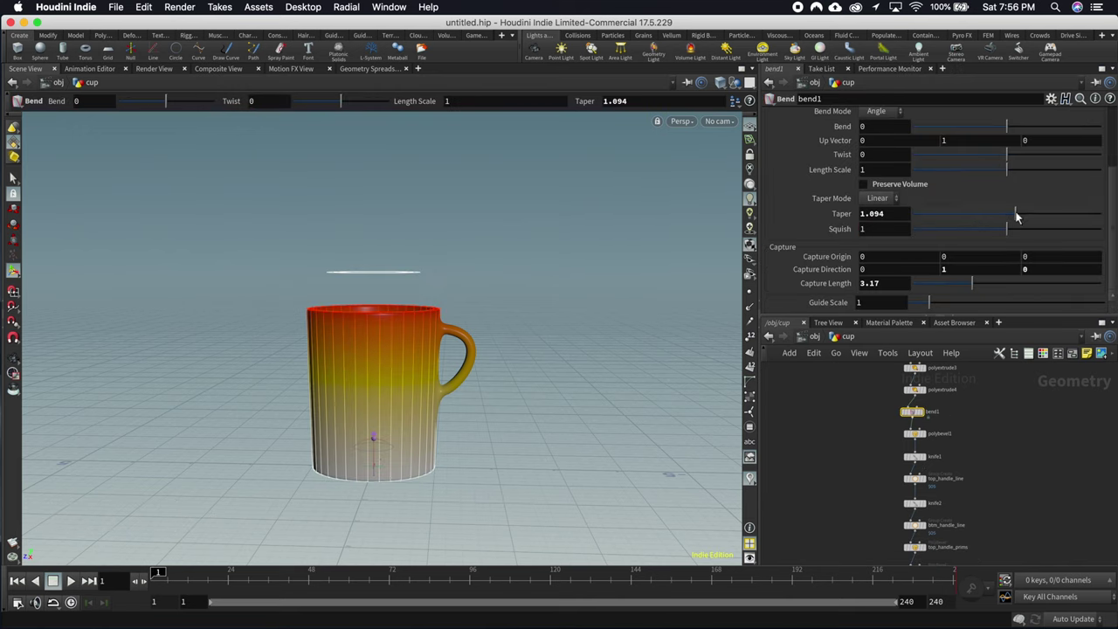
left_click_drag(1016, 216, 949, 228)
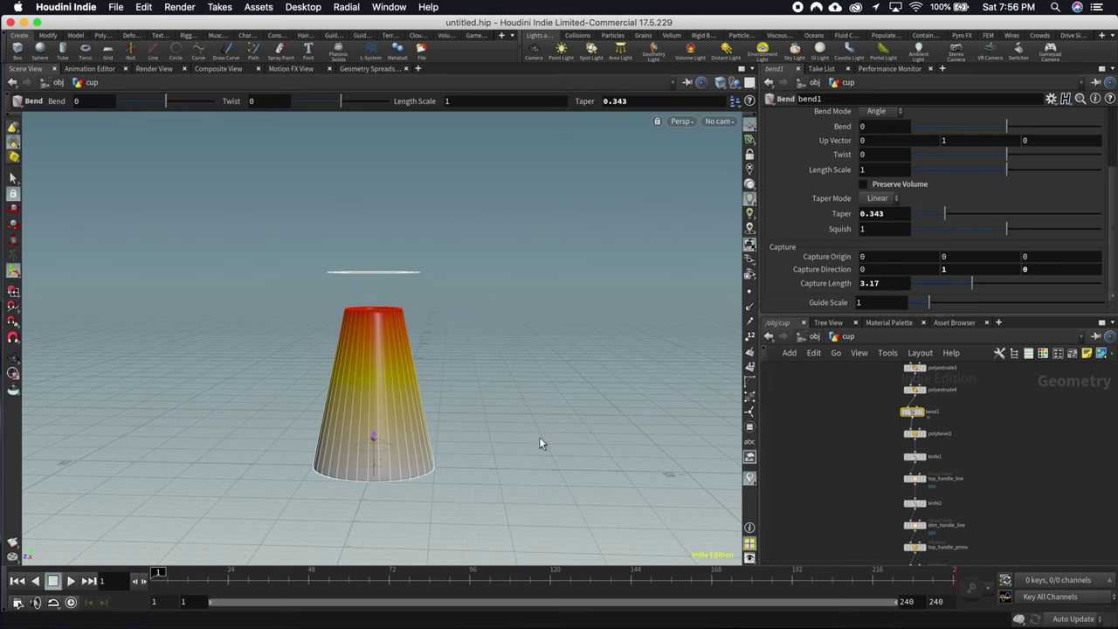
key("Escape")
left_click_drag(312, 370, 372, 369)
right_click_drag(372, 369, 676, 372)
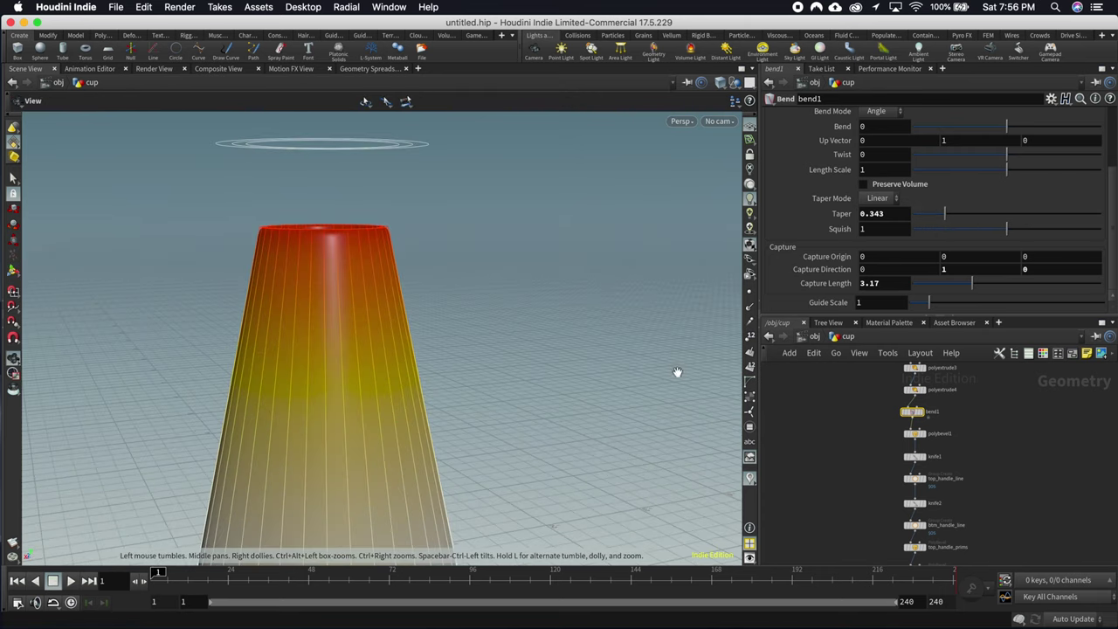
left_click_drag(676, 372, 410, 375)
key("Return")
Step: Set bend1's taper to 0.973 and view the whole cup from the side
left_click_drag(946, 216, 1006, 225)
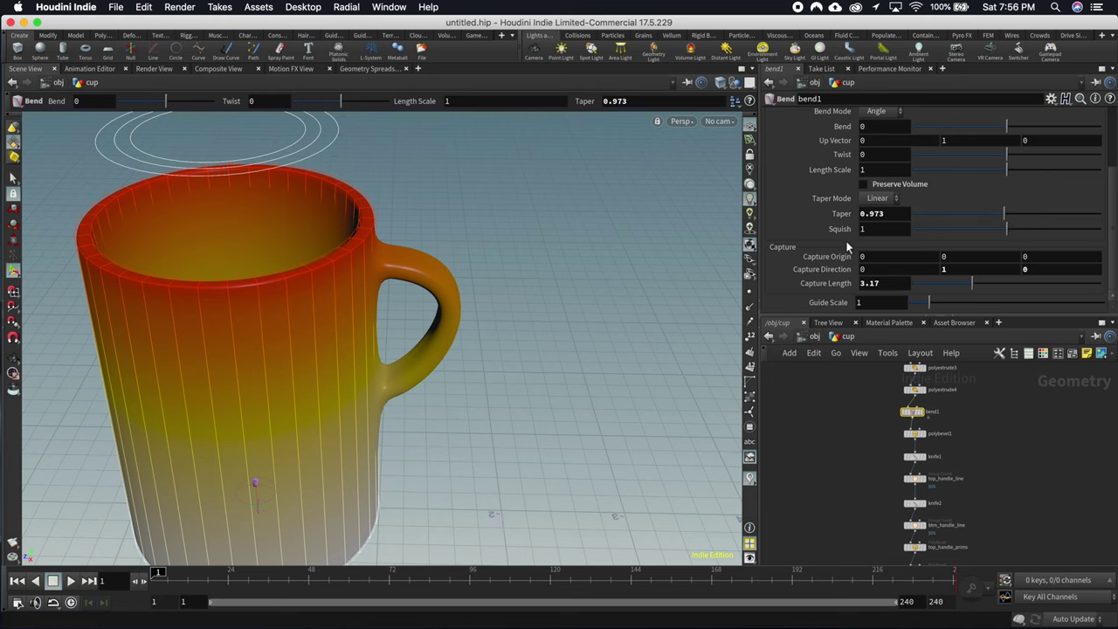
key("Escape")
scroll(324, 330, "down", 3)
middle_click_drag(307, 342, 351, 289)
left_click_drag(351, 289, 357, 399)
key("Return")
left_click_drag(365, 345, 444, 363)
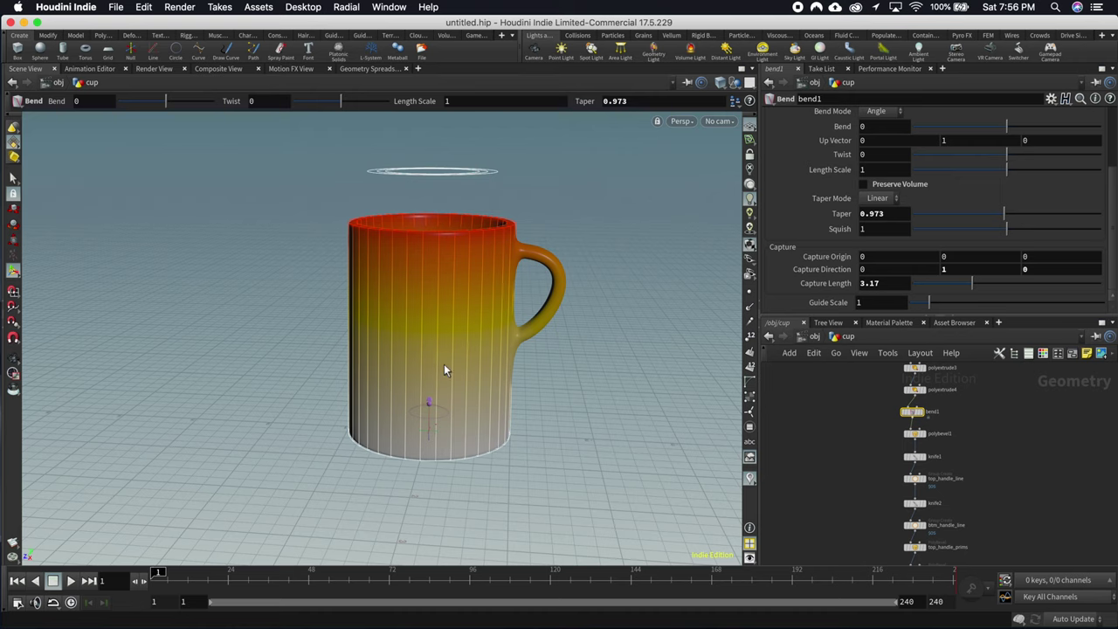